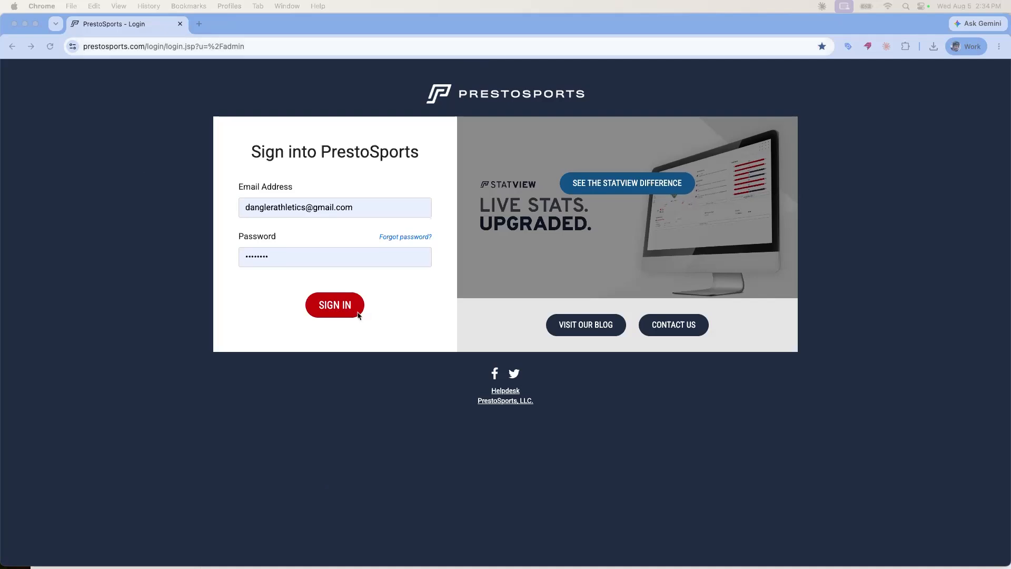
Replace the login path in the PrestoSports address with 'admin' and load the admin site.
click(174, 149)
click(235, 49)
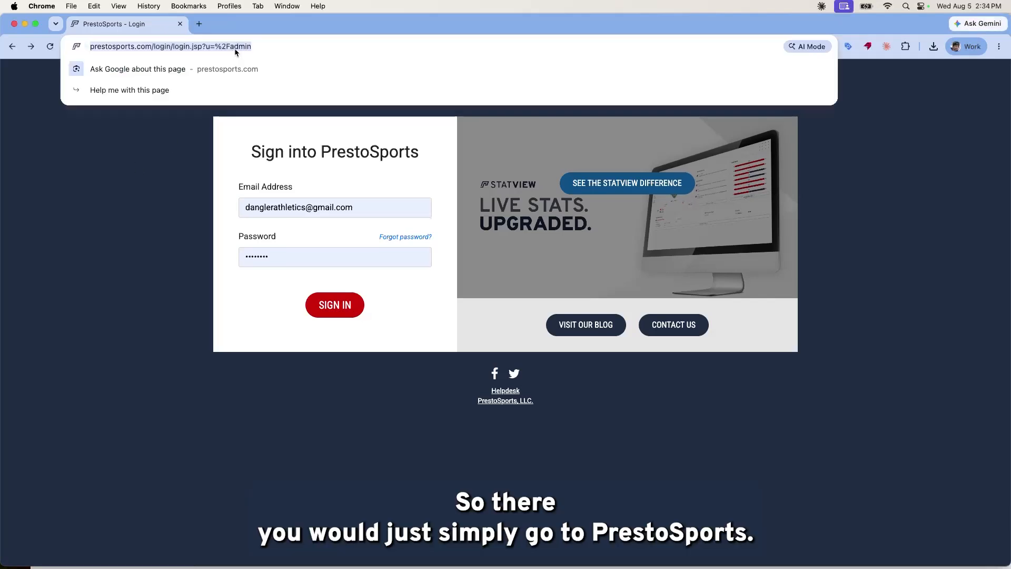
drag(289, 47, 181, 48)
key(BackSpace)
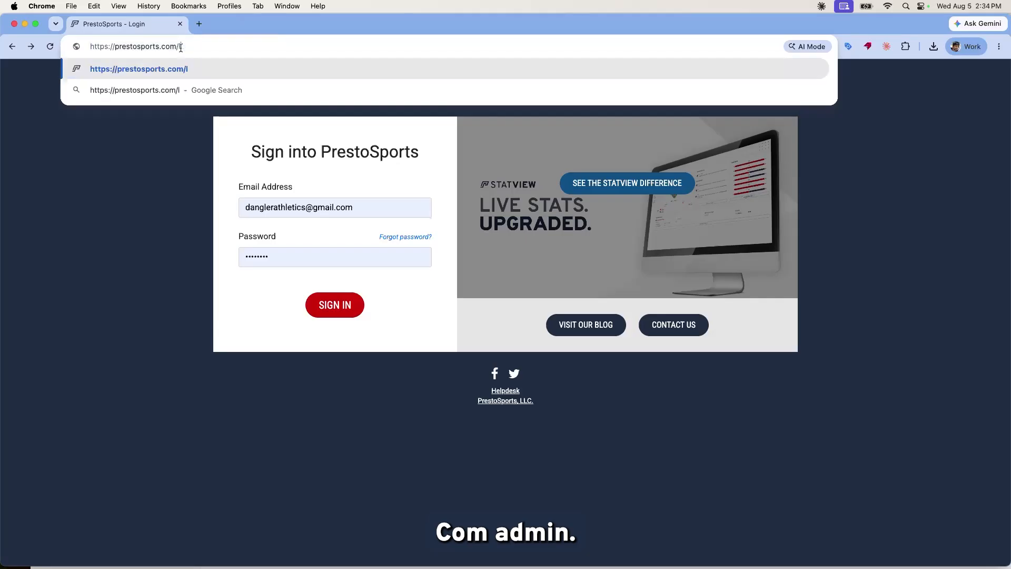
text(admin)
key(Return)
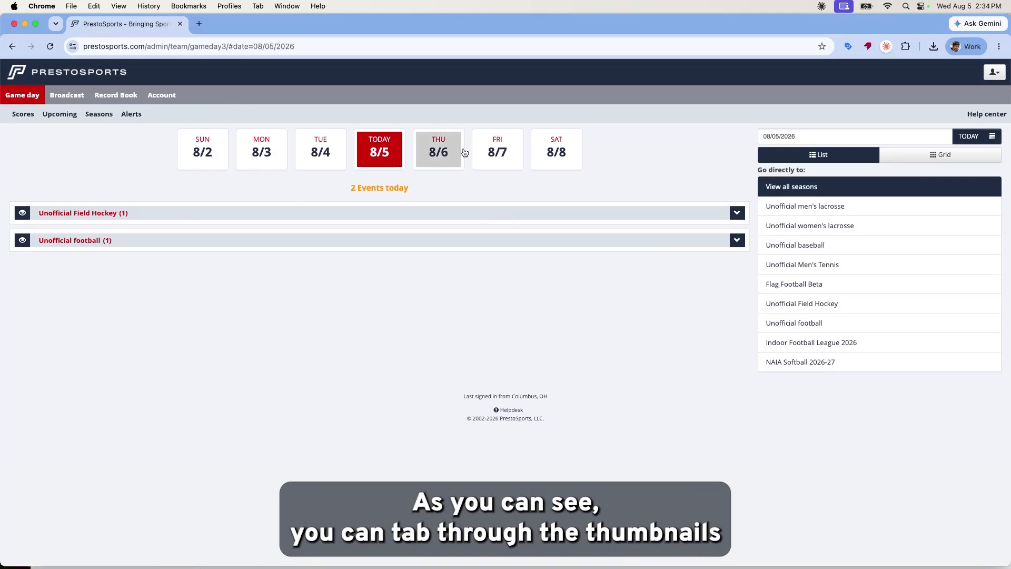
Browse the Game day events for 8/6, 8/8 and 8/9, then return to 8/5.
click(421, 152)
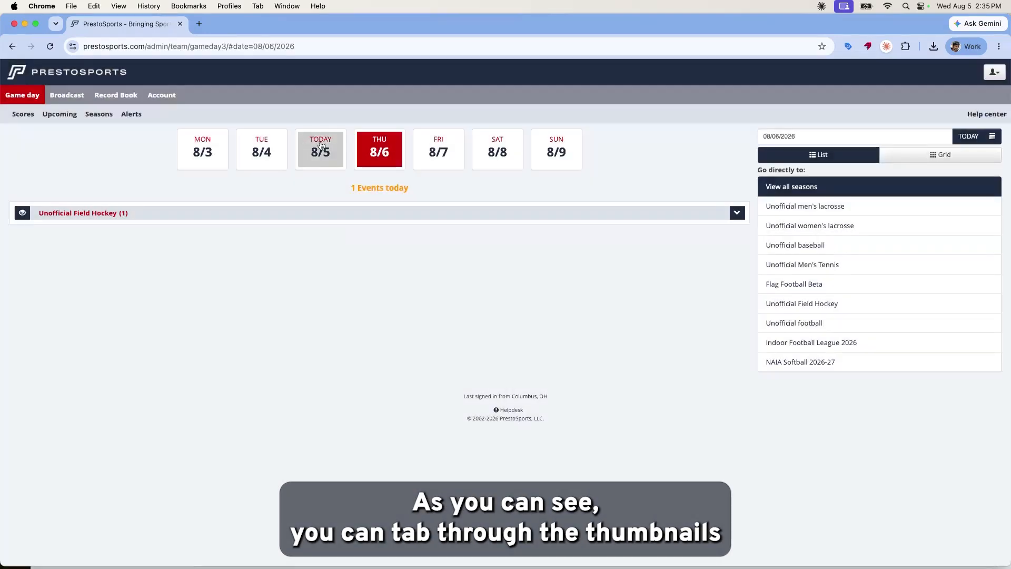
click(504, 162)
click(500, 157)
click(328, 154)
click(270, 158)
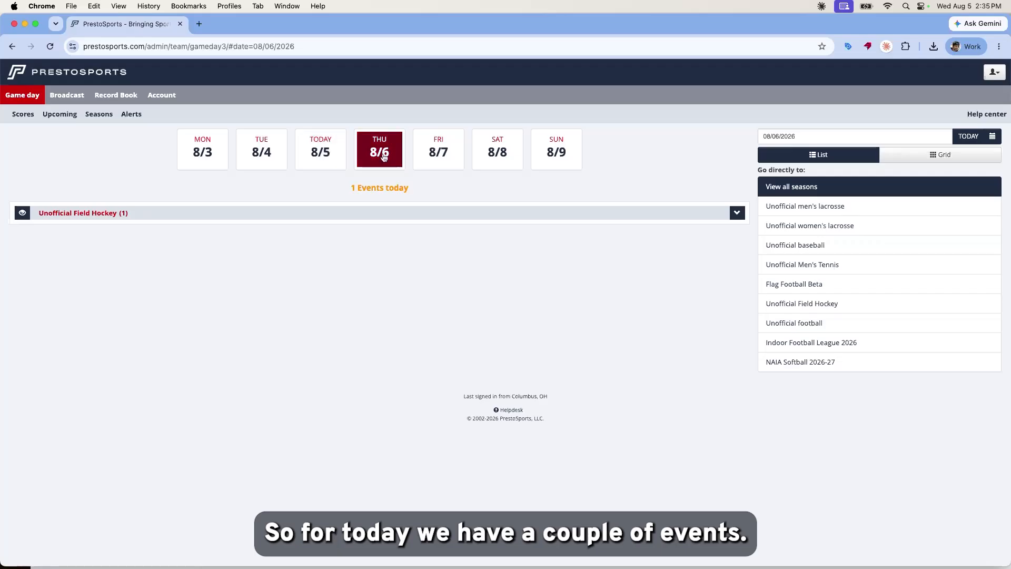
click(336, 158)
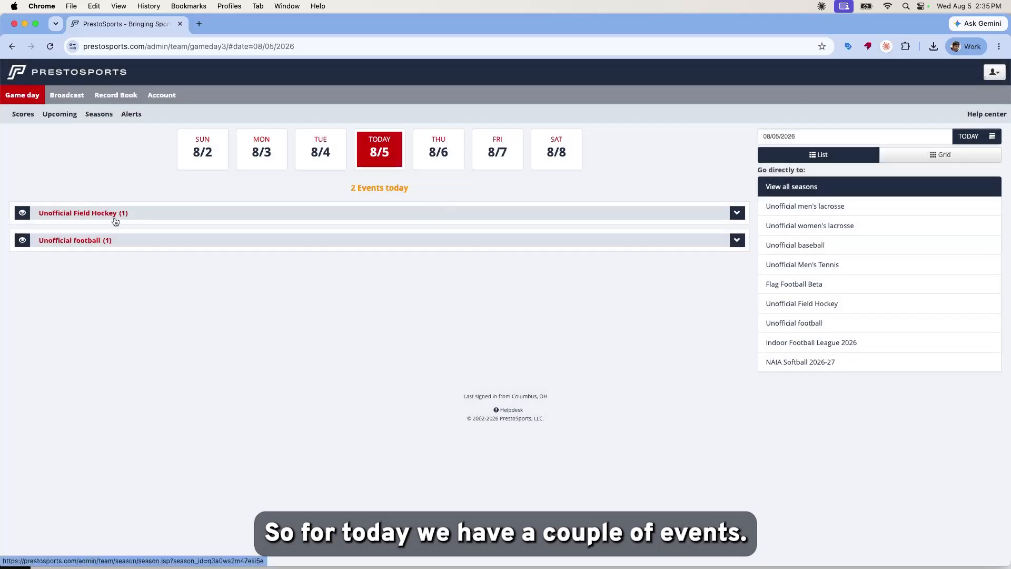
Expand the Unofficial Field Hockey and football details, then view Tuesday 8/4 and Saturday 8/1.
click(737, 213)
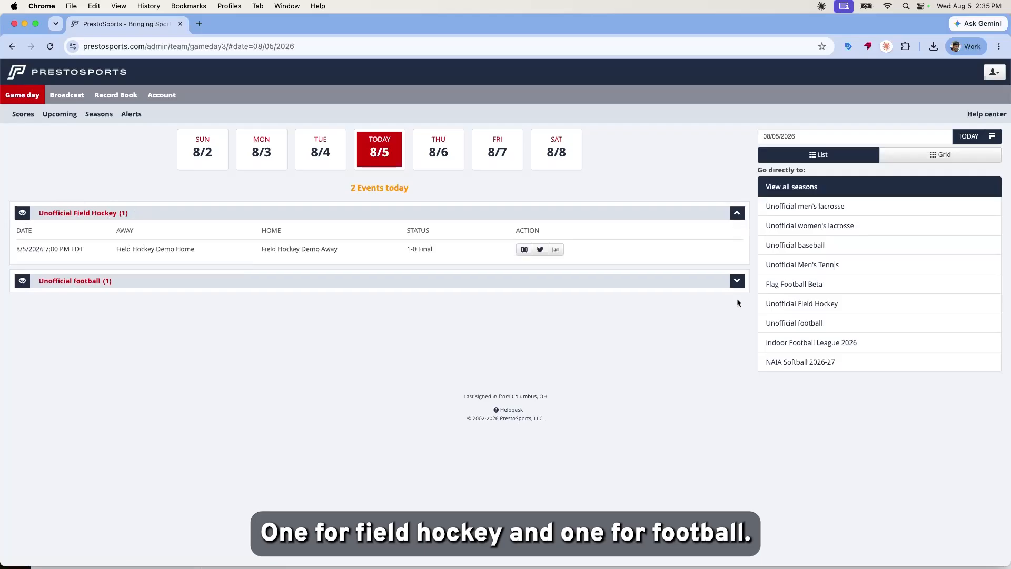
click(738, 283)
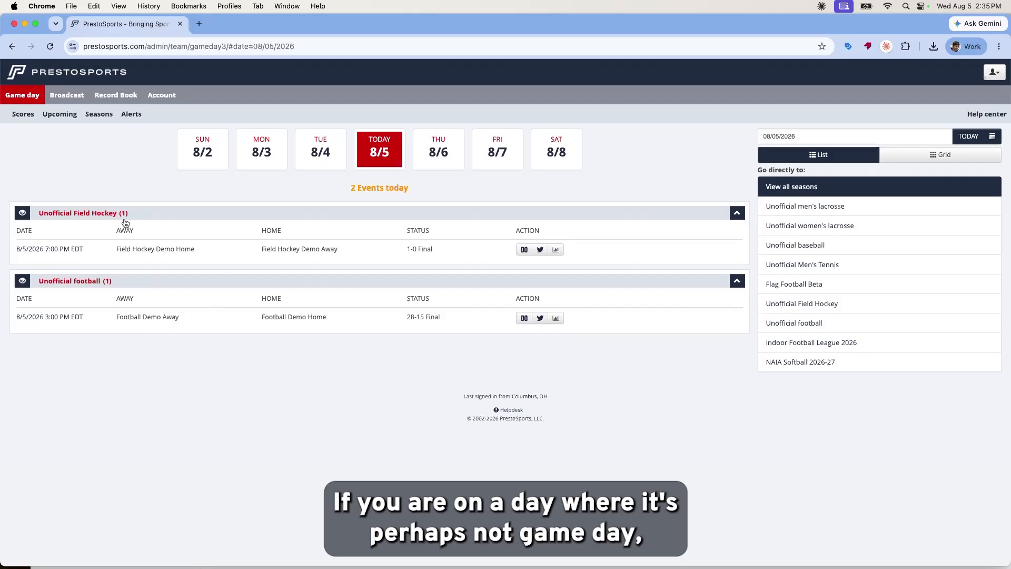
click(318, 168)
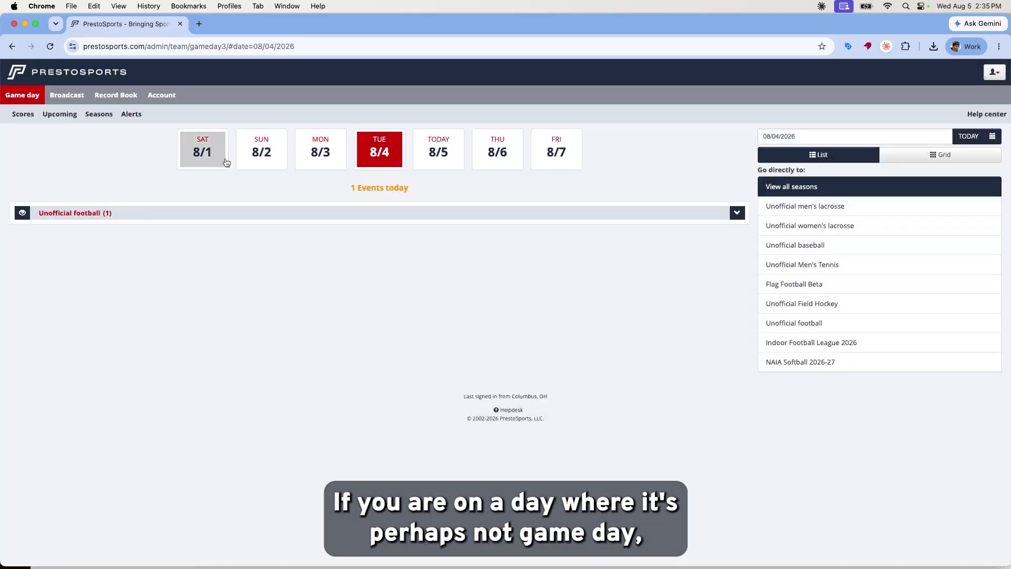
click(225, 162)
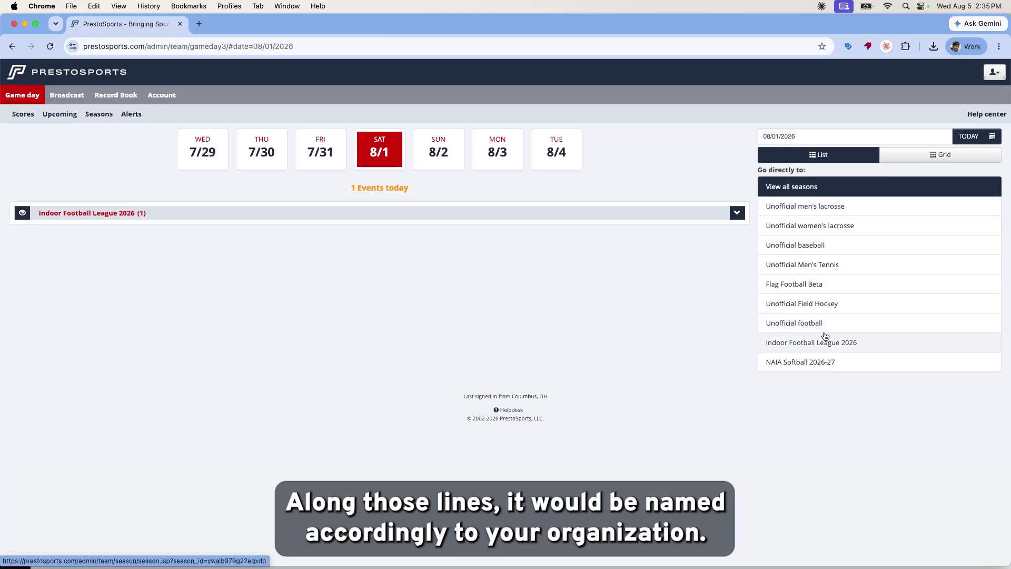
Open the Unofficial football season and browse its Schedule, Overview, Stats, Links, Roster and Coaches tabs.
click(787, 327)
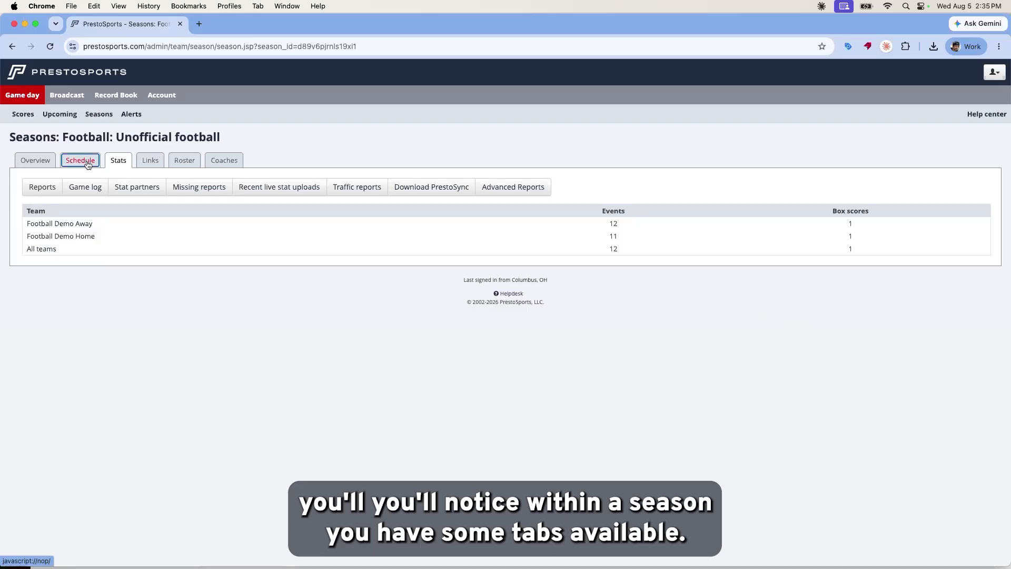
click(88, 164)
click(45, 165)
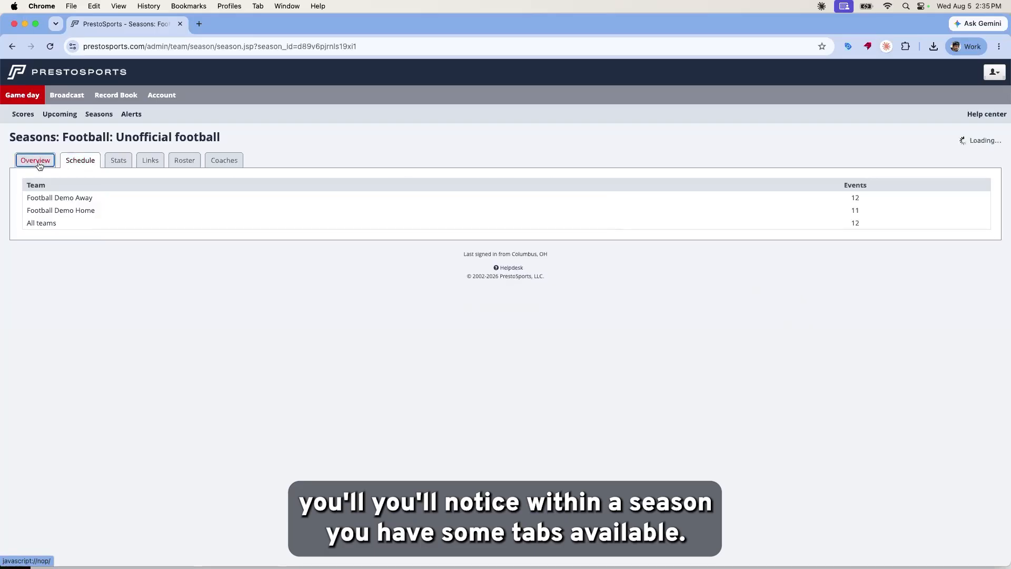
click(81, 162)
click(123, 162)
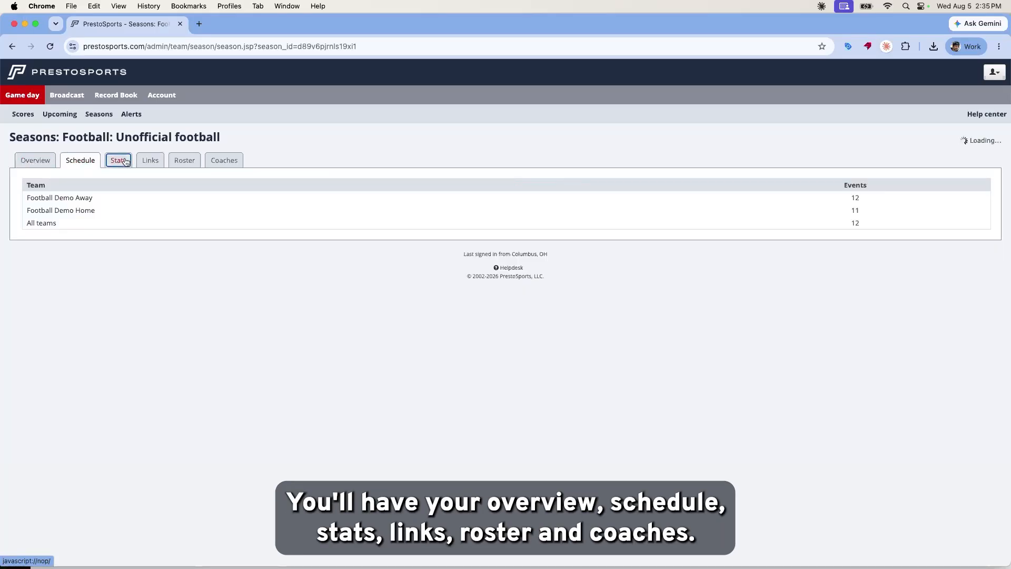
click(157, 162)
click(184, 162)
click(237, 163)
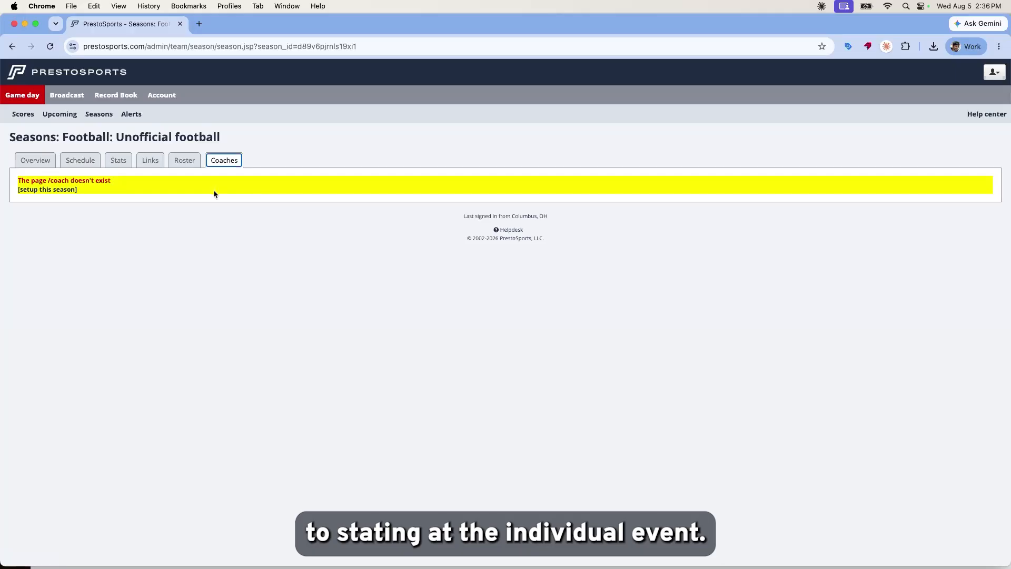
Show the Football Demo Away team's schedule on the season Schedule tab.
click(65, 163)
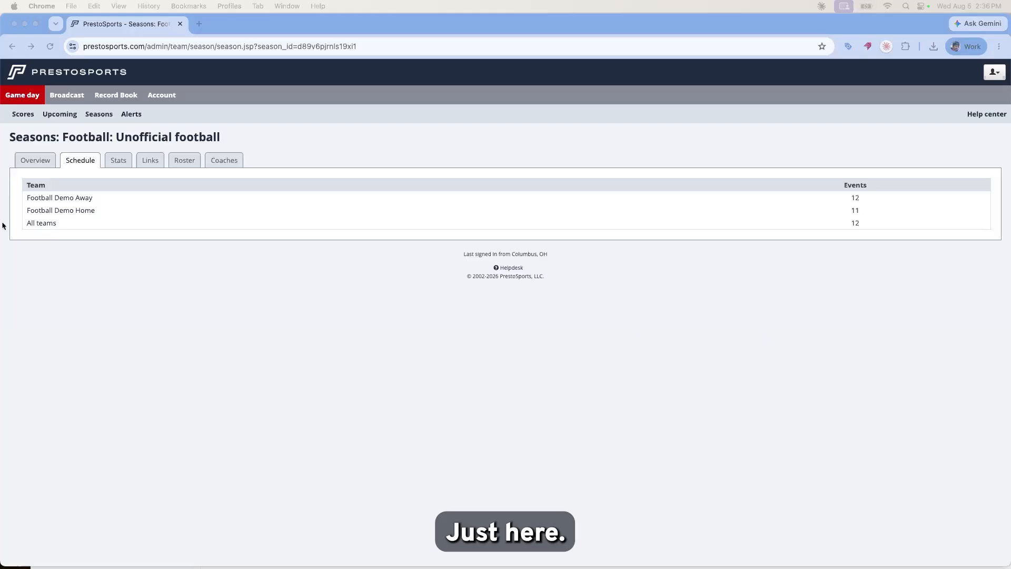
click(72, 202)
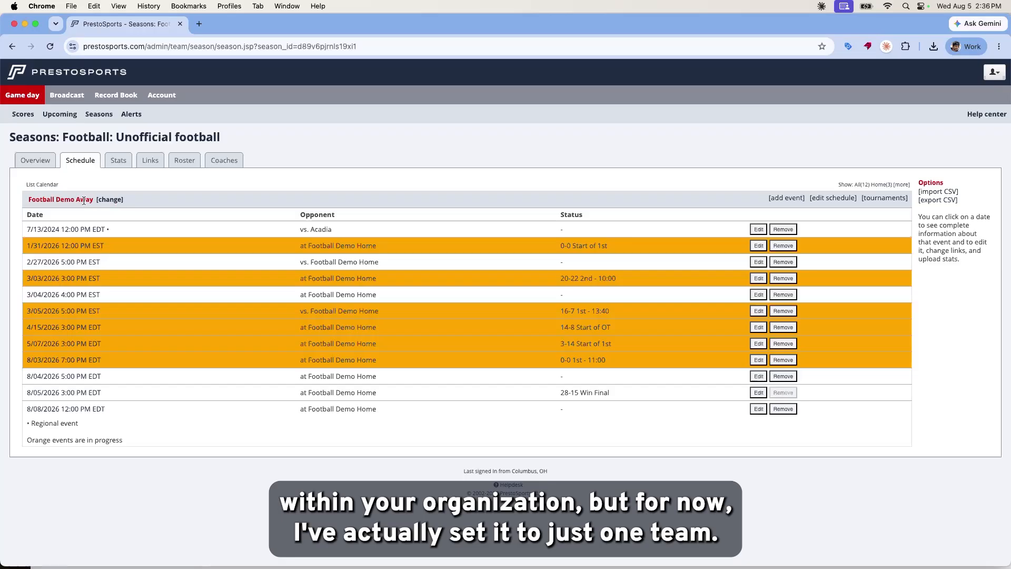
click(109, 199)
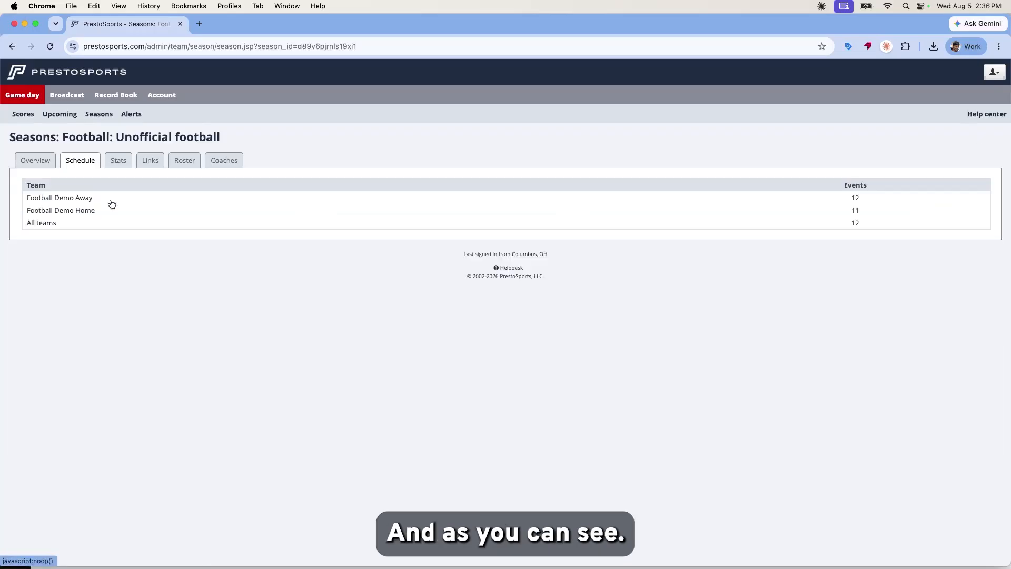
click(80, 198)
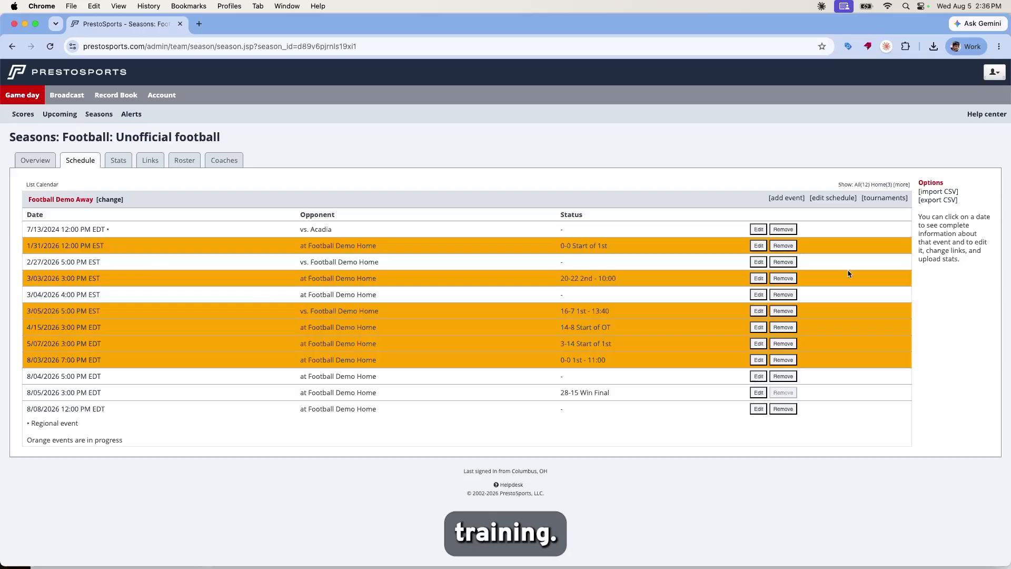
View the season roster, then open and cancel both the add-player and bulk-import forms.
click(180, 162)
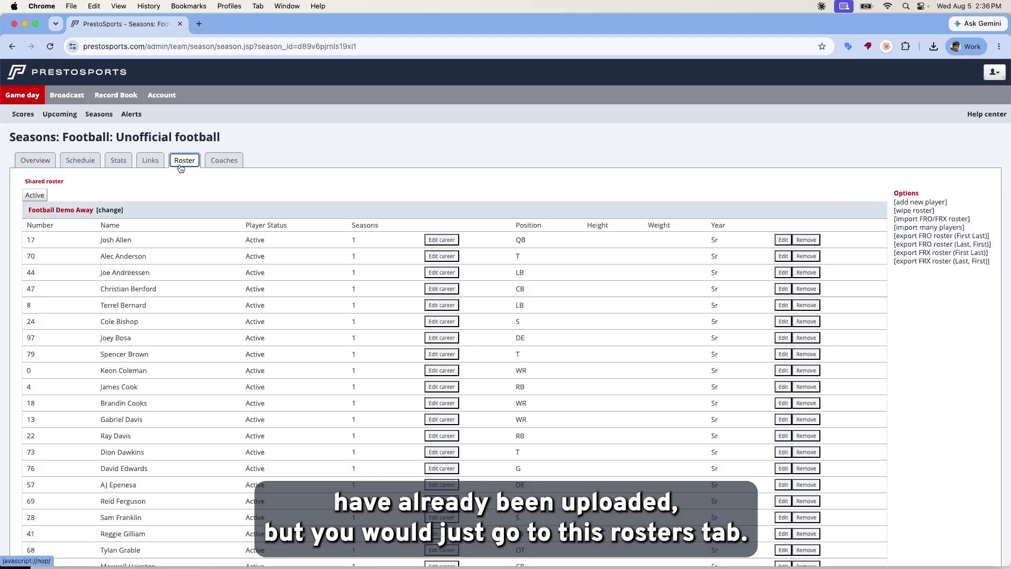
click(940, 204)
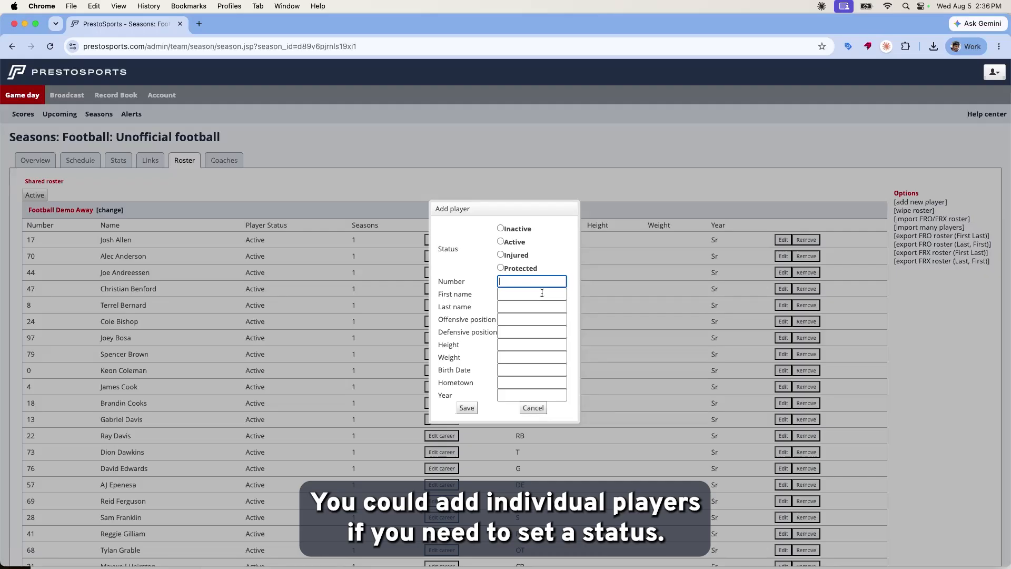
scroll(543, 292, down, 1)
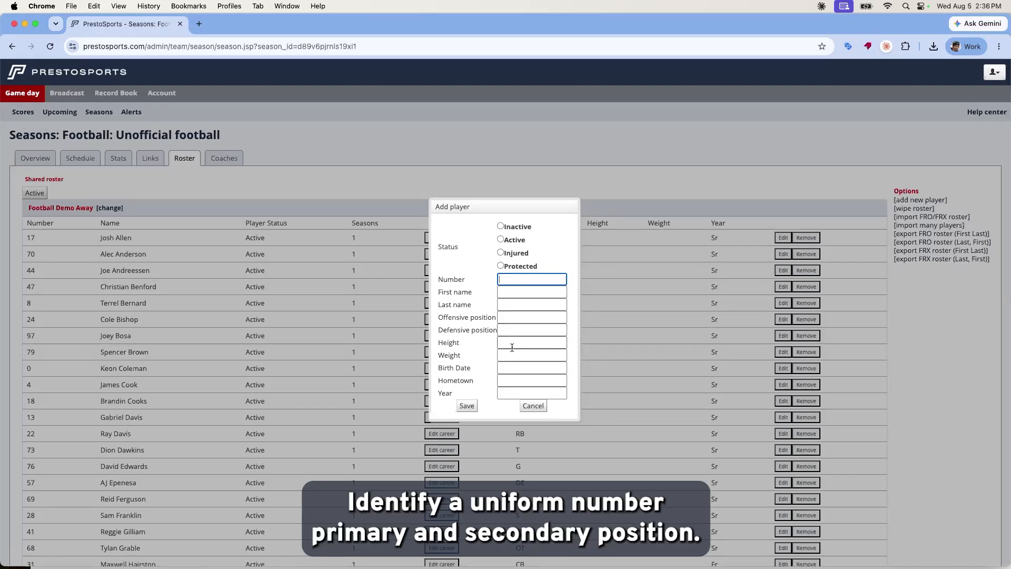
scroll(487, 286, up, 2)
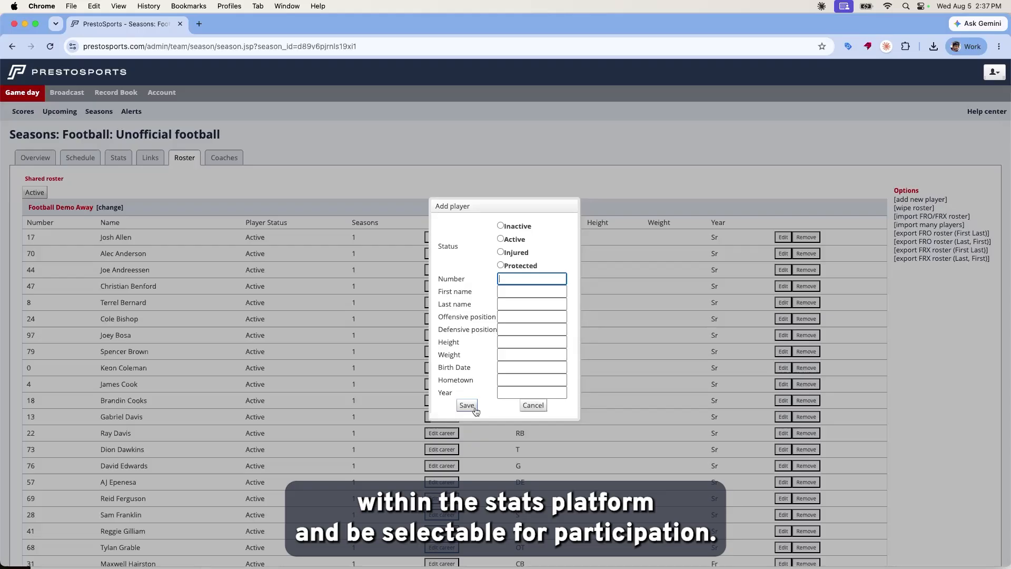
click(531, 405)
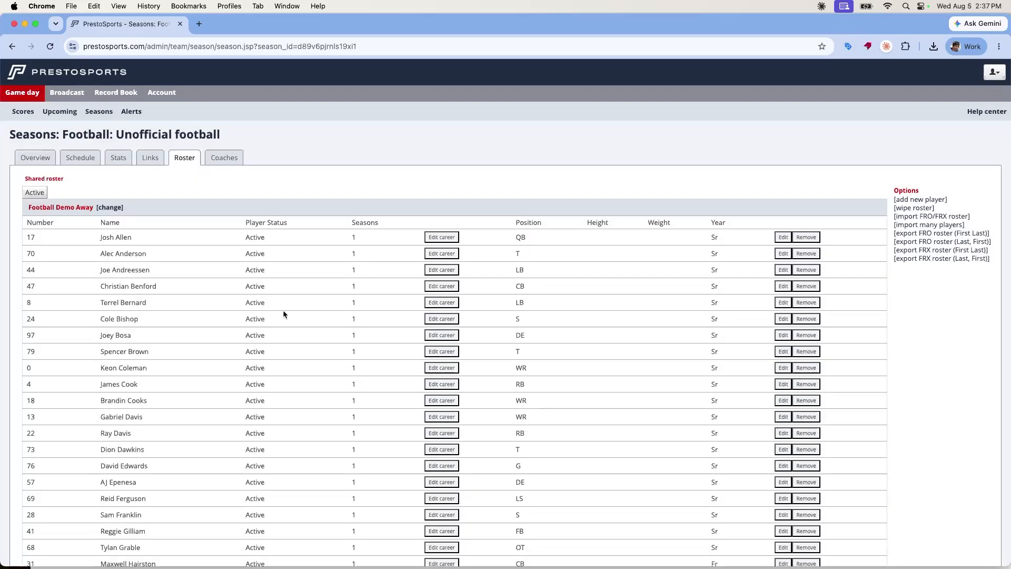
click(930, 224)
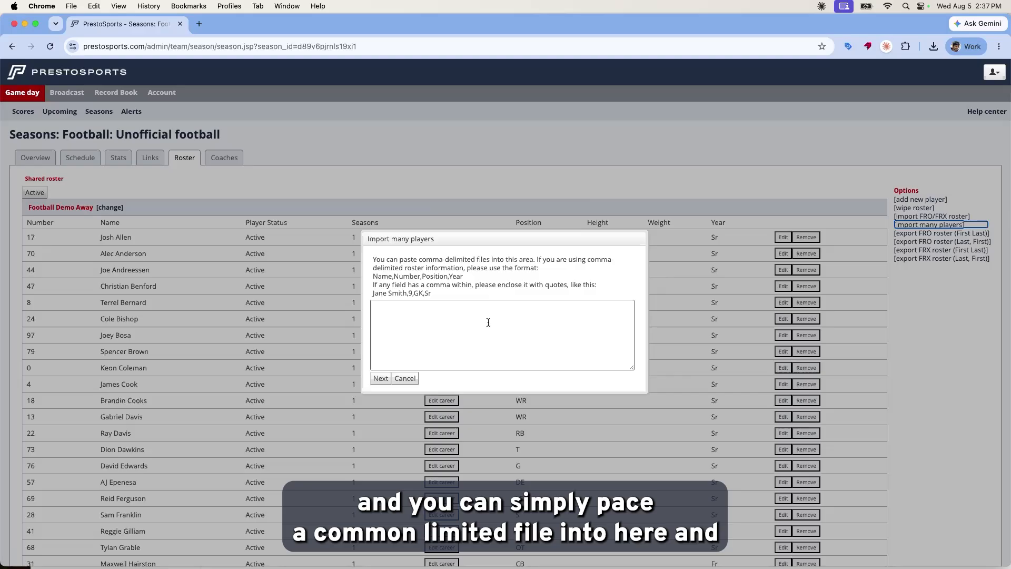
click(404, 382)
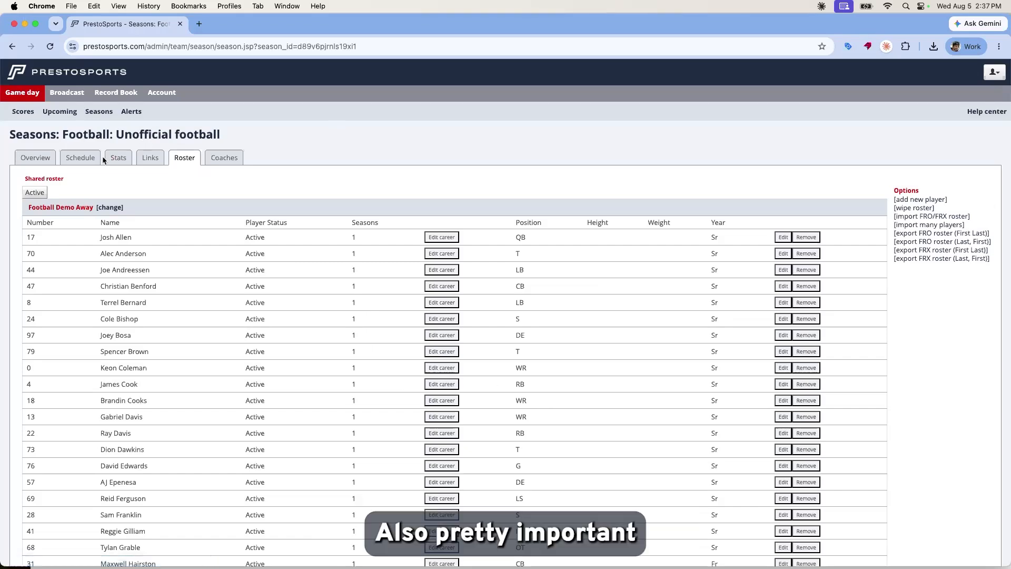
Go to the season's Stat partners view and open the team's edit-partners form.
click(125, 160)
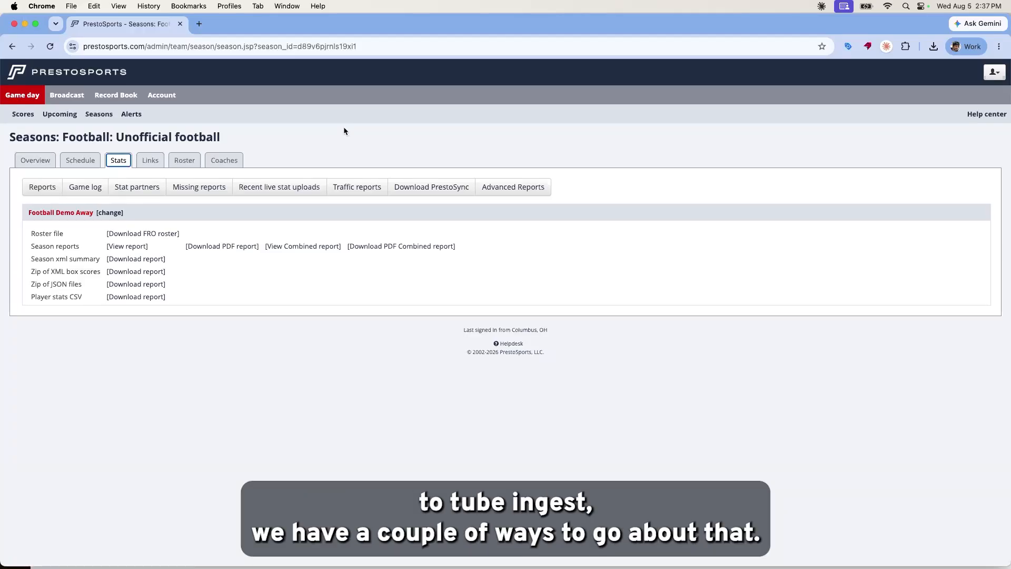
click(138, 191)
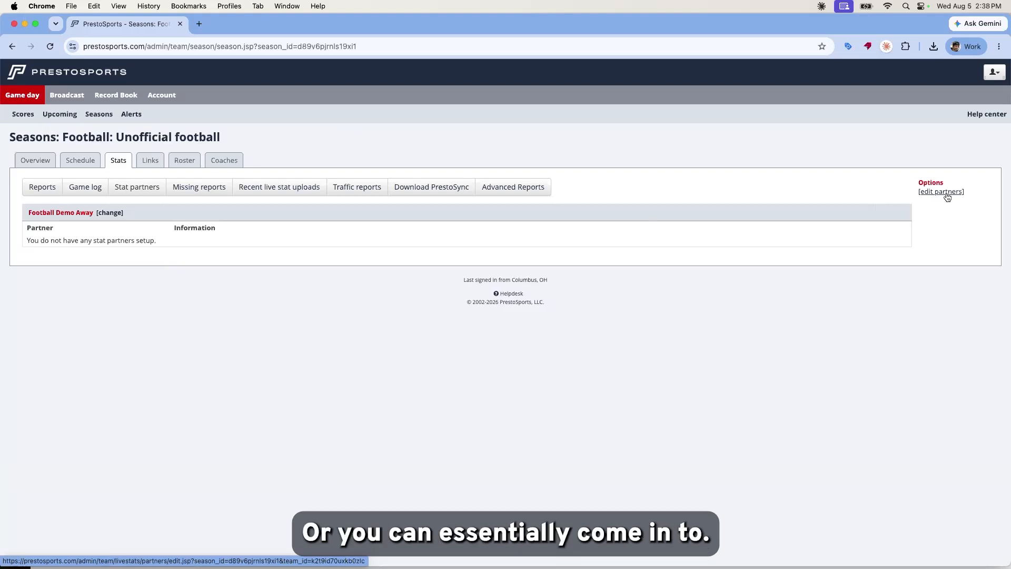
click(947, 195)
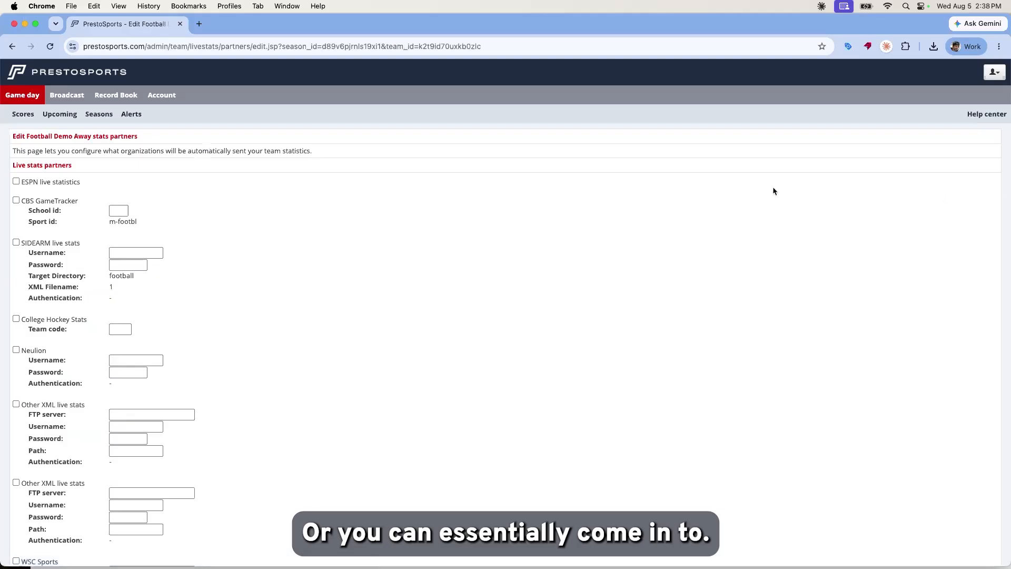
Review the live stats partners form and save it with no partner selected.
scroll(88, 340, down, 5)
scroll(88, 340, up, 2)
scroll(88, 340, up, 5)
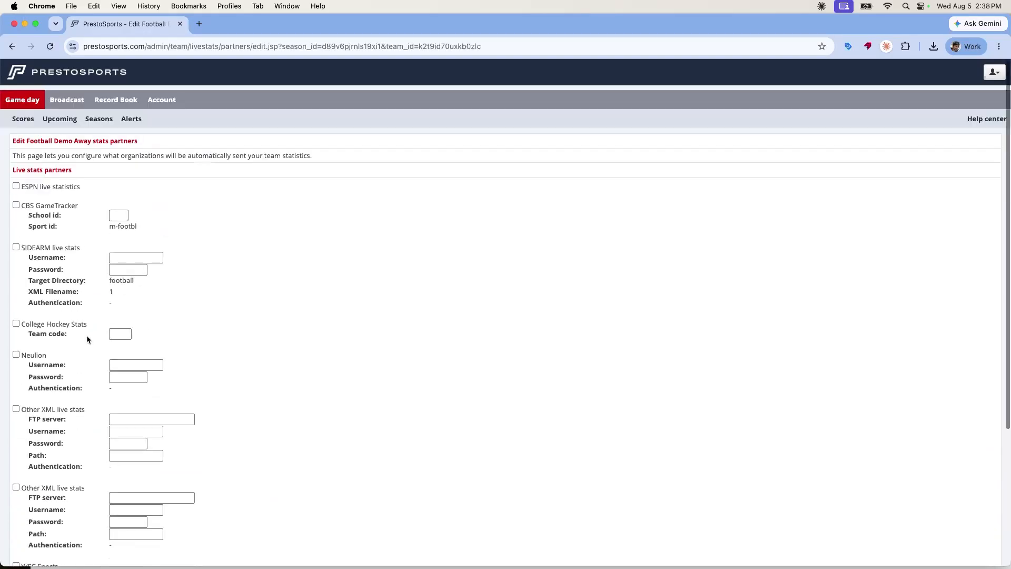
scroll(88, 339, down, 3)
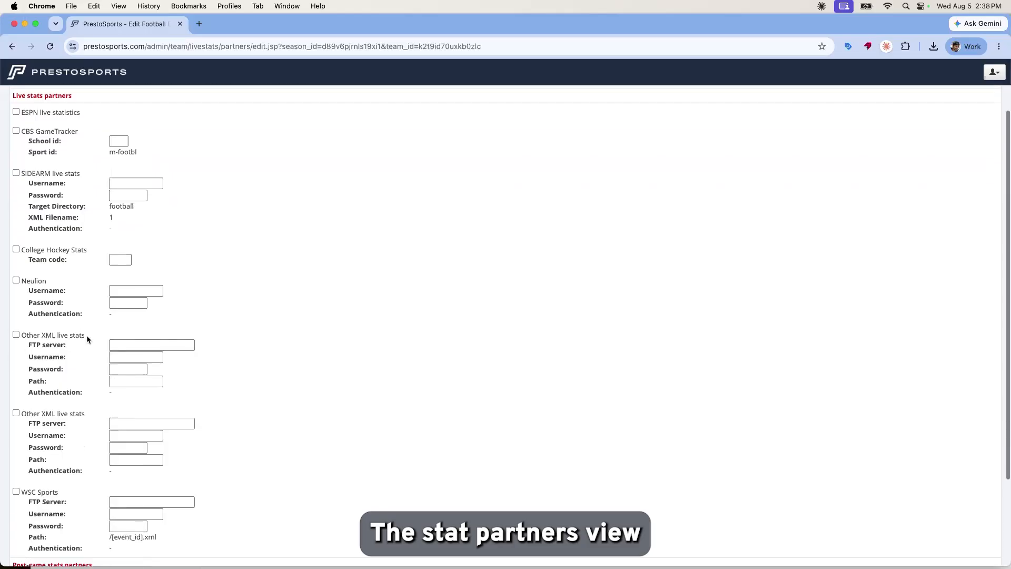
scroll(86, 335, down, 2)
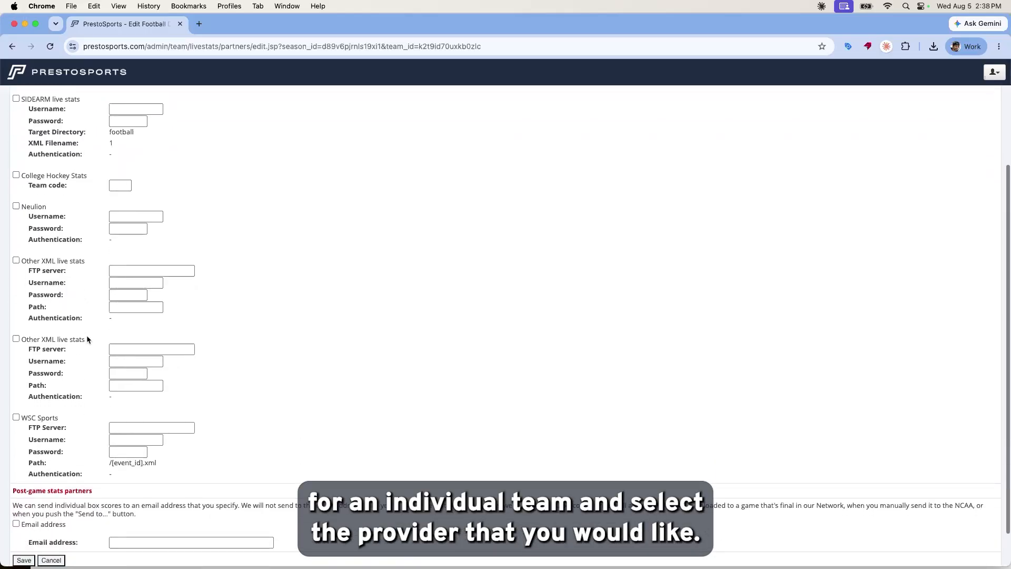
scroll(86, 335, up, 5)
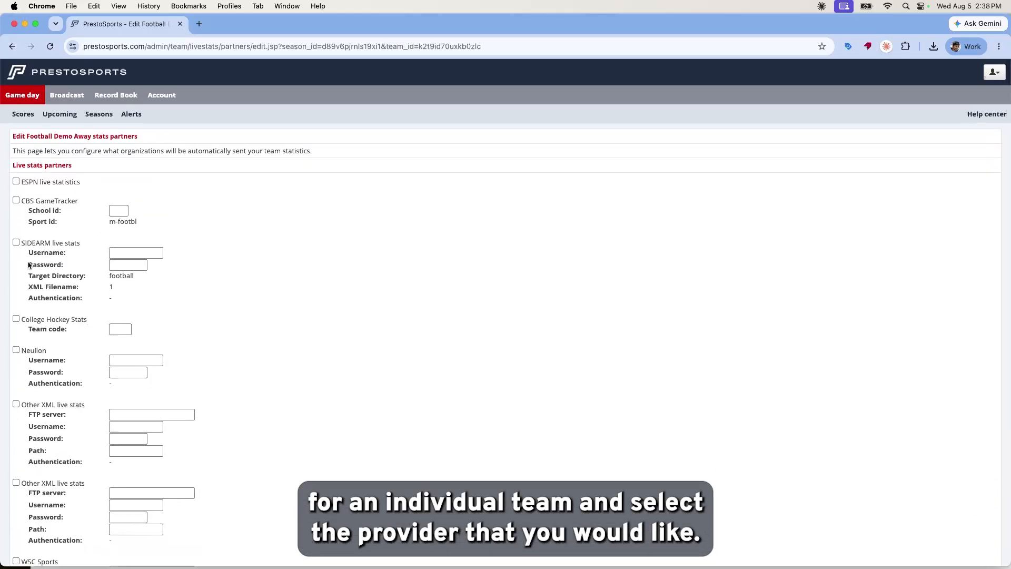
scroll(30, 265, down, 1)
scroll(29, 264, down, 2)
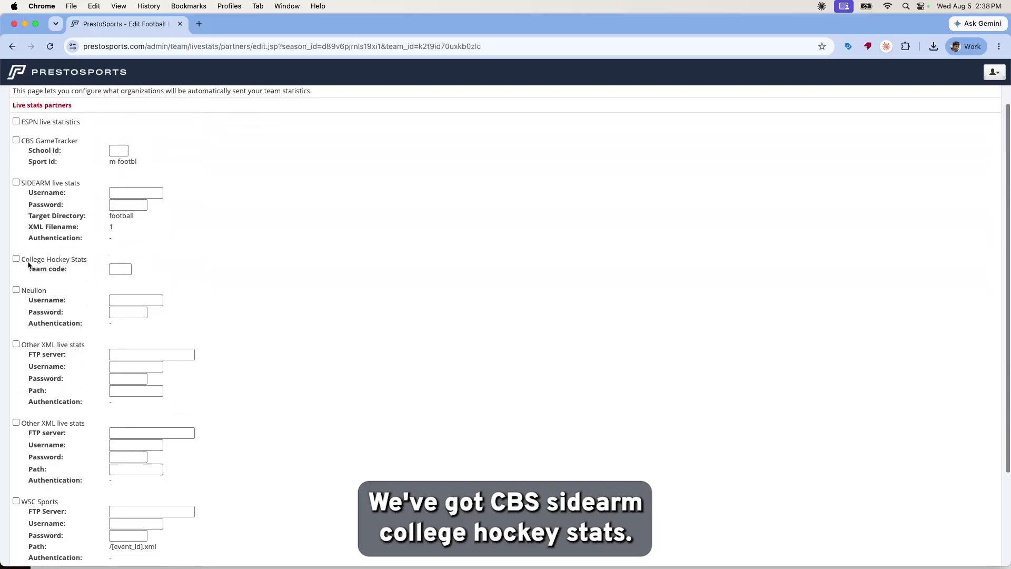
scroll(29, 264, down, 3)
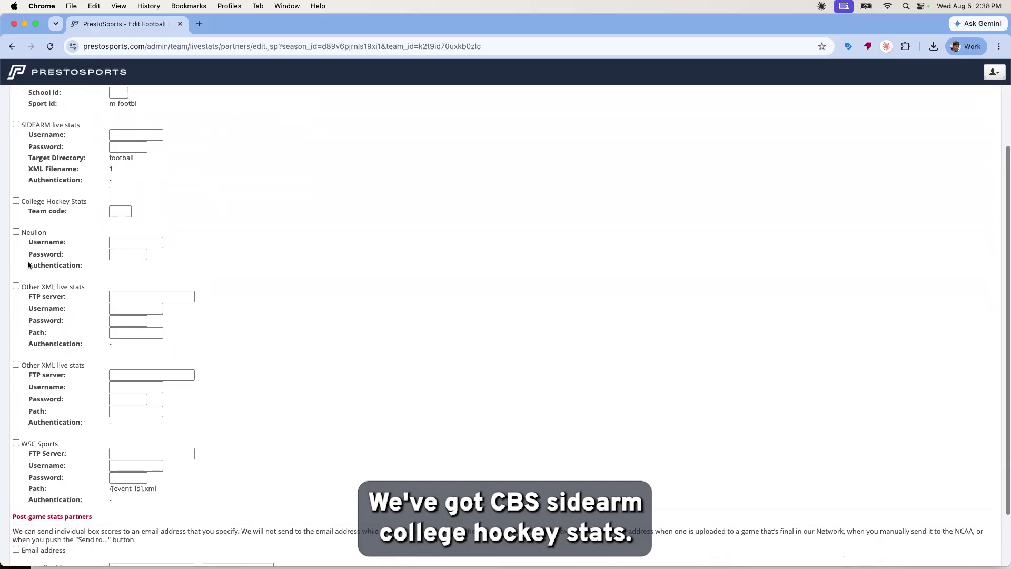
scroll(29, 265, up, 2)
scroll(19, 384, down, 2)
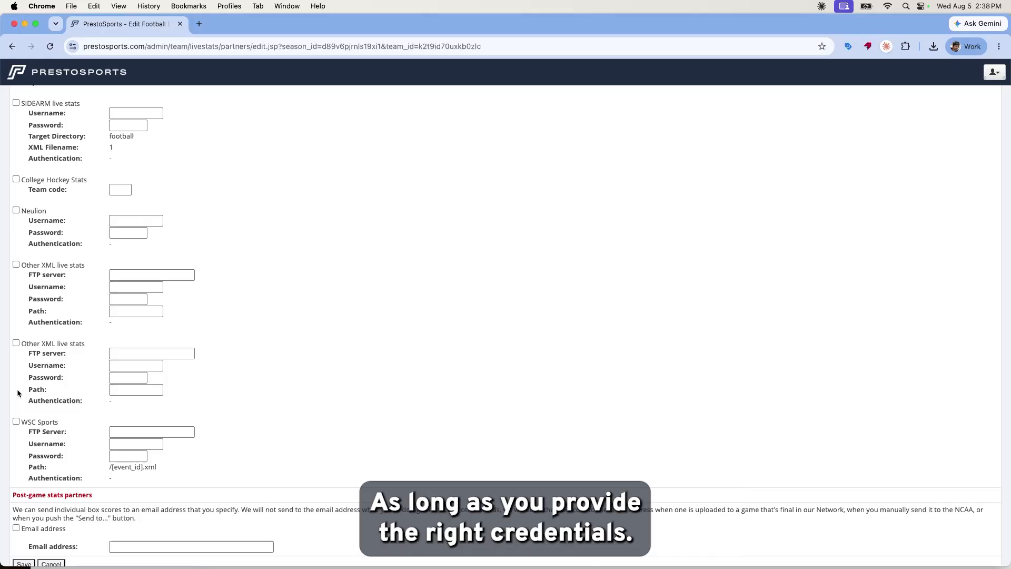
scroll(17, 393, down, 2)
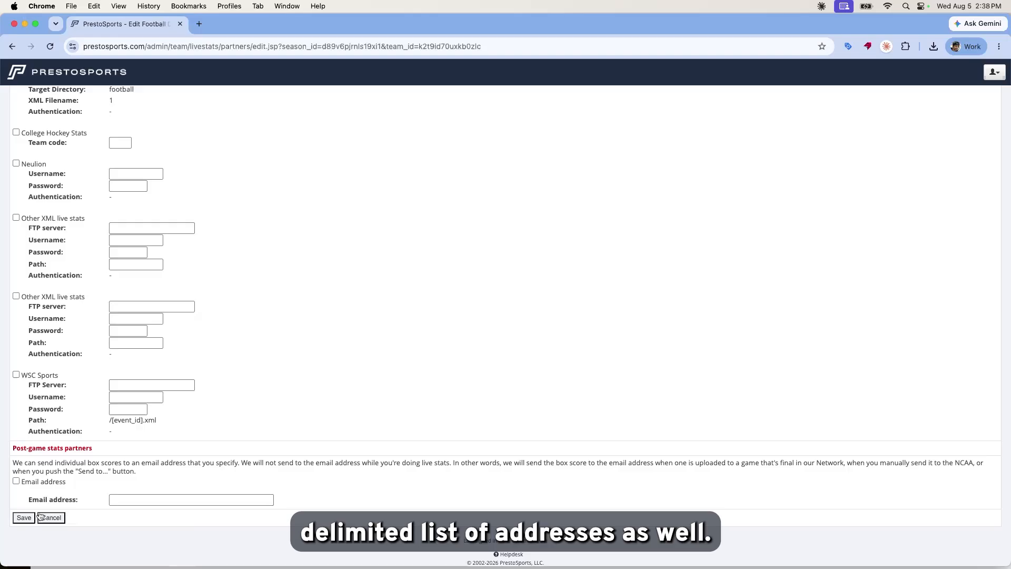
click(24, 518)
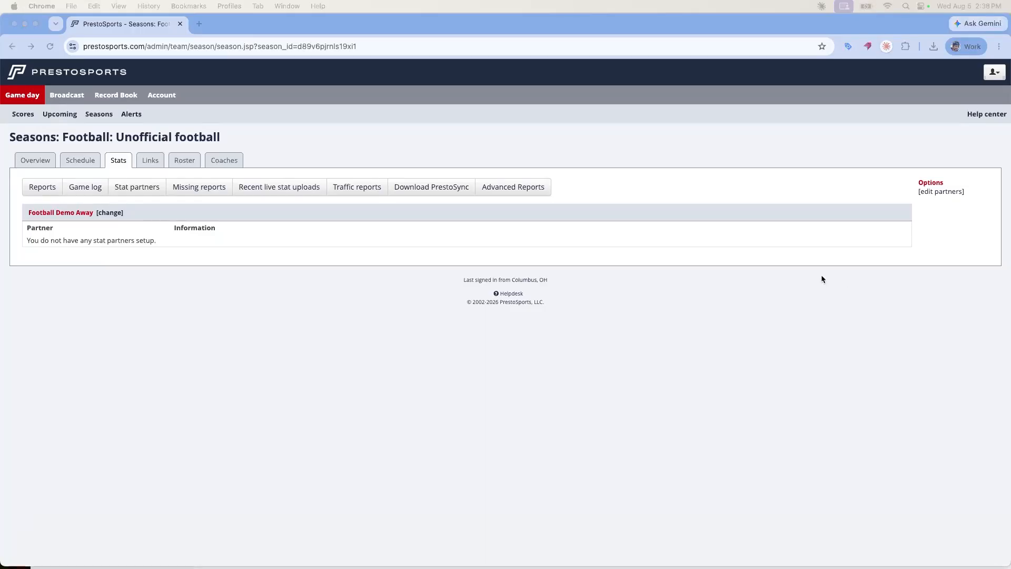
click(175, 184)
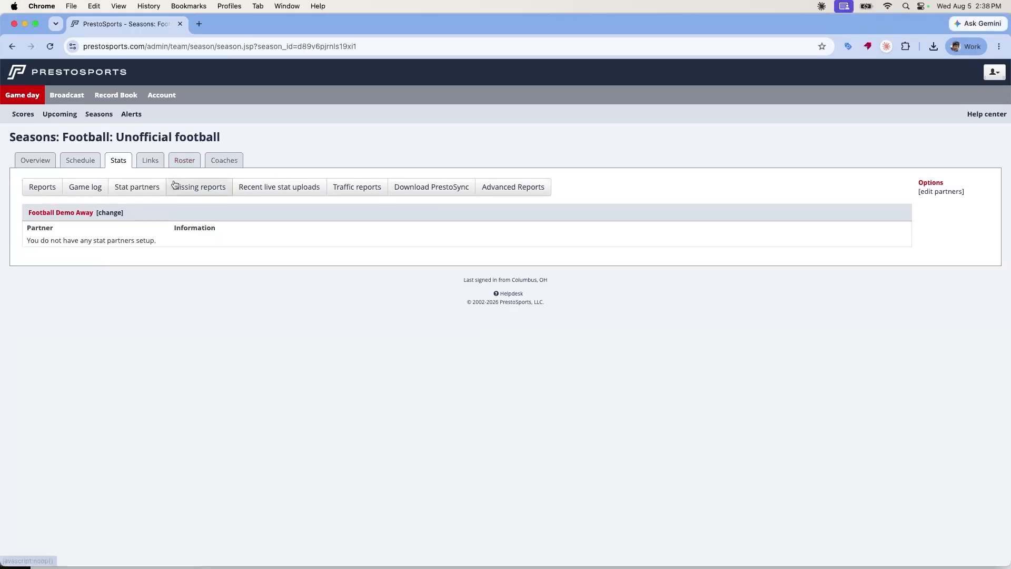
click(438, 186)
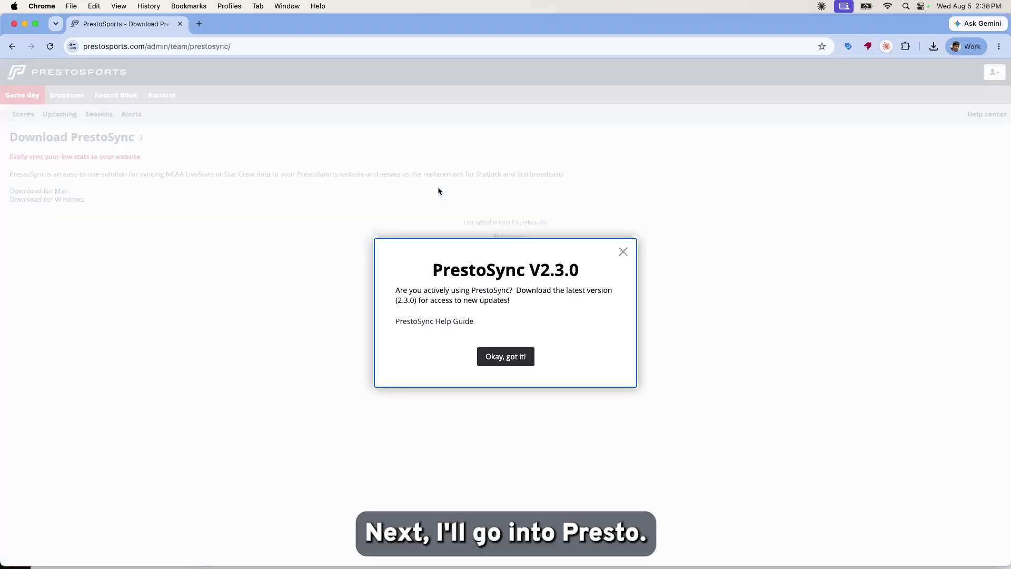
click(623, 252)
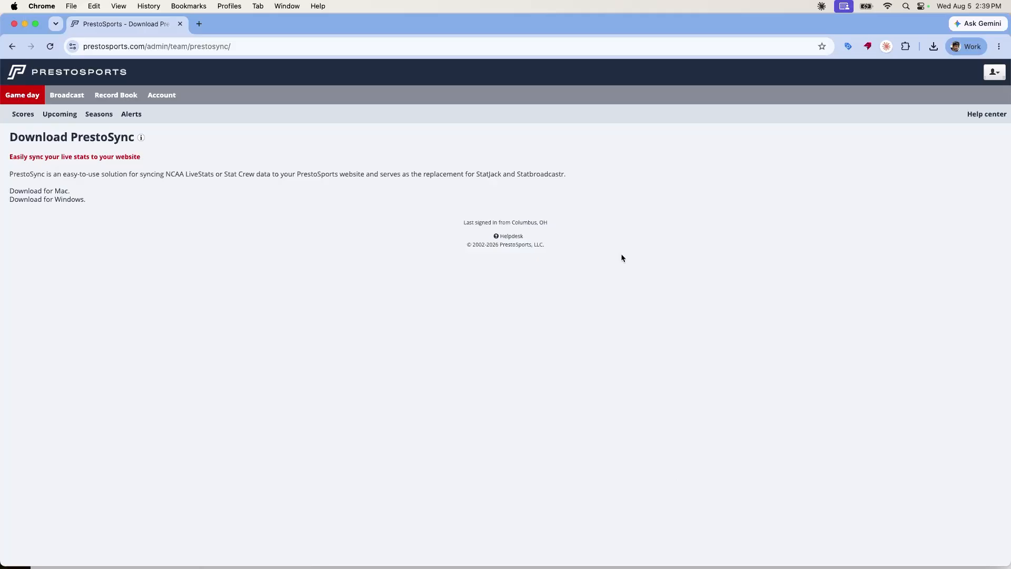
mouse_move(811, 559)
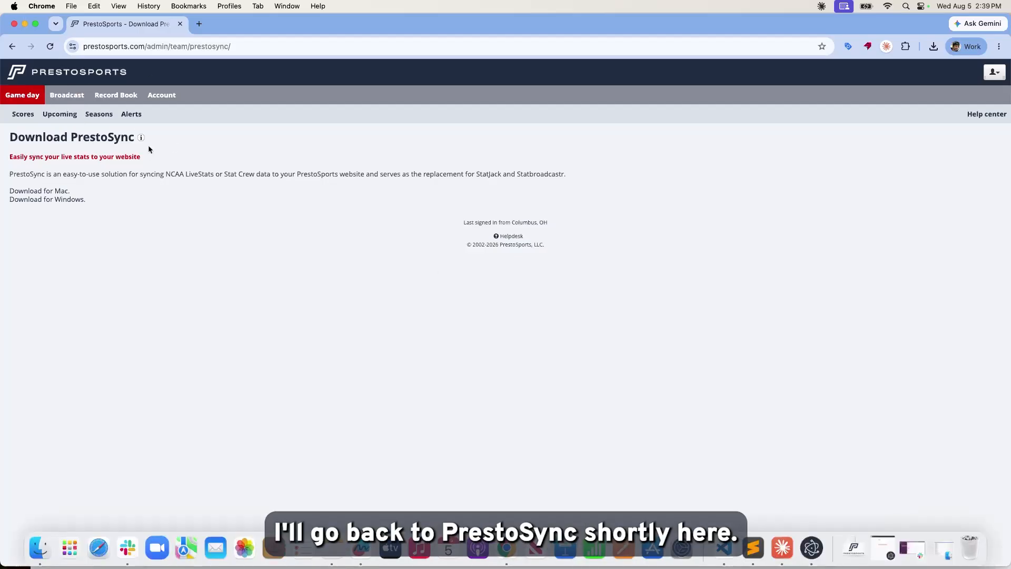
click(13, 47)
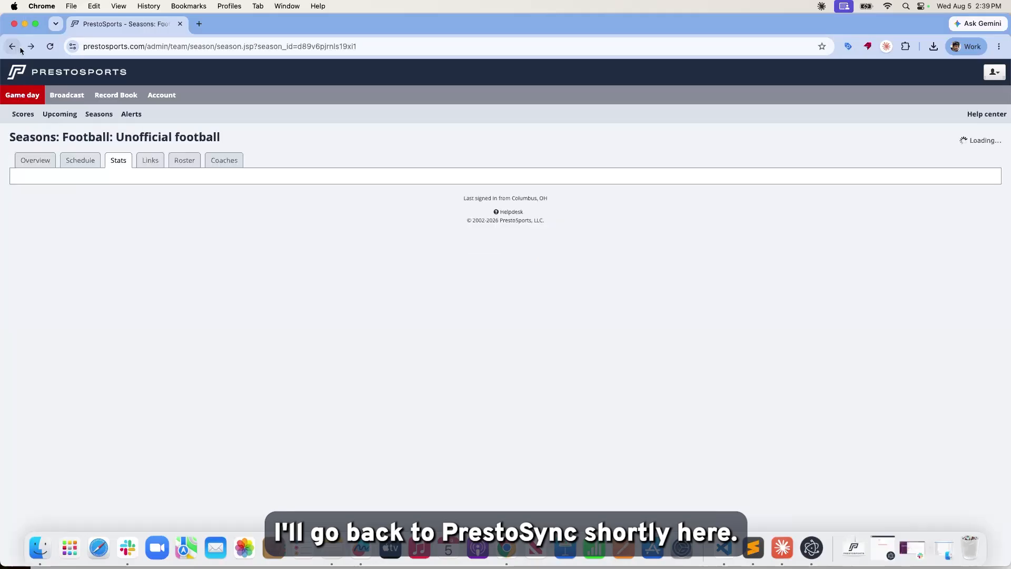
Open the 8/08/2026 12:00 PM Football Demo Away vs. Football Demo Home game from the schedule.
click(87, 159)
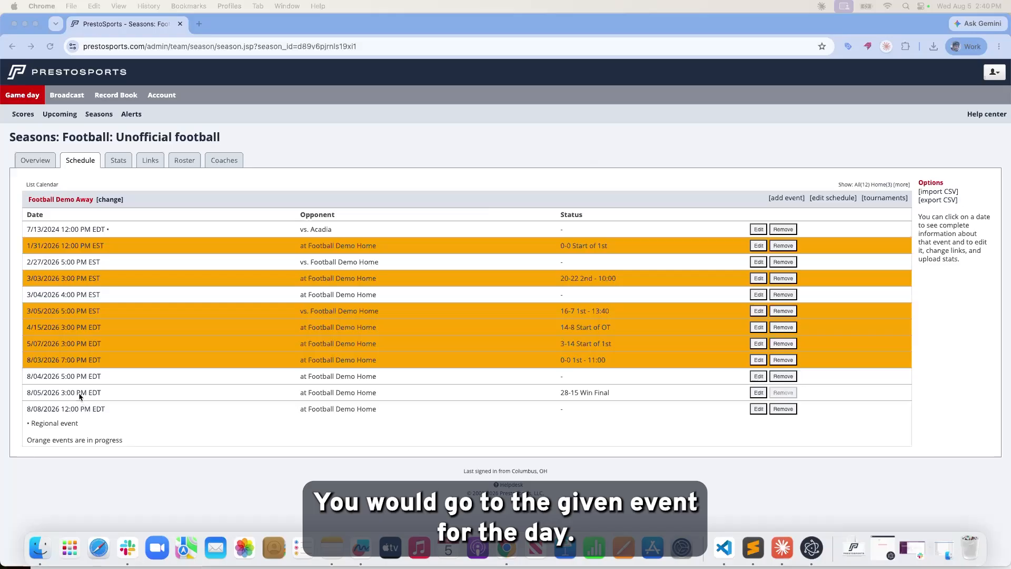
click(39, 407)
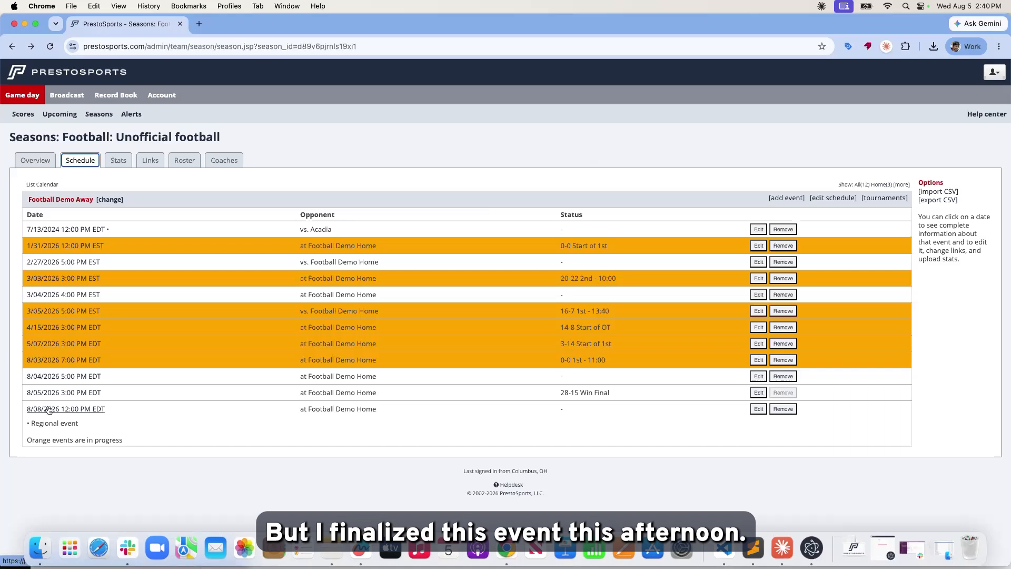
click(48, 410)
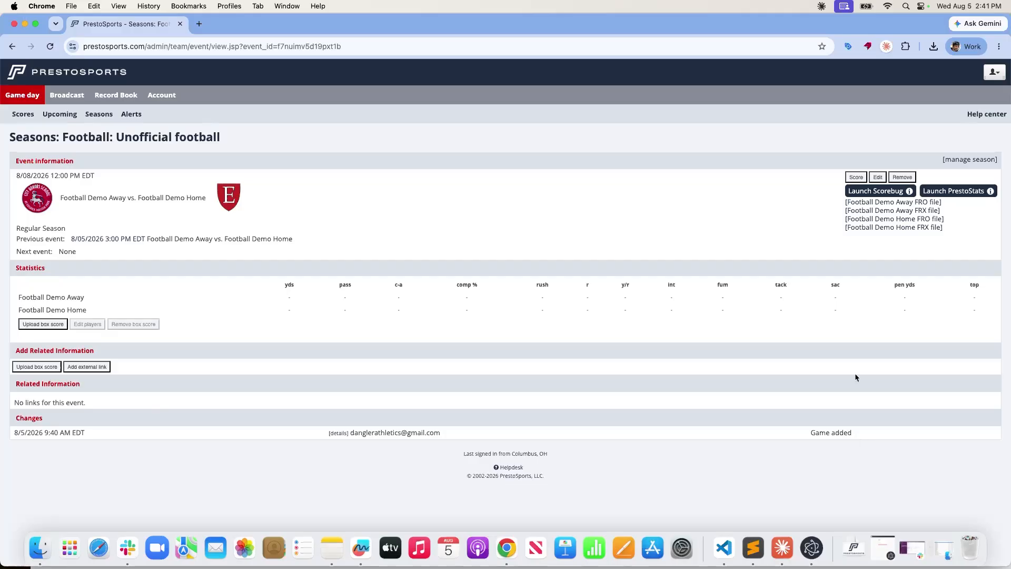
click(879, 177)
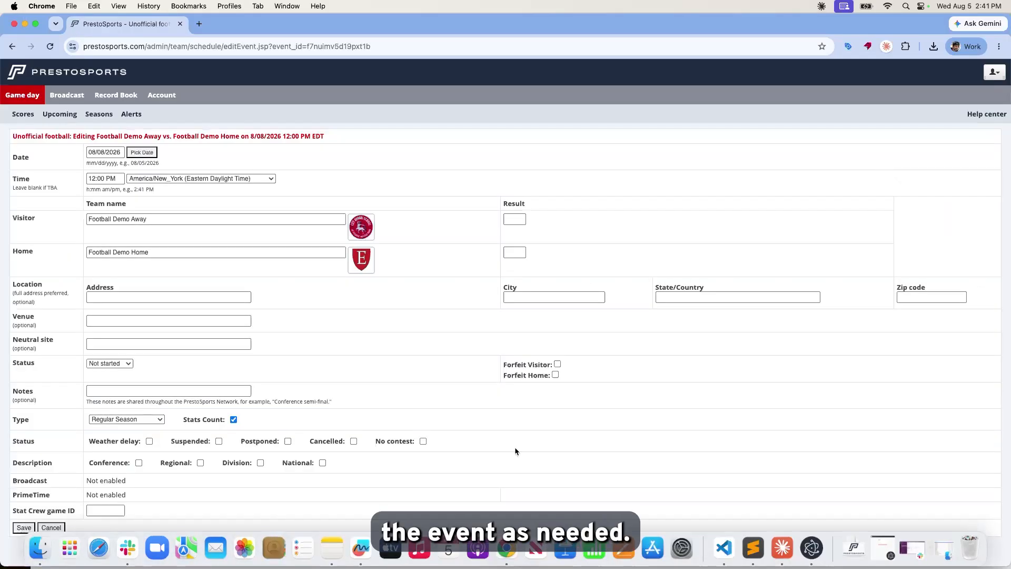
scroll(516, 451, down, 1)
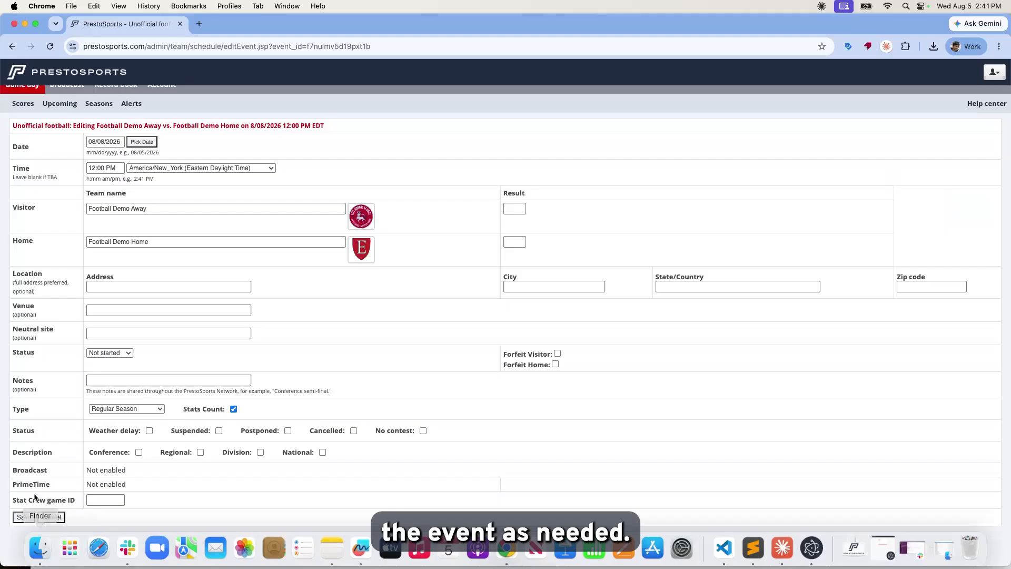
click(50, 517)
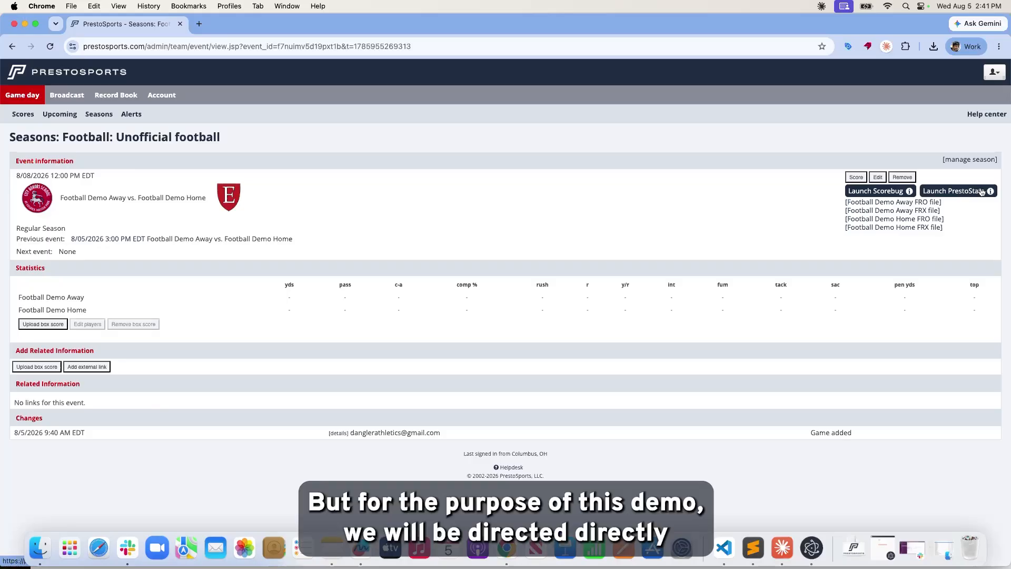
Launch PrestoStats for the game, look over Event Settings, then go to the August 8th 2026 events home.
click(982, 192)
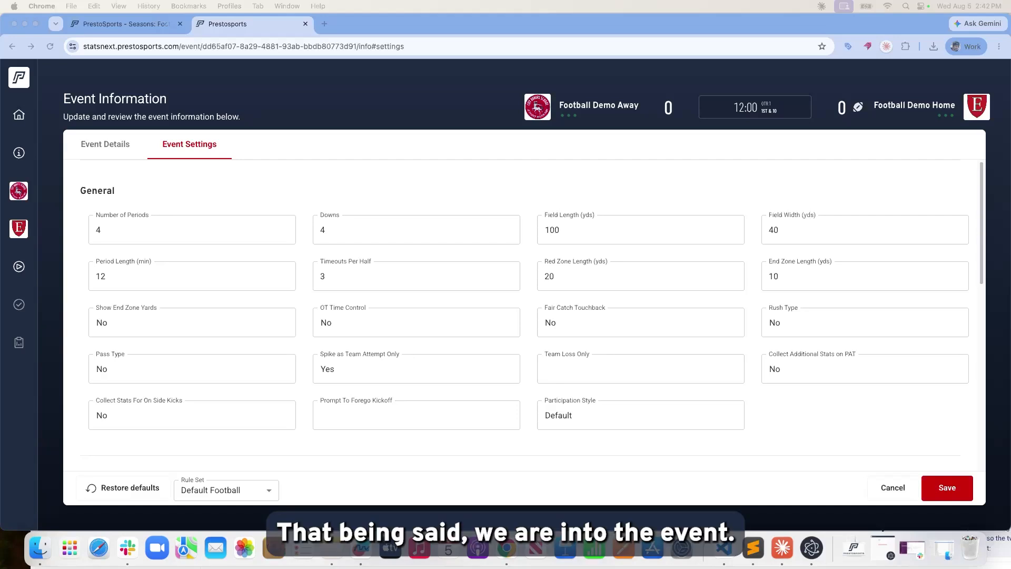
click(292, 177)
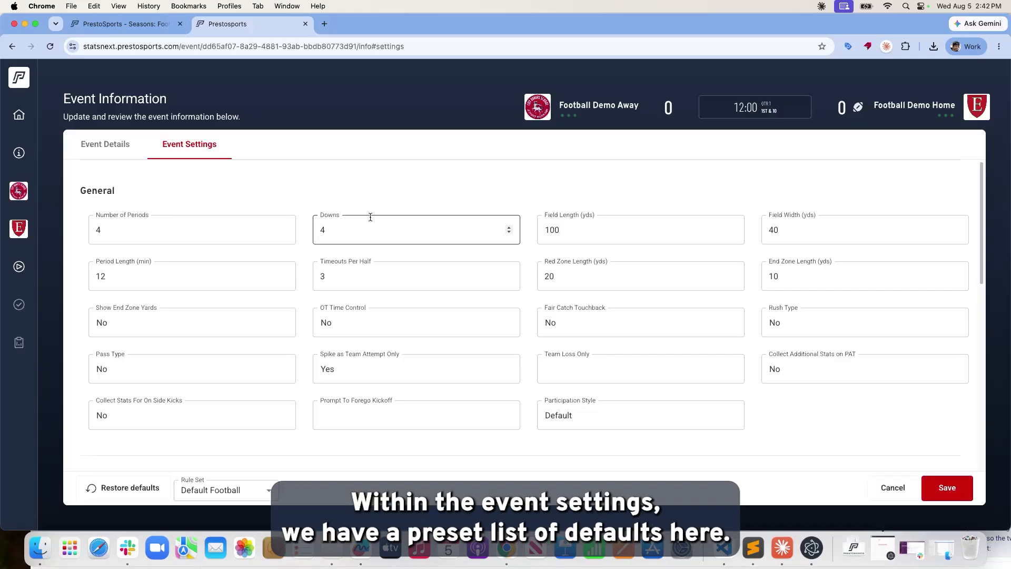
scroll(369, 217, down, 1)
scroll(369, 217, down, 5)
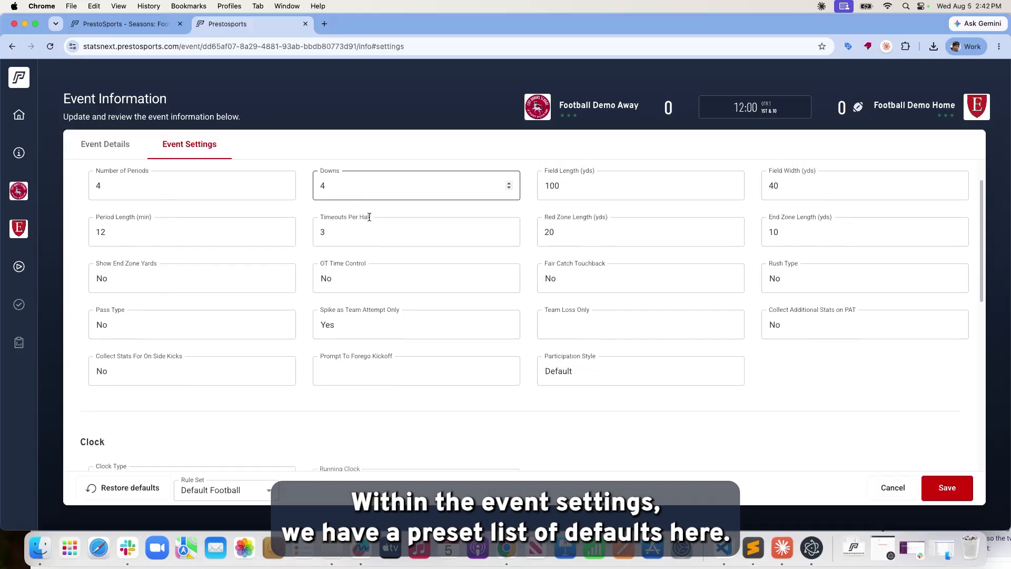
scroll(369, 218, up, 5)
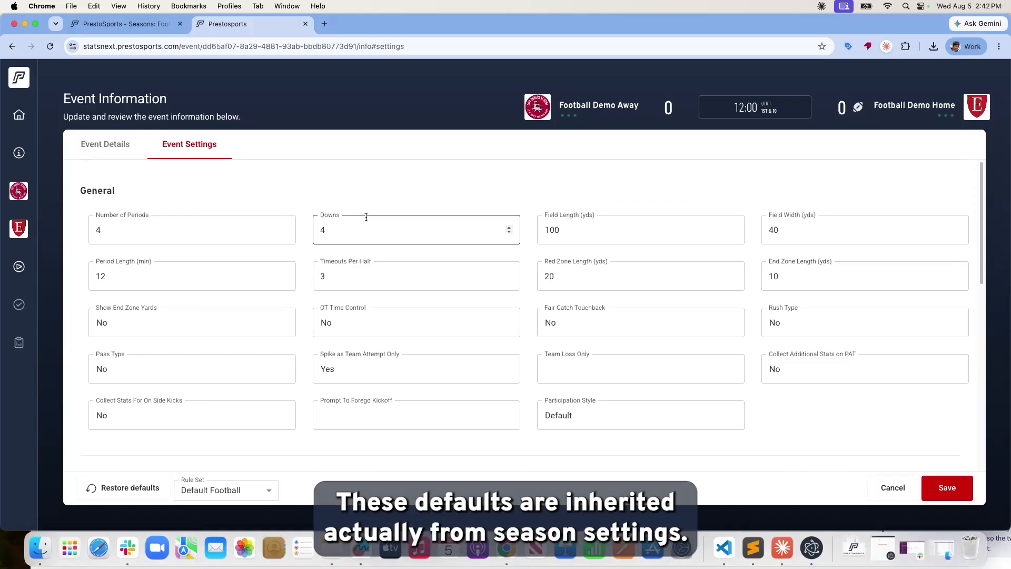
click(21, 119)
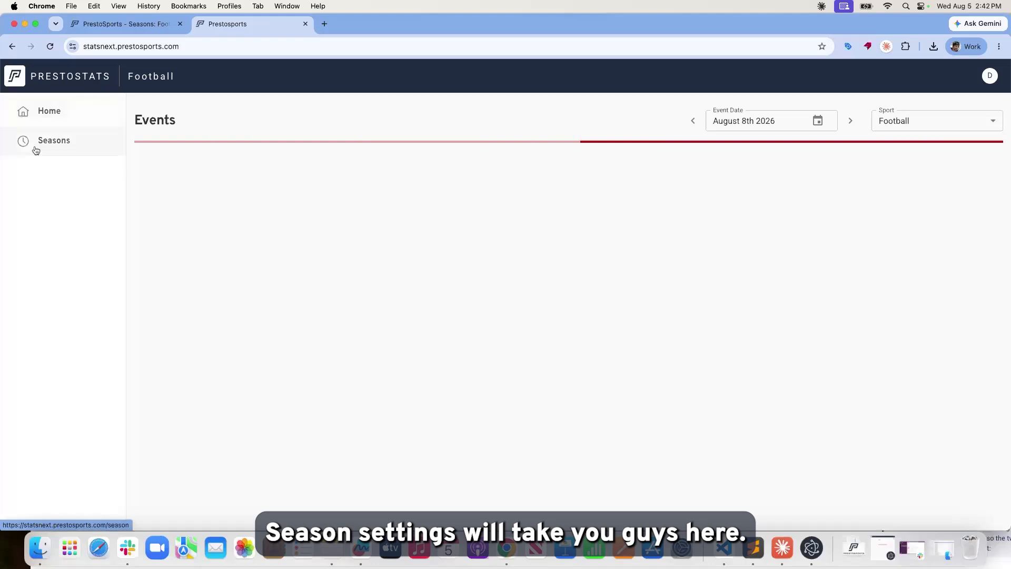
Review the Unofficial football Season Settings, then return to the Football seasons list.
click(69, 152)
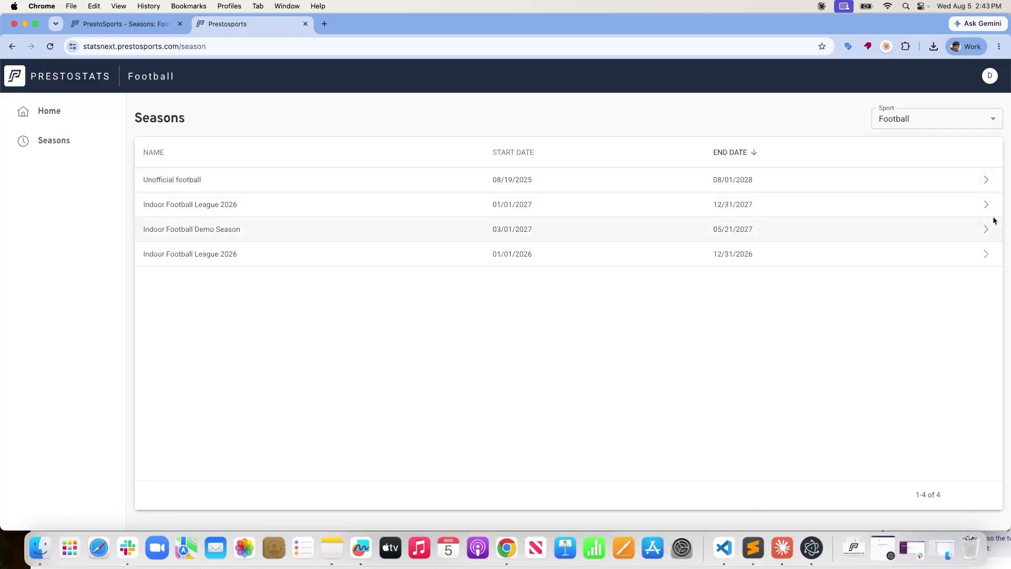
click(982, 181)
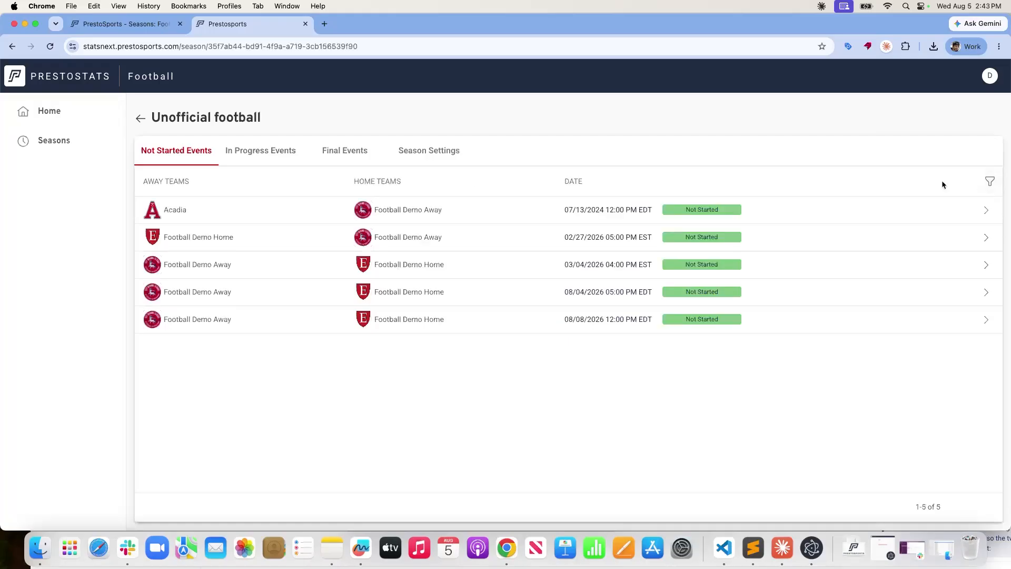
click(428, 156)
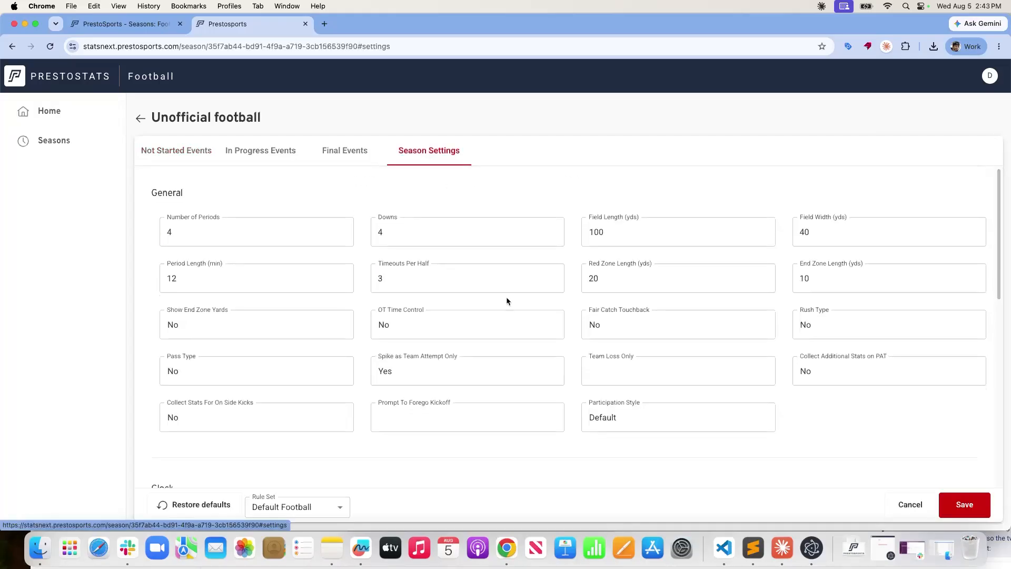
scroll(506, 296, down, 3)
scroll(506, 297, down, 5)
scroll(505, 298, up, 2)
scroll(506, 300, up, 4)
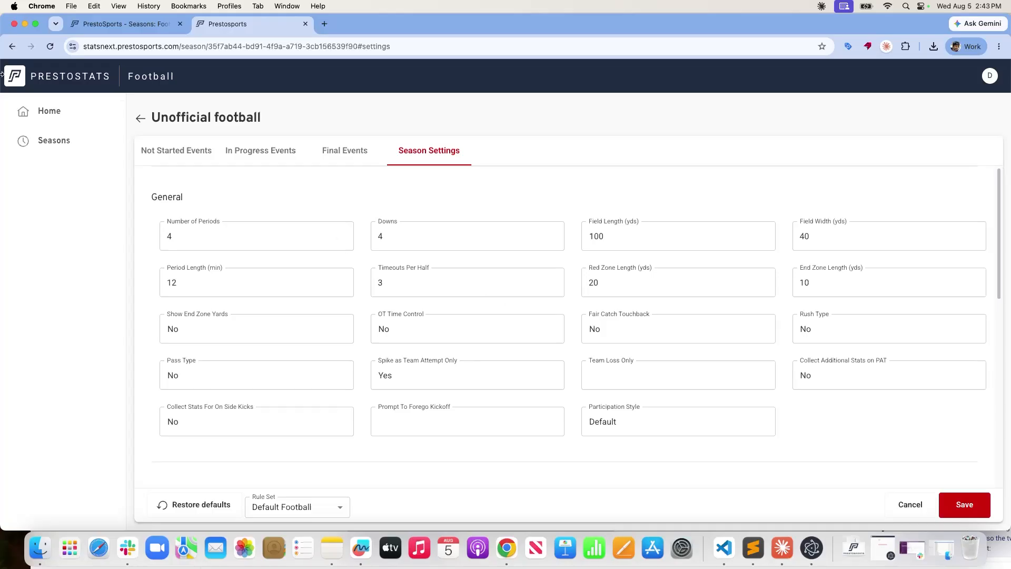
click(142, 120)
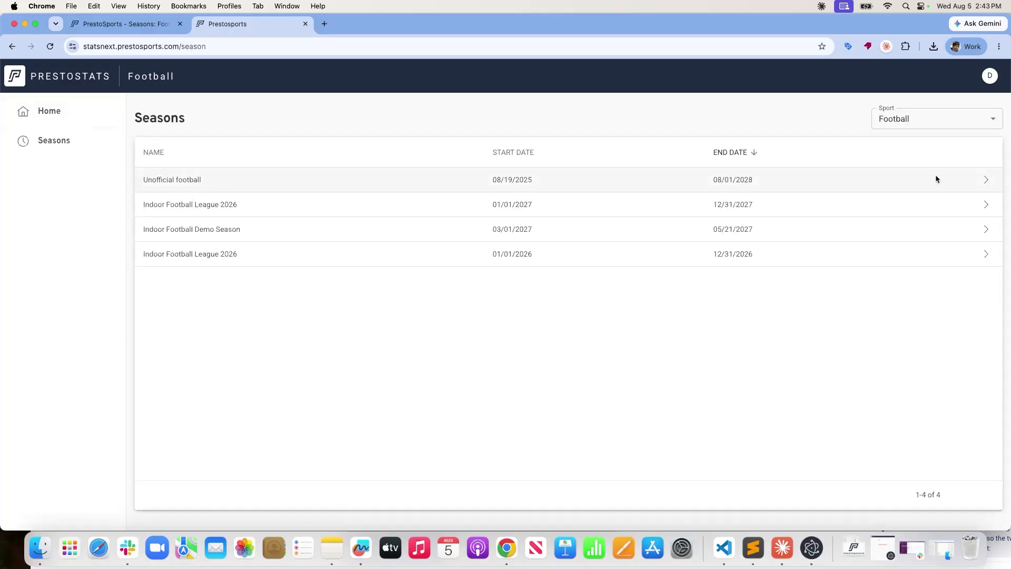
Open the 08/08/2026 Demo Away vs Demo Home game and review its 4×12-minute periods and 100-yard field.
click(985, 183)
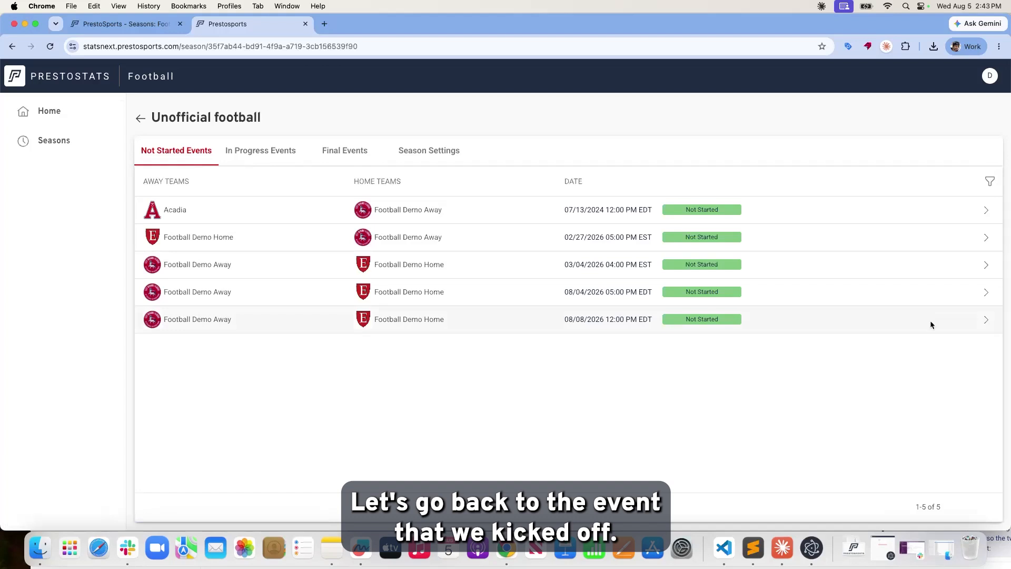
click(986, 318)
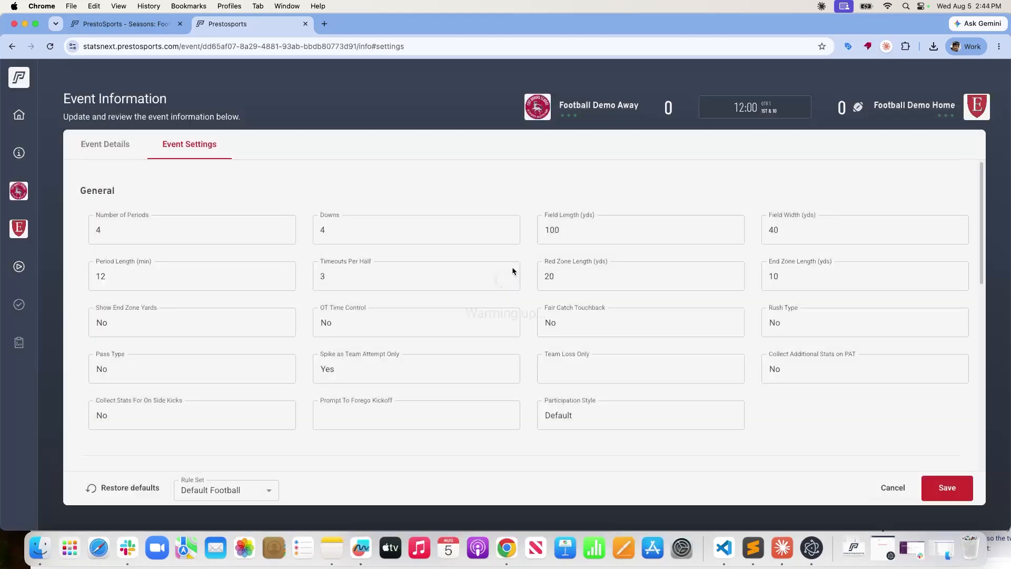
scroll(441, 239, down, 1)
scroll(439, 242, up, 1)
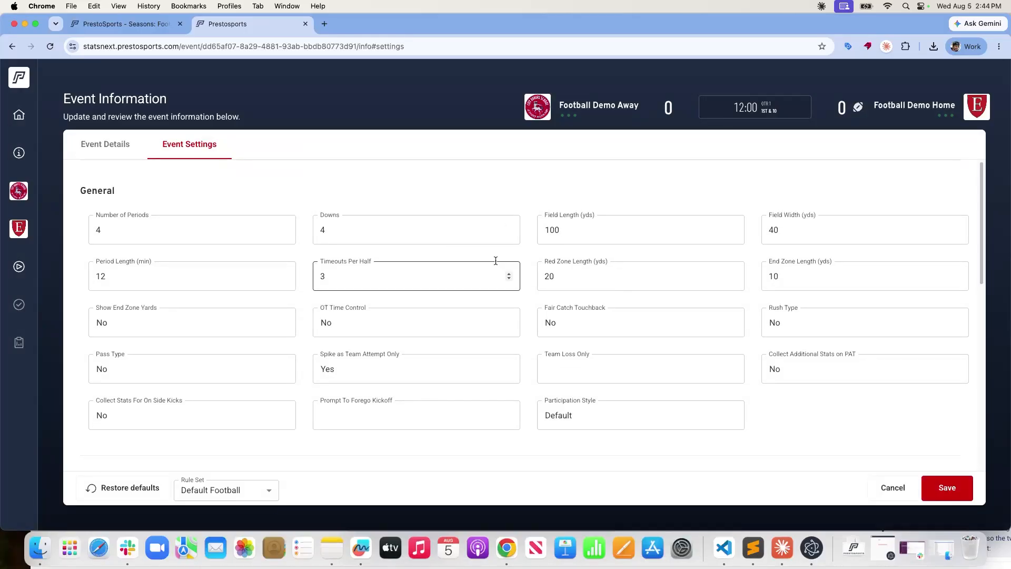
scroll(496, 261, down, 3)
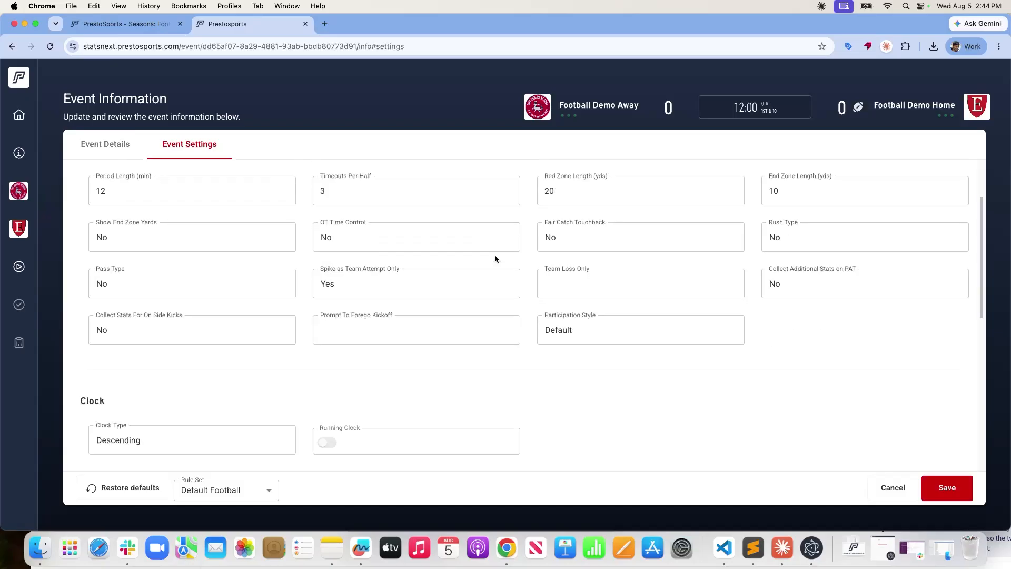
scroll(494, 263, up, 1)
scroll(494, 263, up, 2)
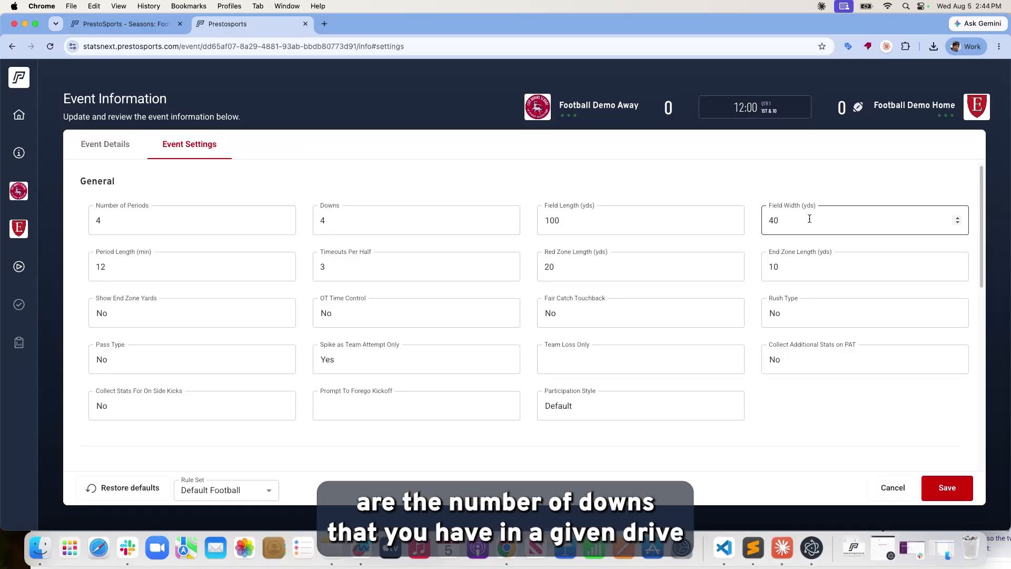
scroll(809, 219, down, 1)
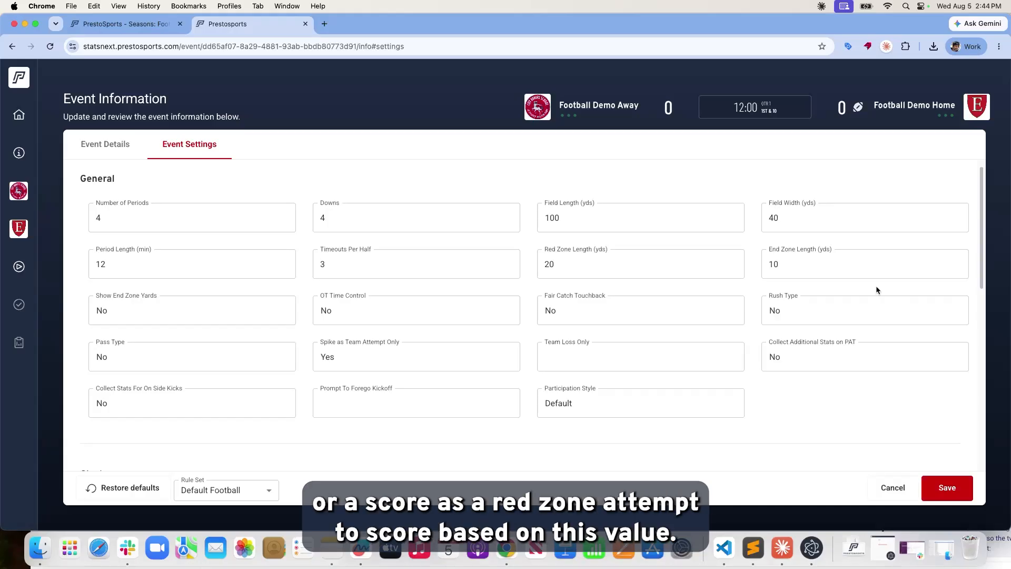
scroll(707, 268, down, 1)
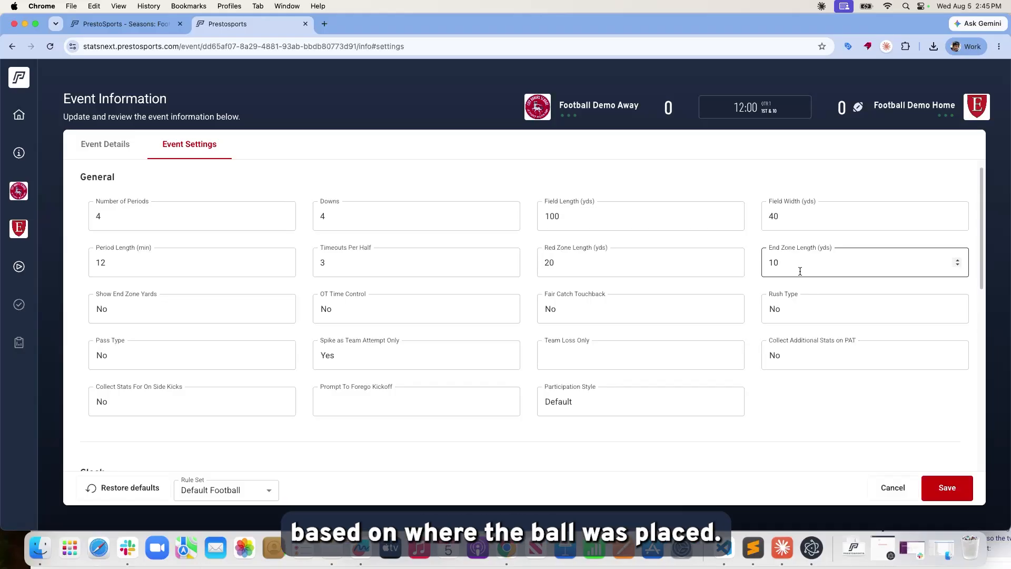
scroll(737, 295, up, 1)
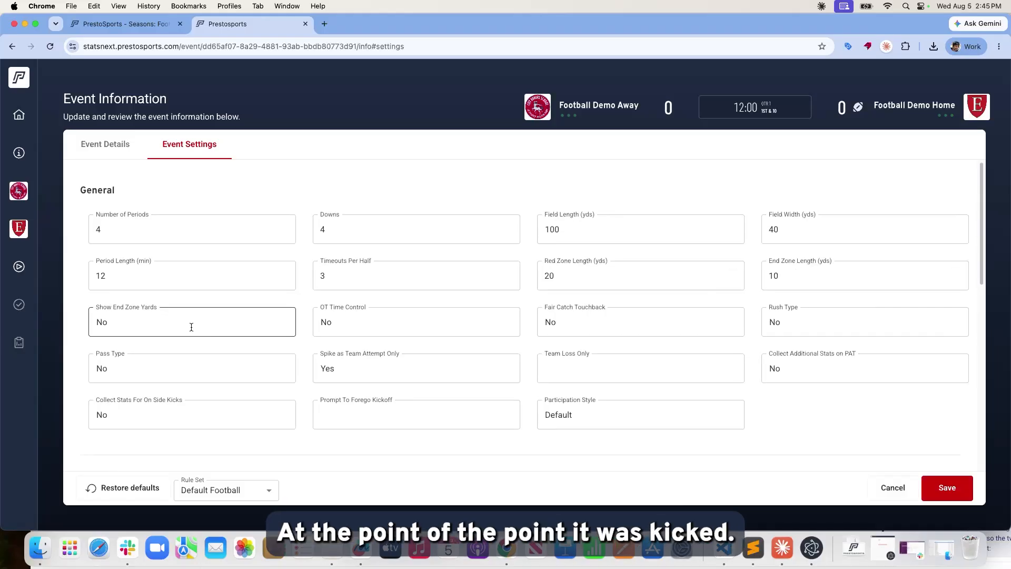
scroll(189, 326, down, 1)
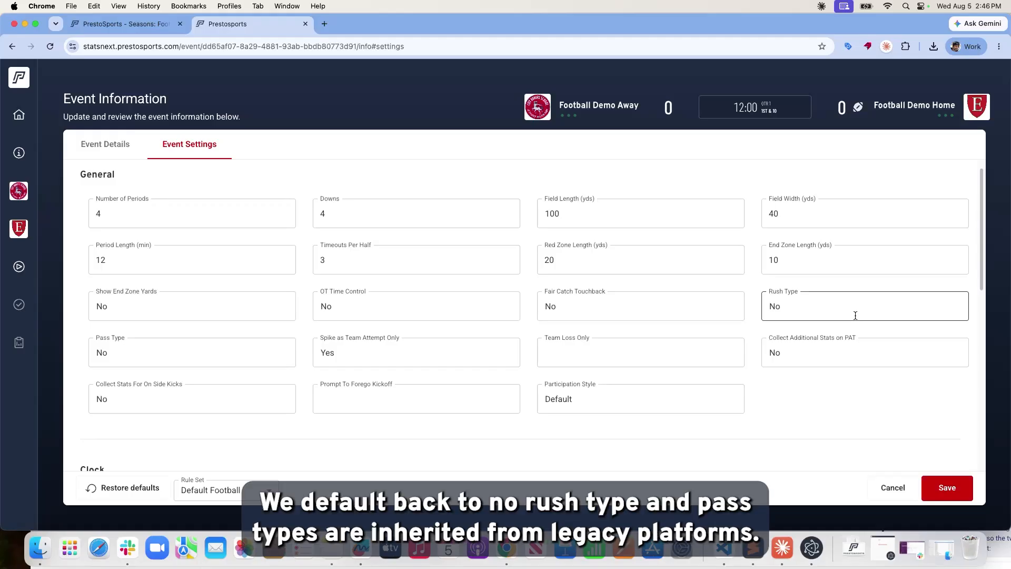
scroll(854, 315, down, 1)
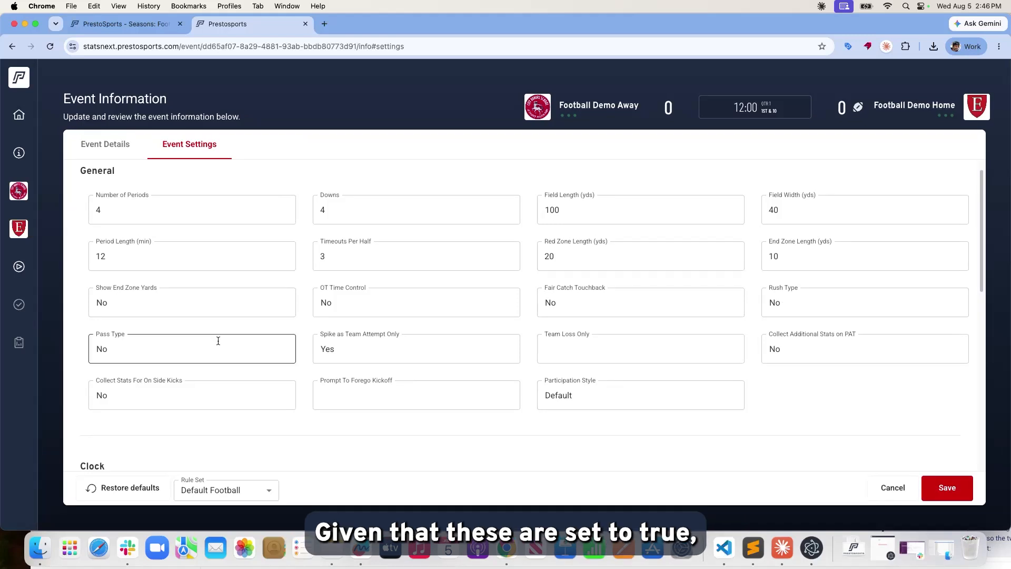
scroll(351, 353, down, 1)
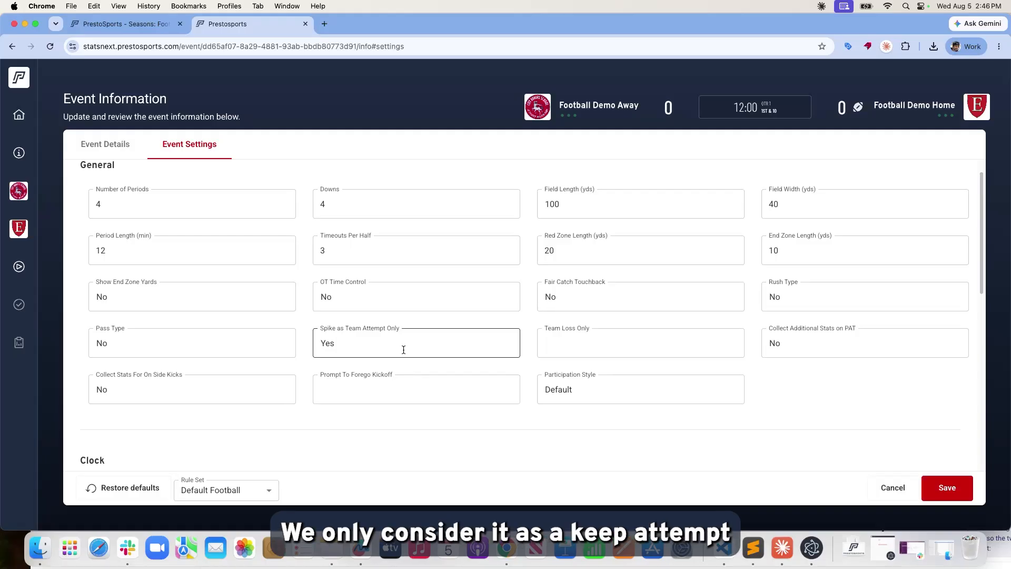
click(575, 346)
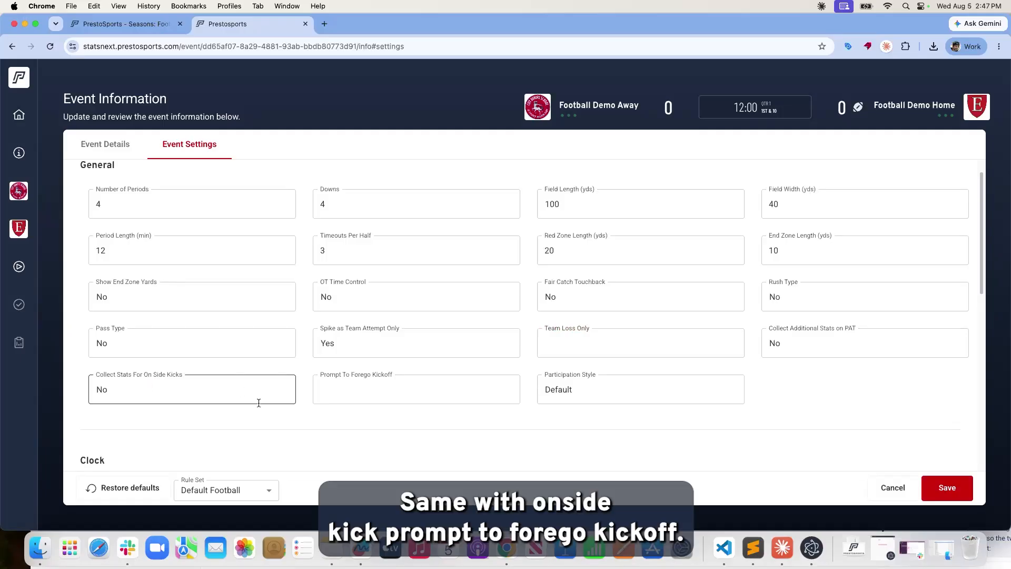
Leave Prompt To Forego Kickoff blank and Participation Style at Default, then open the Football Demo Away team page.
click(375, 390)
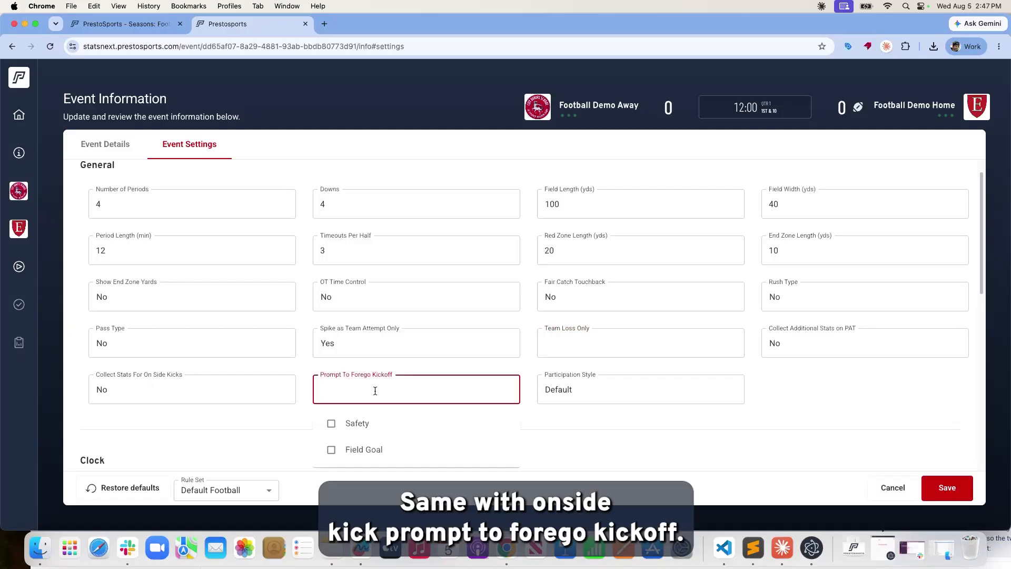
click(842, 399)
click(398, 397)
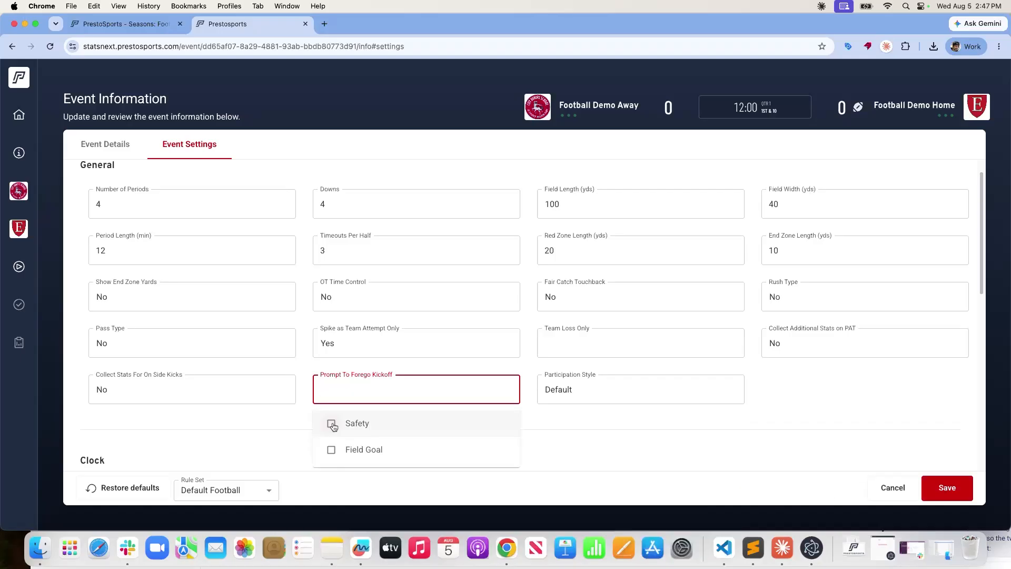
click(894, 411)
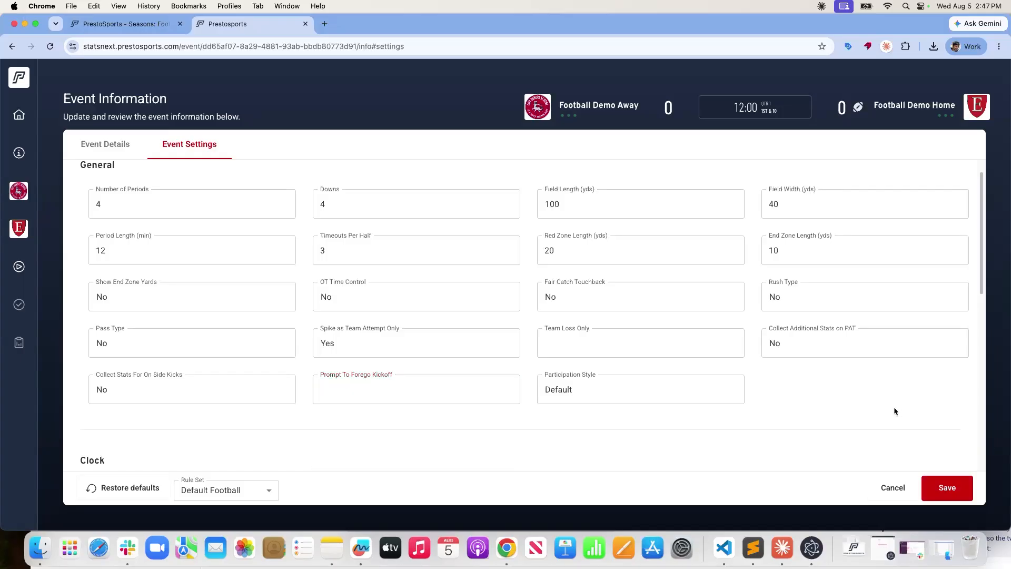
click(627, 388)
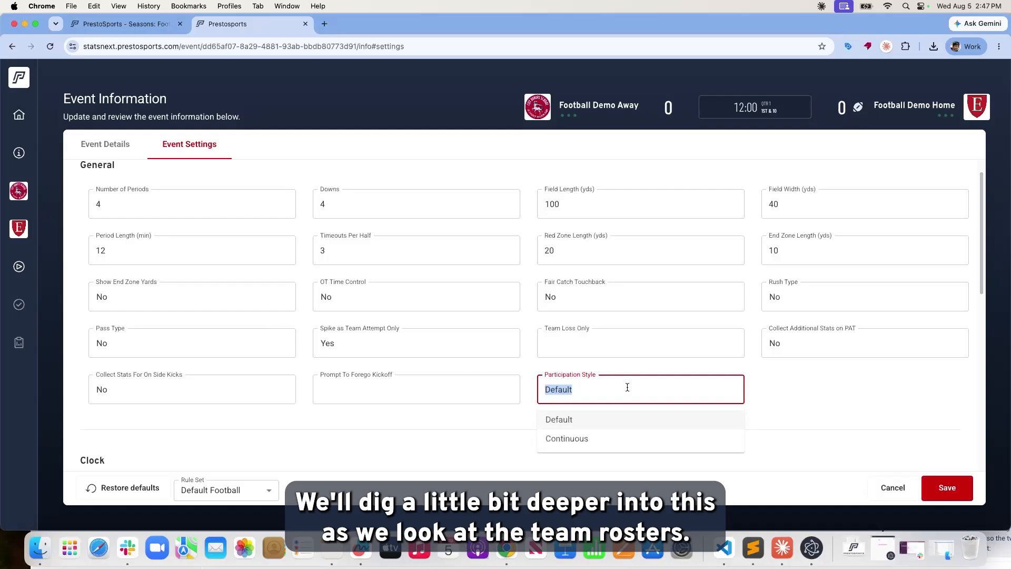
click(9, 199)
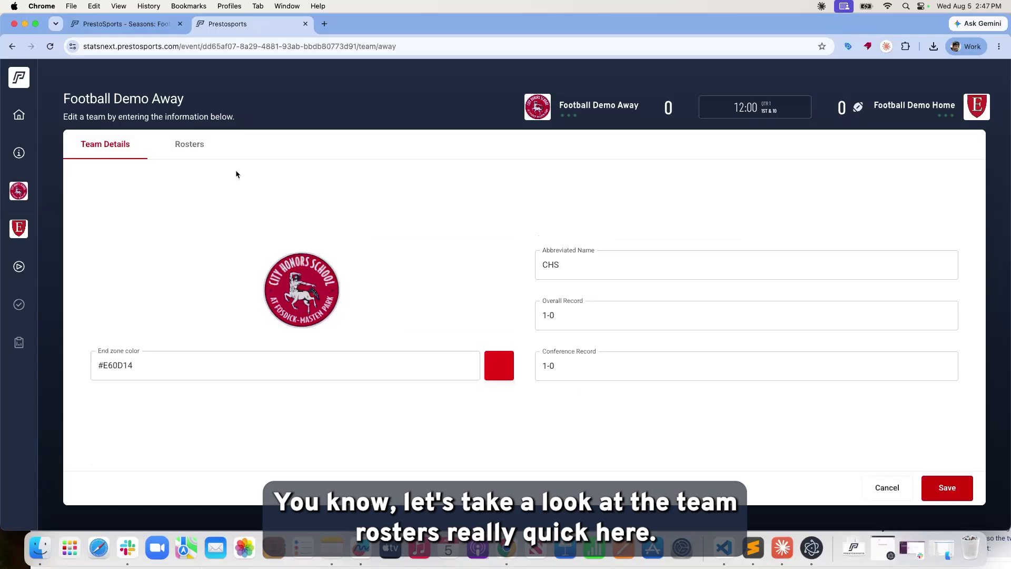
On the away roster, uncheck and recheck player 0's Participant box, then reopen the event's General settings.
click(203, 147)
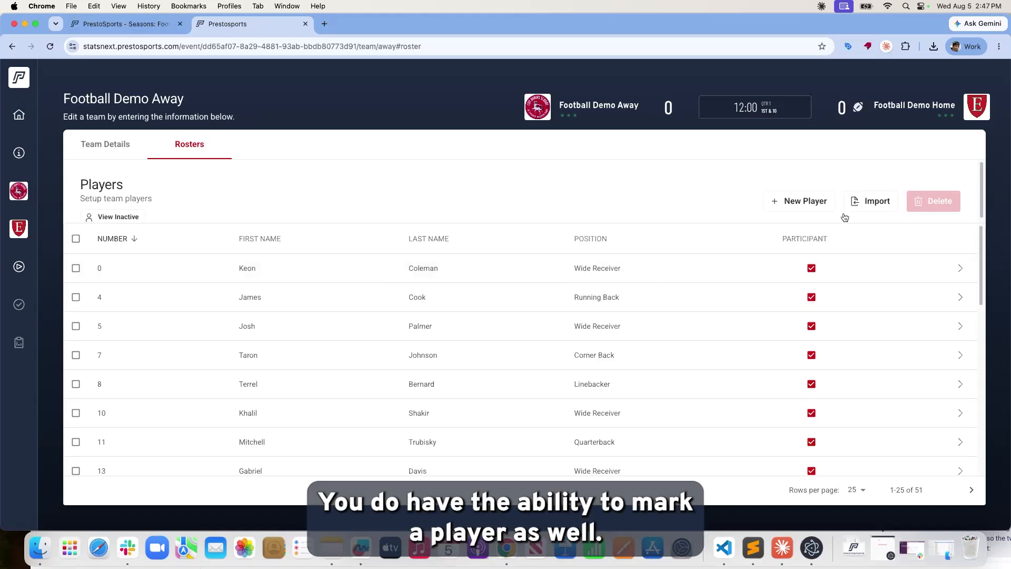
click(812, 269)
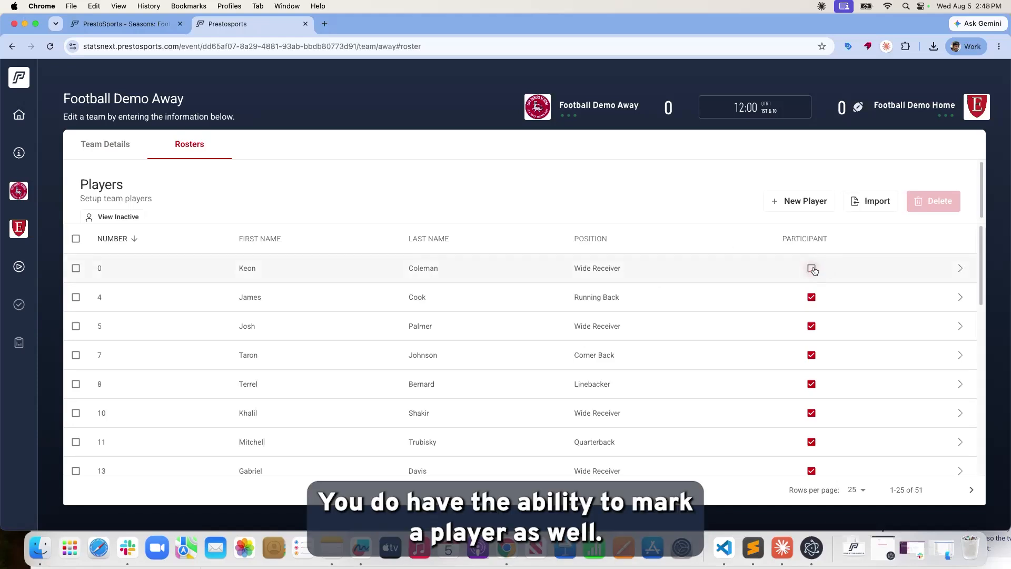
click(812, 269)
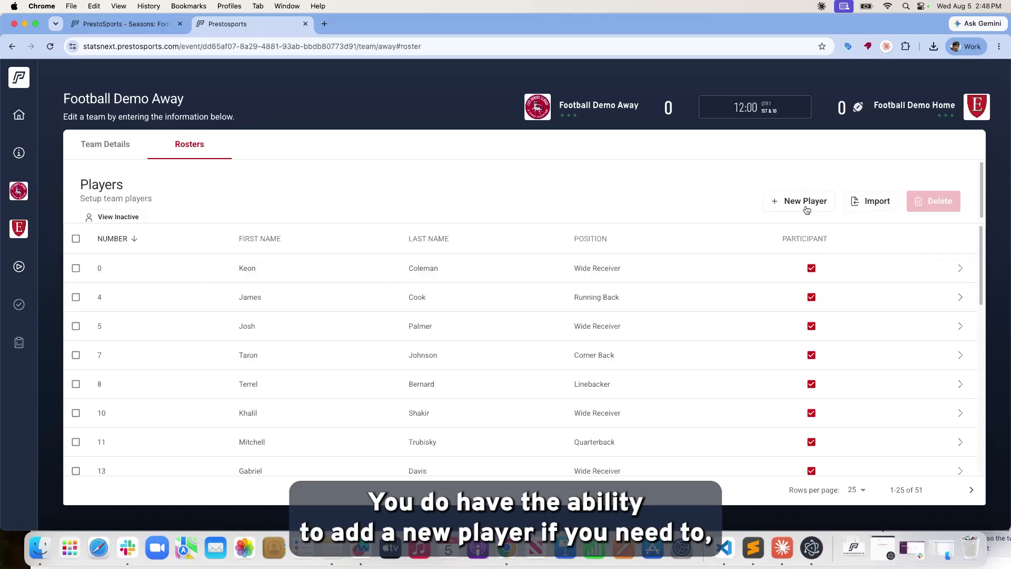
scroll(795, 242, down, 3)
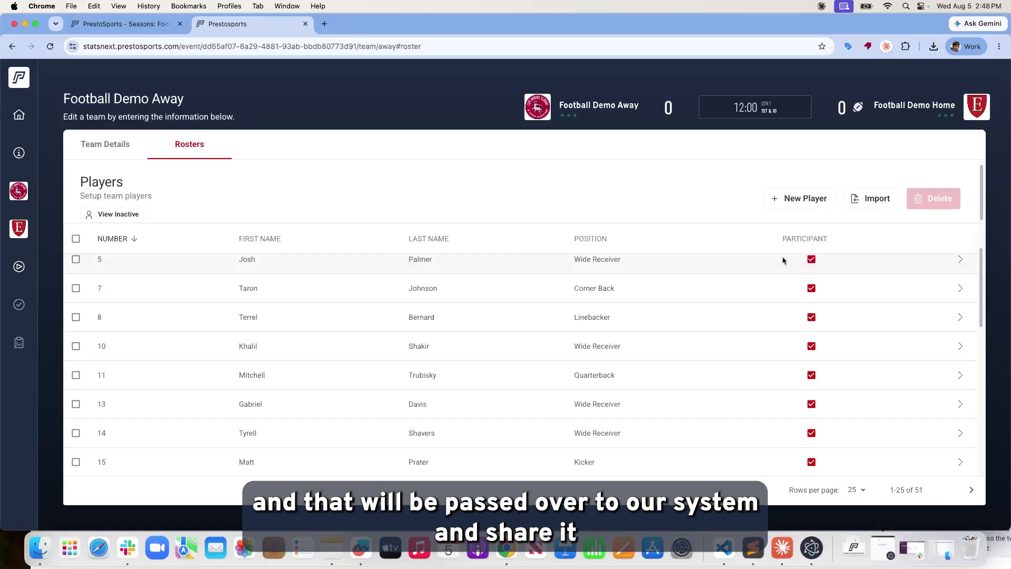
scroll(785, 261, up, 3)
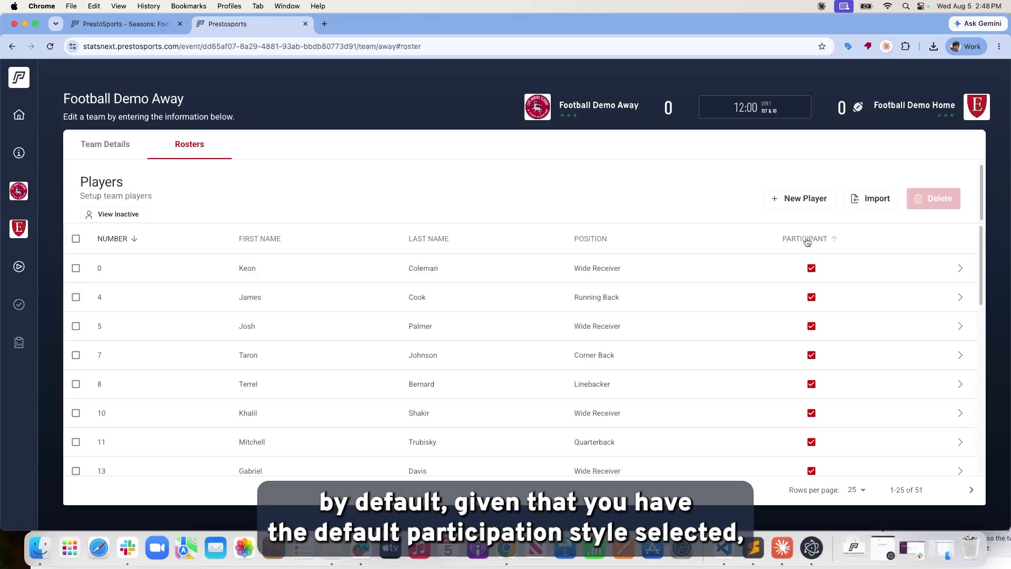
click(21, 155)
click(187, 148)
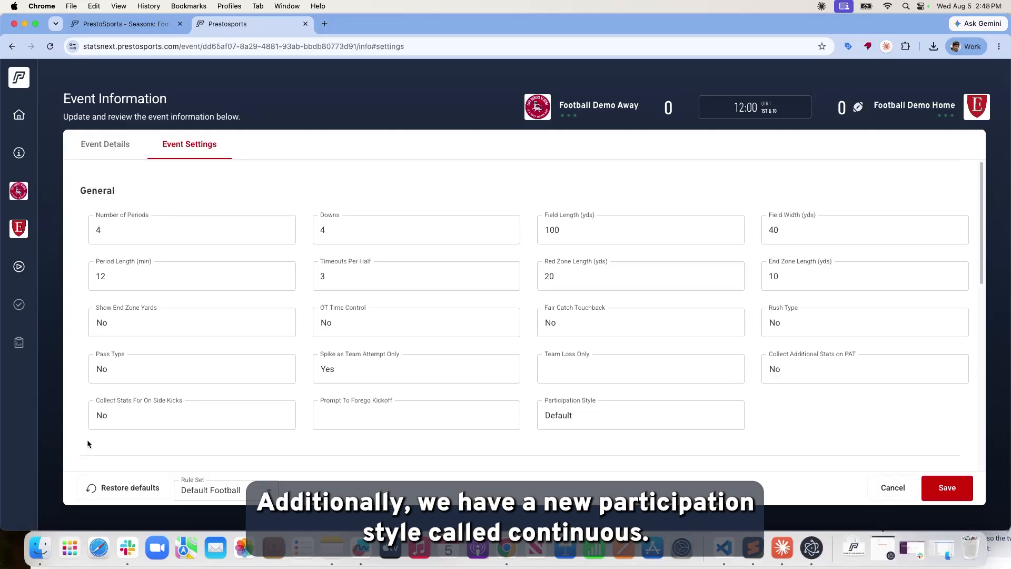
Switch Participation Style to Continuous, then set it back to Default.
click(586, 409)
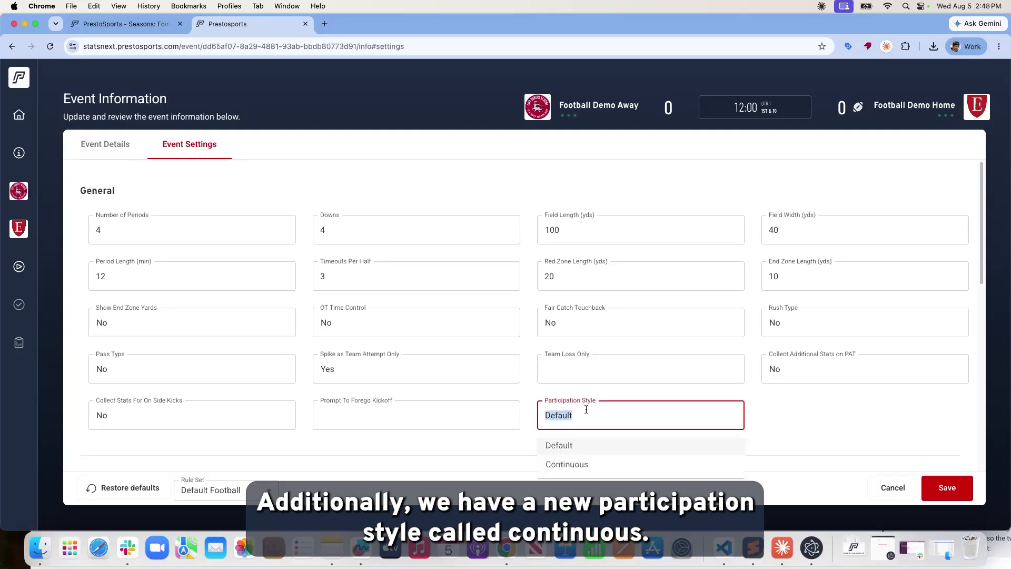
click(597, 472)
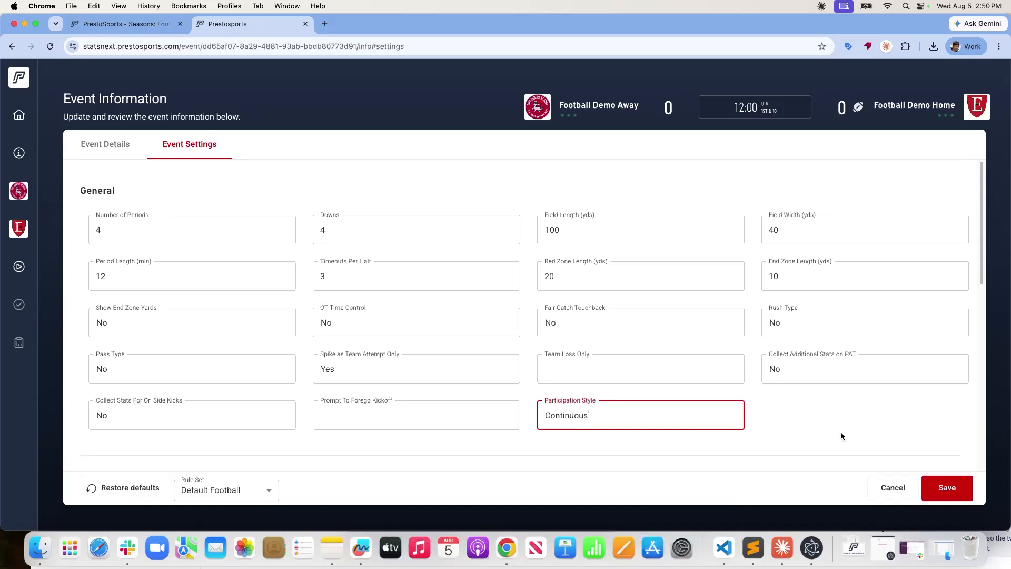
scroll(805, 422, down, 2)
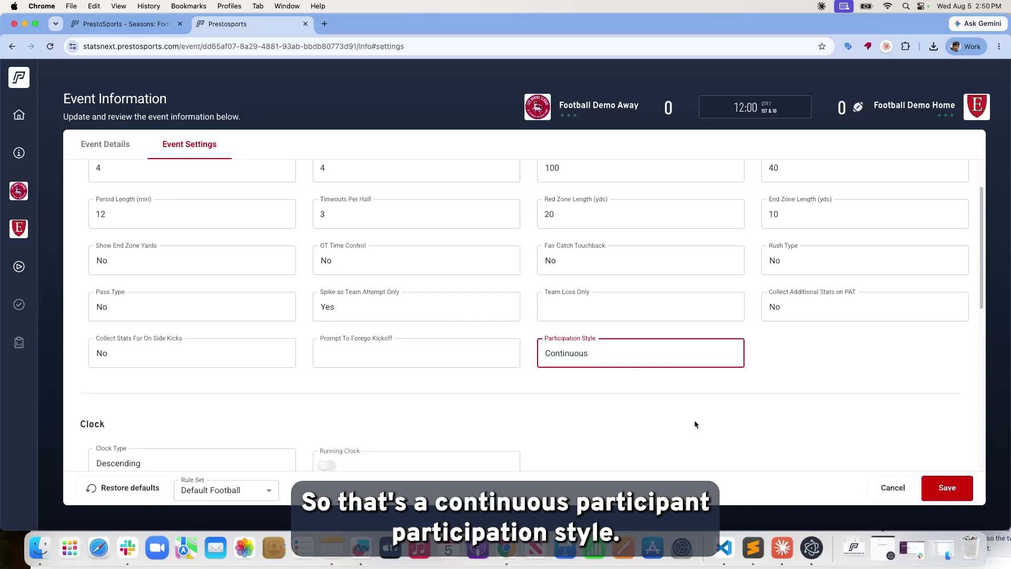
click(627, 356)
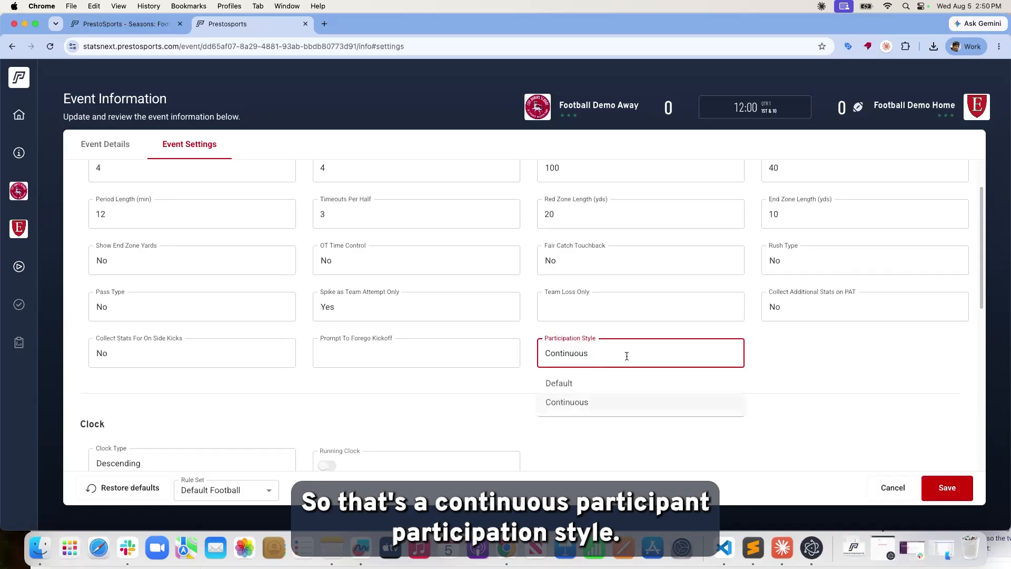
click(602, 389)
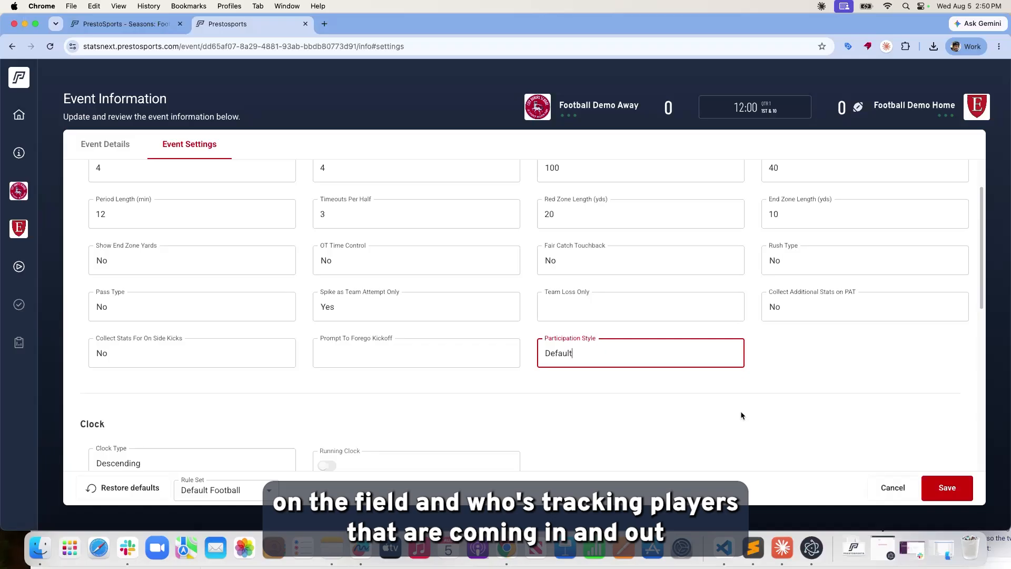
scroll(418, 399, down, 3)
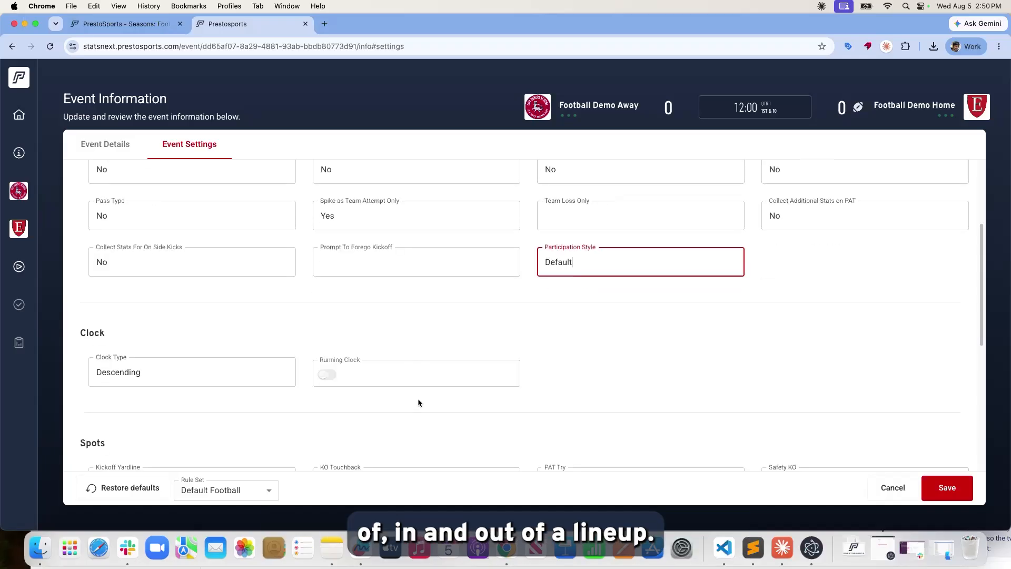
scroll(241, 331, down, 4)
scroll(236, 332, up, 4)
scroll(223, 334, down, 1)
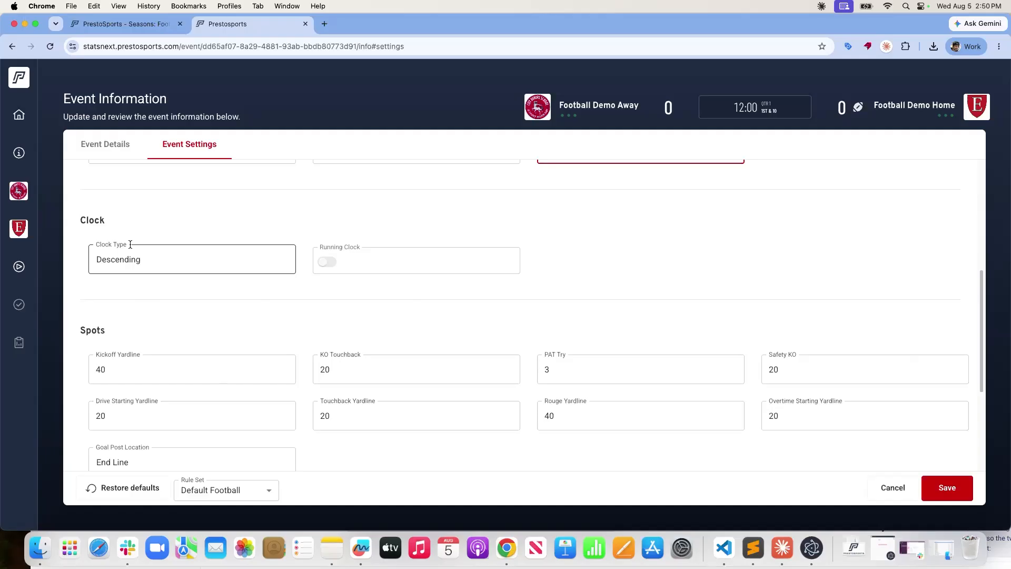
drag(84, 219, 99, 219)
click(99, 218)
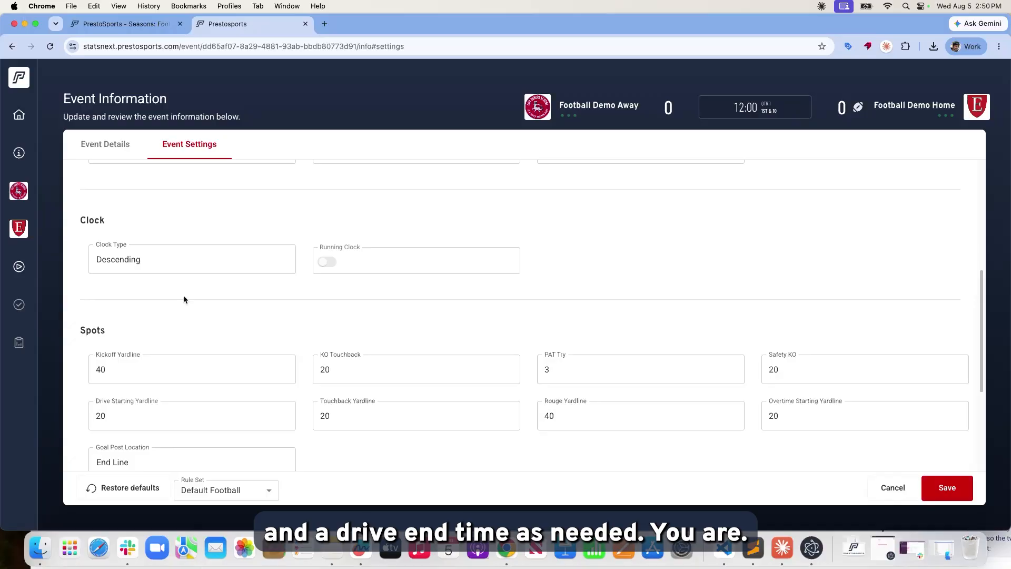
scroll(243, 316, up, 1)
scroll(332, 276, up, 1)
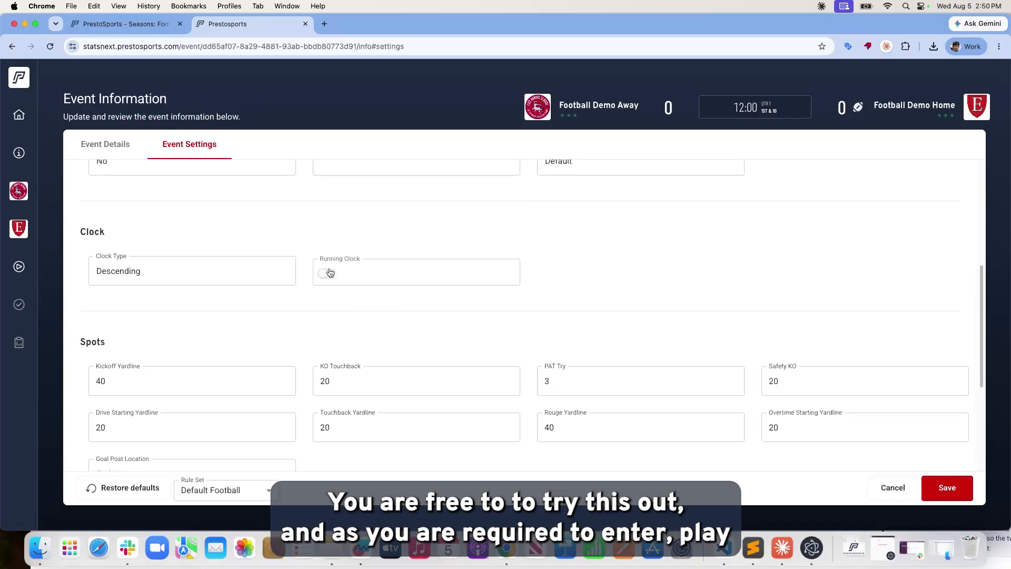
scroll(356, 347, down, 1)
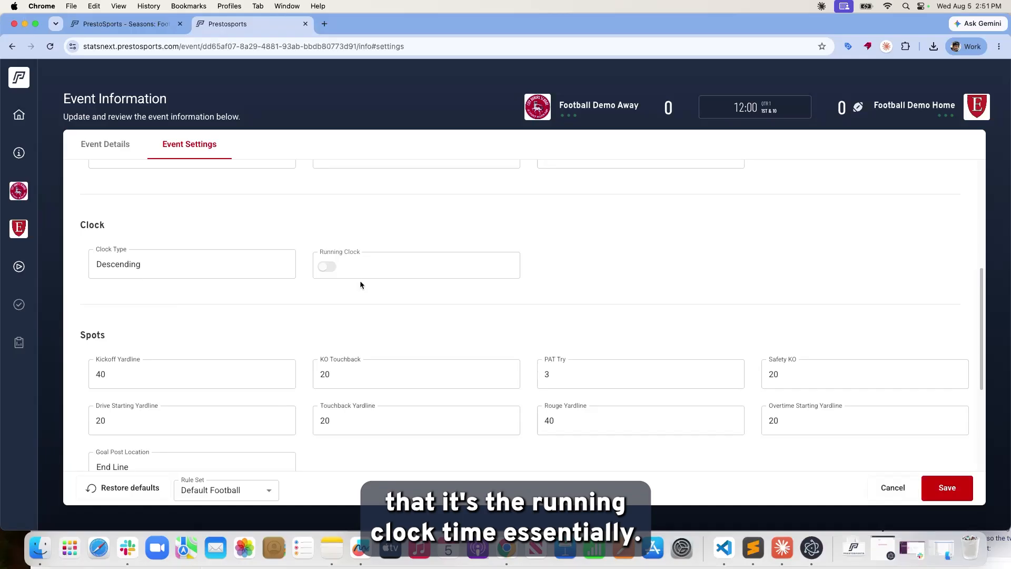
scroll(368, 337, down, 3)
scroll(362, 336, down, 2)
click(137, 259)
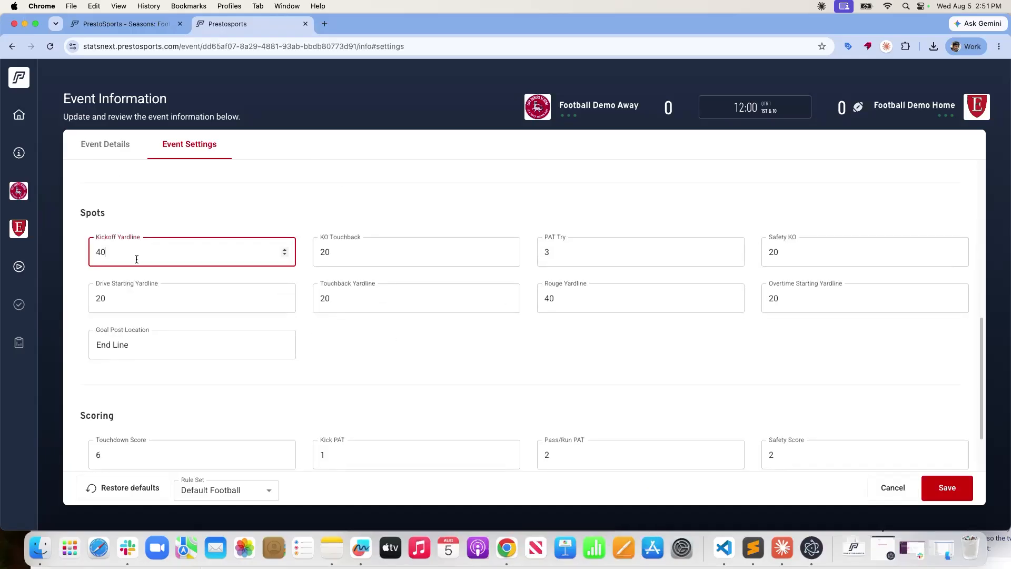
click(325, 324)
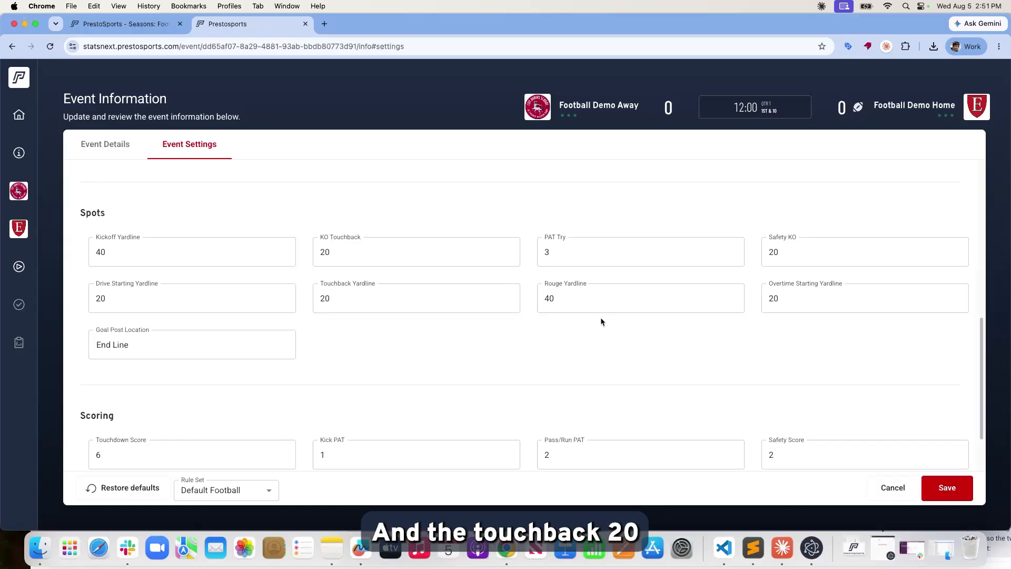
scroll(596, 317, down, 1)
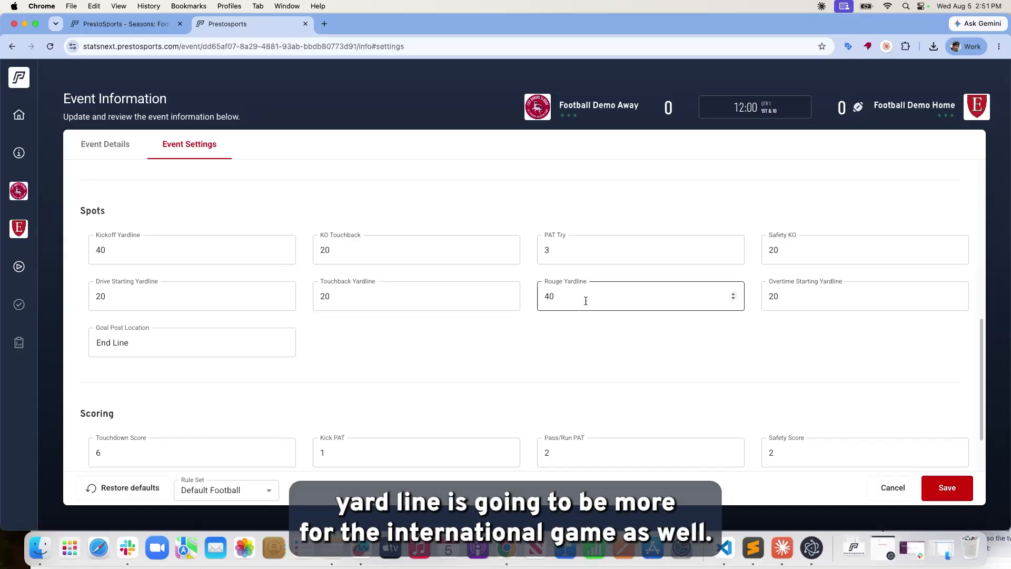
scroll(585, 300, down, 3)
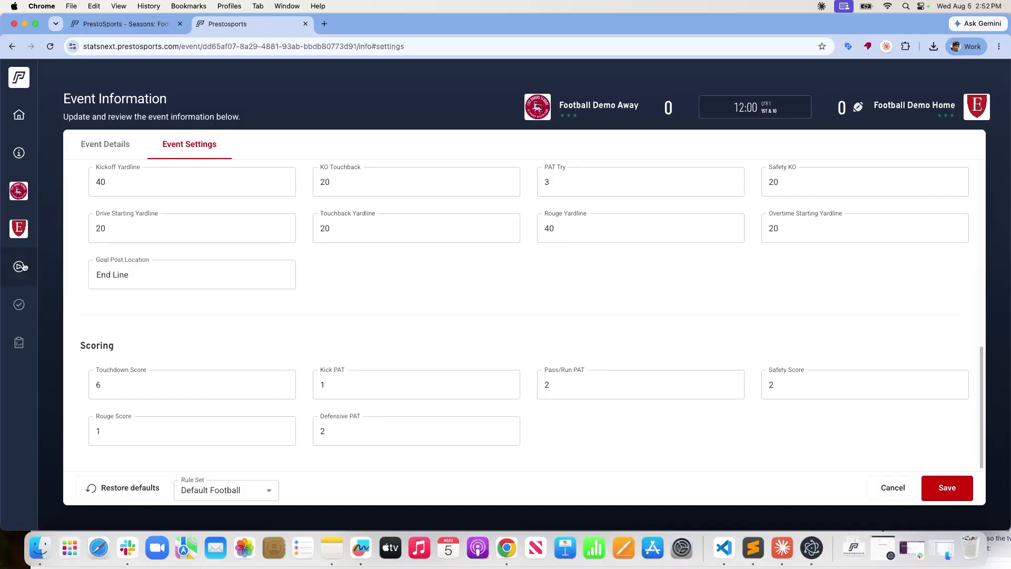
View the Football Demo Away team details, then the Home team (ERIE) details.
click(18, 195)
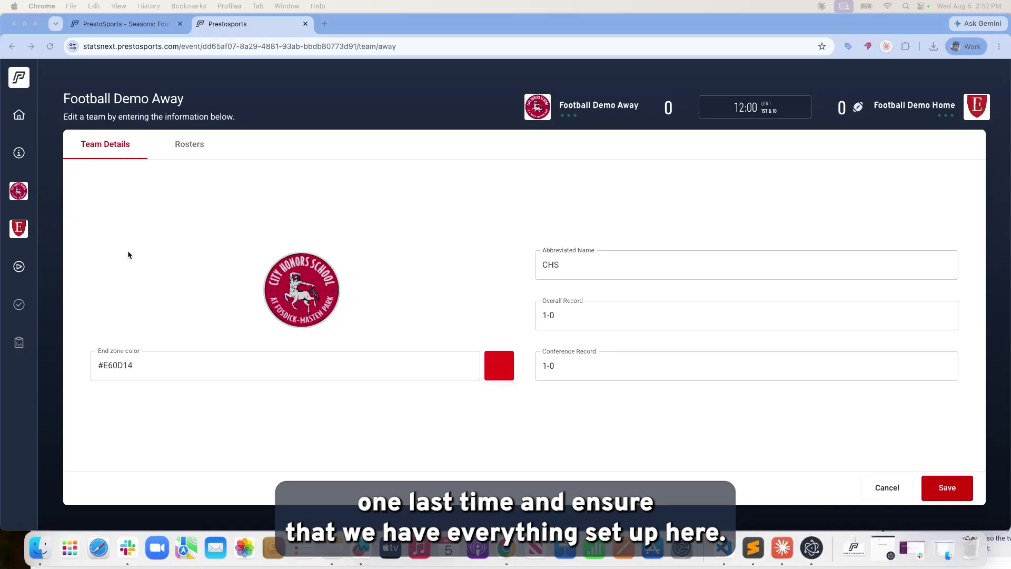
click(19, 230)
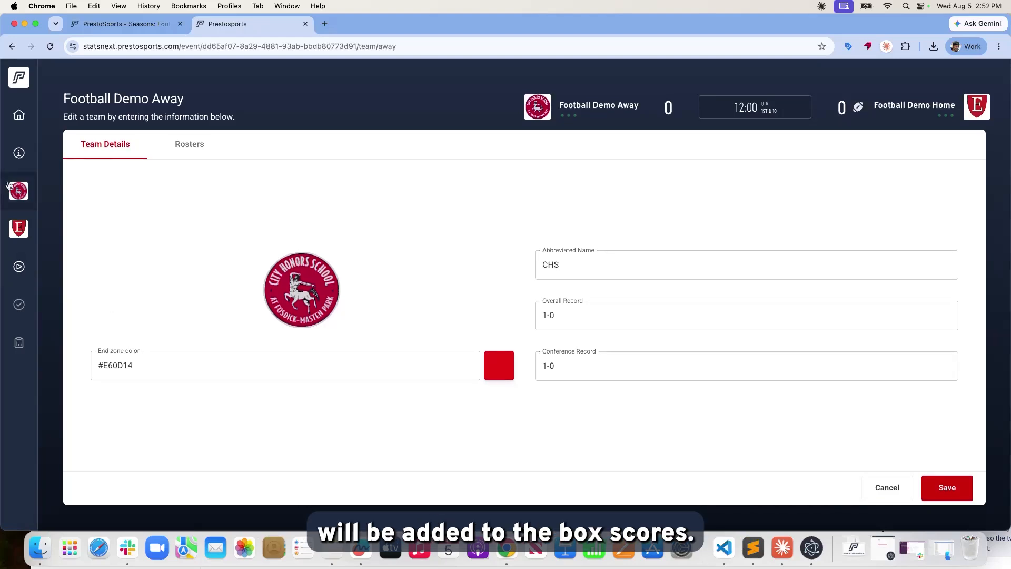
click(20, 234)
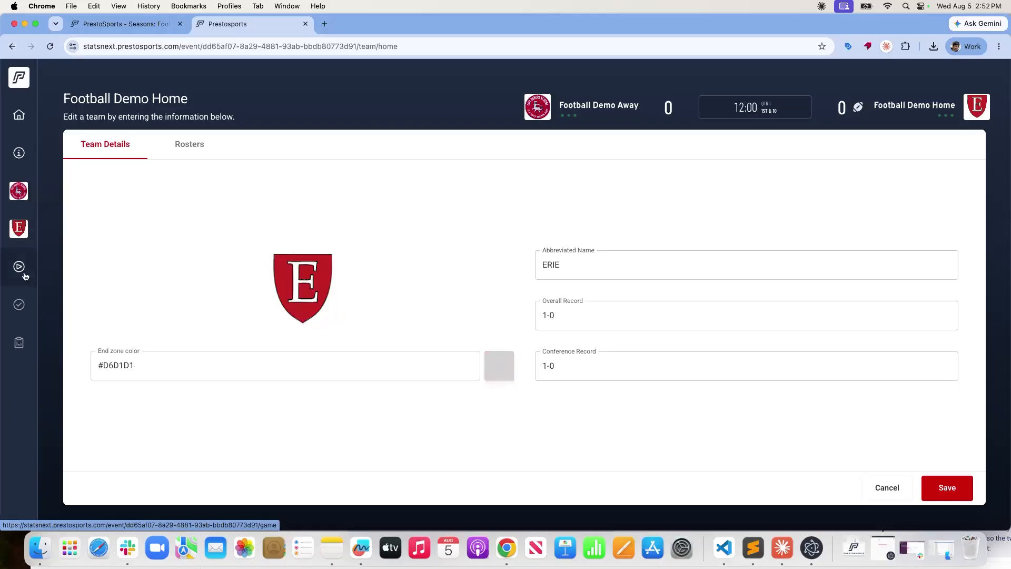
Save the Football Demo Away team details and return to the Event Information page.
click(23, 193)
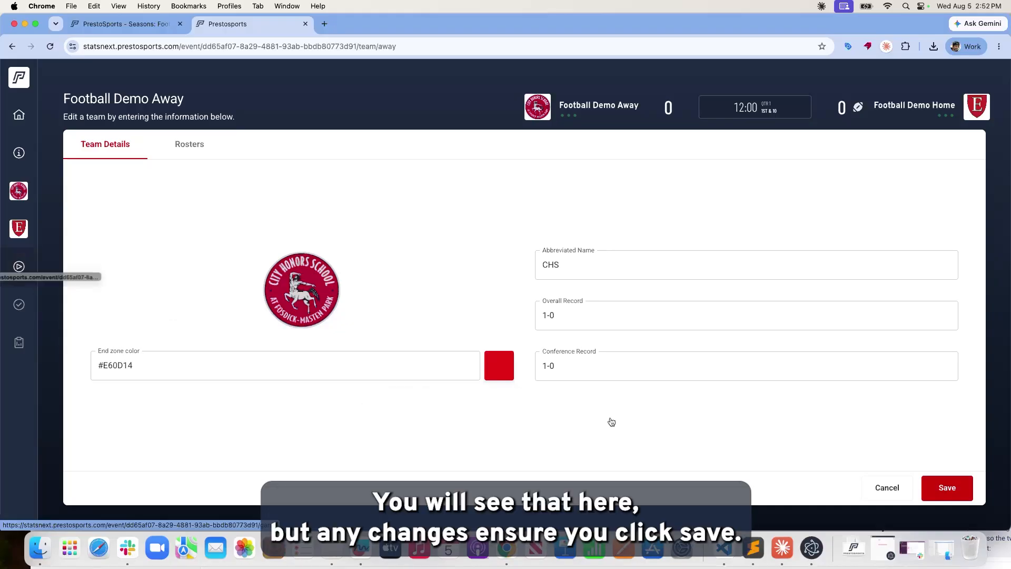
click(925, 494)
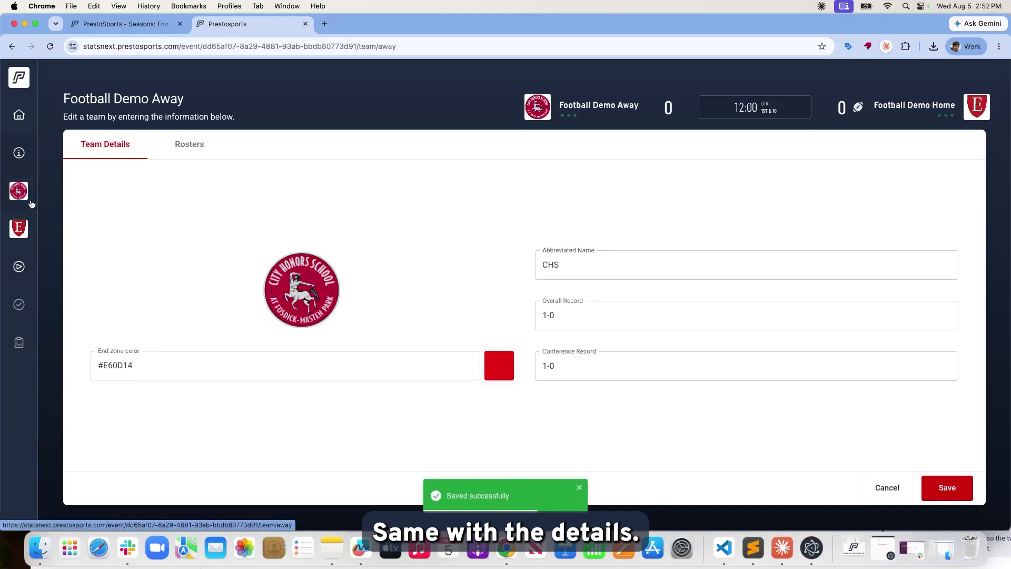
click(19, 154)
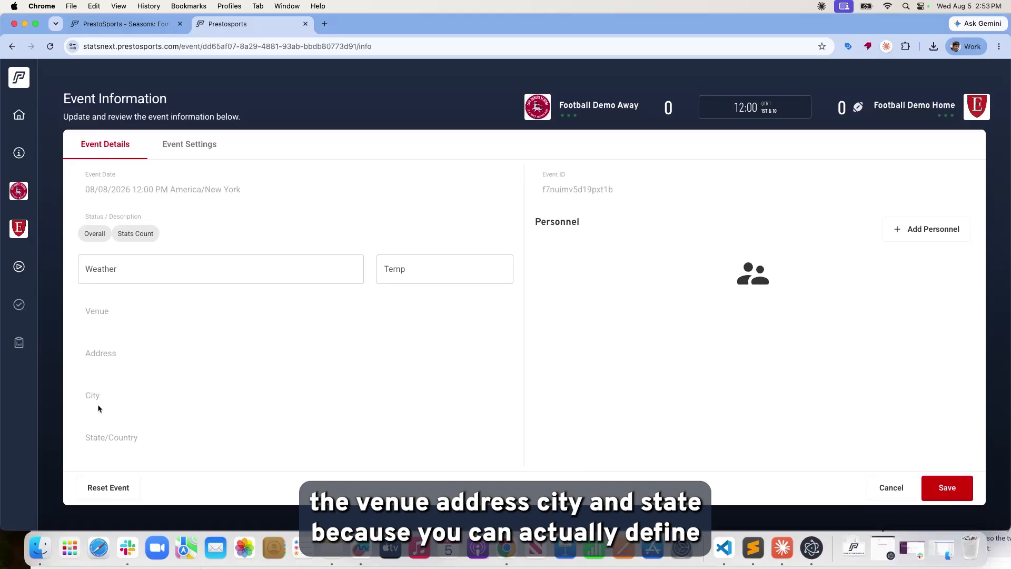
scroll(116, 444, up, 1)
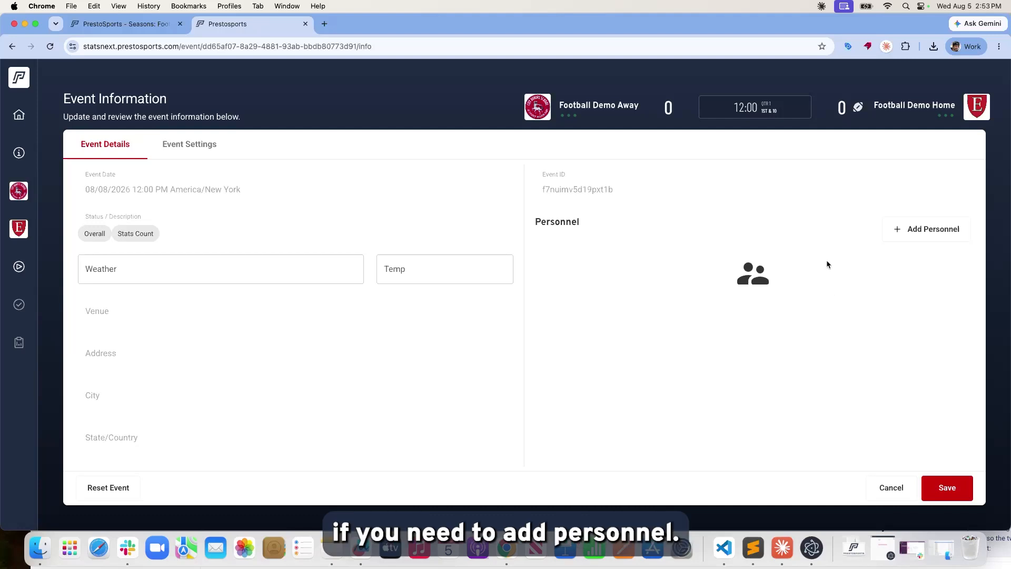
Add an official's full name with the Referee role to event personnel and save.
click(937, 232)
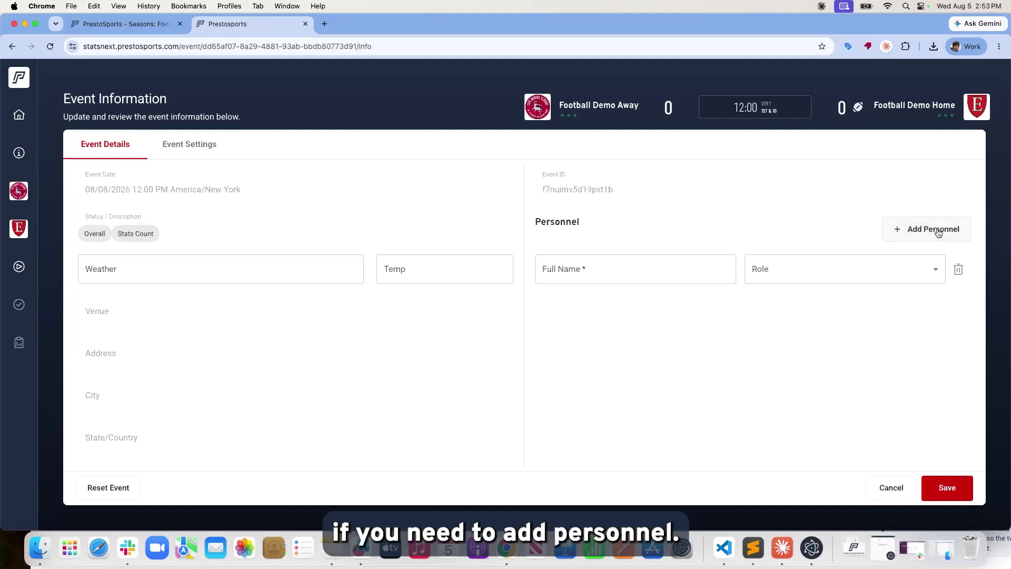
click(617, 269)
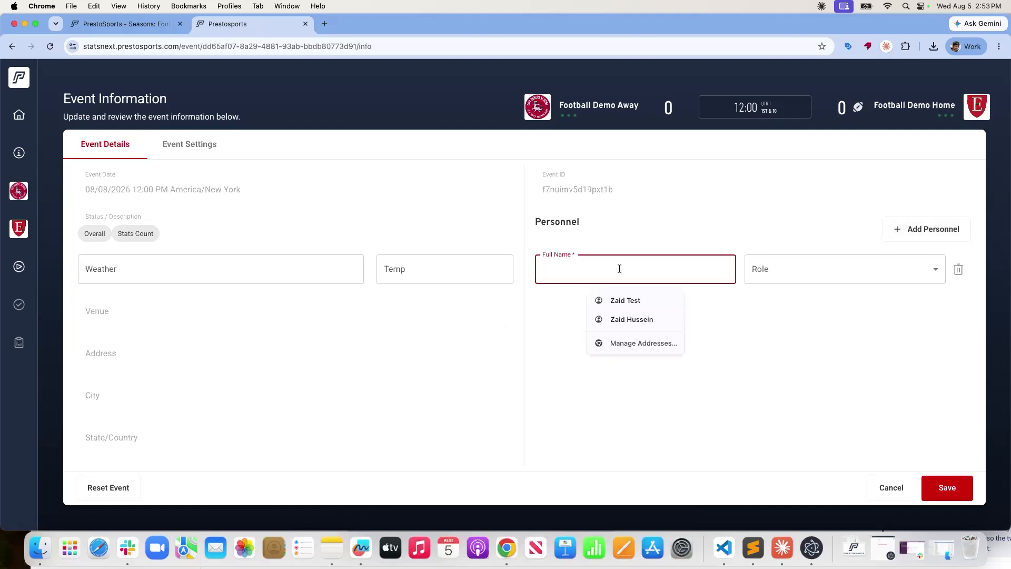
text(John Doe)
click(937, 269)
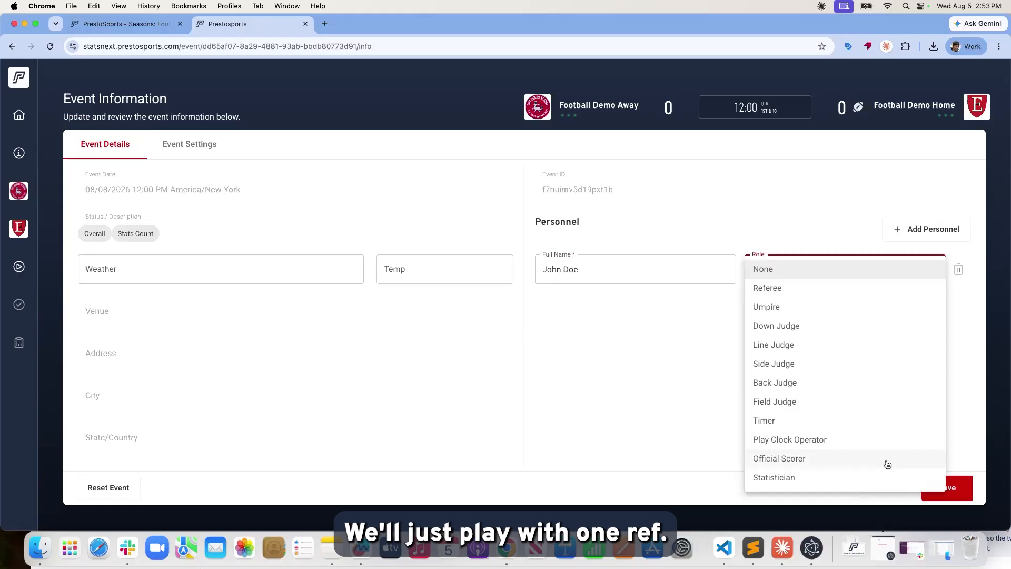
click(770, 289)
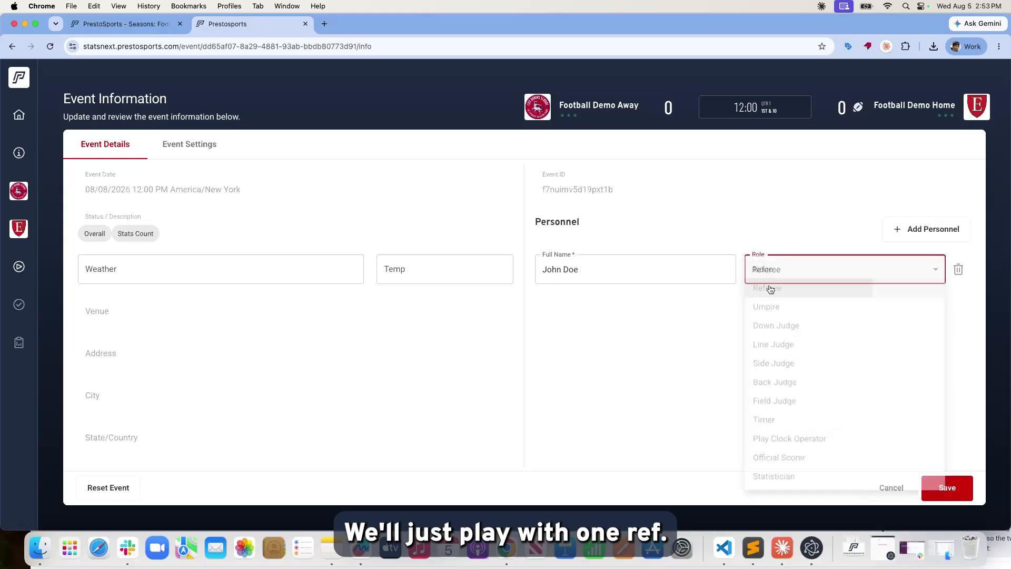
click(947, 497)
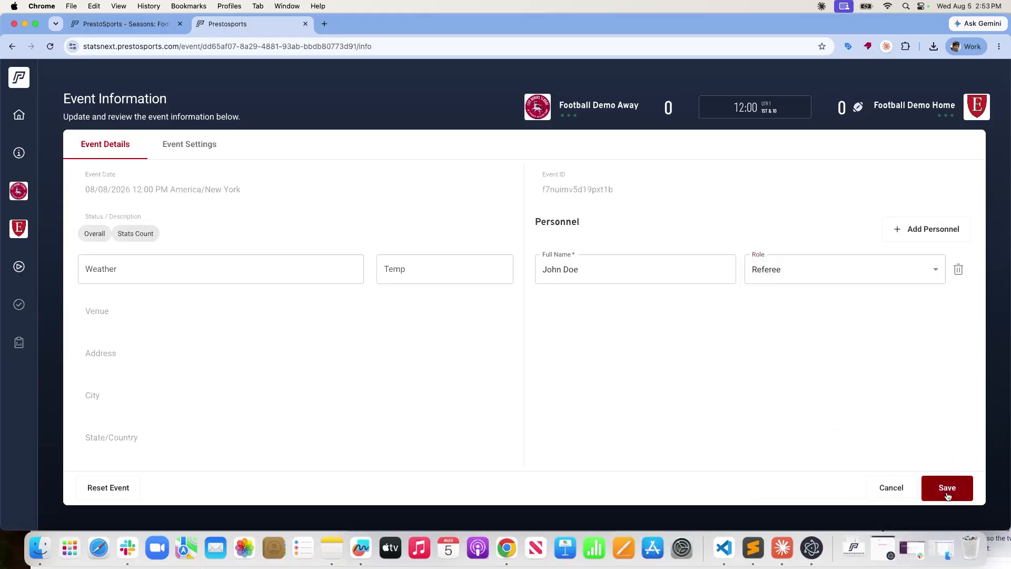
Add a second official's full name as Line Judge and save the personnel.
click(919, 232)
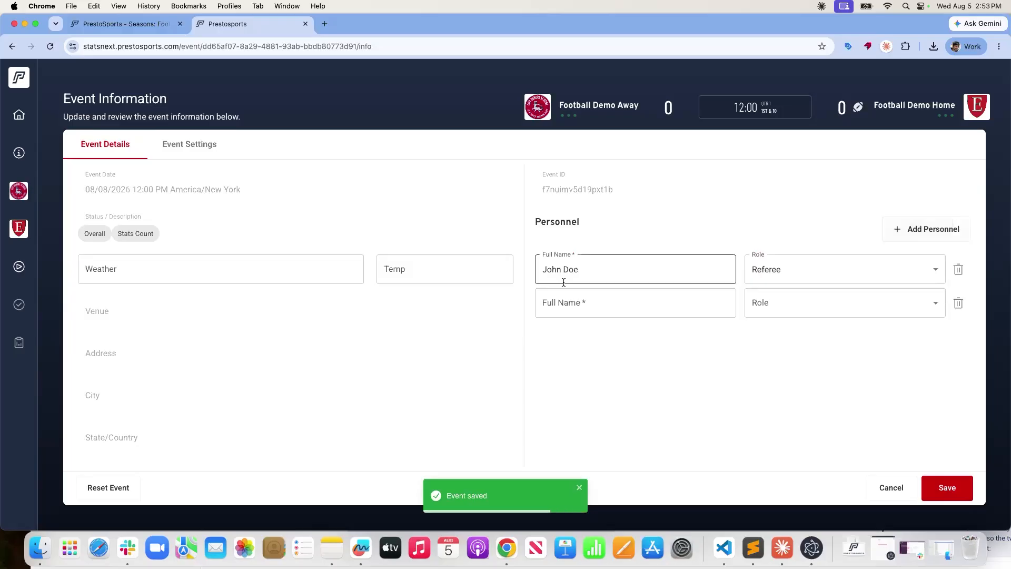
click(554, 301)
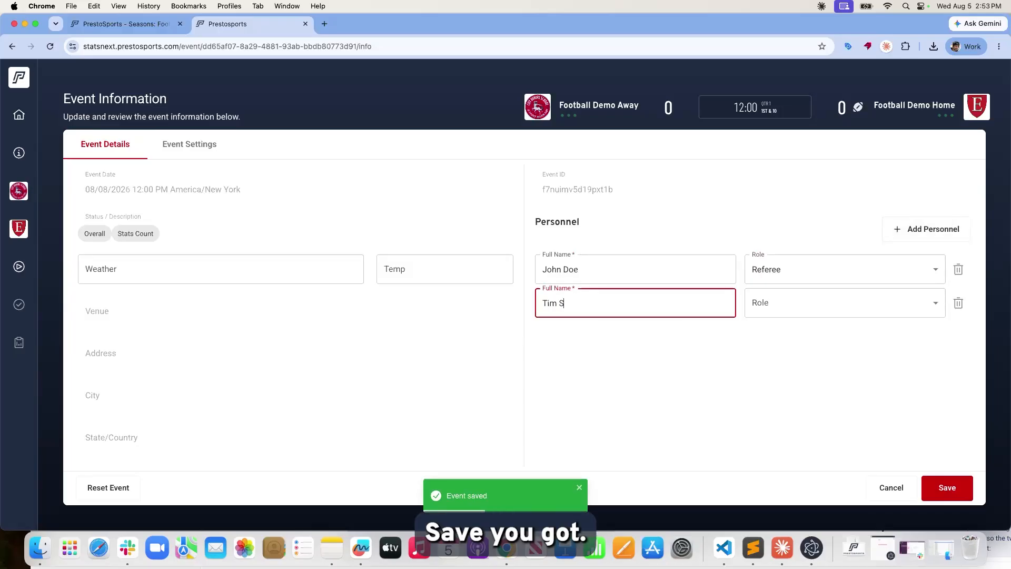
click(922, 293)
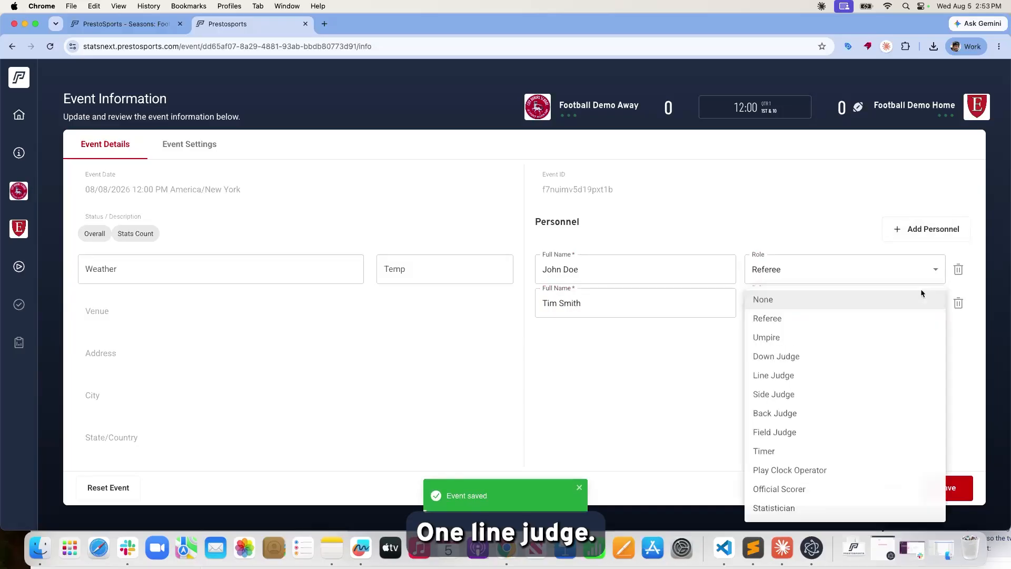
click(845, 376)
click(930, 481)
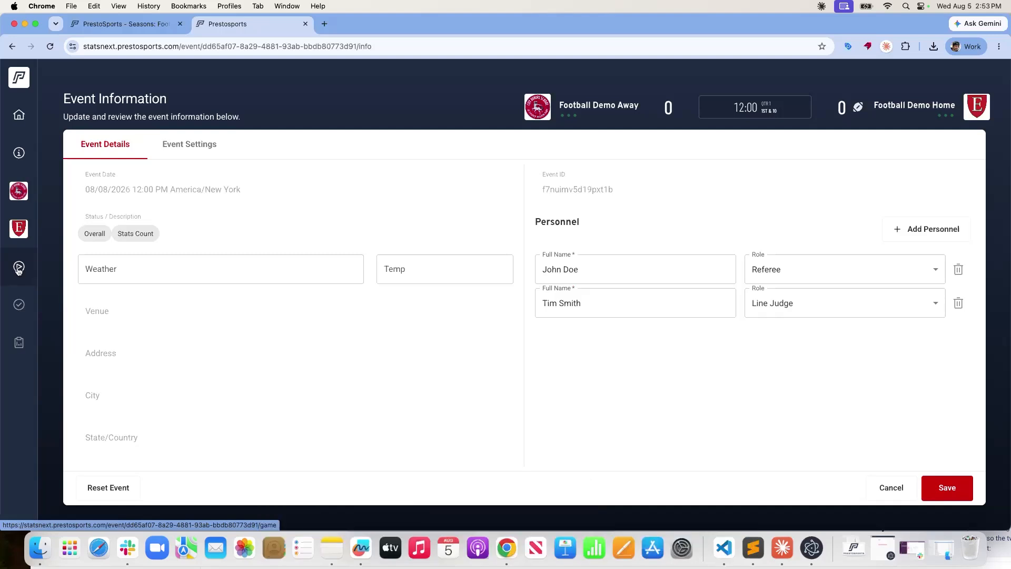
click(19, 267)
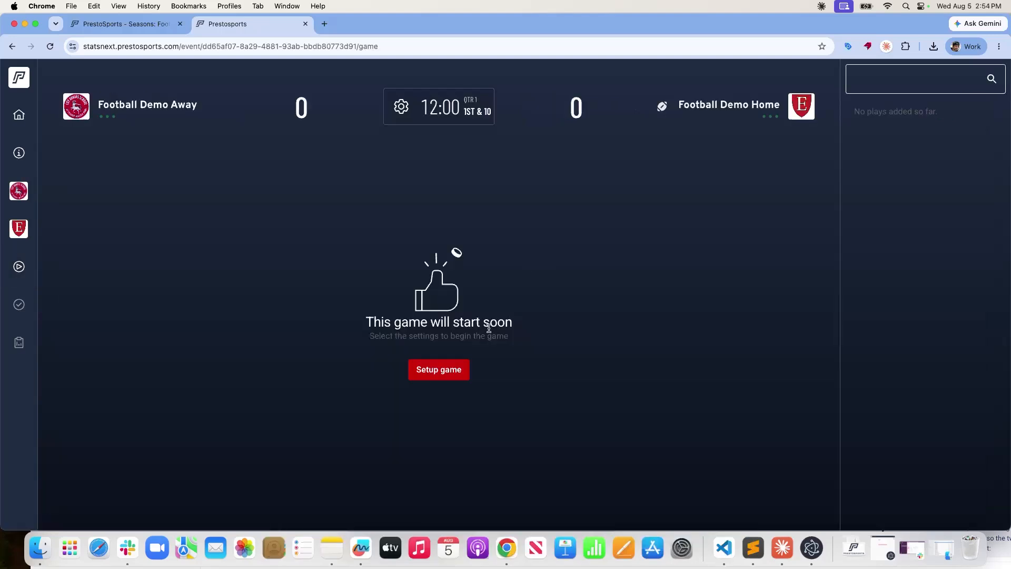
Set up the game with Football Demo Away winning the coin toss and receiving, then start it.
click(445, 374)
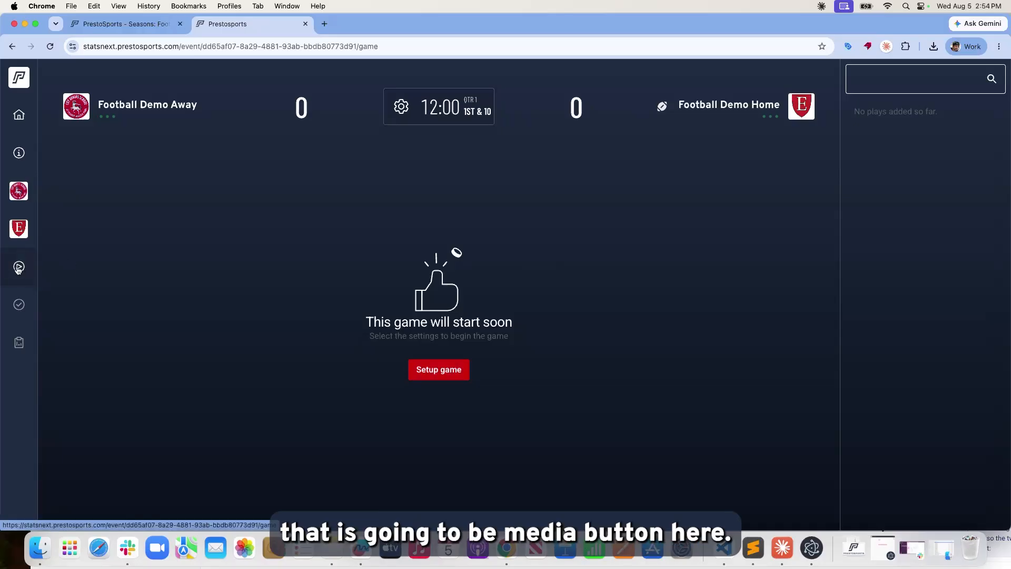
click(441, 376)
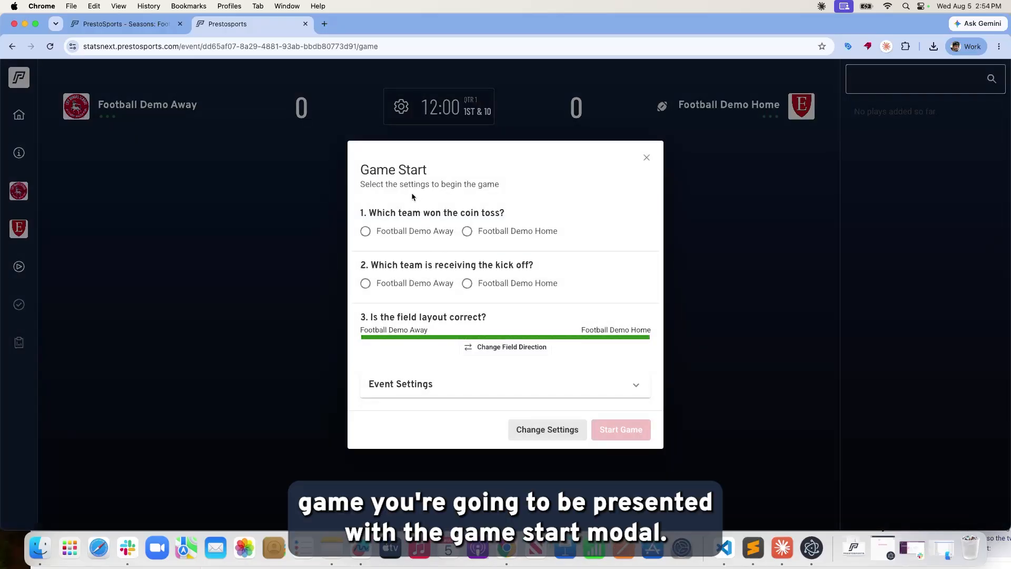
click(364, 231)
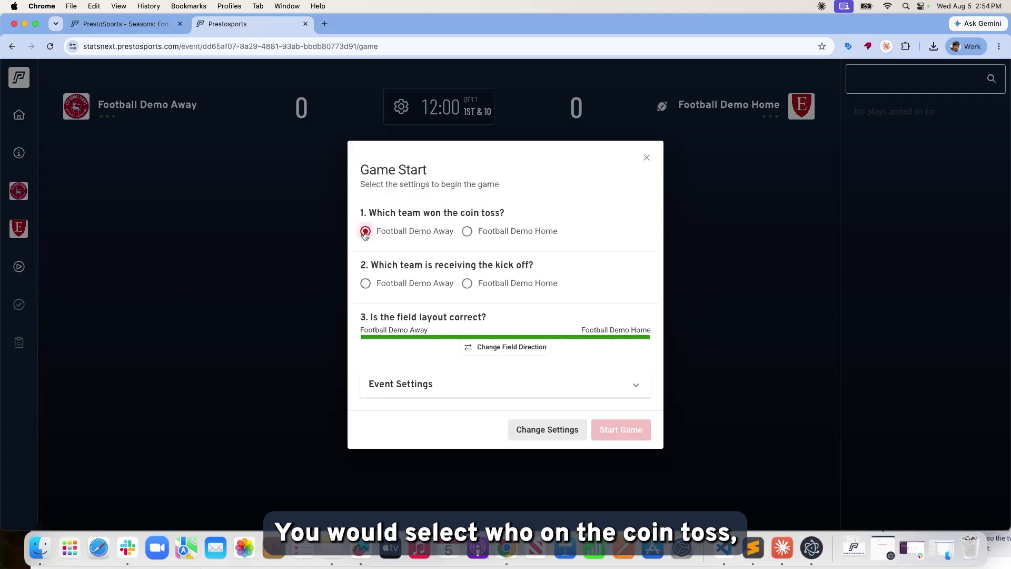
click(365, 285)
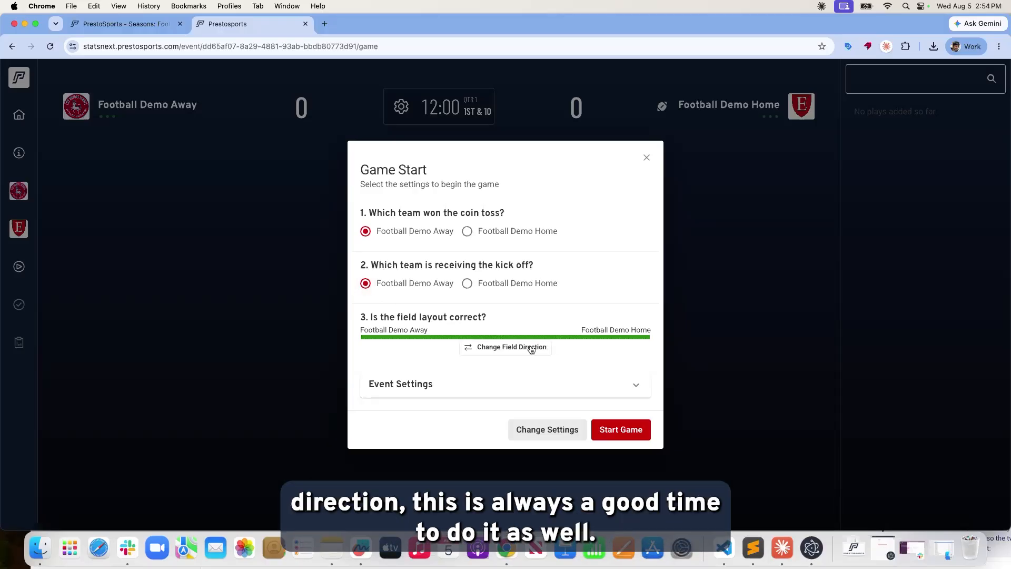
click(619, 436)
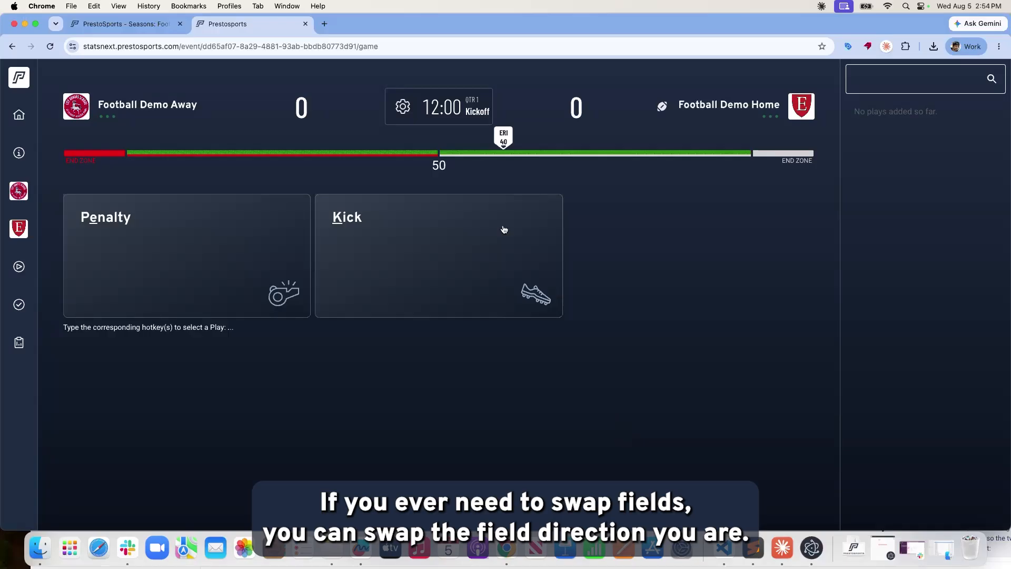
click(403, 110)
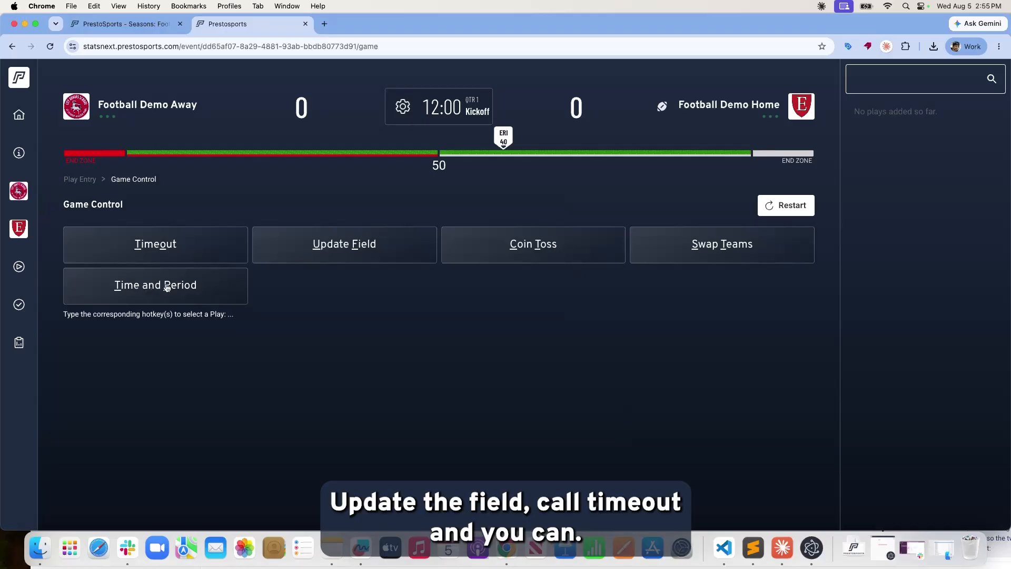
click(779, 209)
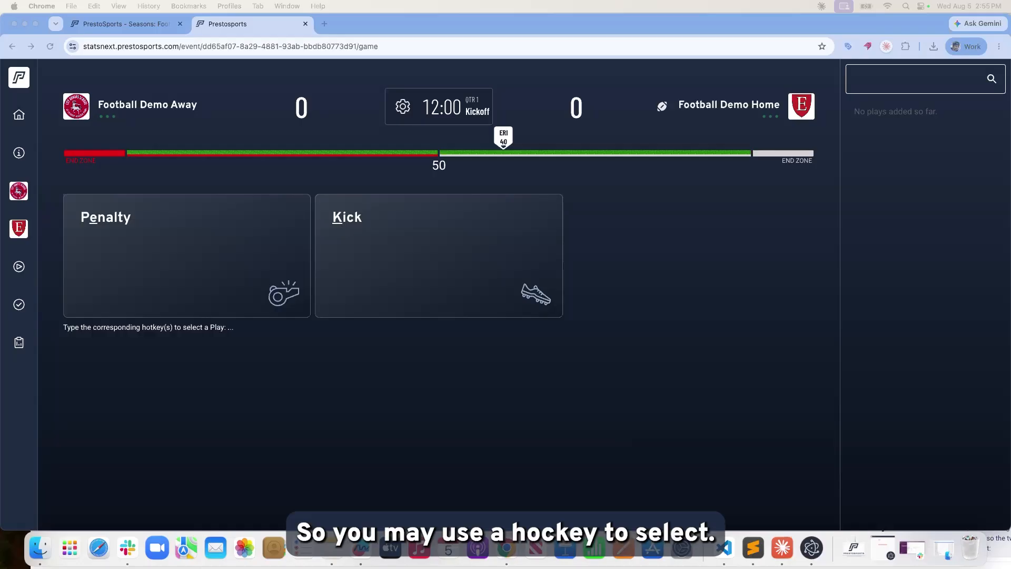
click(468, 216)
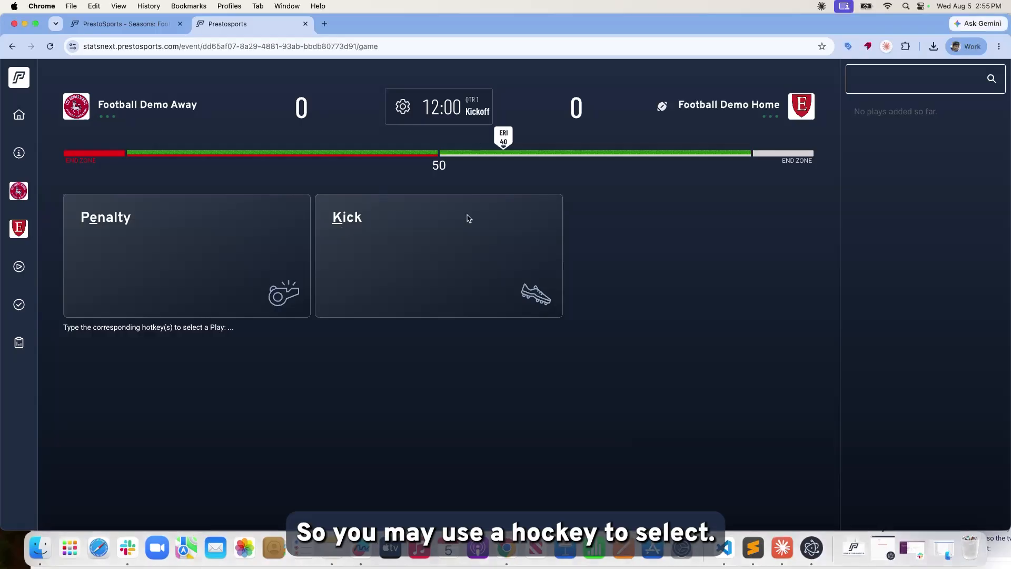
click(387, 239)
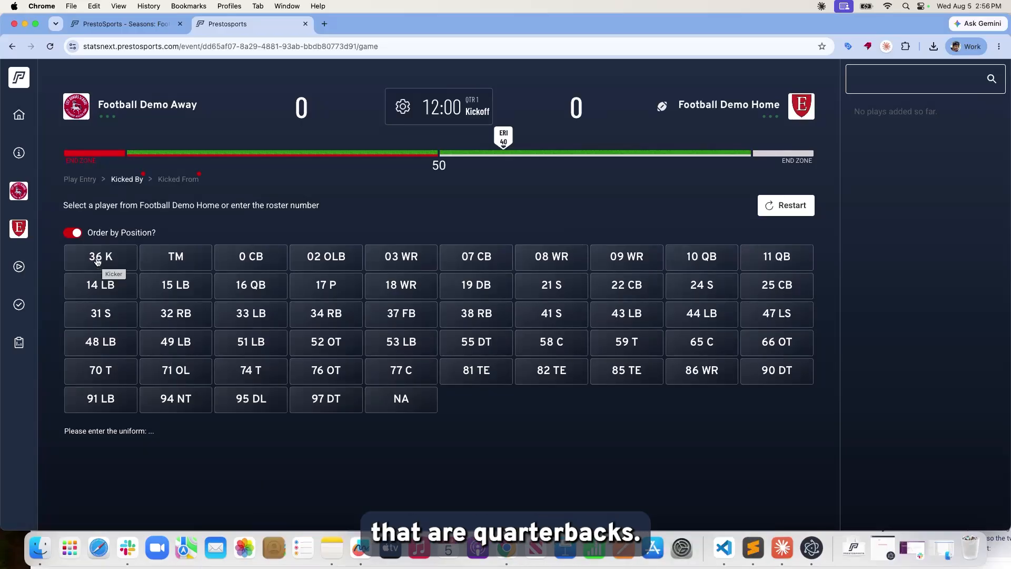
click(77, 235)
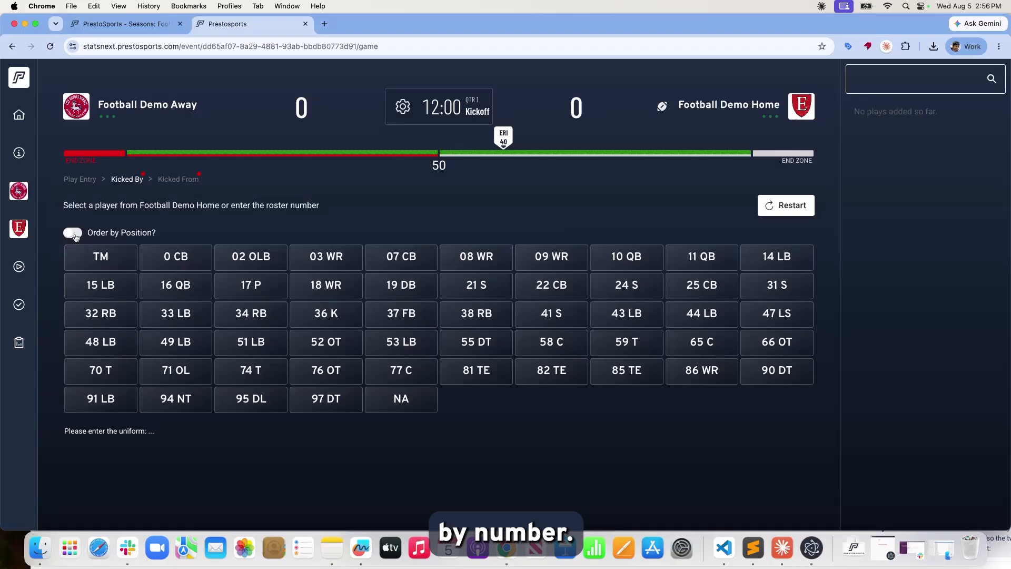
click(75, 236)
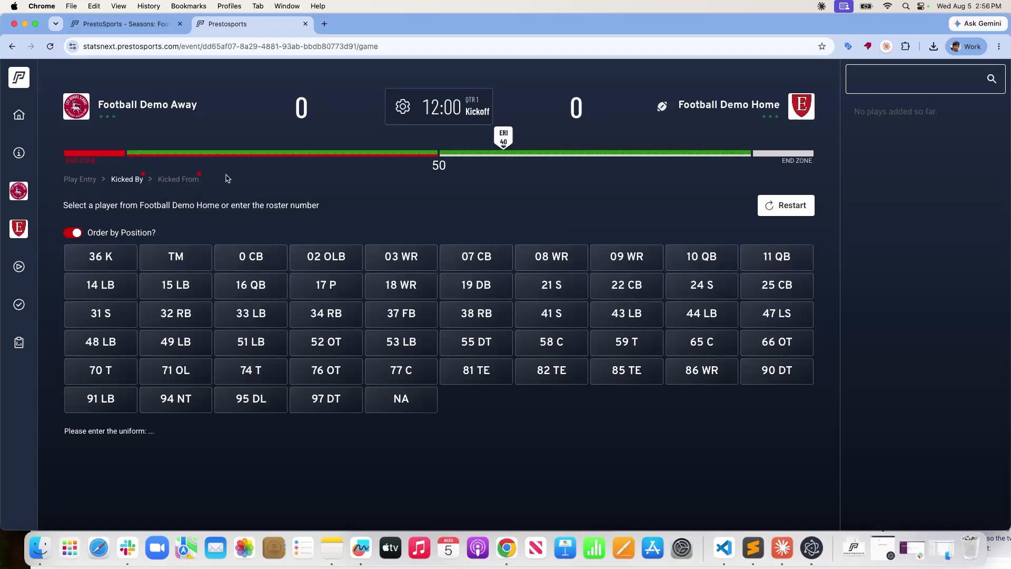
click(85, 179)
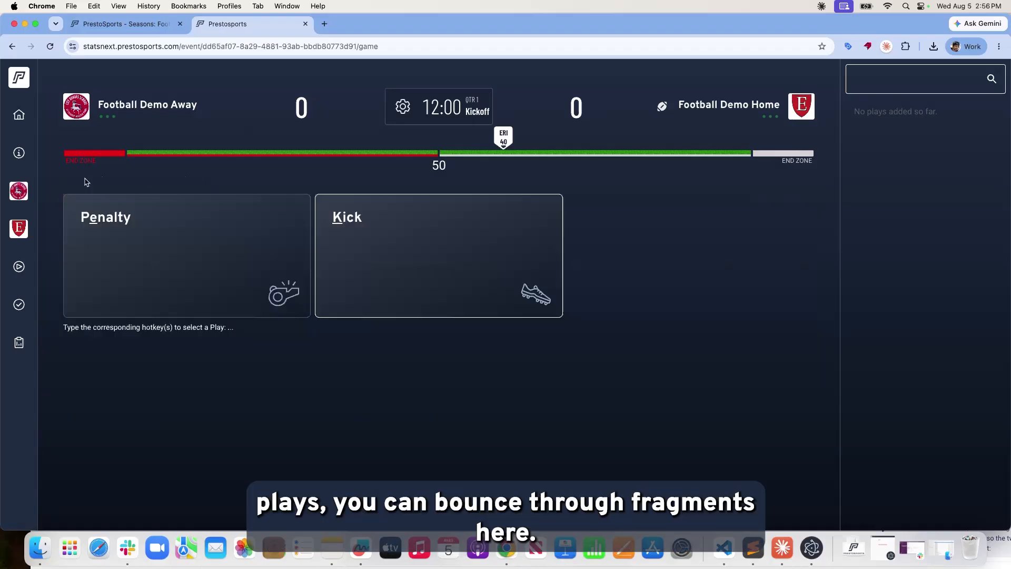
Enter a kickoff by kicker 36 from the Home 40 landing at the Visitor 5.
click(341, 222)
click(167, 180)
click(132, 181)
click(192, 181)
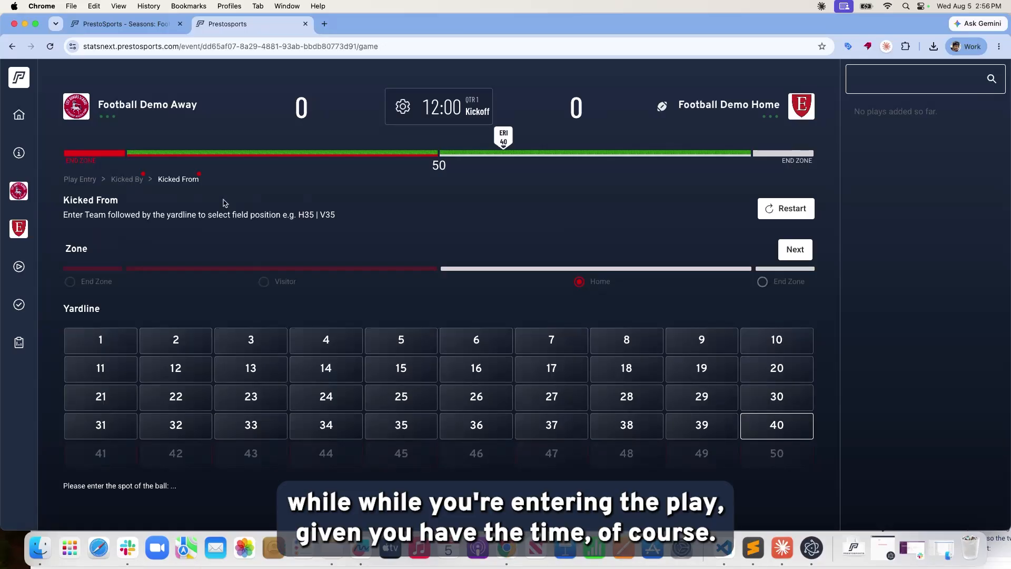
click(799, 259)
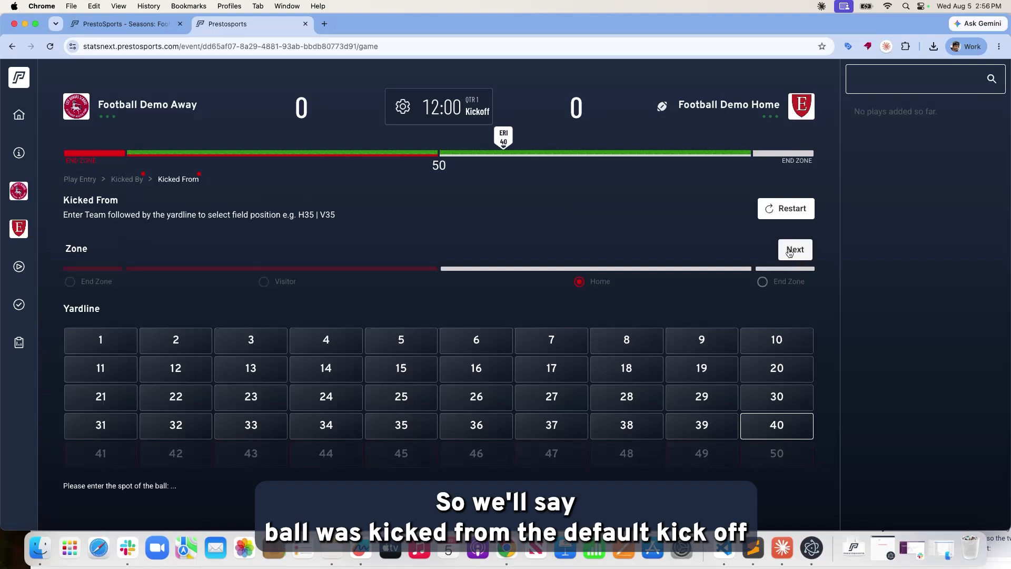
click(792, 252)
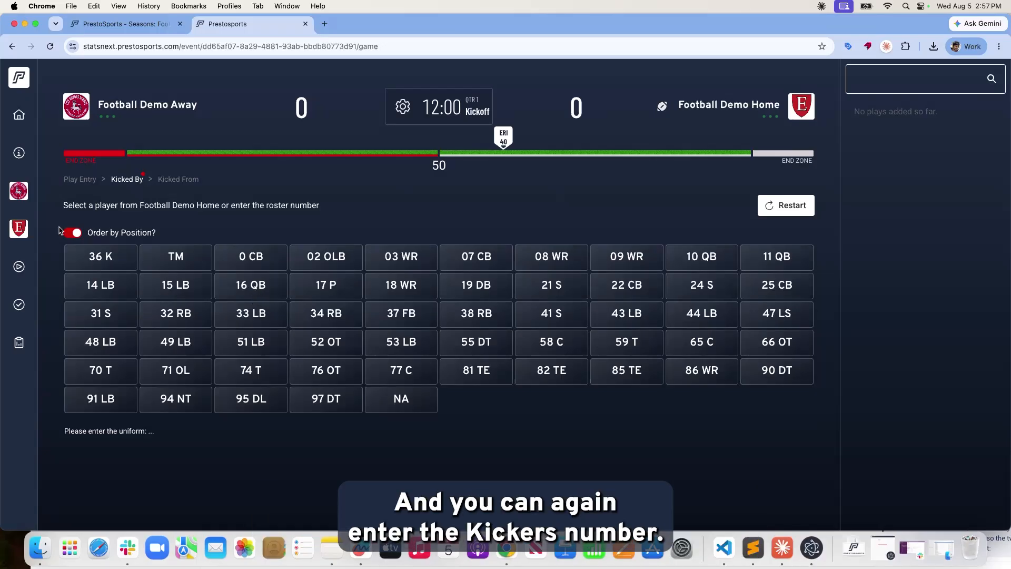
text(36)
key(Return)
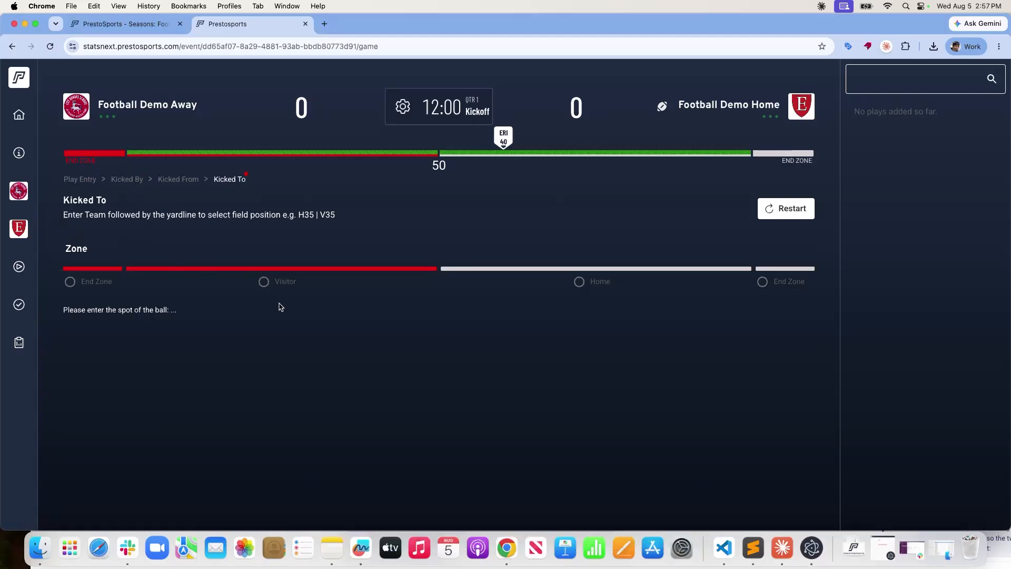
click(265, 283)
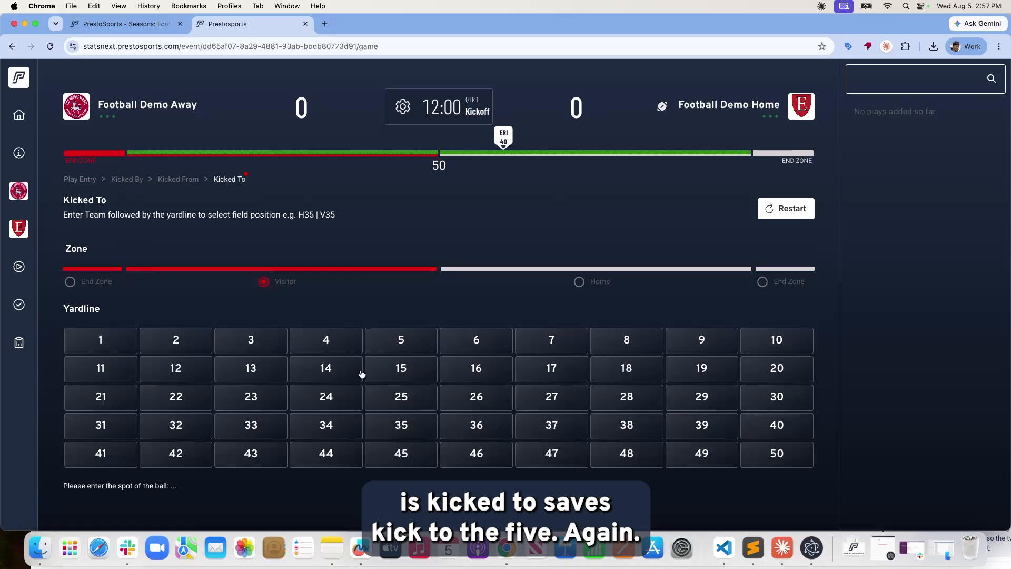
click(404, 351)
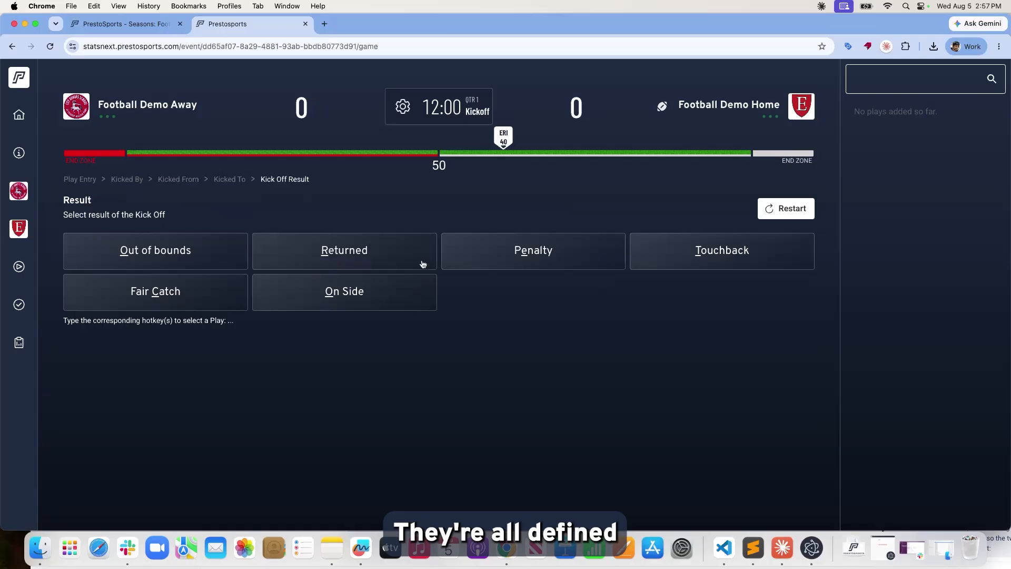
Record the kickoff as returned and tackled by 02 OLB in Visitor territory, ending the play.
click(376, 258)
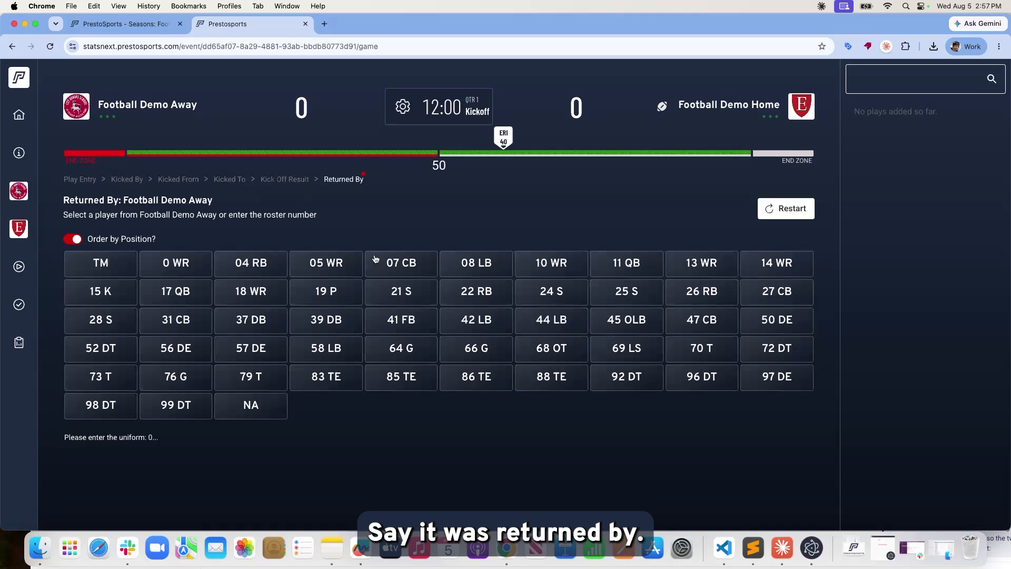
click(376, 258)
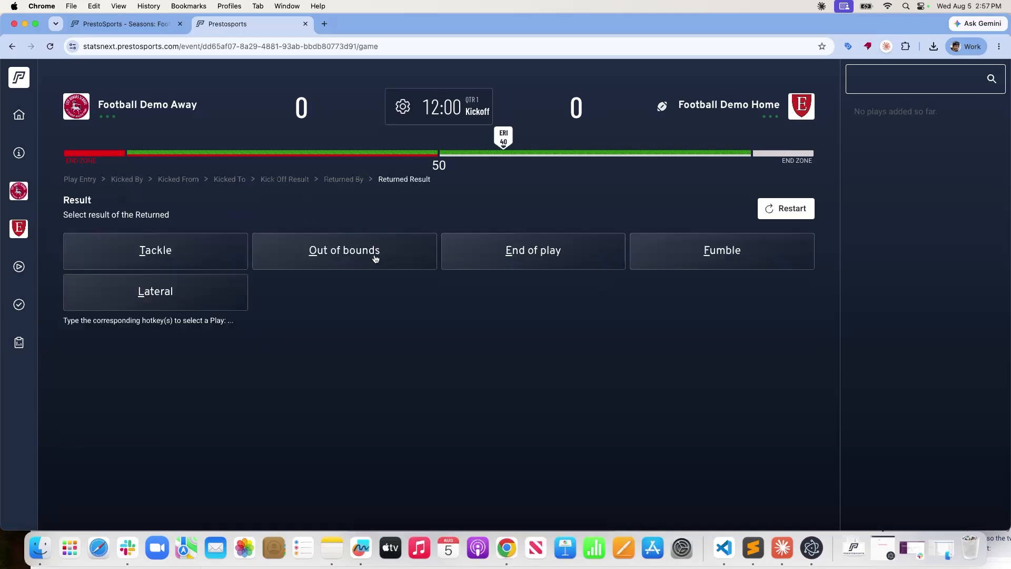
click(235, 262)
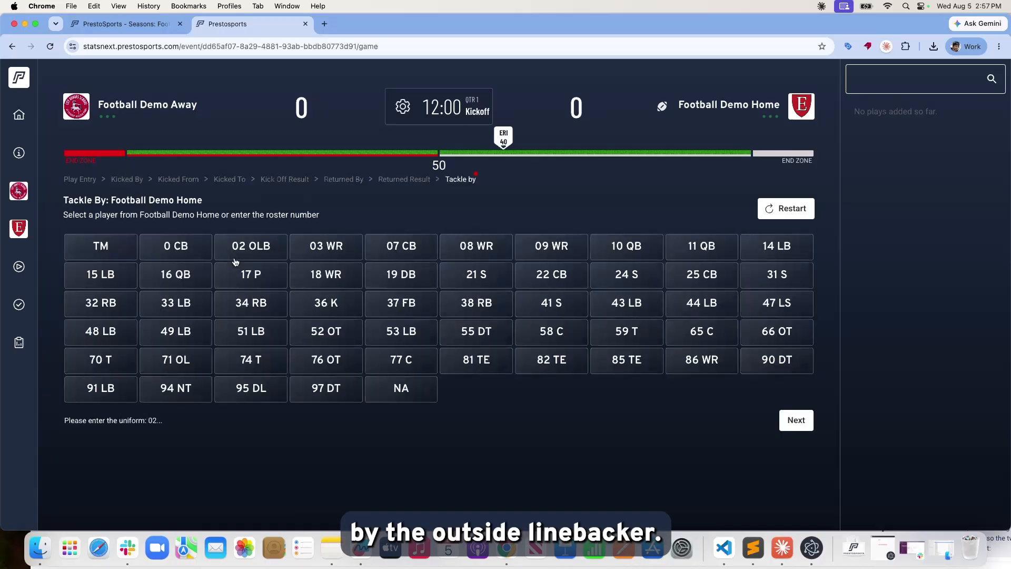
click(236, 258)
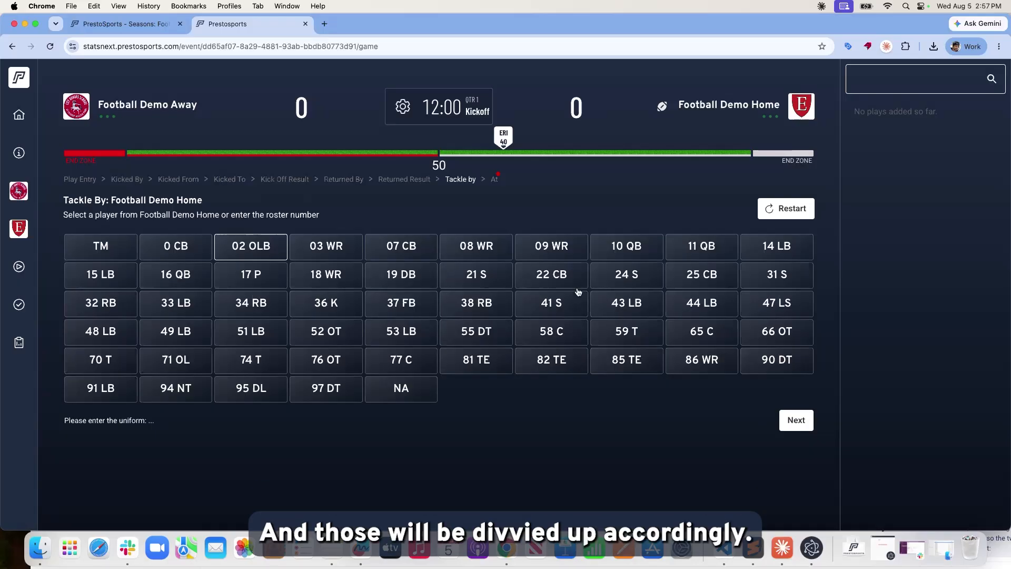
click(779, 279)
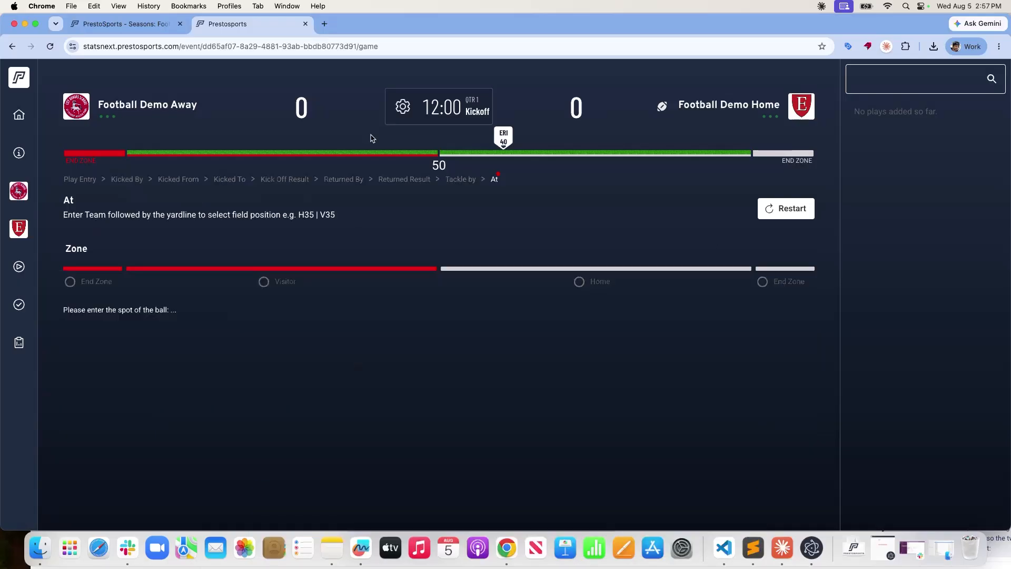
click(263, 282)
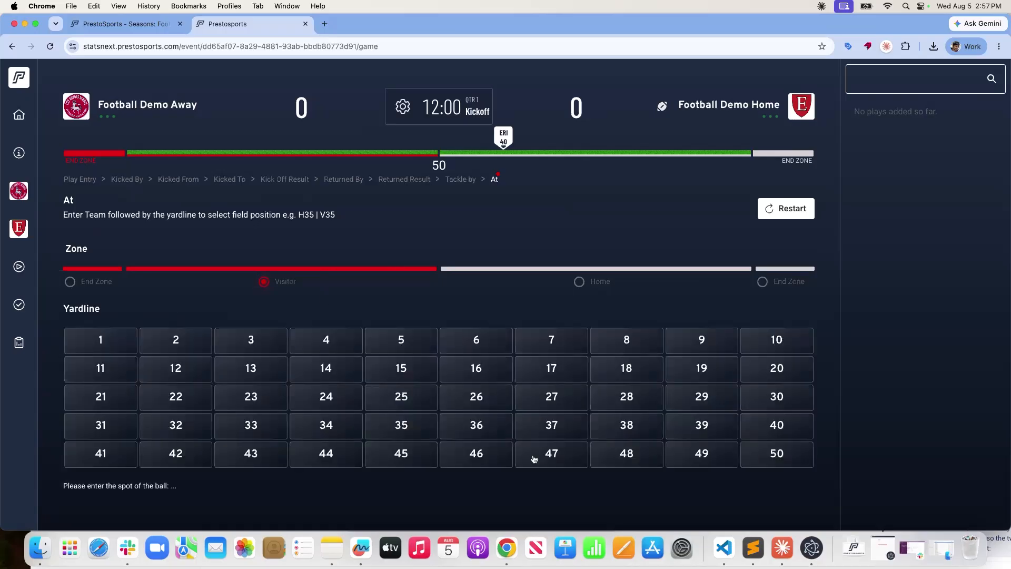
click(479, 401)
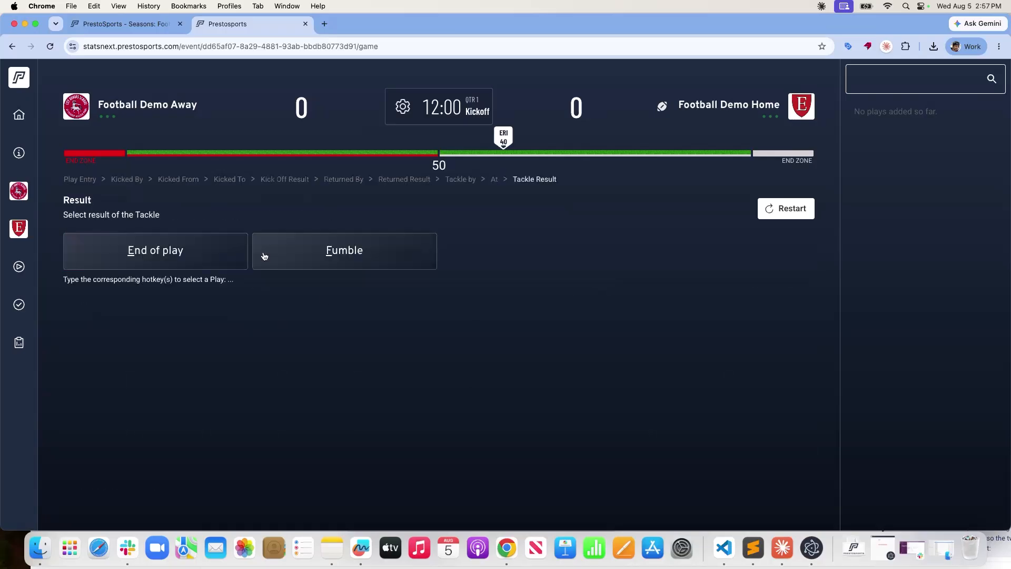
key(e)
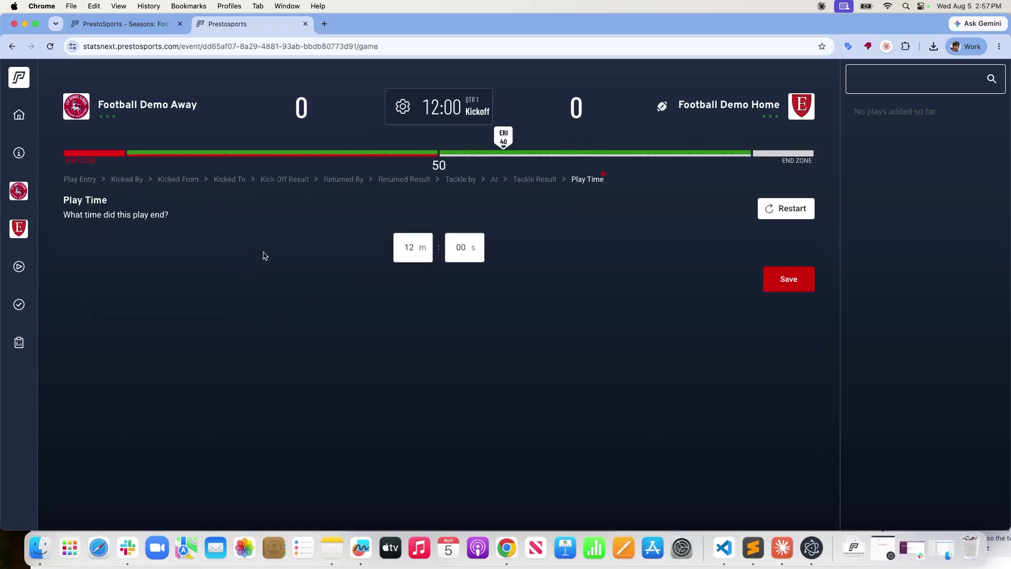
Set the kickoff's play end time to 08:00 and save it as play 1.
click(415, 248)
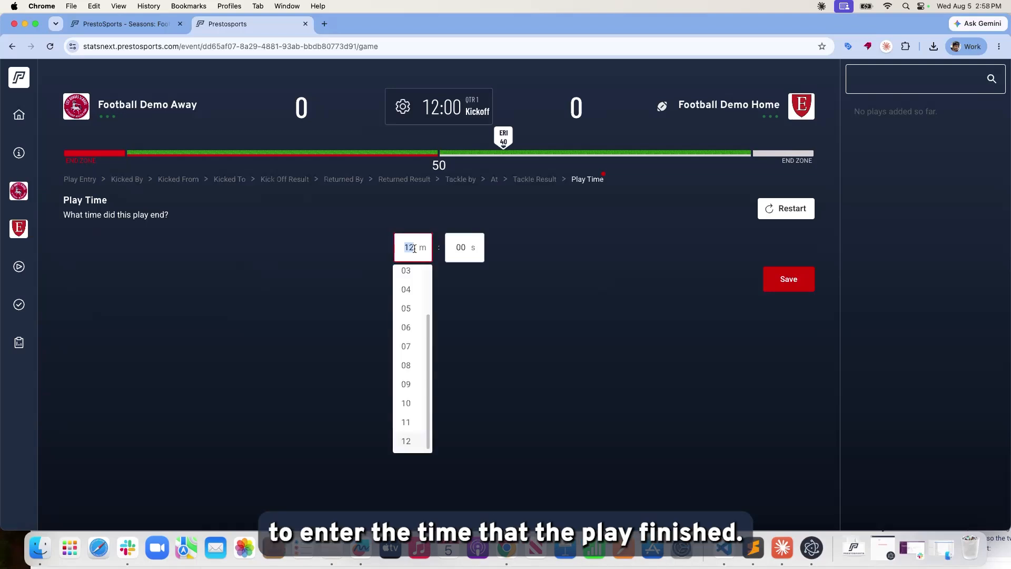
key(Tab)
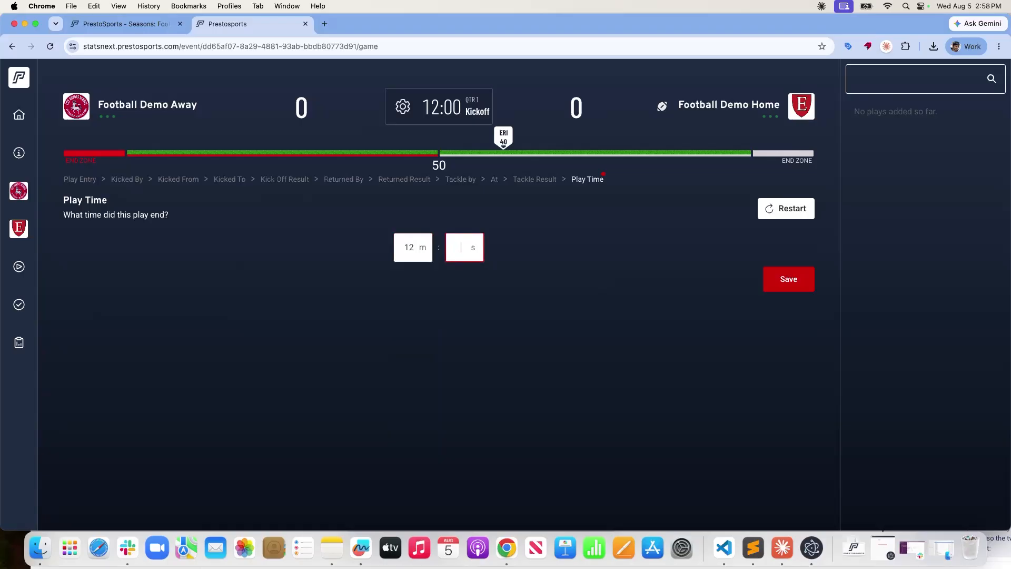
click(410, 250)
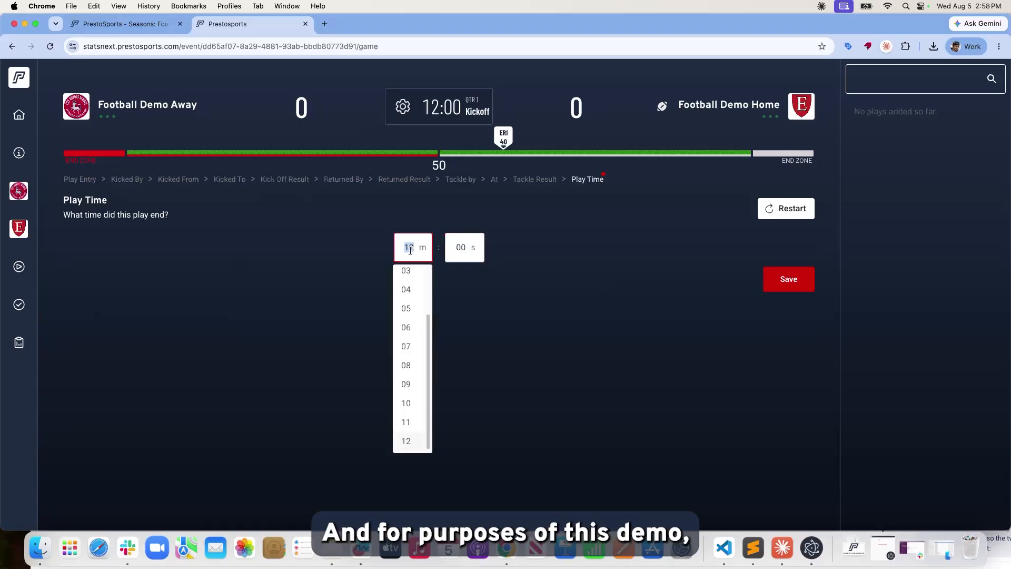
text(08)
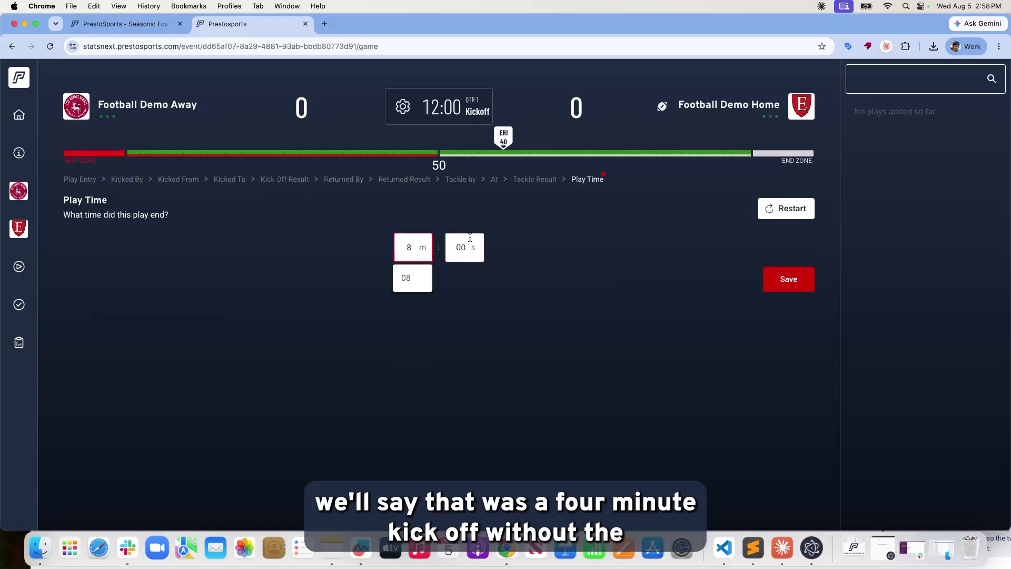
click(619, 310)
click(796, 289)
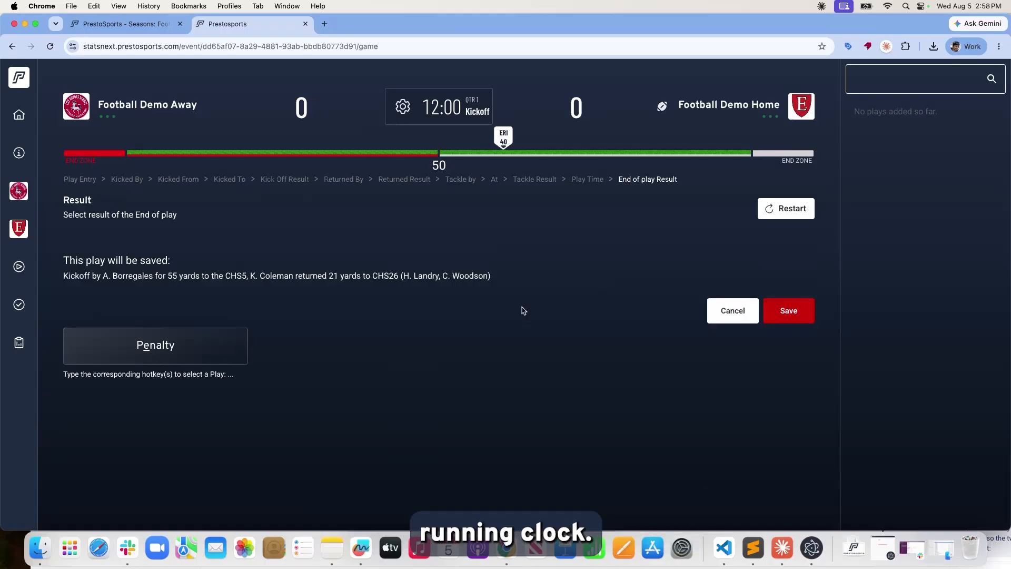
click(804, 318)
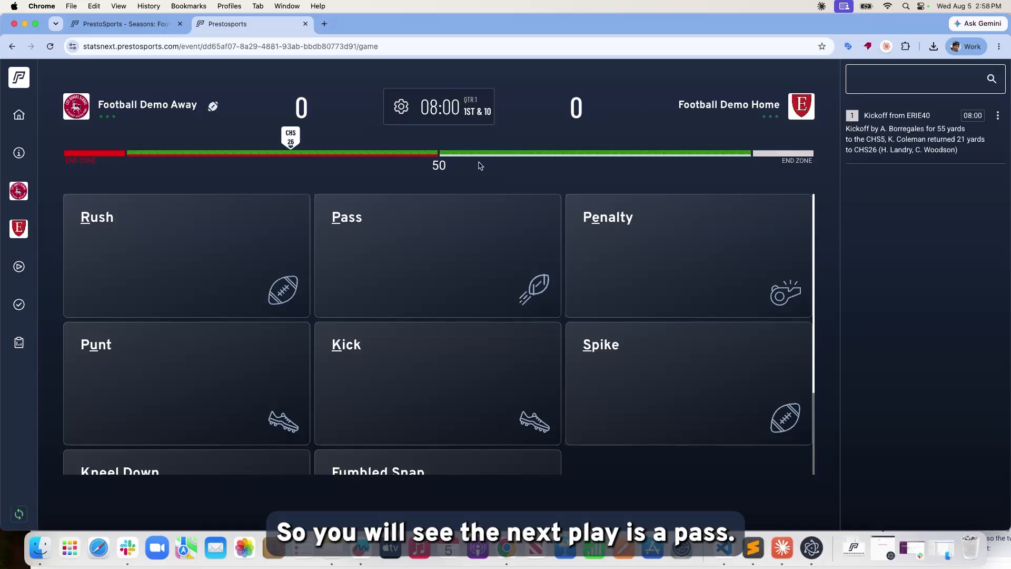
Enter a 64-yard completed pass from 17 to 0, tackled at the Home 10-yard line.
key(p)
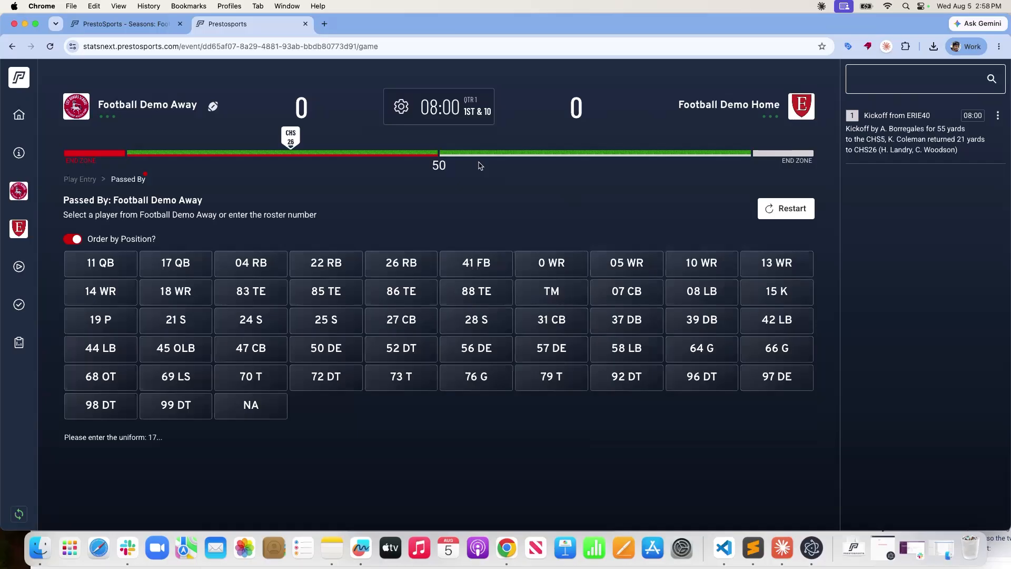
key(Return)
text(c)
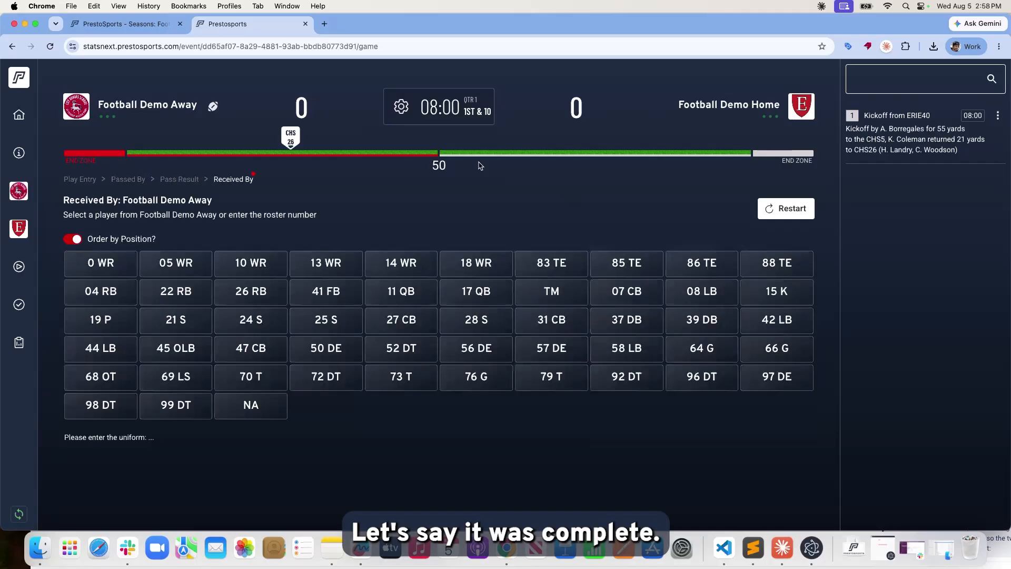
text(0)
key(Return)
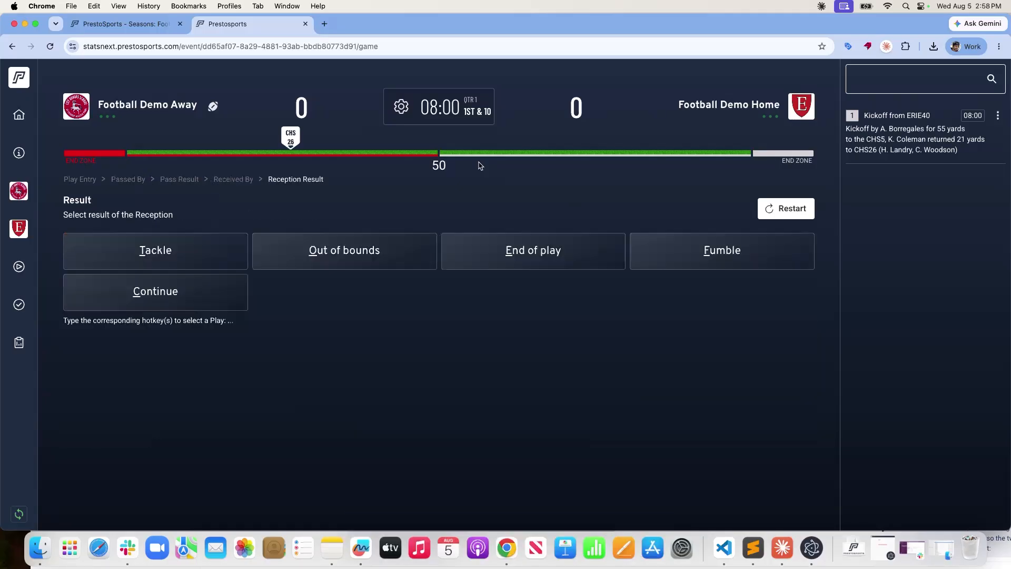
key(t)
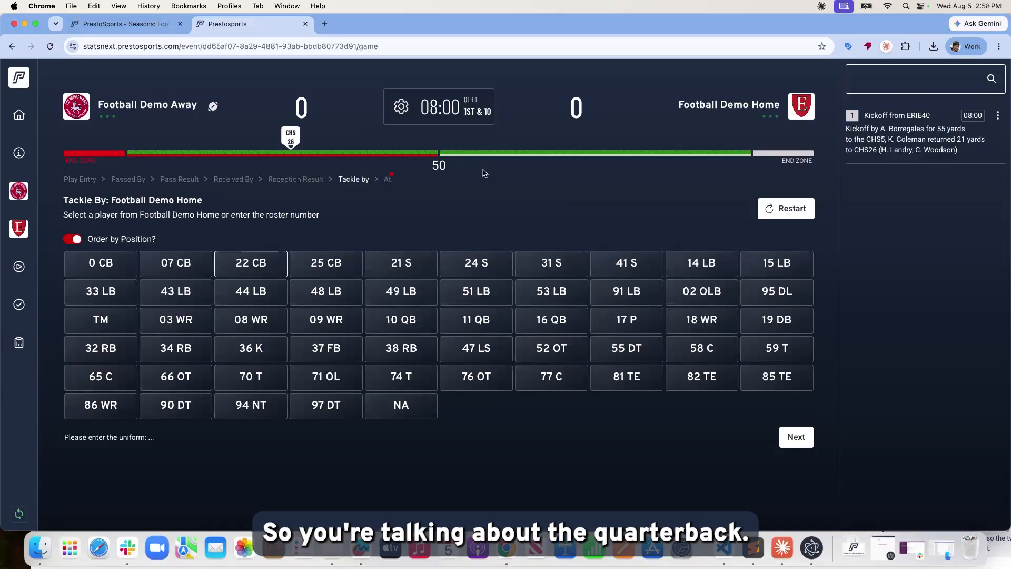
click(788, 438)
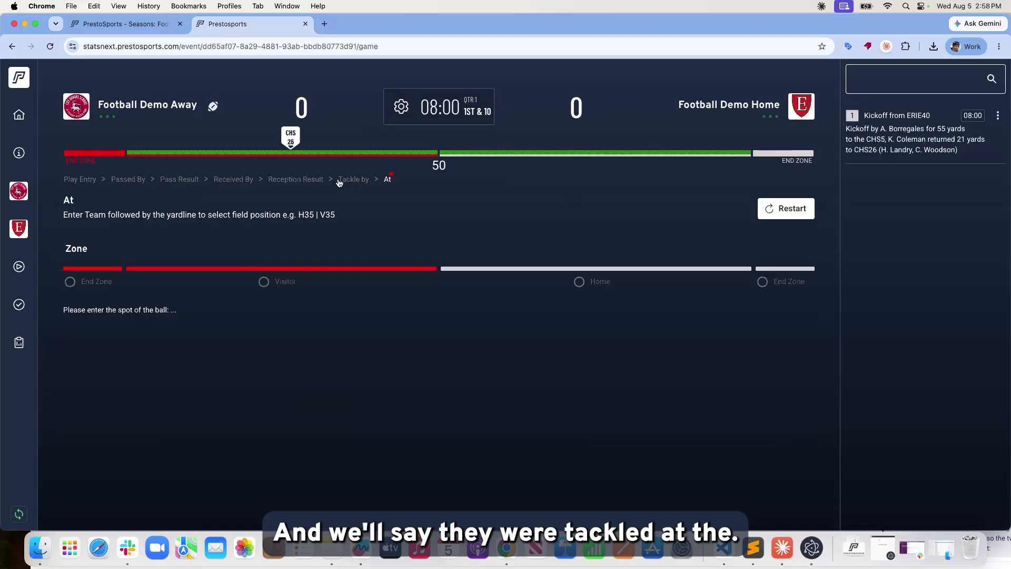
click(596, 289)
click(769, 344)
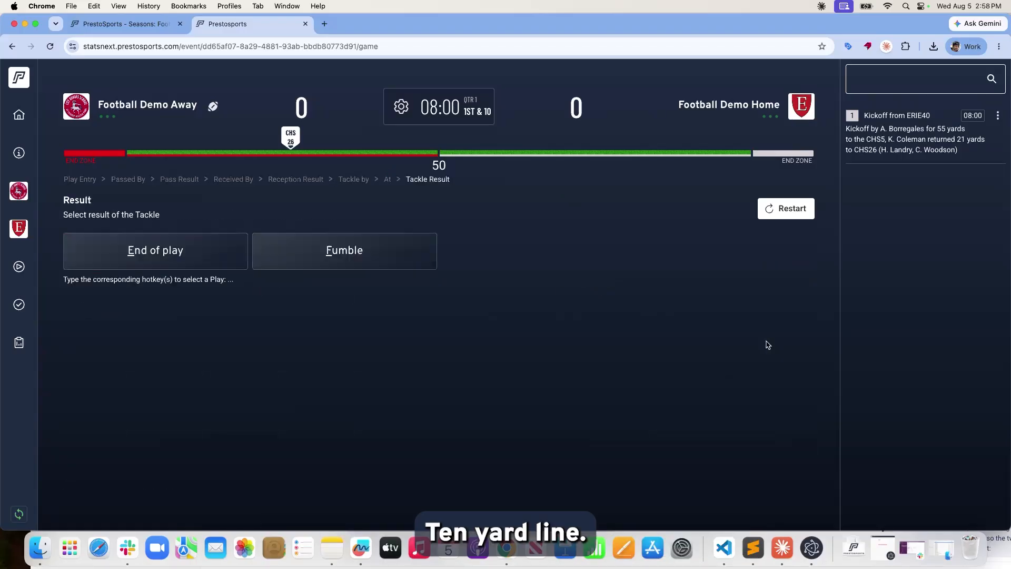
End the 64-yard pass play at ERIE10 and save it, then check the game clock unchanged.
key(e)
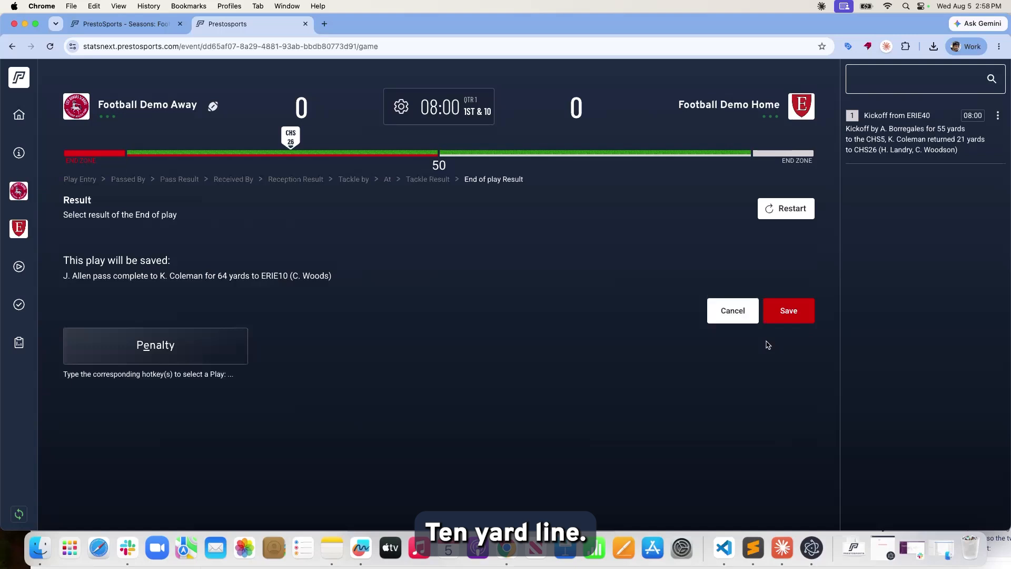
click(782, 317)
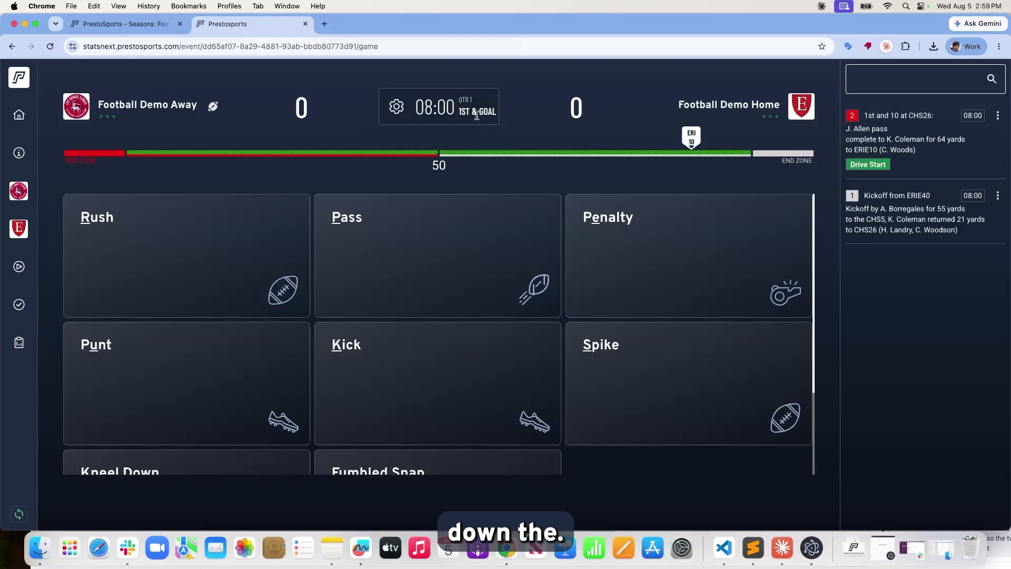
drag(458, 111, 494, 111)
click(494, 112)
click(575, 230)
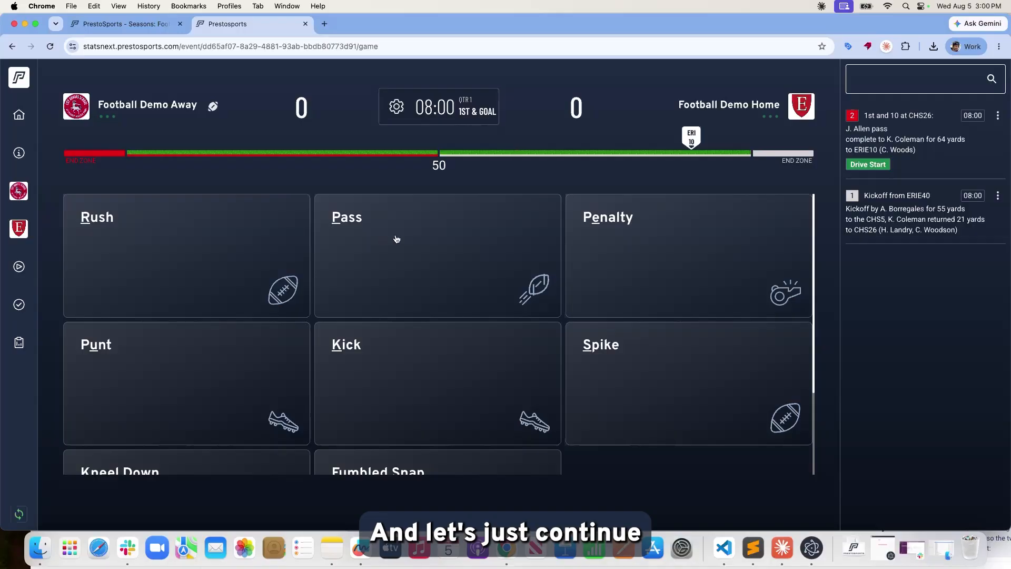
Log a 10-yard rushing touchdown by number 14 into the Home end zone, ending at 07:00.
click(170, 250)
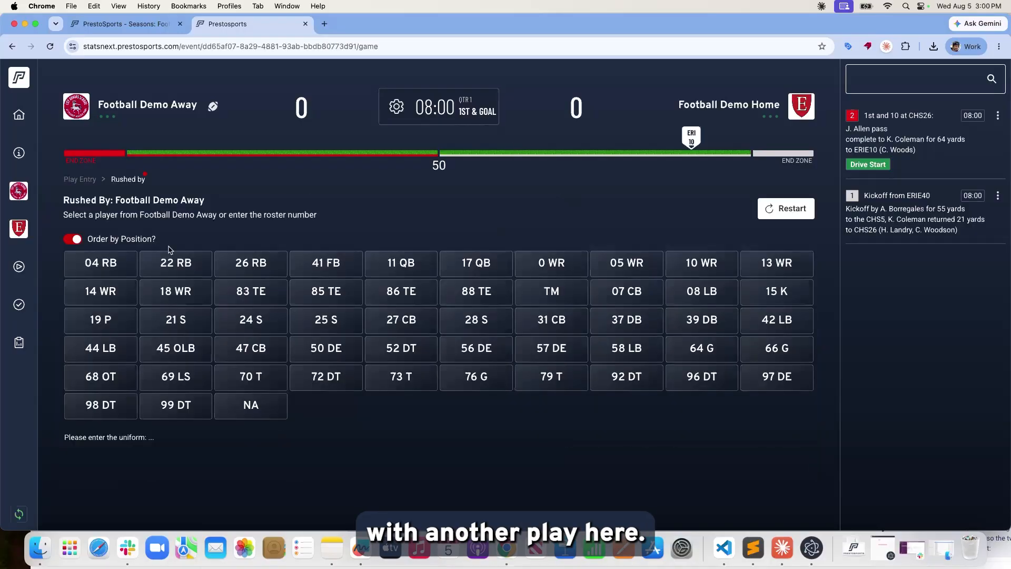
text(14)
key(Return)
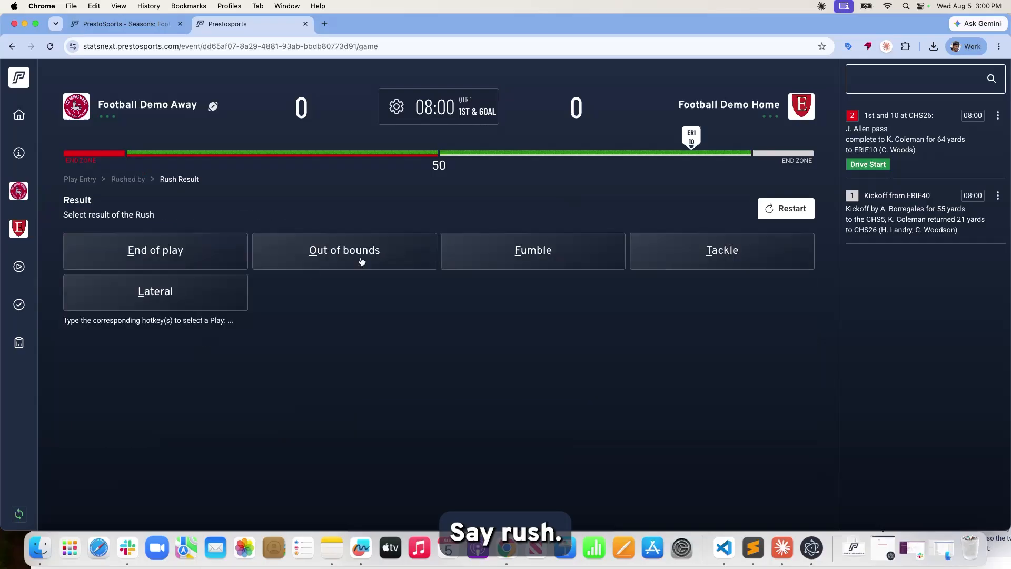
click(233, 258)
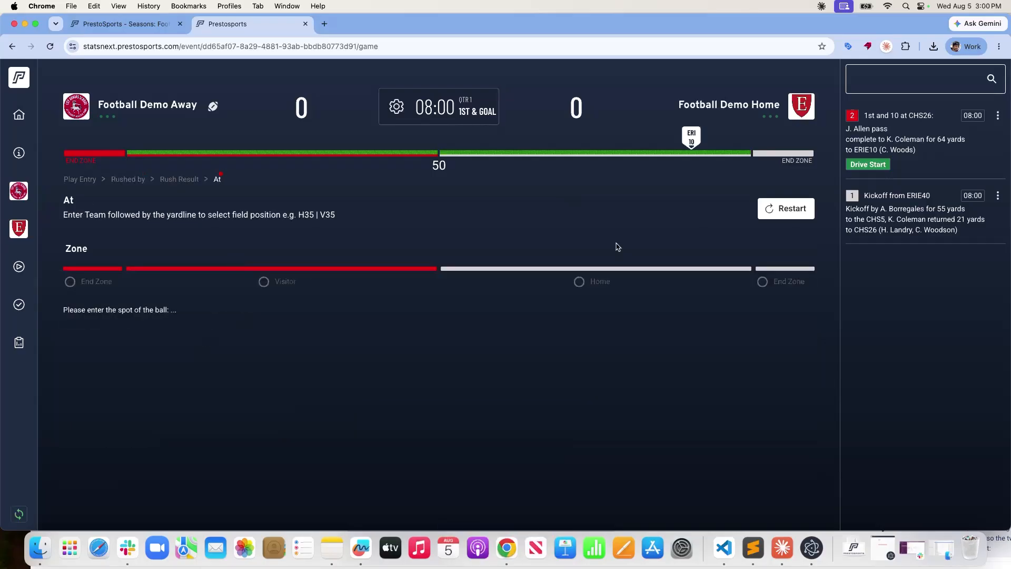
click(763, 283)
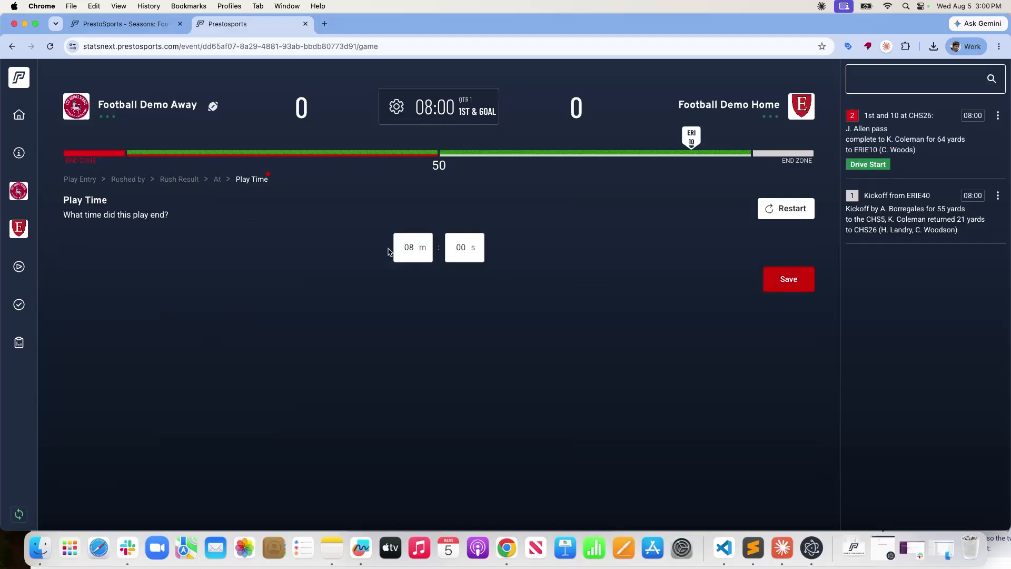
click(412, 248)
text(07)
click(498, 278)
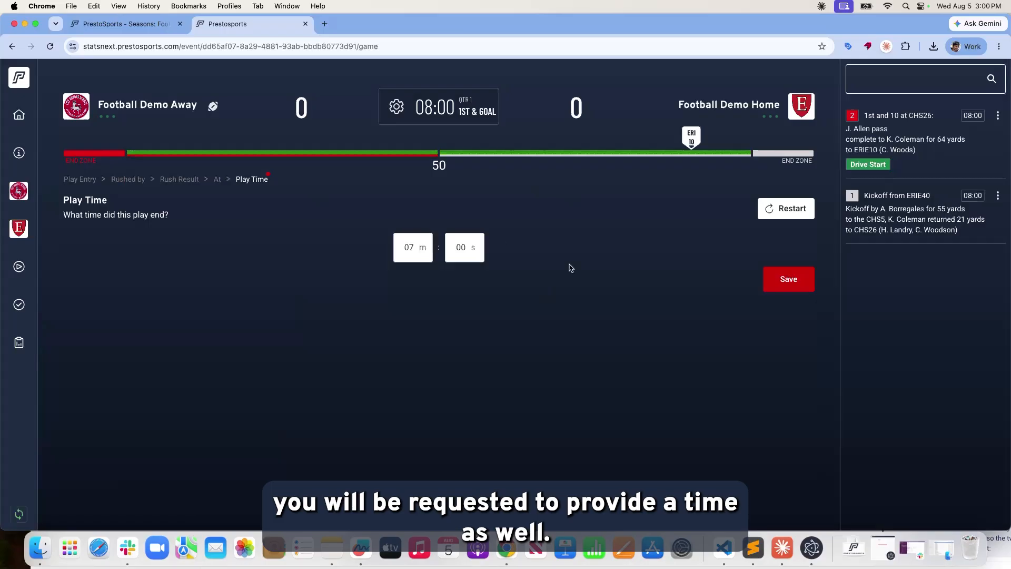
click(787, 287)
click(784, 310)
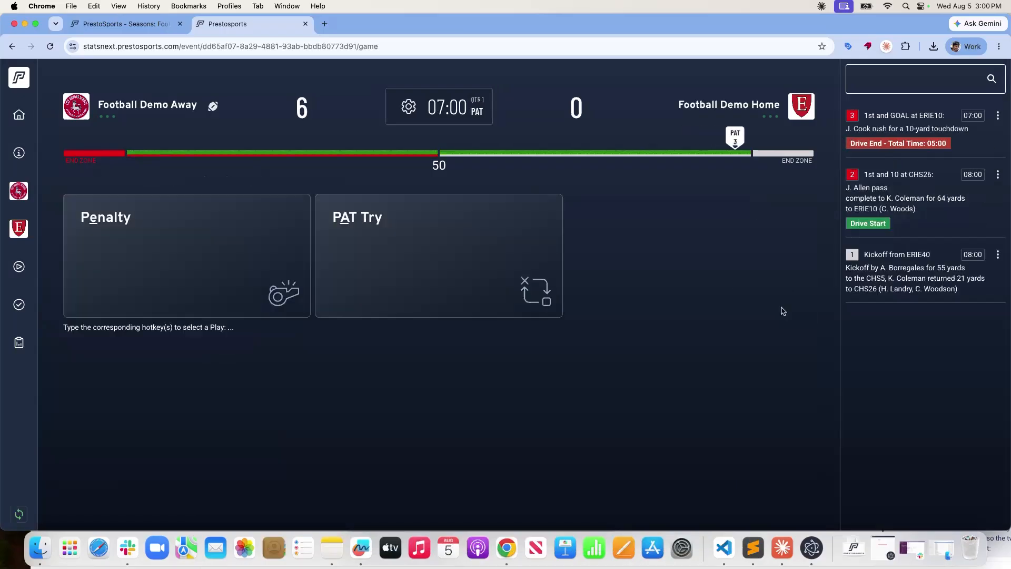
Log the PAT try as a good kick by number 15 from the Home 3.
click(374, 239)
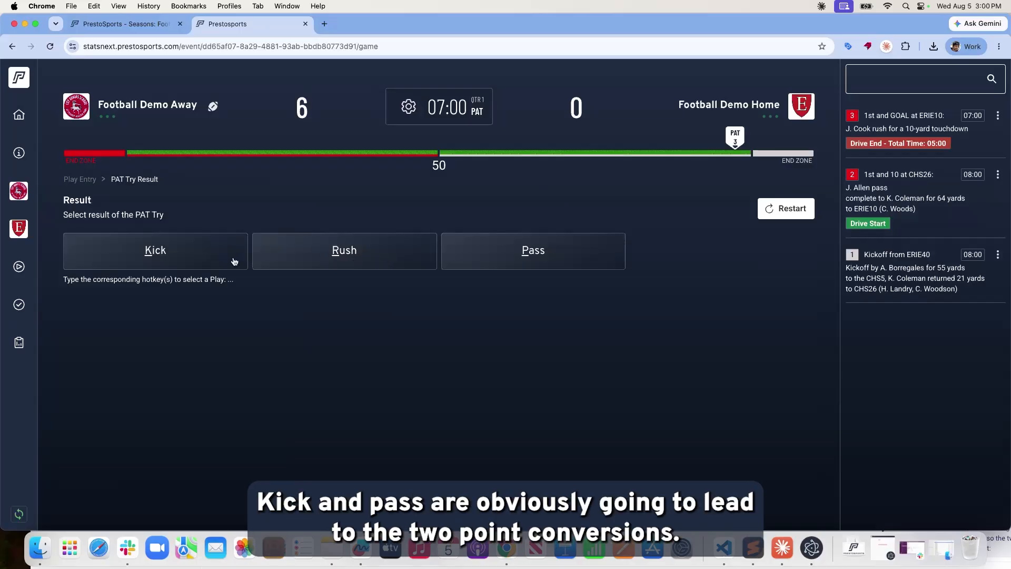
click(201, 251)
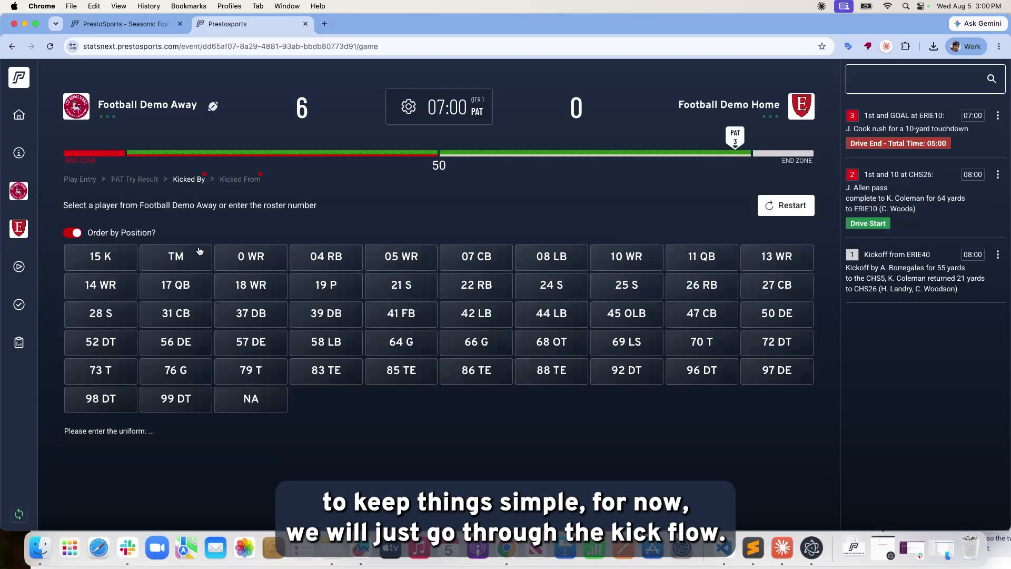
click(103, 262)
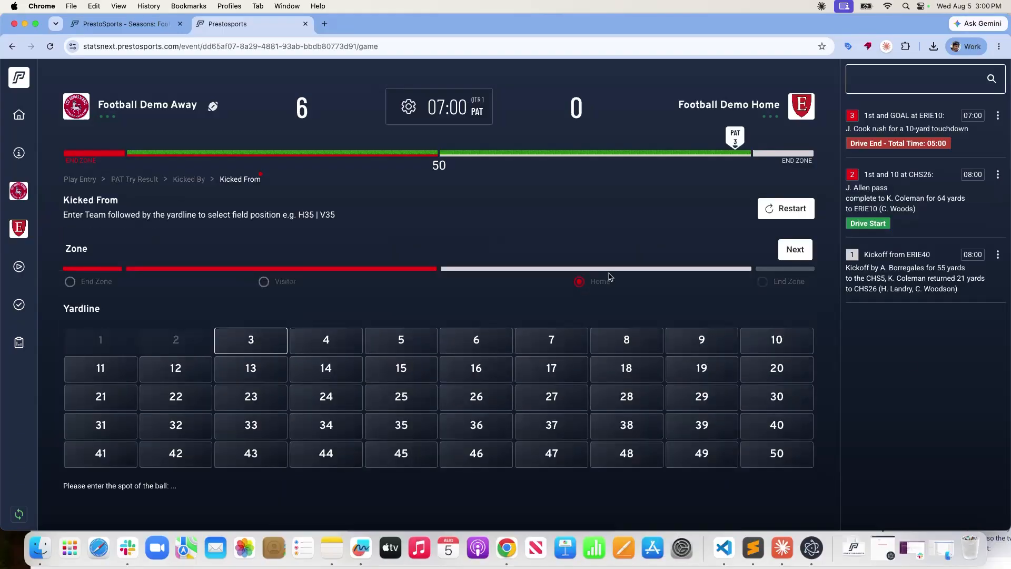
click(804, 257)
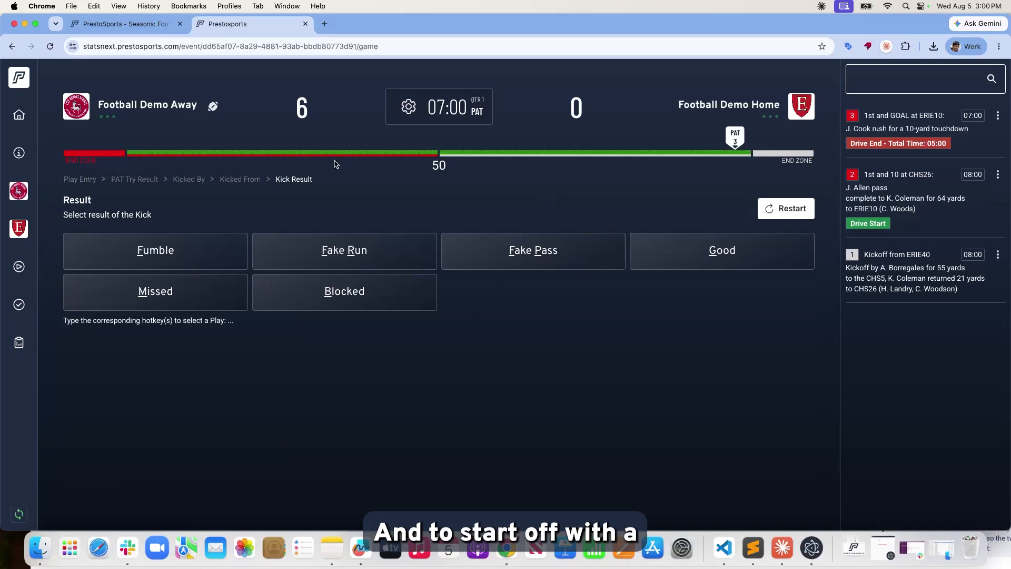
click(175, 181)
click(148, 182)
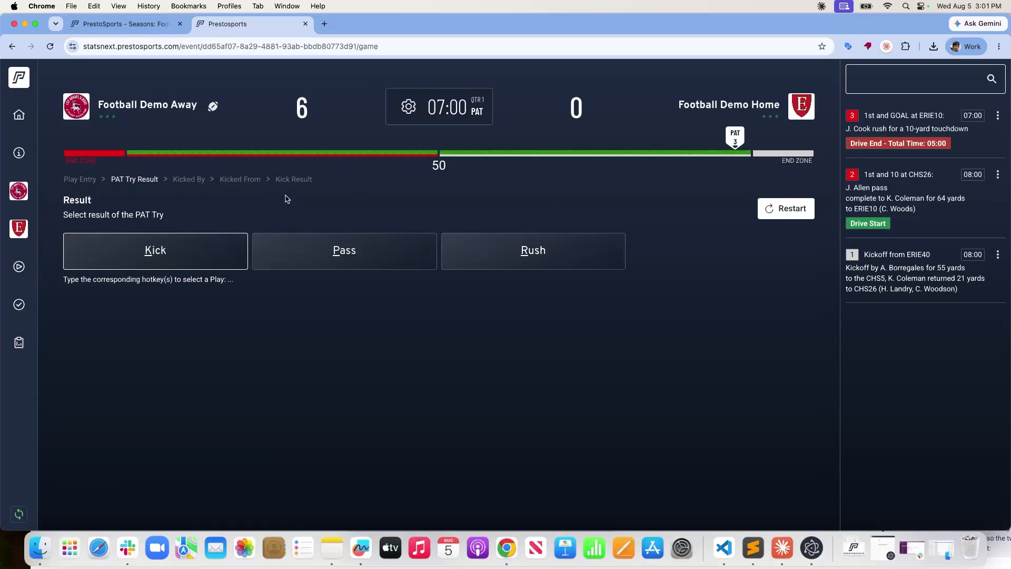
click(294, 181)
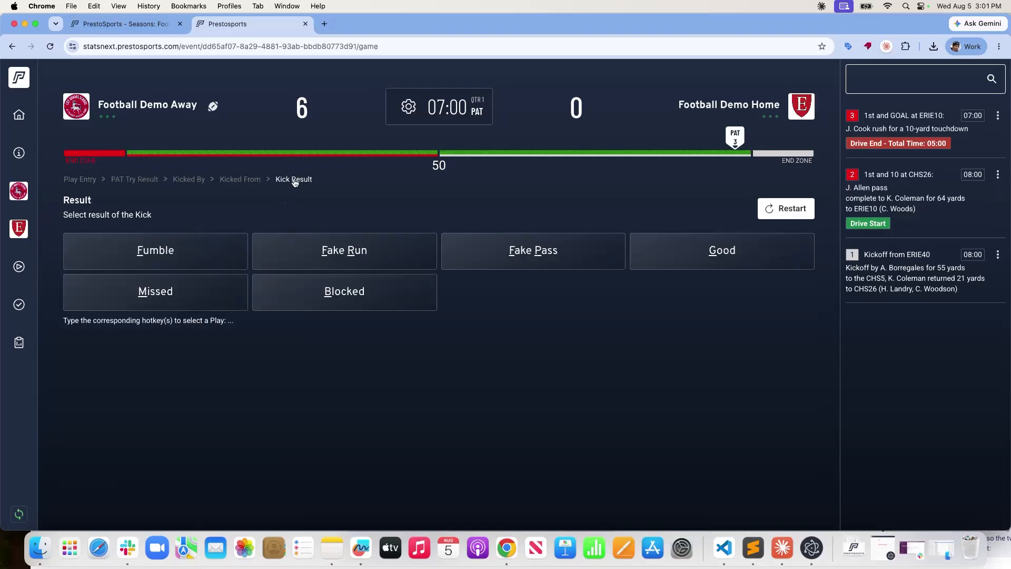
click(751, 260)
click(783, 310)
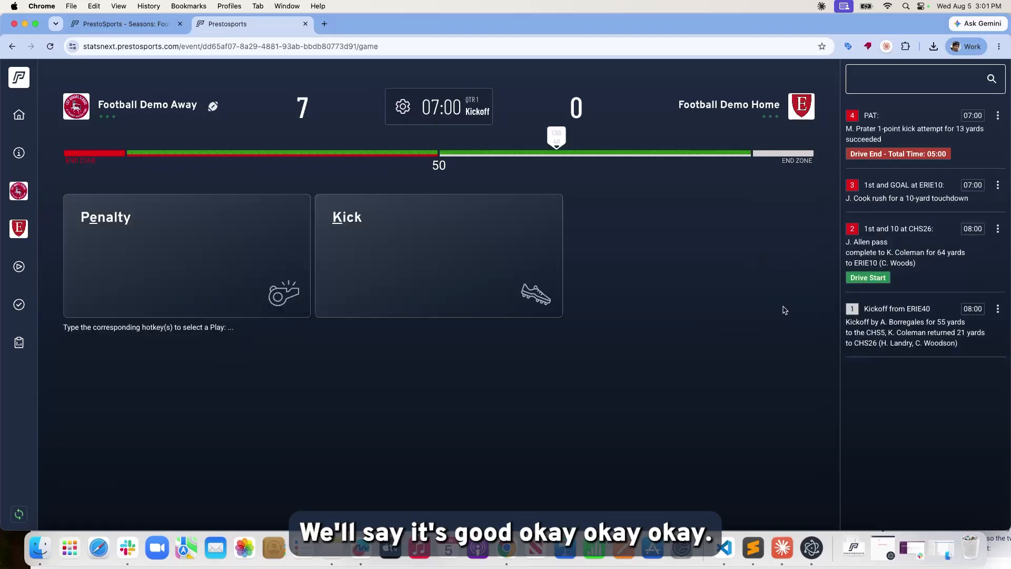
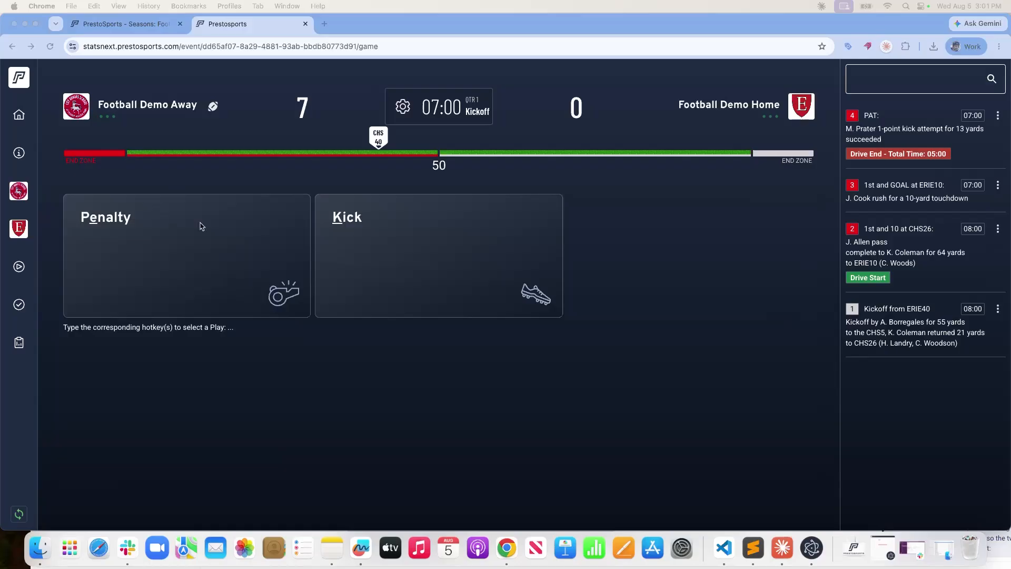
Start logging a penalty on the kickoff, leaving the game time unchanged.
click(137, 224)
scroll(239, 261, down, 3)
scroll(263, 247, up, 3)
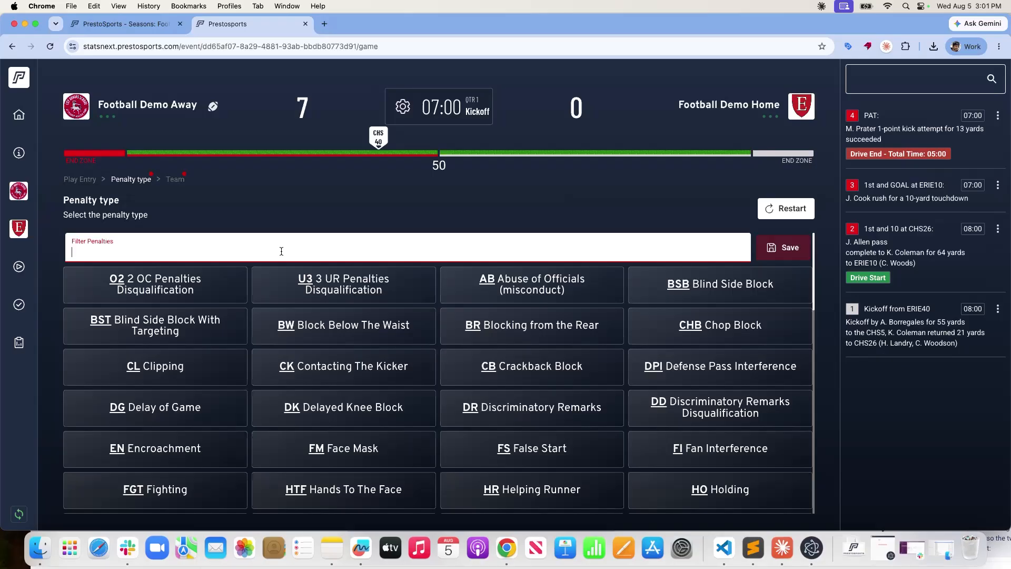
text(tR)
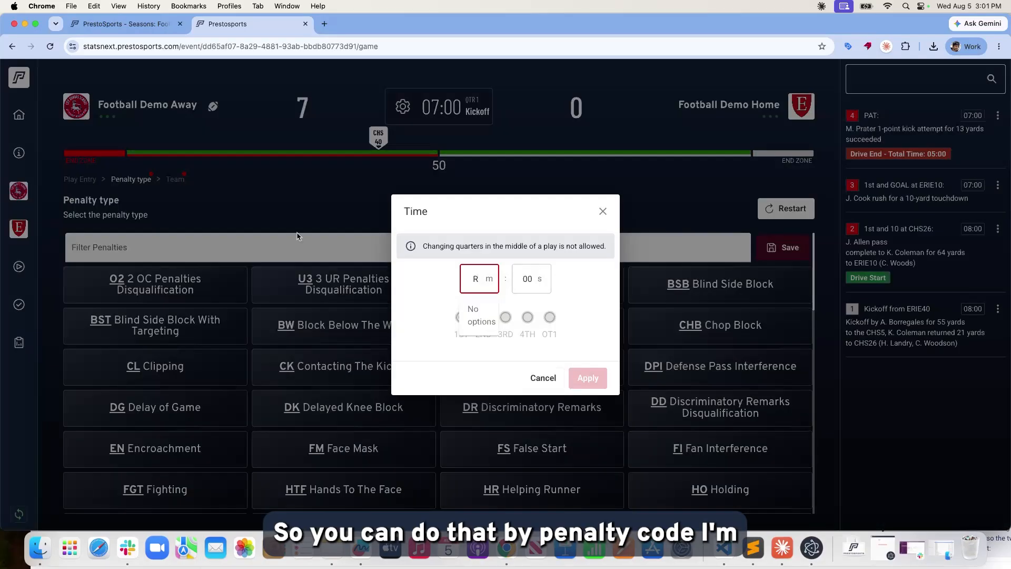
click(607, 214)
click(603, 194)
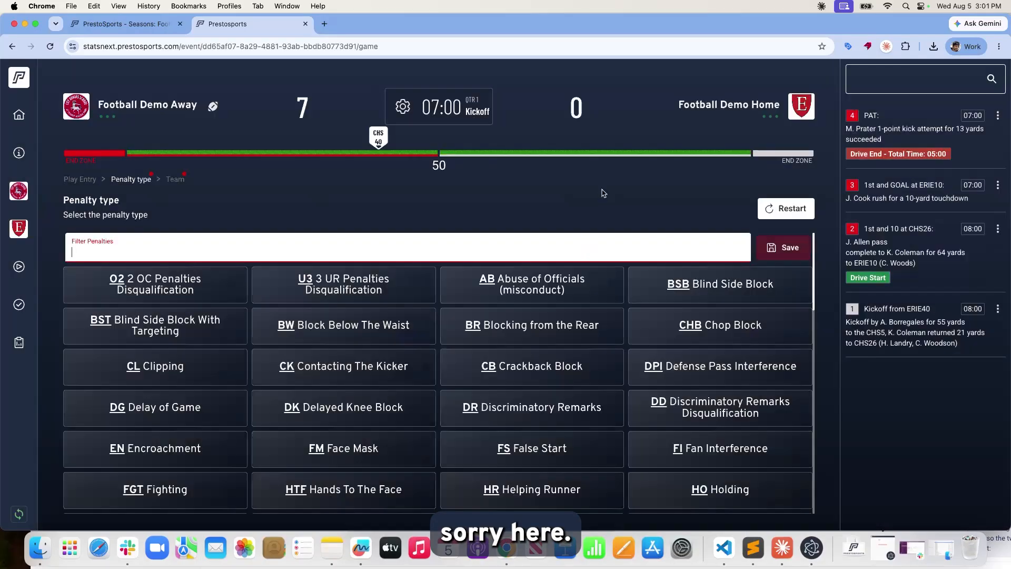
Test the penalty filter by code and name, then start typing 'Offensive Taunting' as a custom penalty.
text(cr)
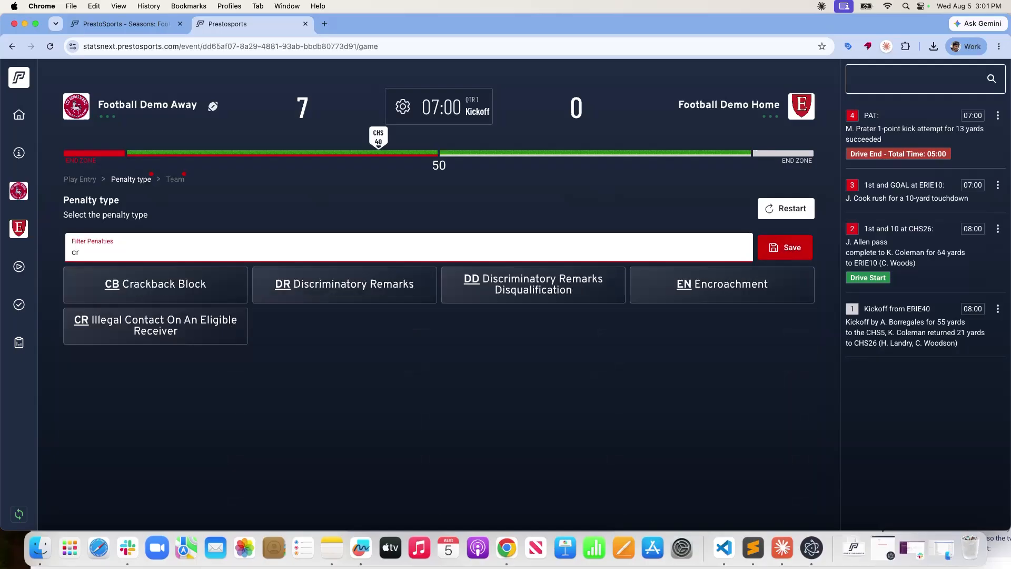
key(BackSpace)
text(cr)
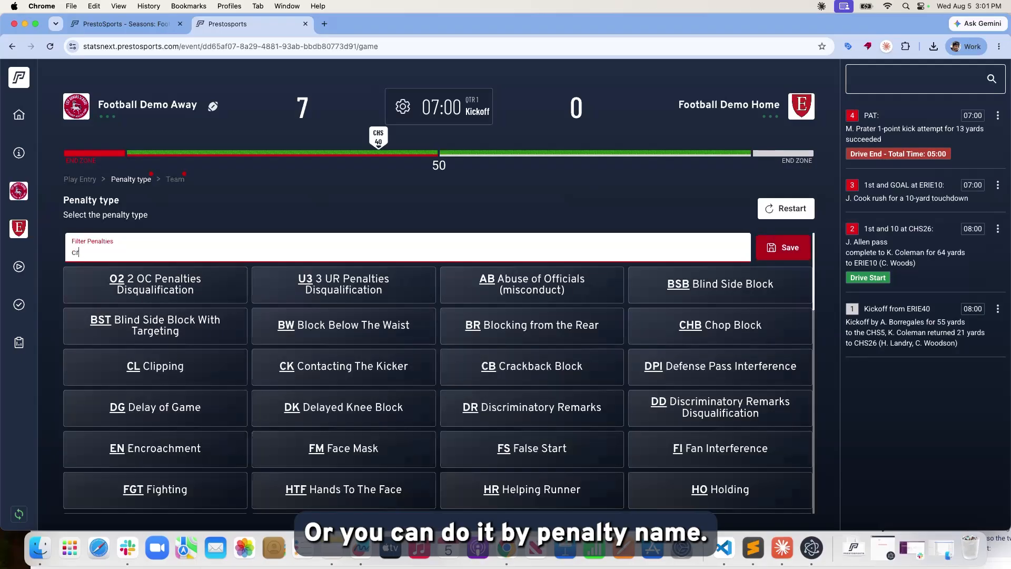
text(block)
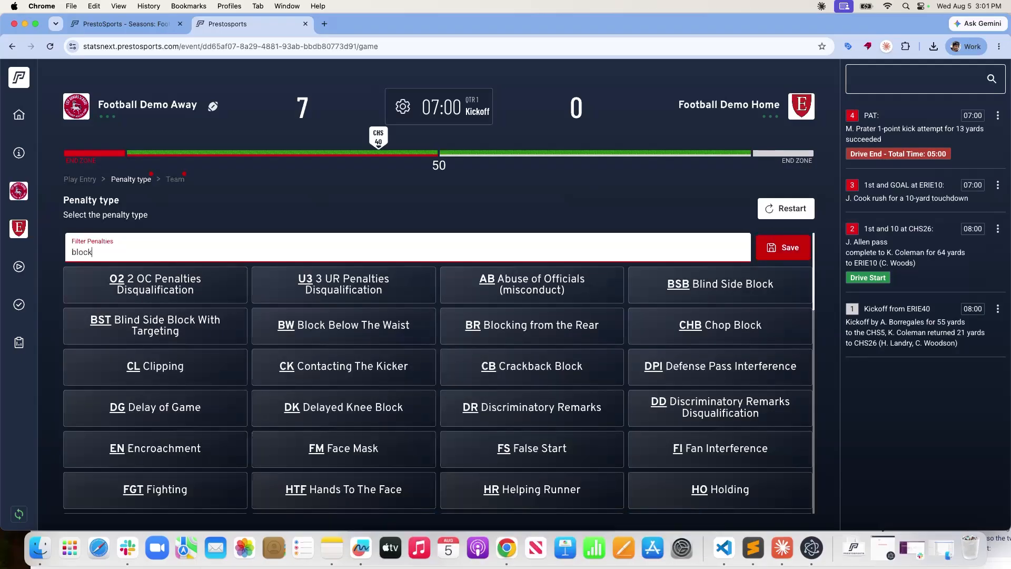
key(BackSpace)
key(BackSpace)
key(BackSpace)
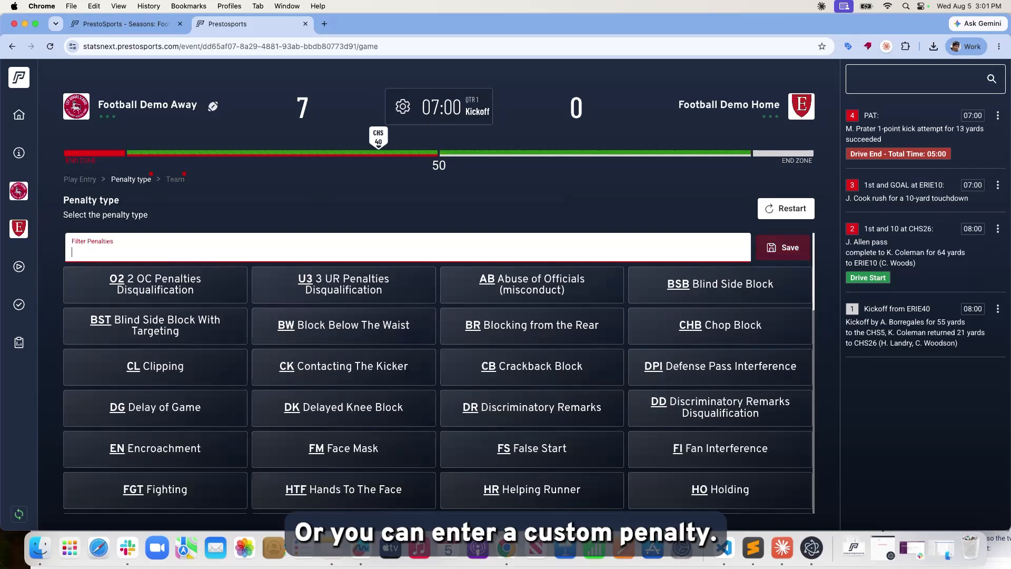
text(Offensiv)
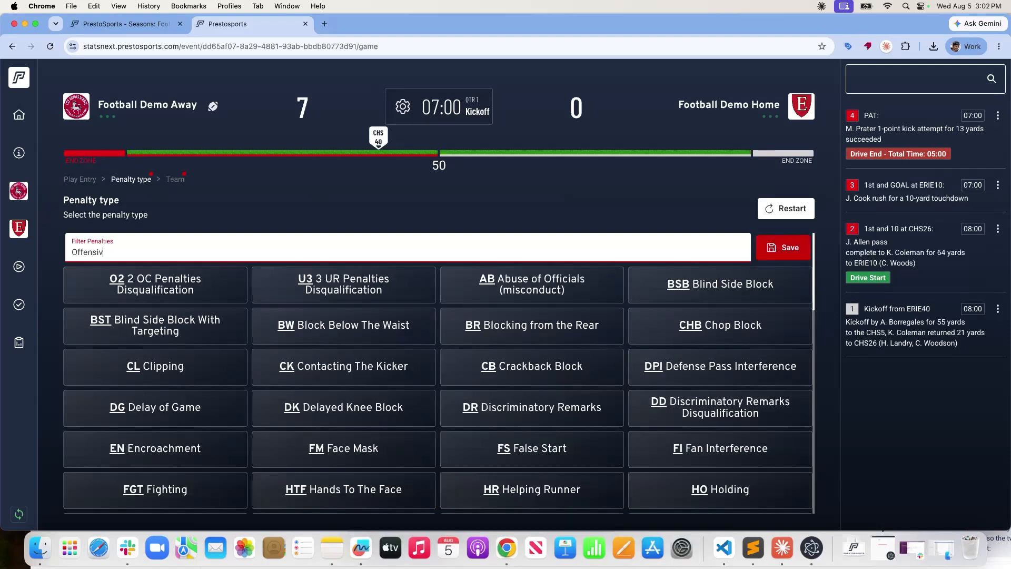
text(e)
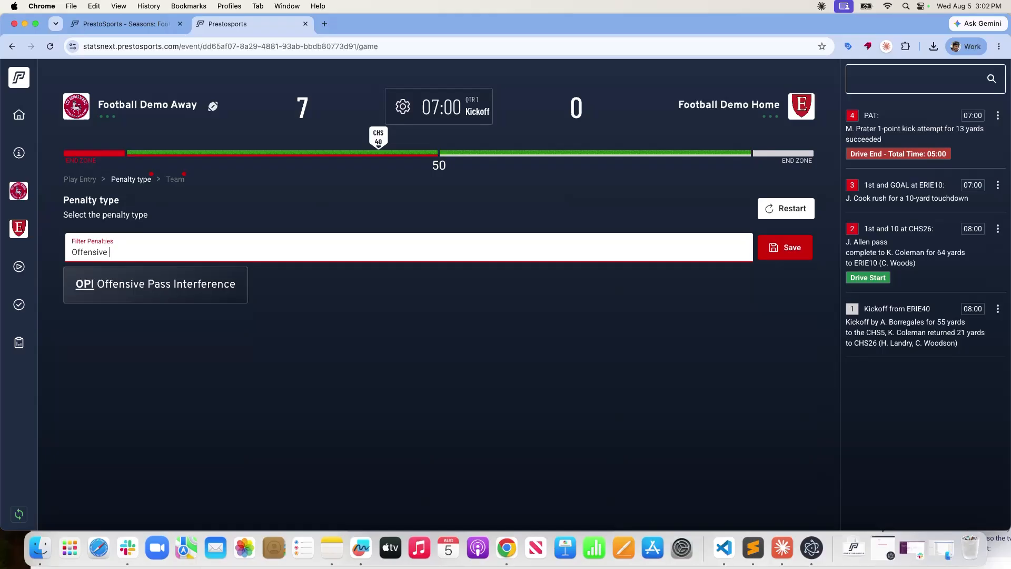
text(Taunt)
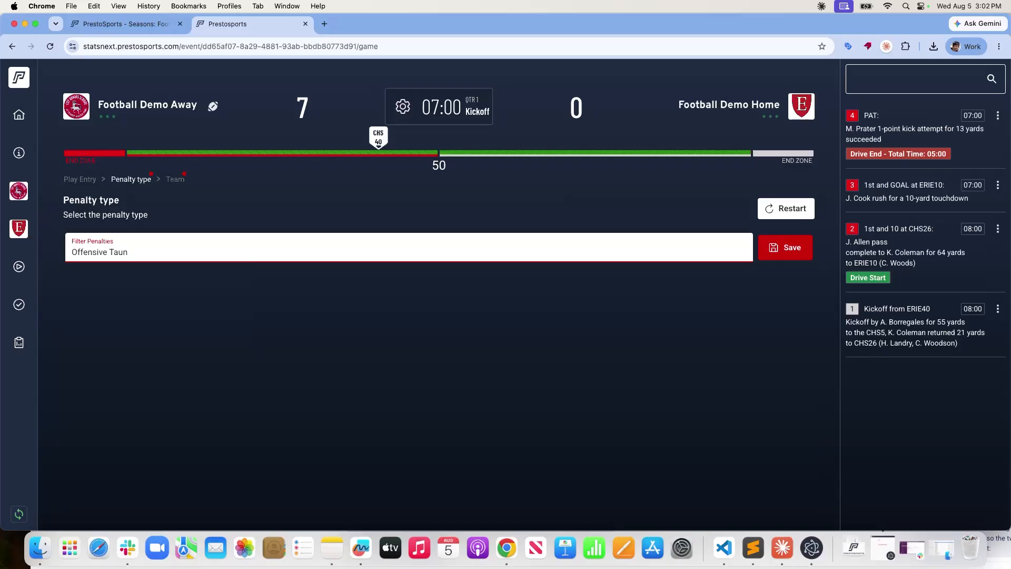
key(BackSpace)
key(BackSpace)
Save the Offensive Taunting penalty as accepted against a Football Demo Away player.
text(ting)
click(779, 243)
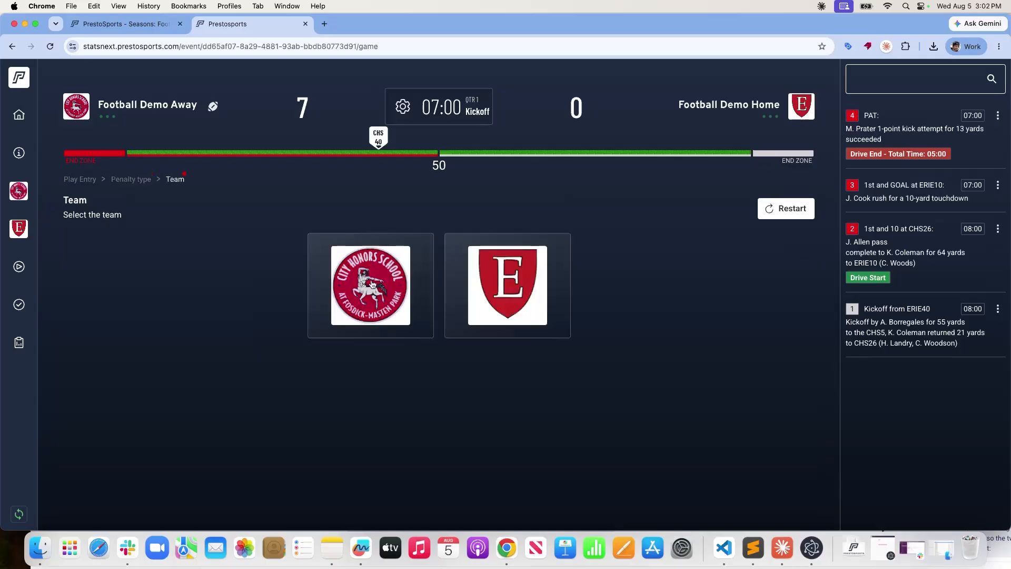
click(371, 284)
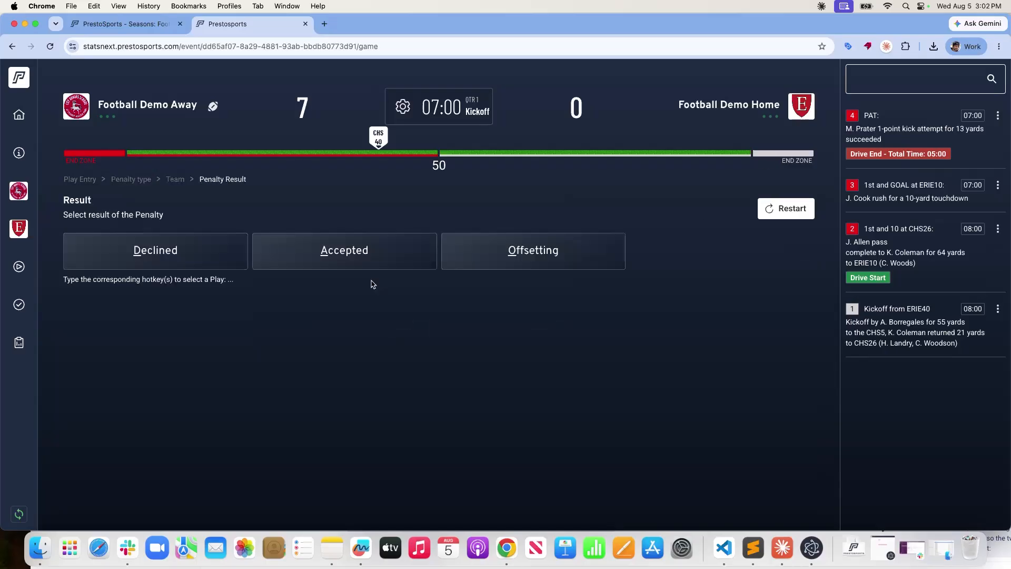
click(338, 260)
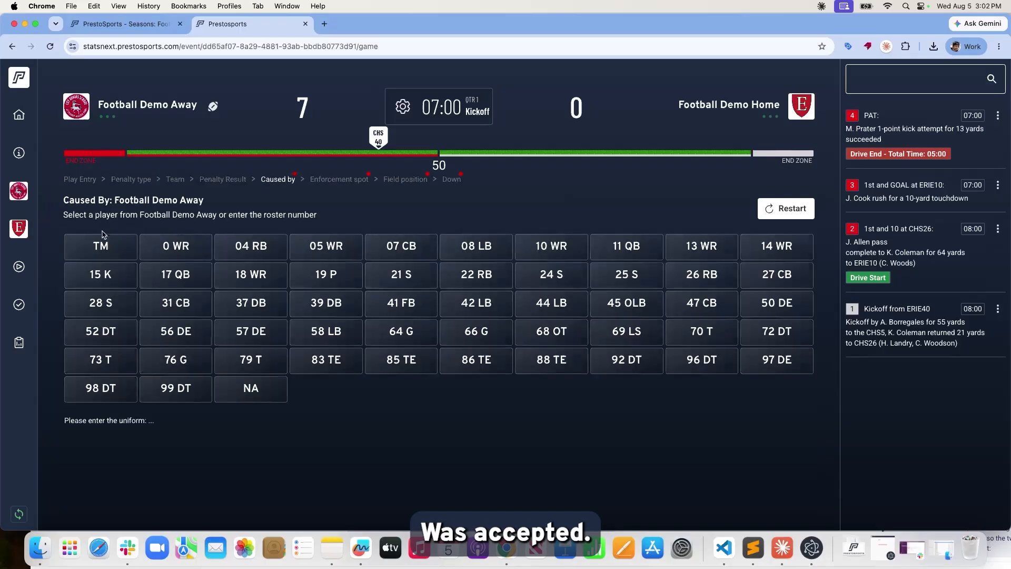
click(179, 247)
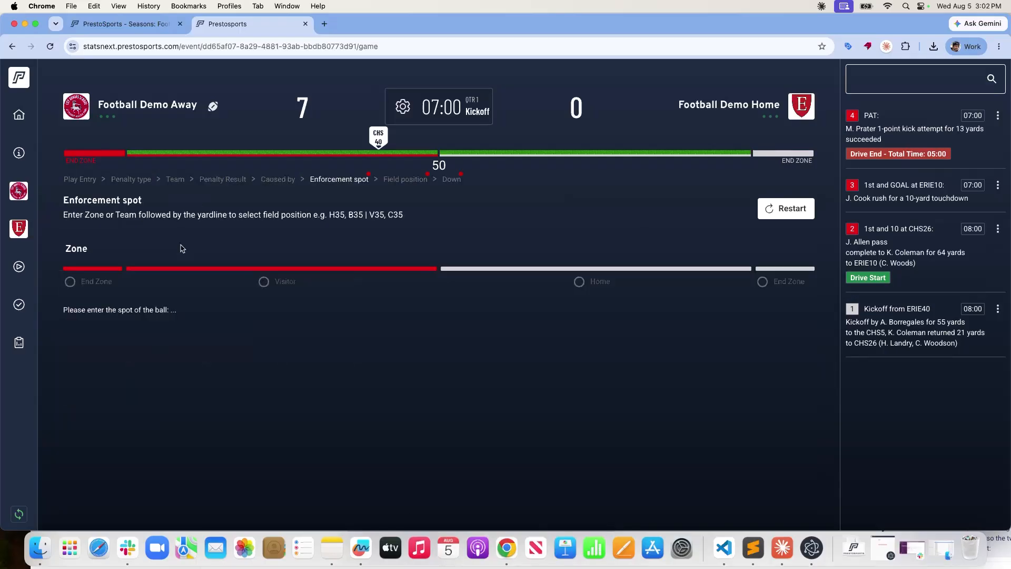
Enforce it from the Visitor 40 to the Visitor 5 with a normal down, and save the play.
click(266, 283)
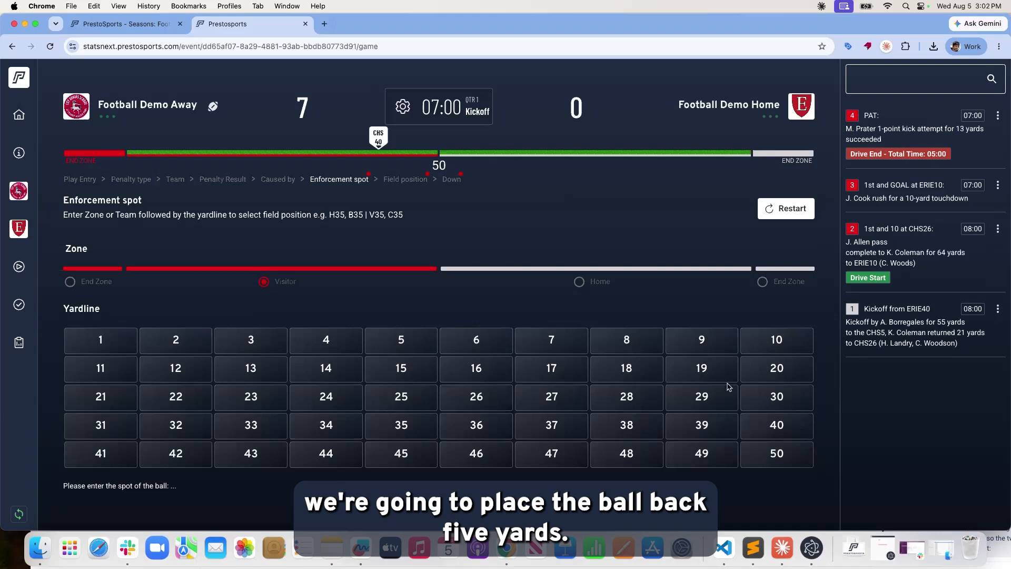
click(401, 425)
click(265, 282)
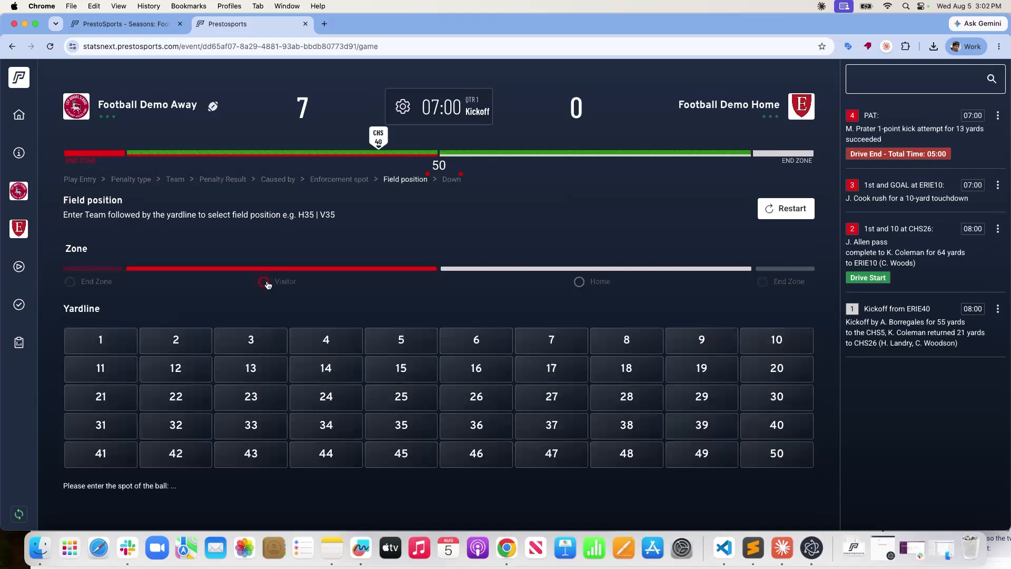
click(409, 340)
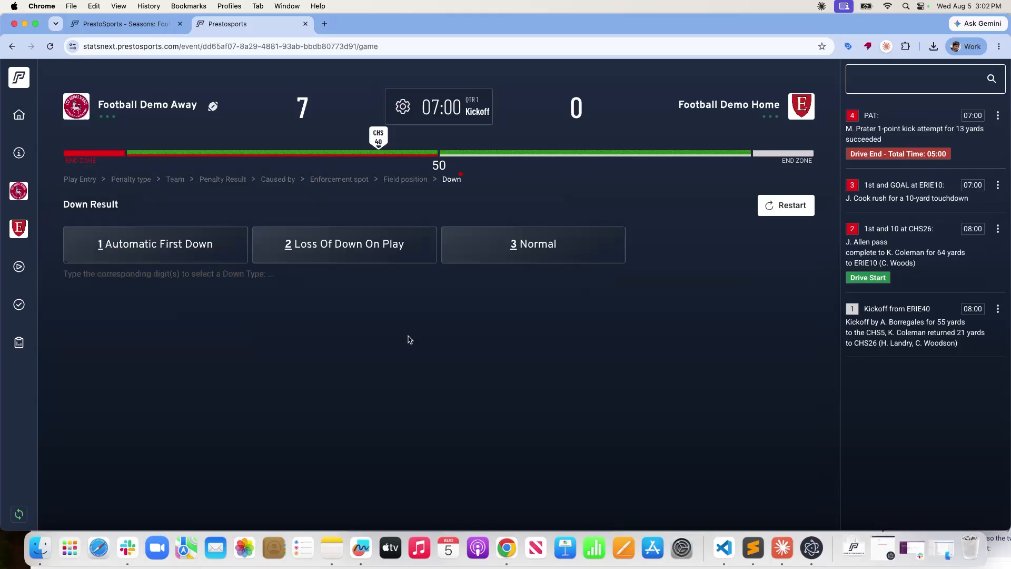
click(529, 258)
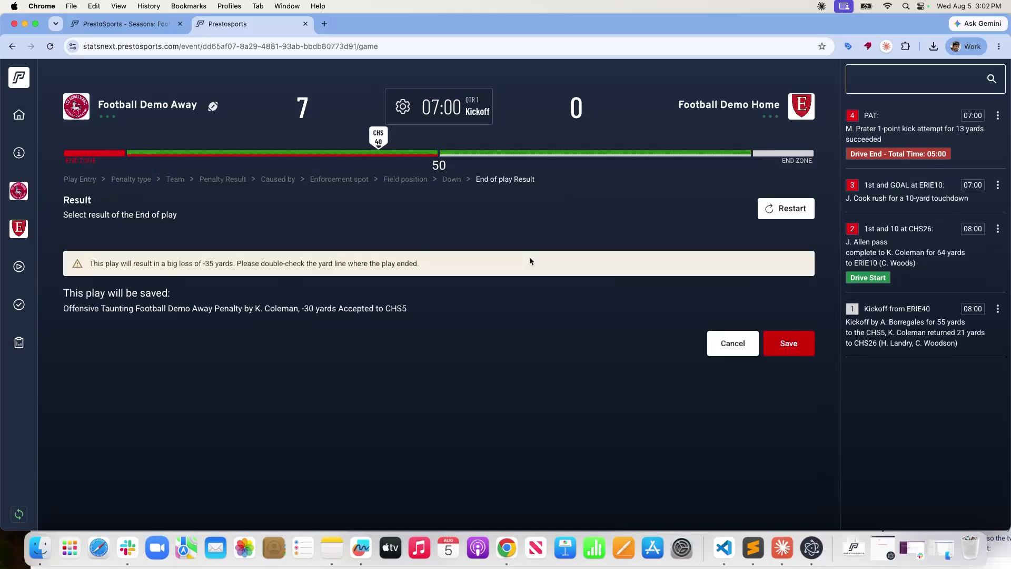
click(785, 348)
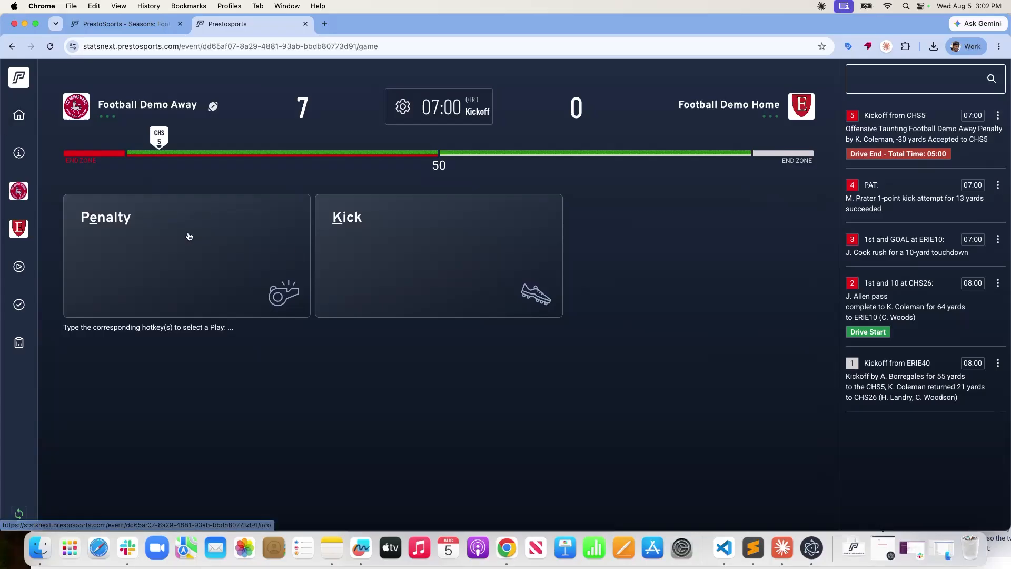
Abandon a kick entry and delete play 5, the Offensive Taunting penalty.
click(372, 230)
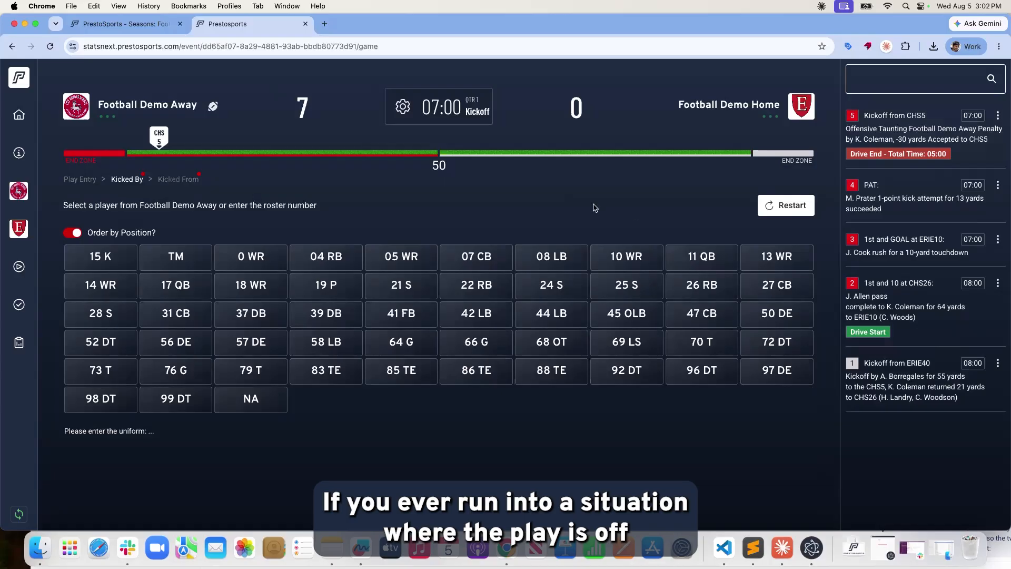
click(790, 206)
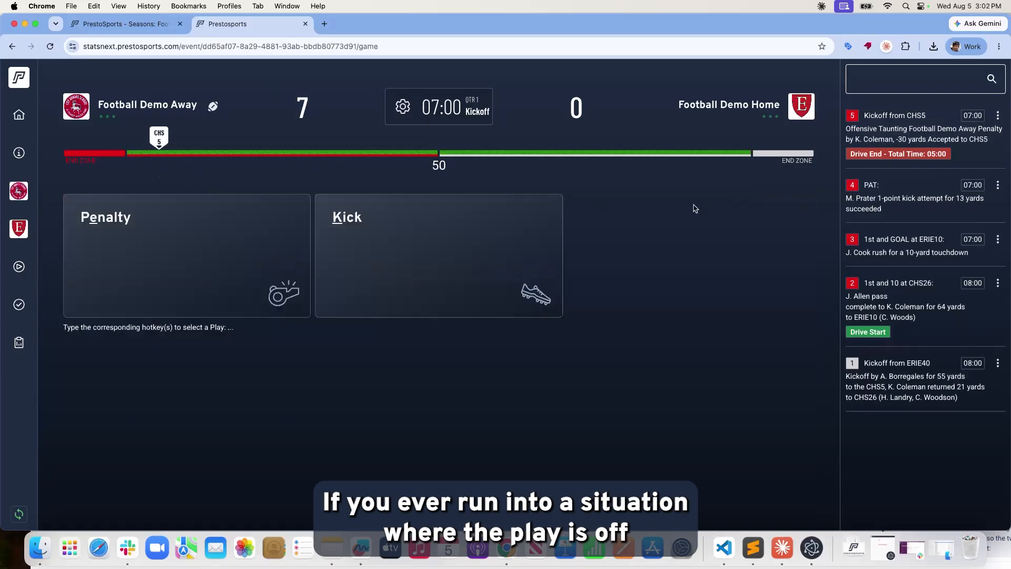
click(997, 119)
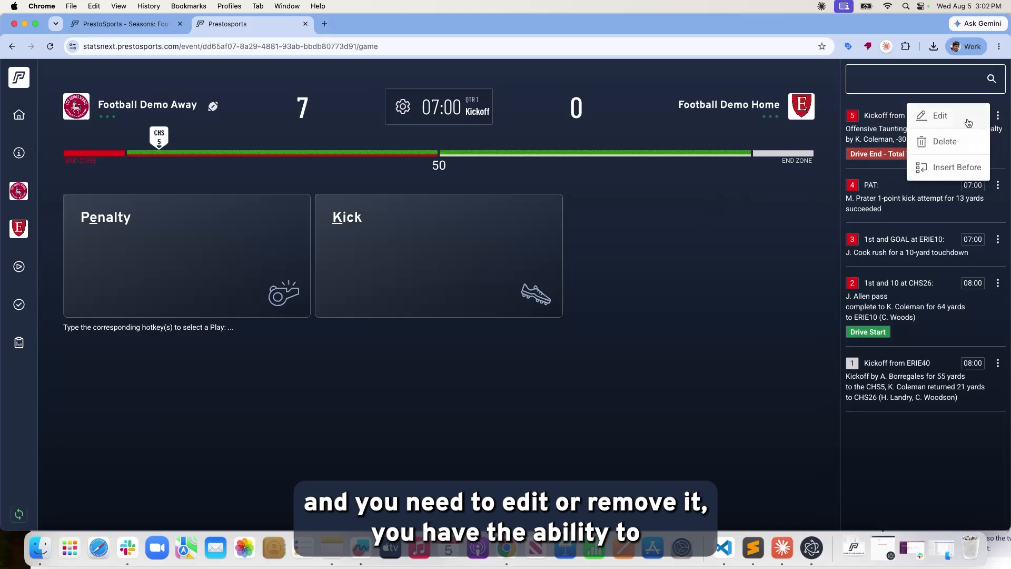
click(944, 143)
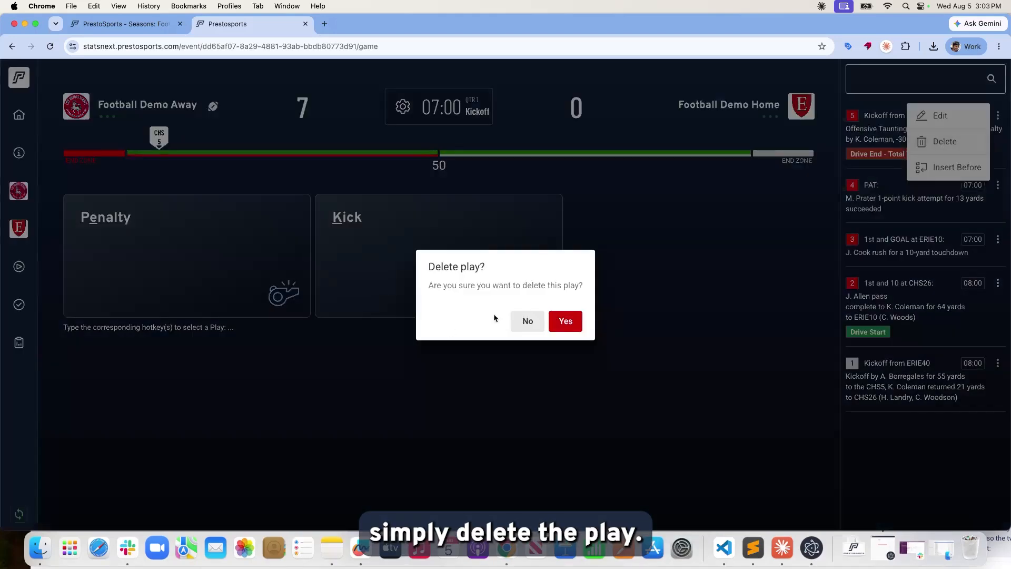
click(557, 317)
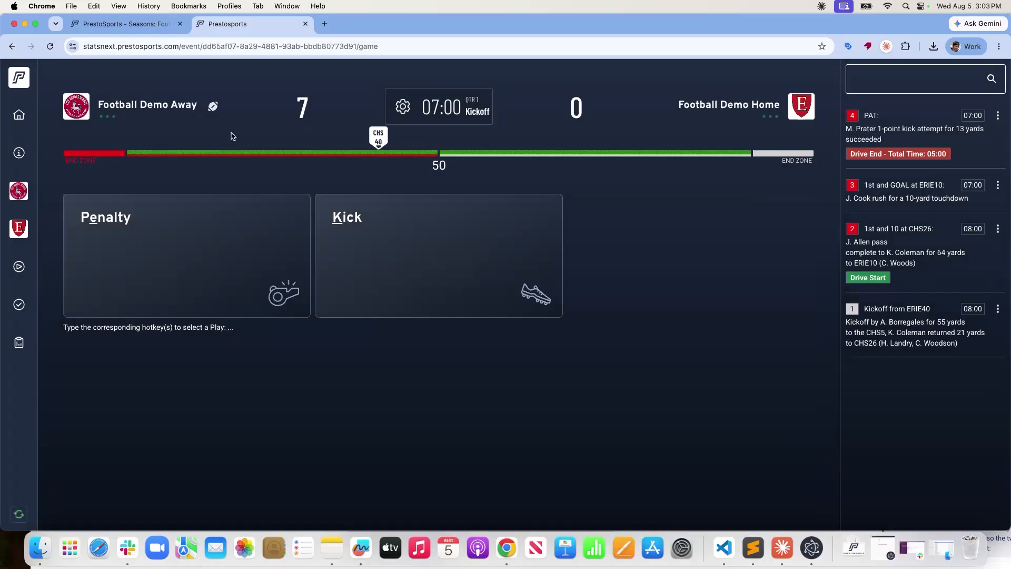
Log a kickoff from the Visitor 40 that lands at the Home 10.
click(349, 210)
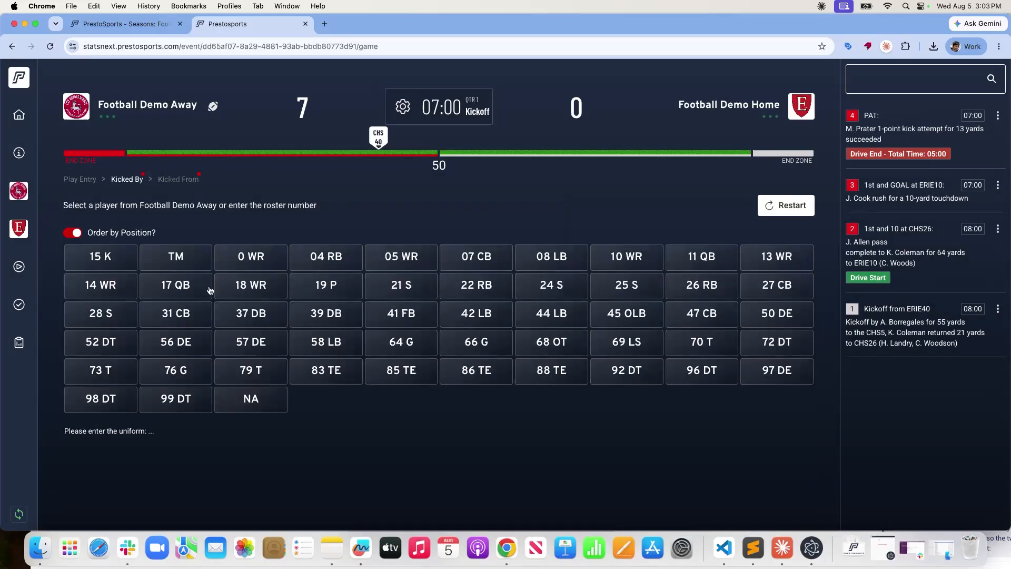
key(Return)
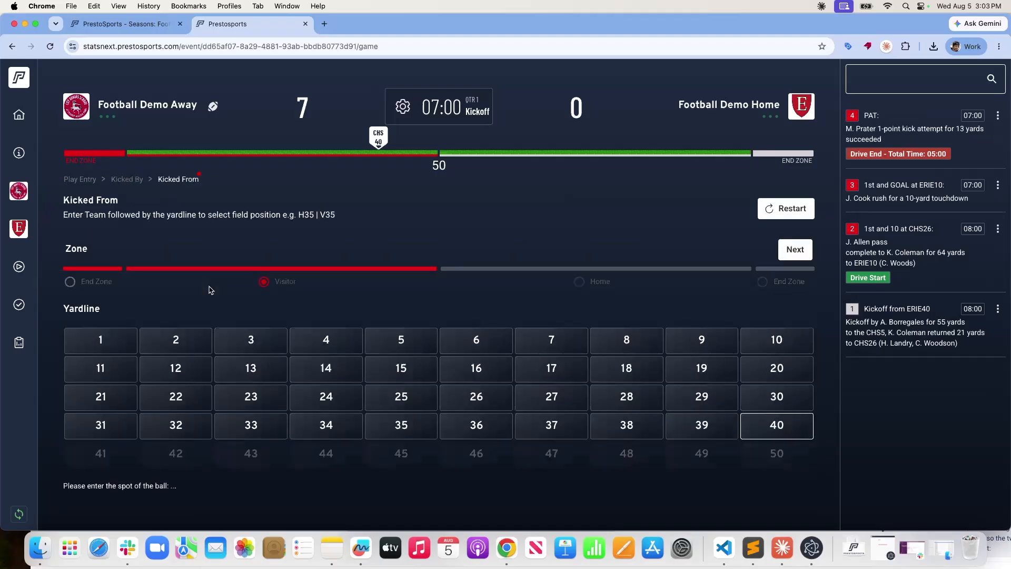
click(808, 251)
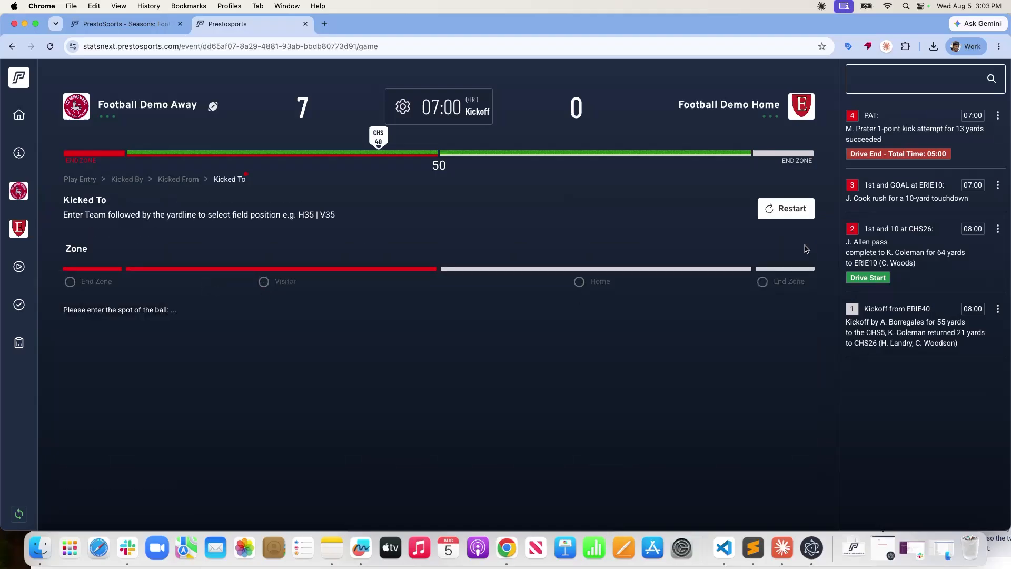
click(634, 272)
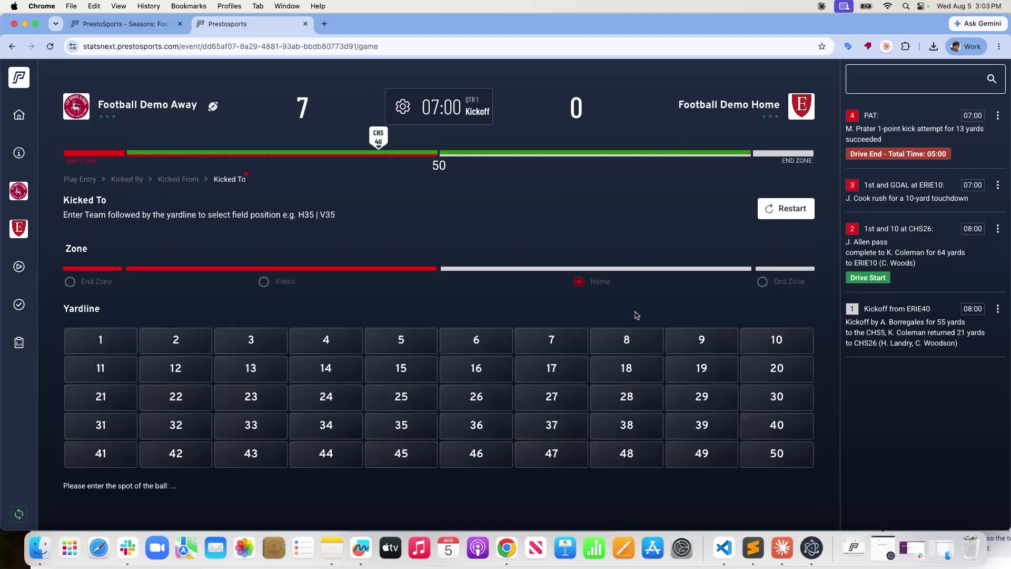
click(758, 345)
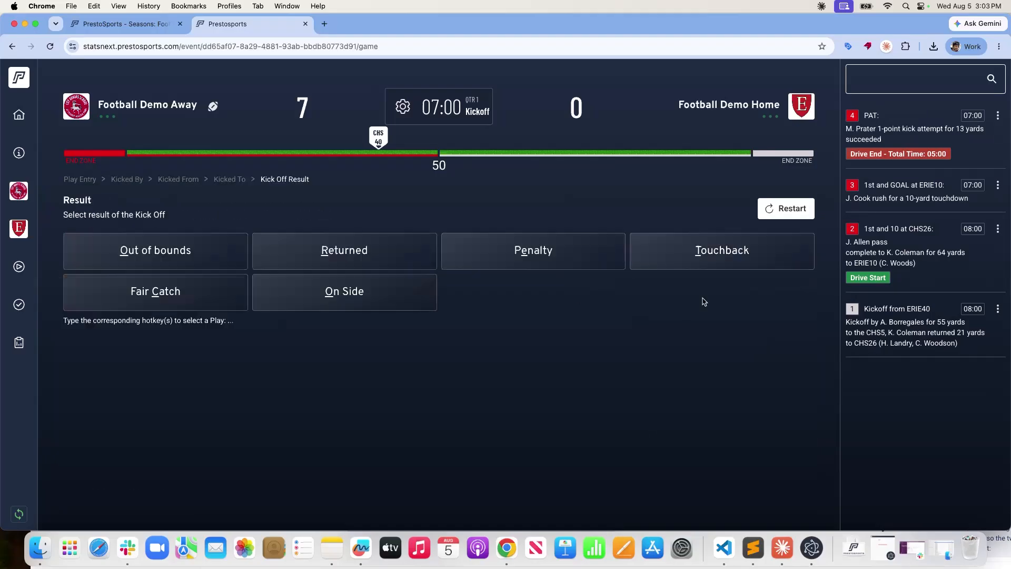
Record the return tackled by 42 LB at the Visitor 27, ending at 07:00, and save.
click(391, 251)
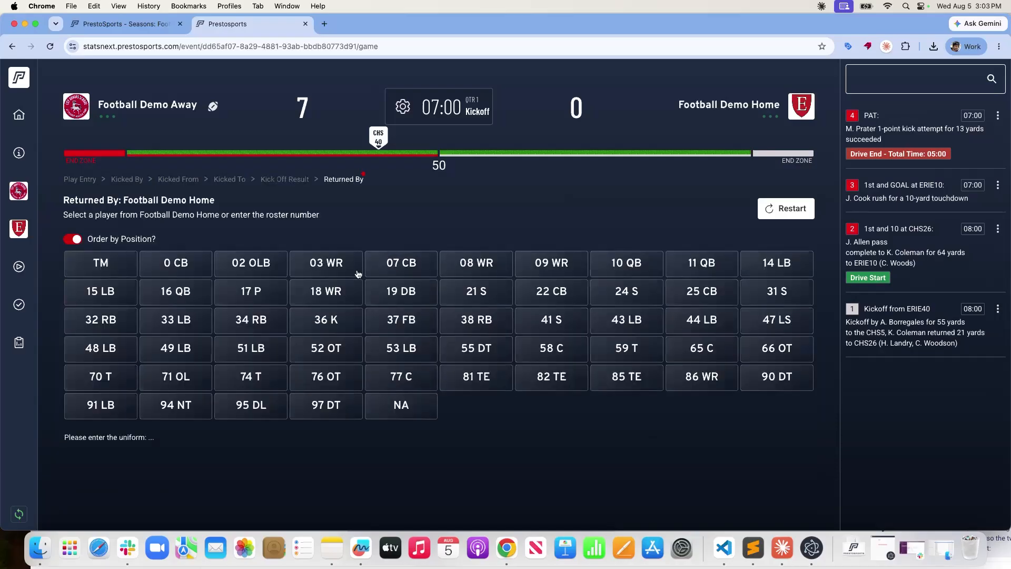
click(420, 269)
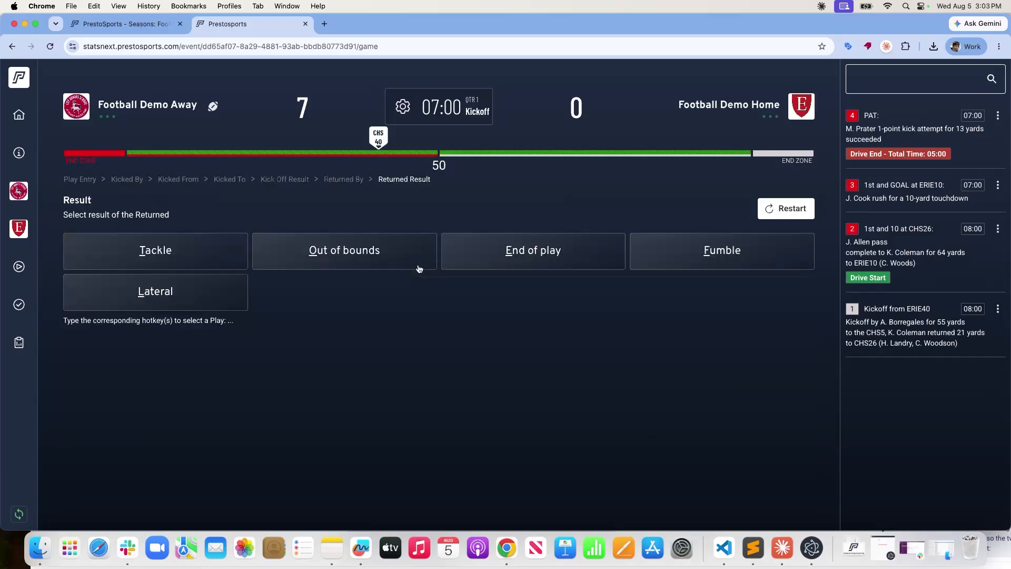
click(192, 264)
click(469, 304)
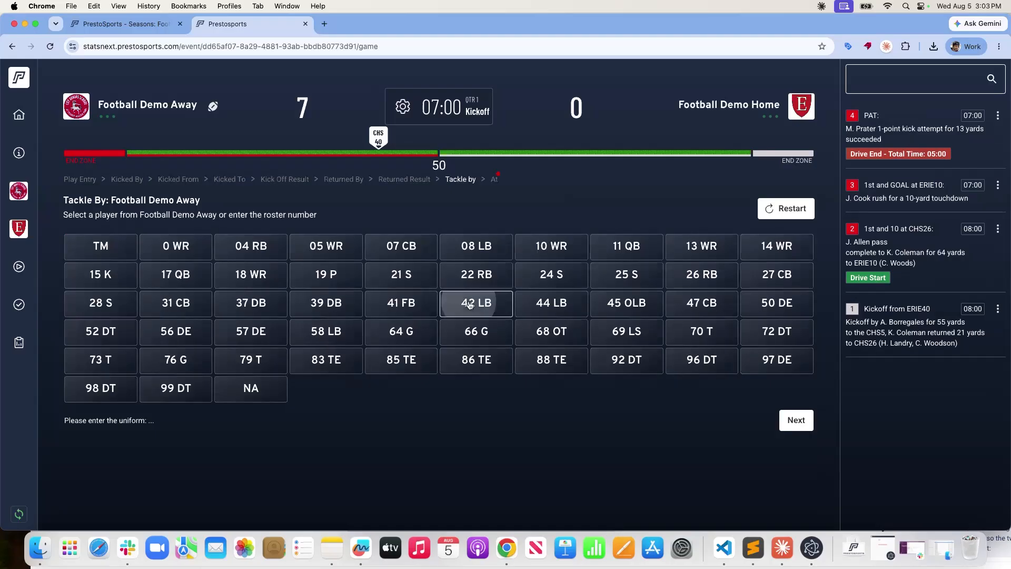
click(789, 429)
click(263, 281)
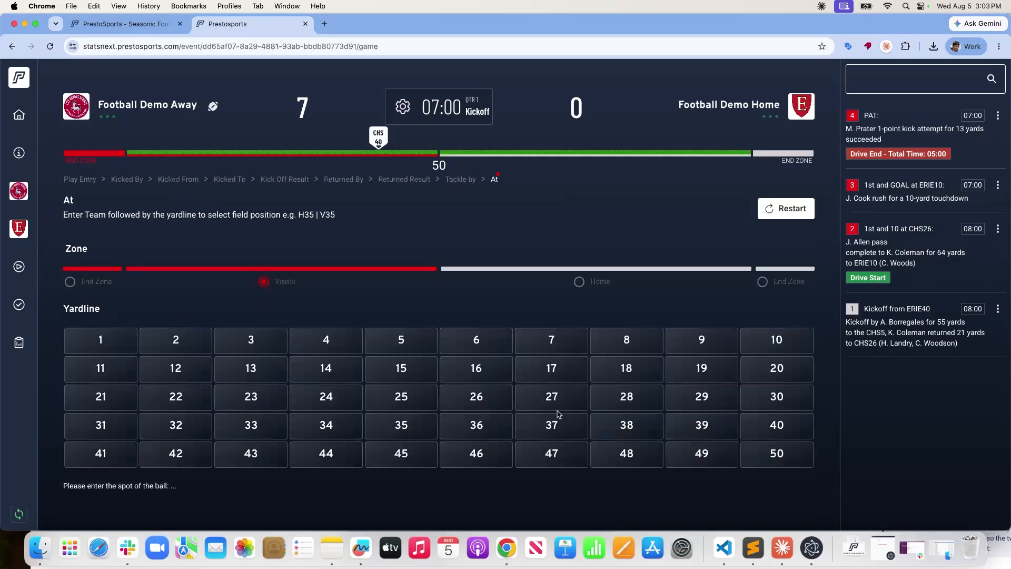
click(557, 410)
click(202, 264)
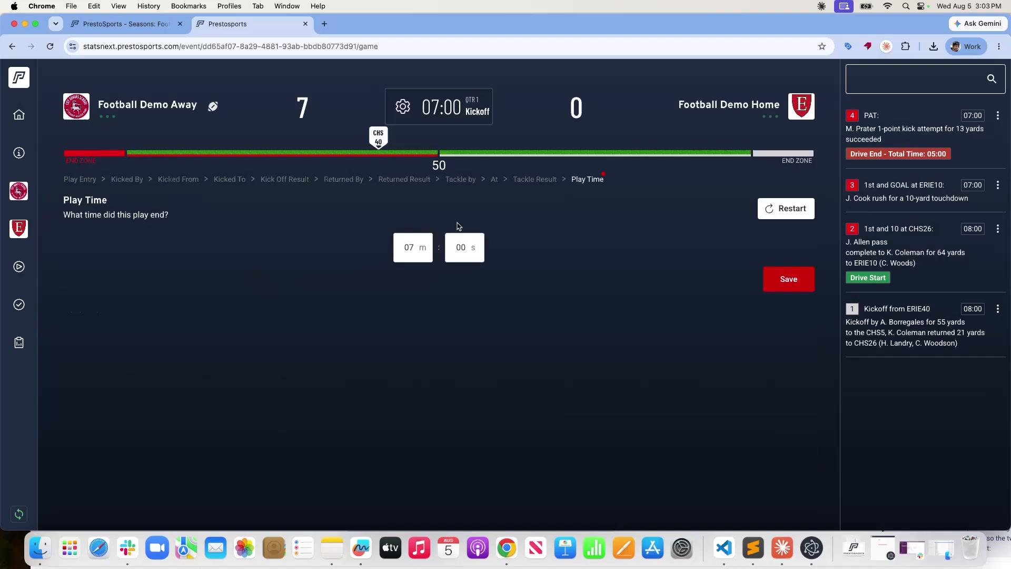
click(798, 287)
click(794, 311)
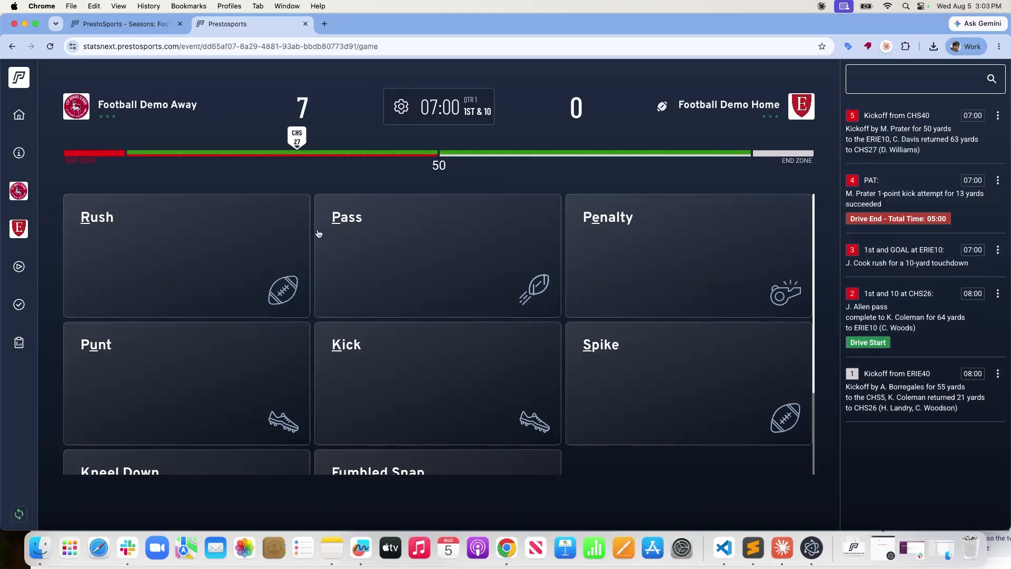
Log a pass by 11 QB intercepted by 27 CB at the Home 18.
scroll(510, 339, down, 2)
scroll(510, 338, up, 5)
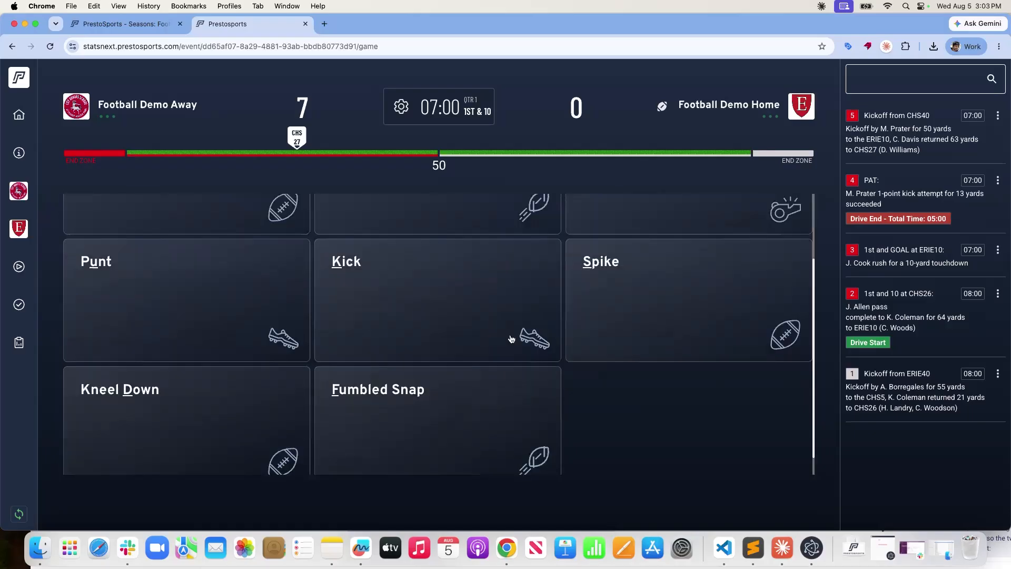
scroll(492, 331, down, 4)
scroll(492, 331, down, 1)
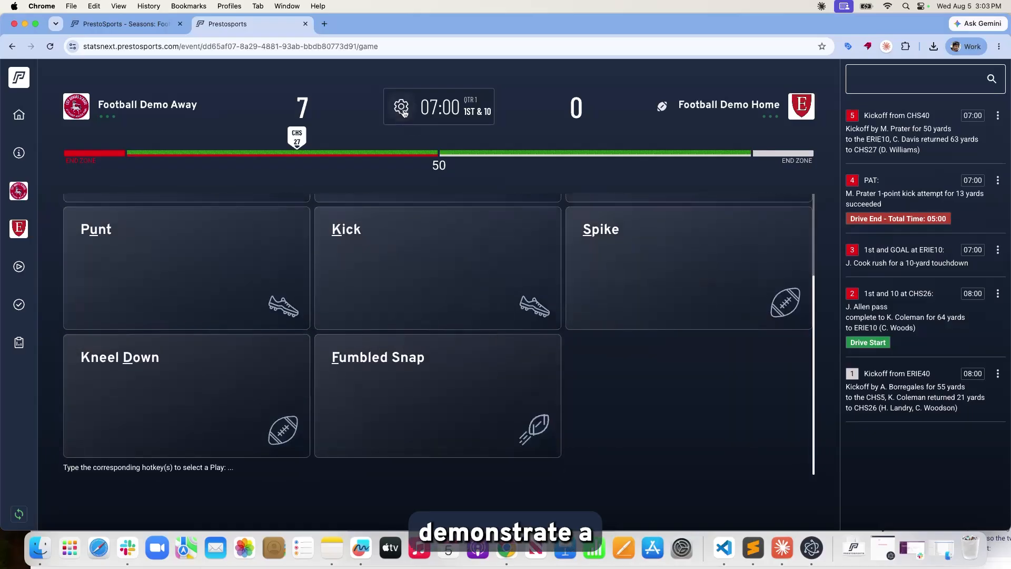
scroll(398, 296, up, 4)
scroll(399, 295, down, 1)
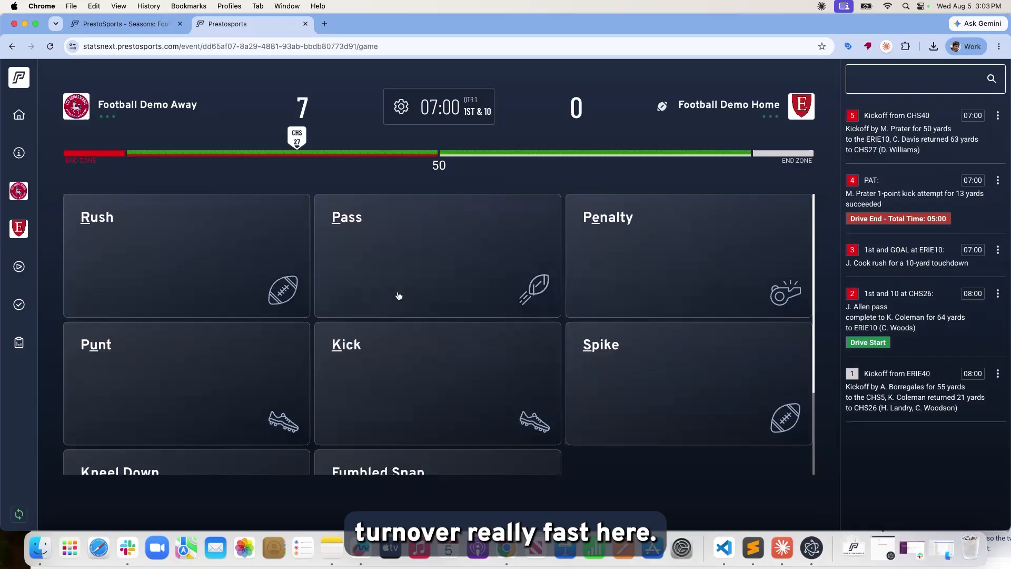
click(362, 226)
click(178, 267)
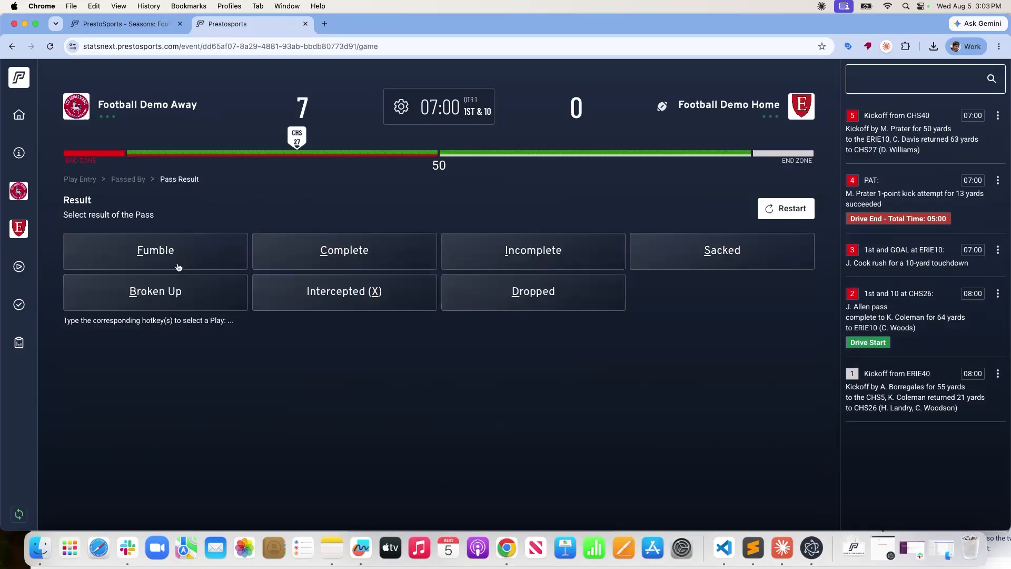
click(335, 296)
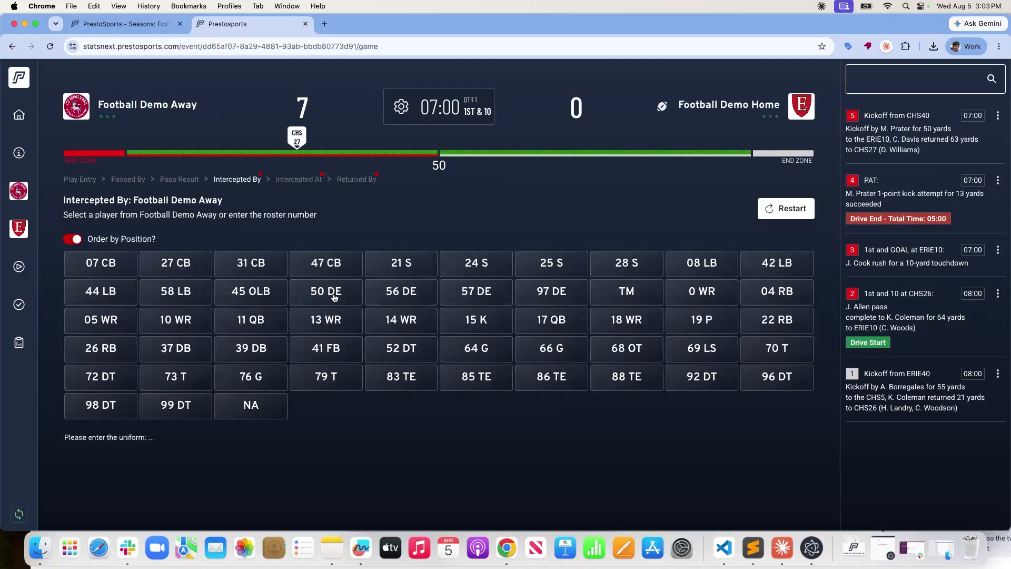
click(174, 263)
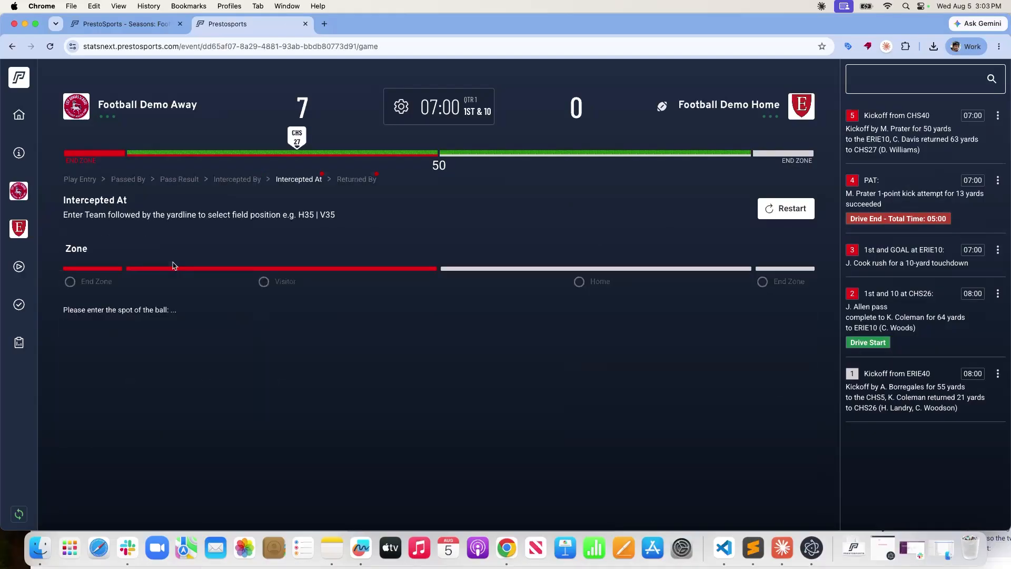
click(582, 282)
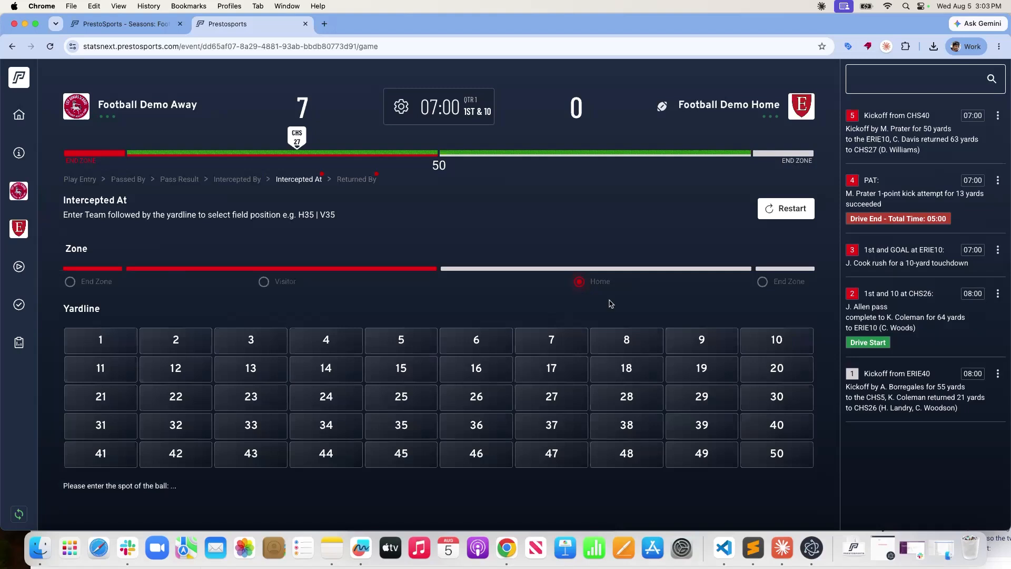
click(649, 373)
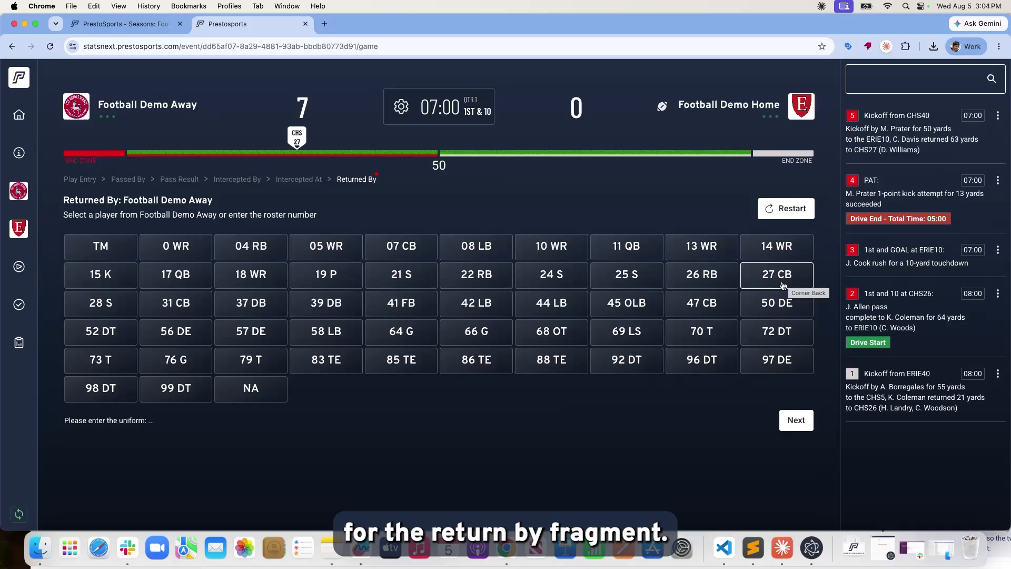
End the return at the Home 18 with no gain, set the end time to 00:00, and save.
click(805, 421)
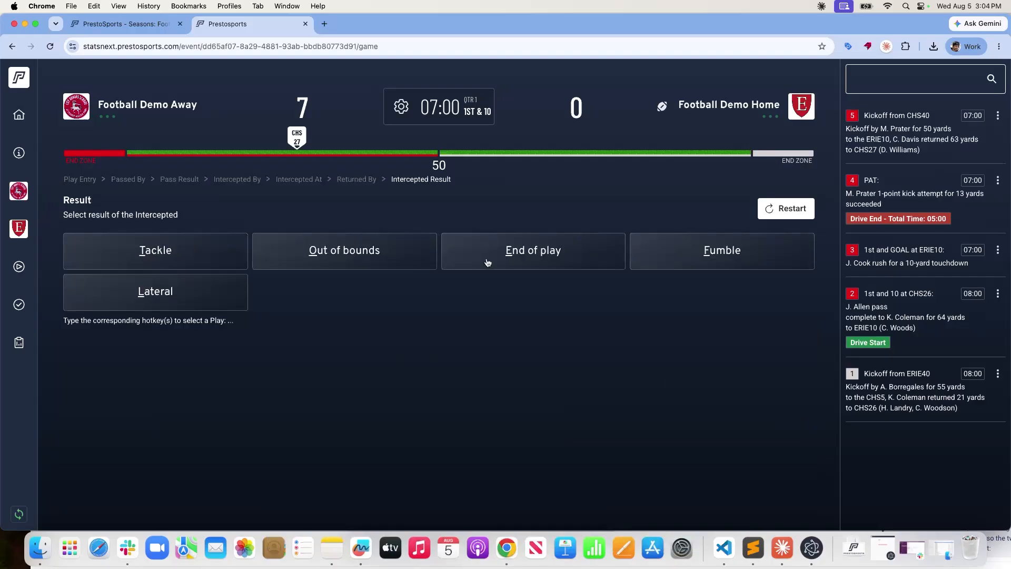
click(541, 256)
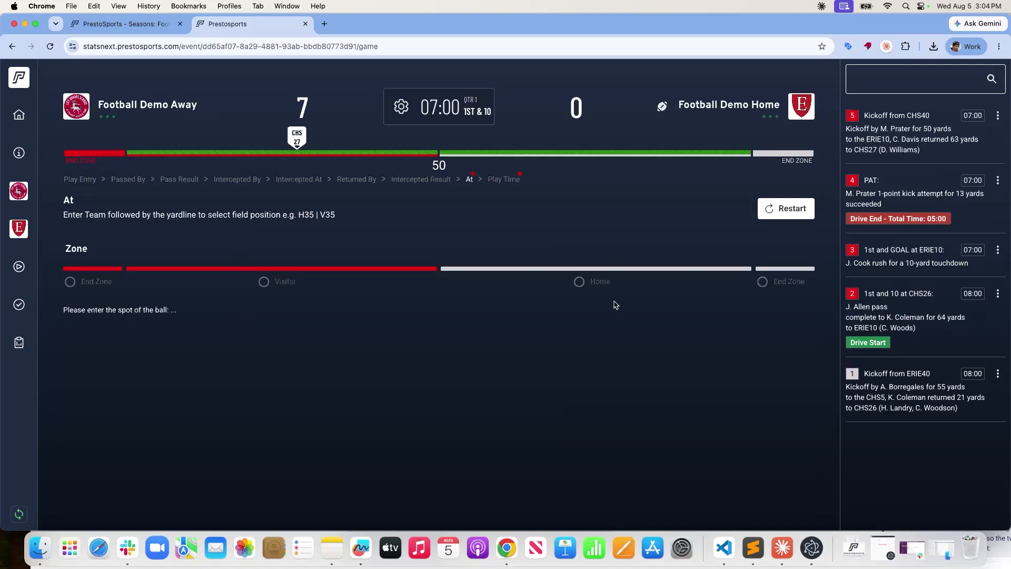
click(579, 282)
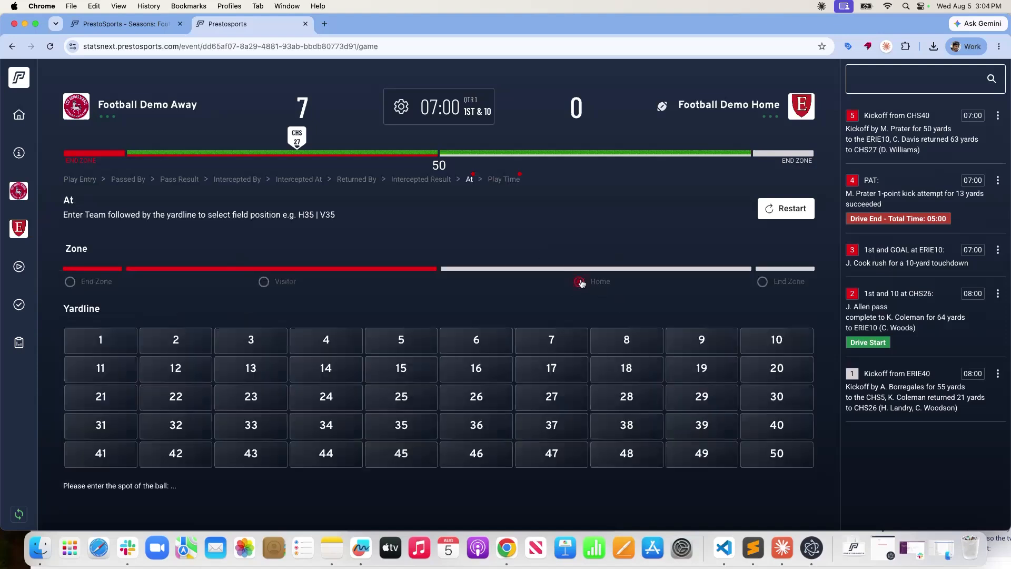
click(652, 376)
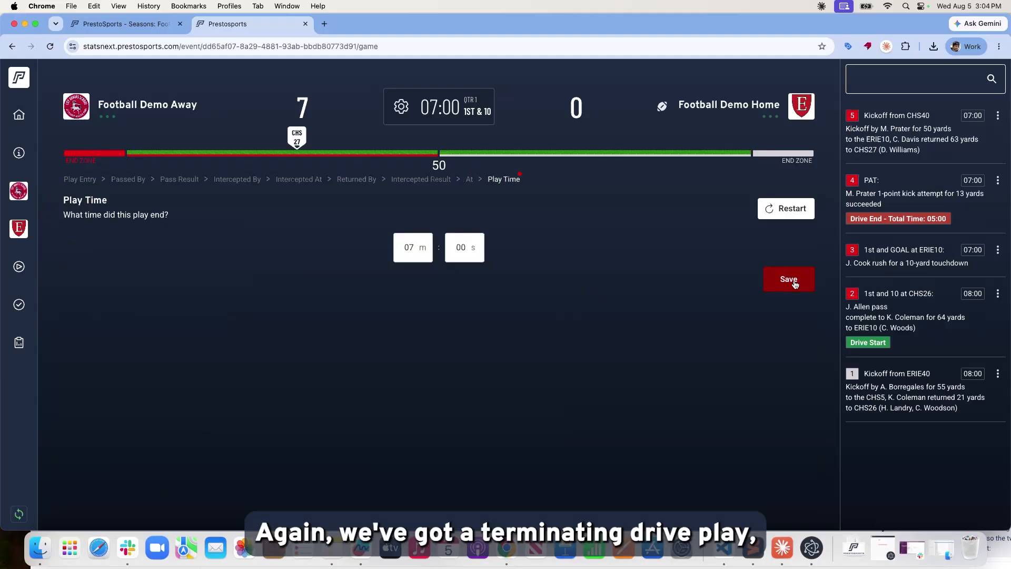
click(406, 247)
click(405, 278)
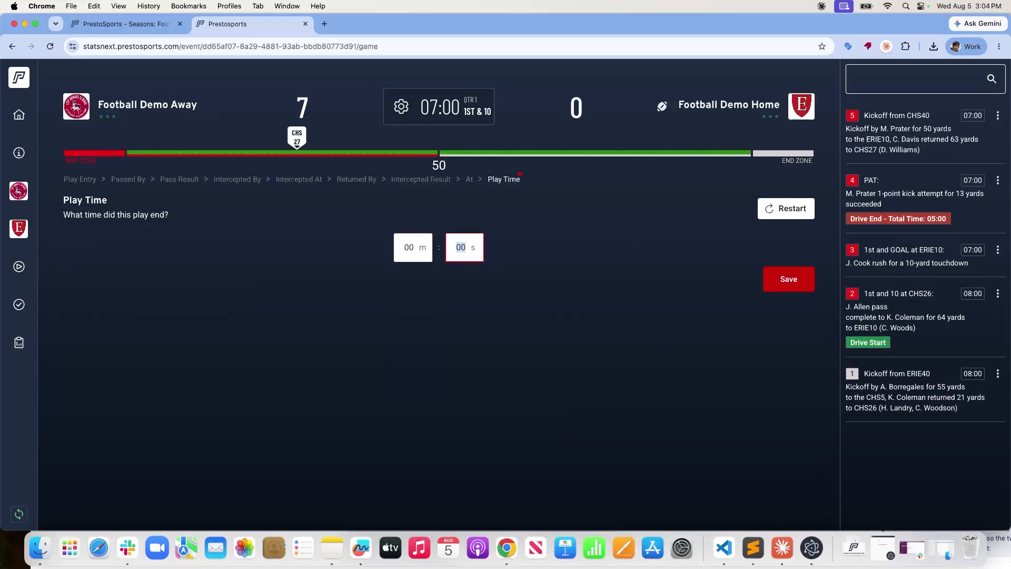
click(786, 280)
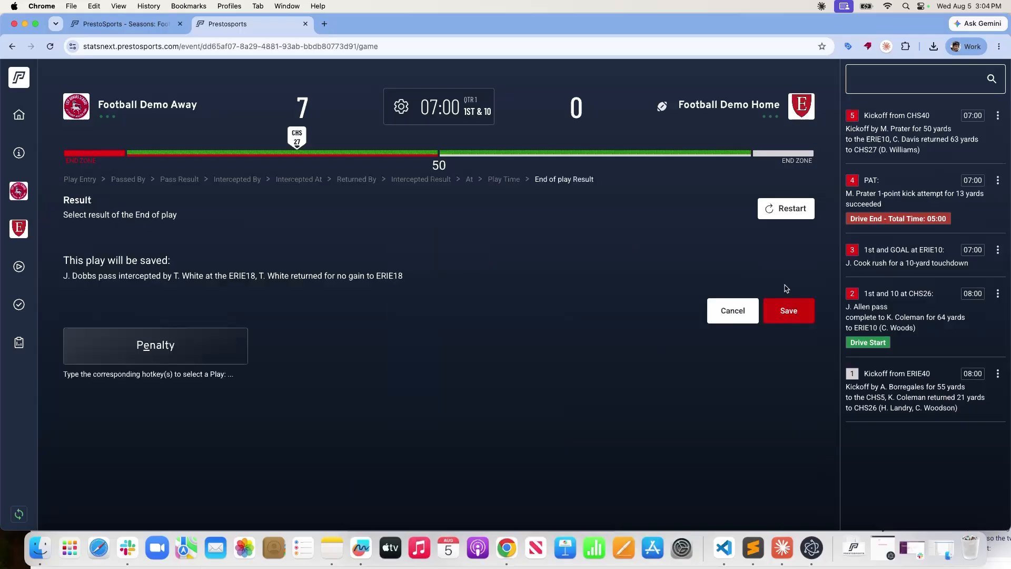
click(784, 313)
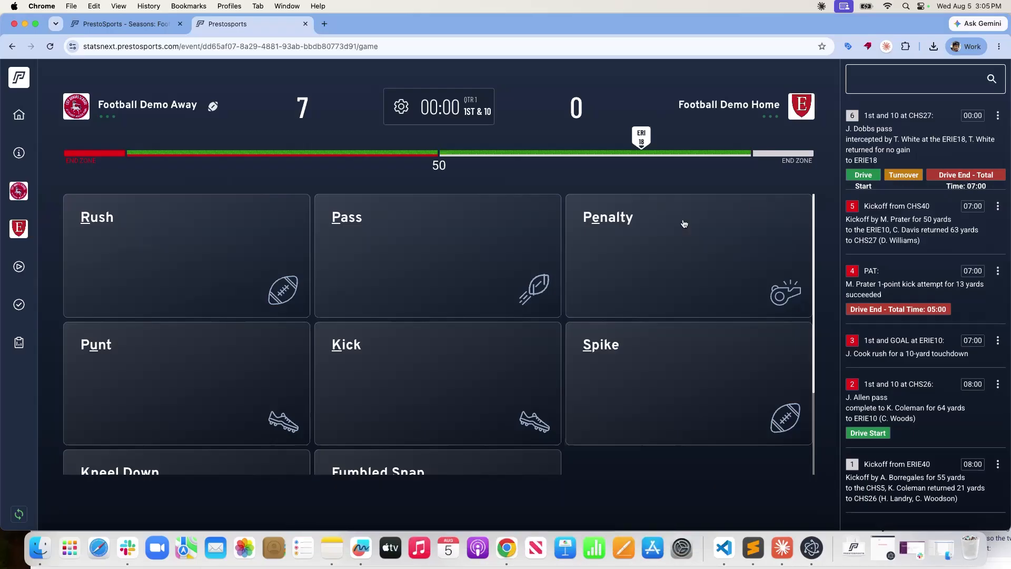
scroll(684, 222, down, 1)
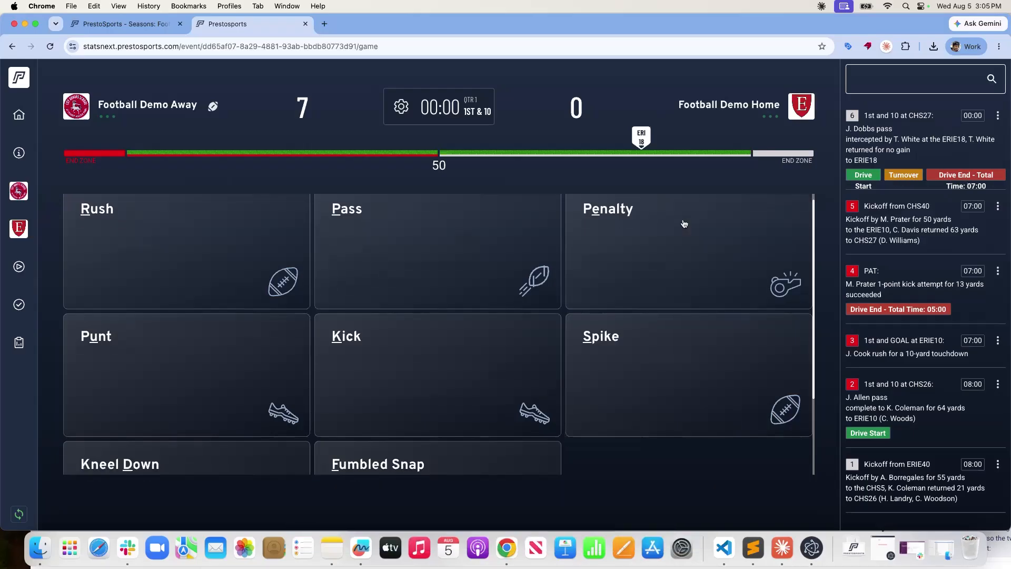
click(401, 108)
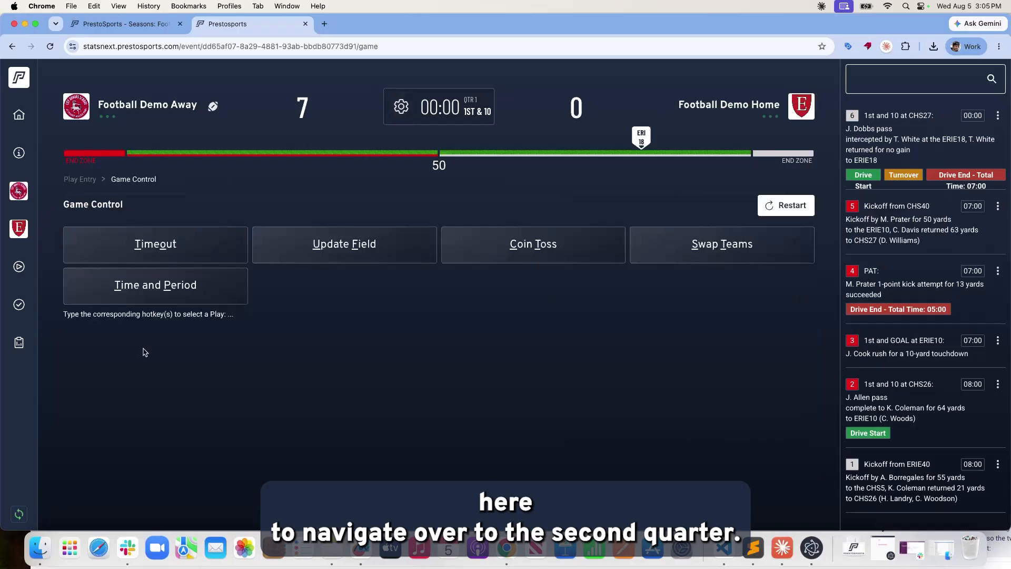
click(161, 297)
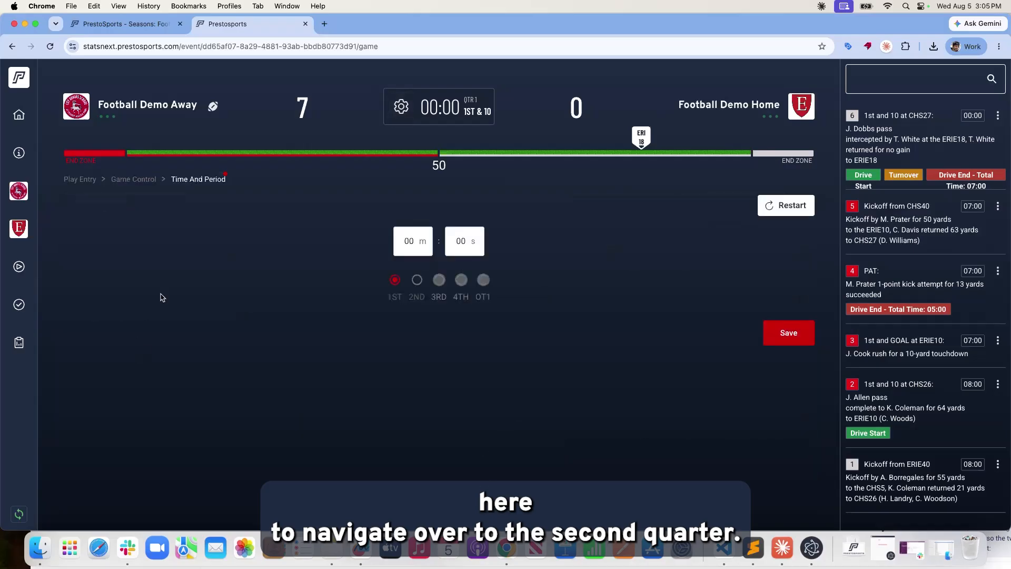
click(416, 279)
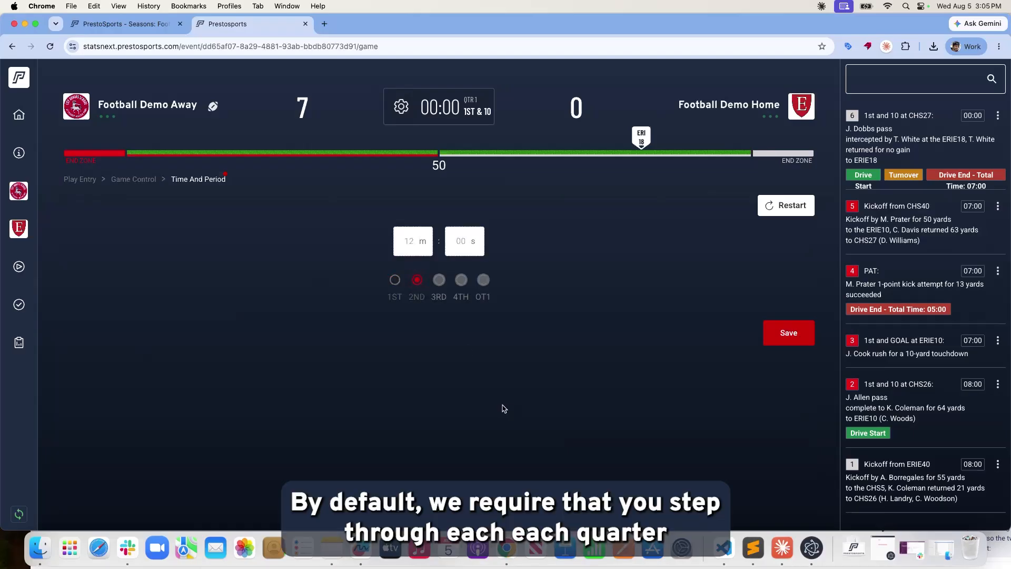
click(790, 334)
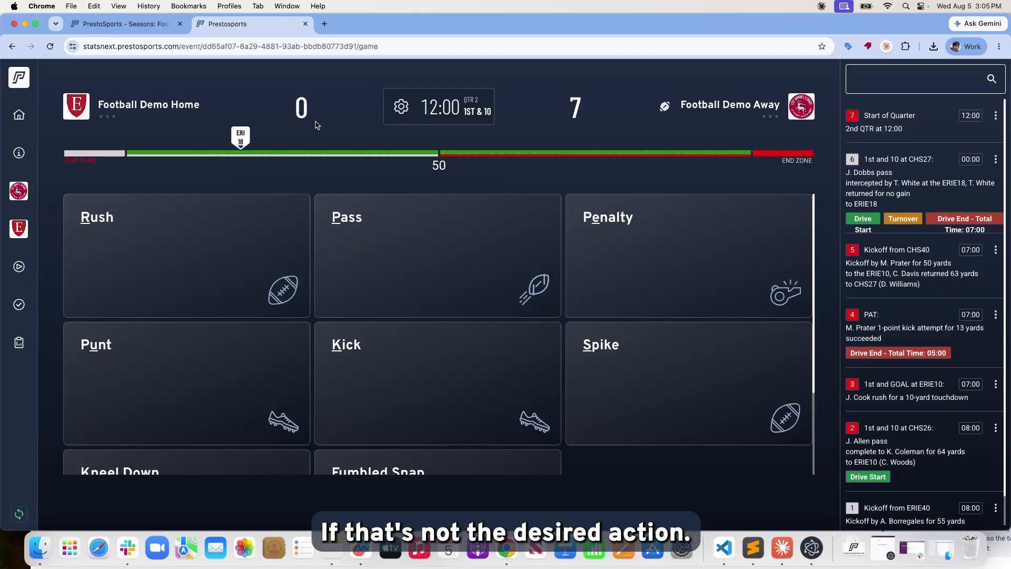
click(402, 107)
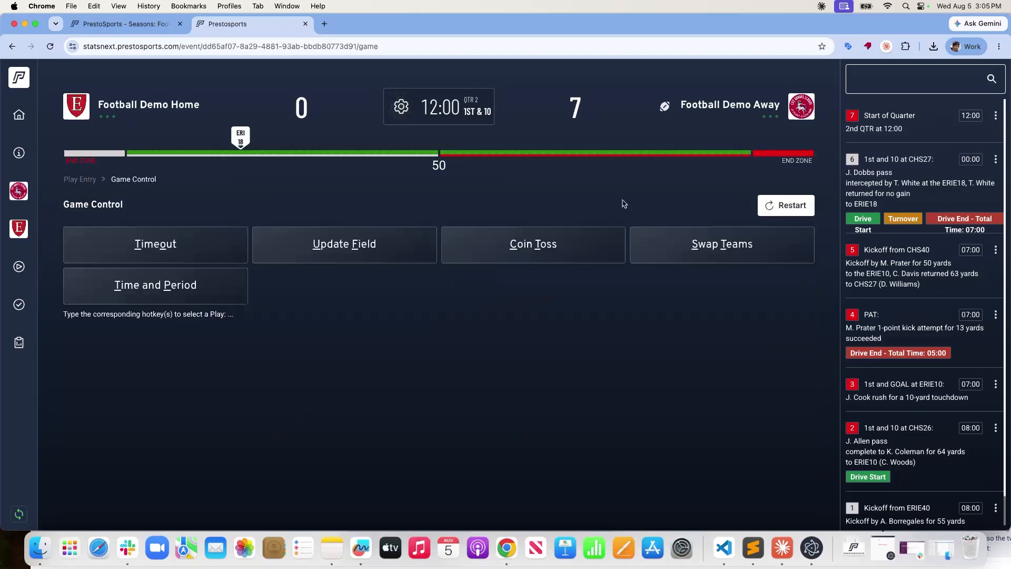
click(652, 242)
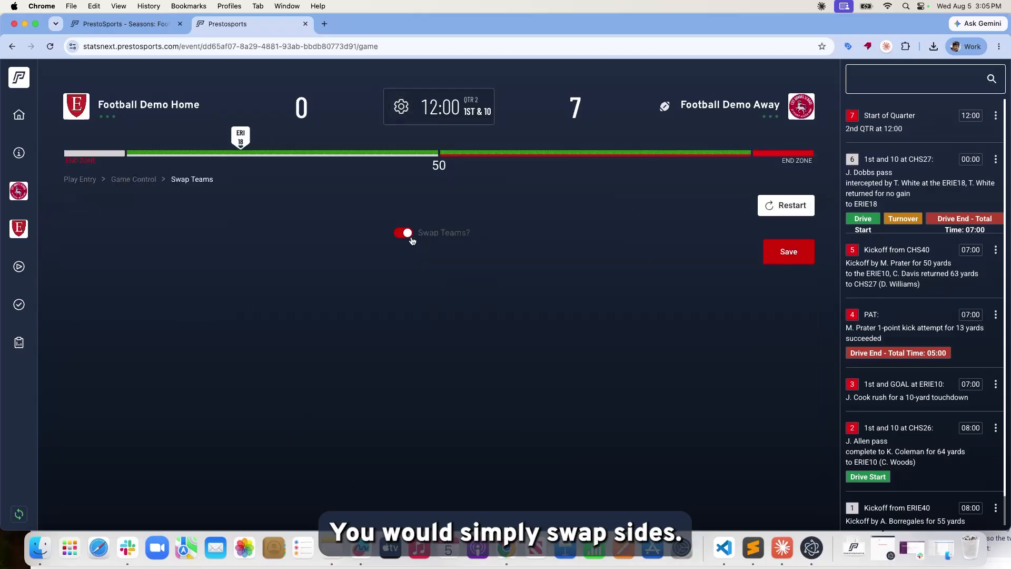
click(796, 205)
scroll(451, 226, down, 4)
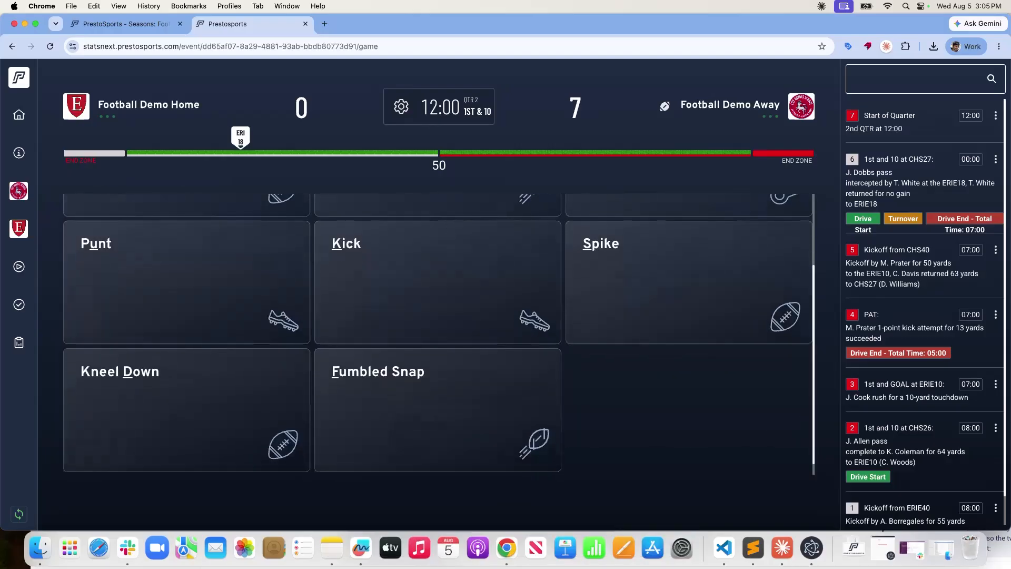
scroll(304, 284, up, 4)
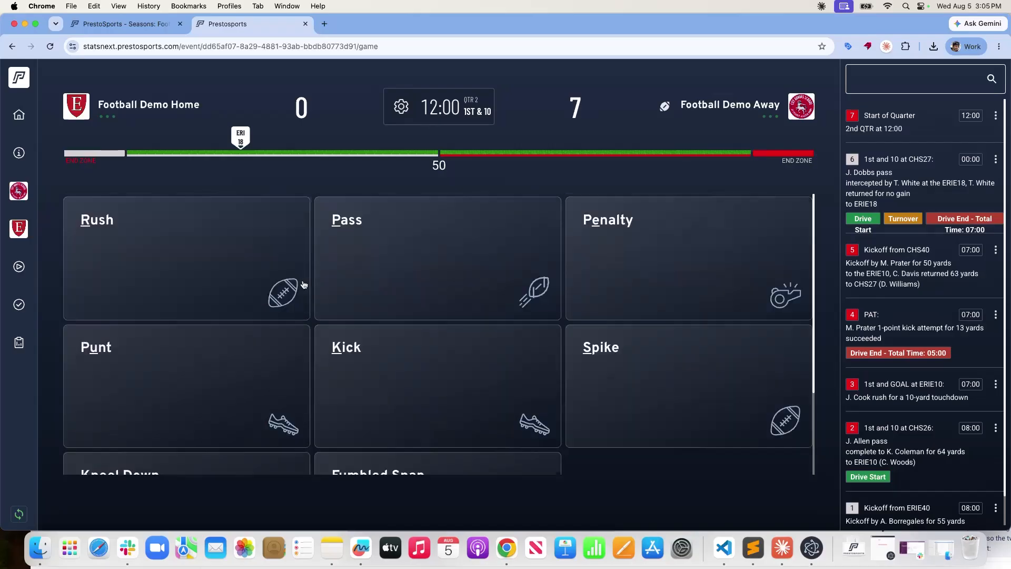
Log a 17 QB pass incomplete to receiver number 00, broken up by 21 S.
click(352, 224)
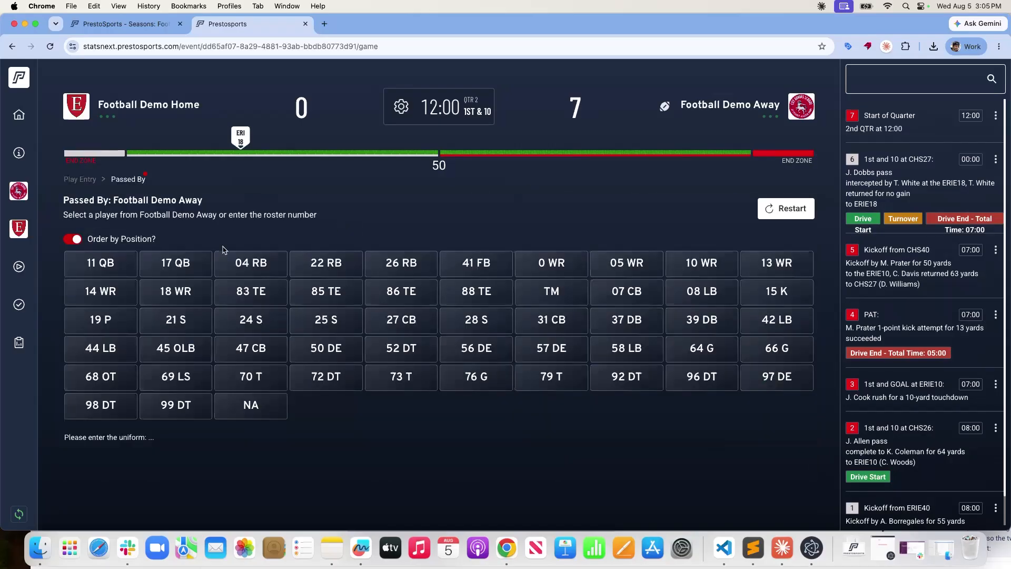
click(177, 261)
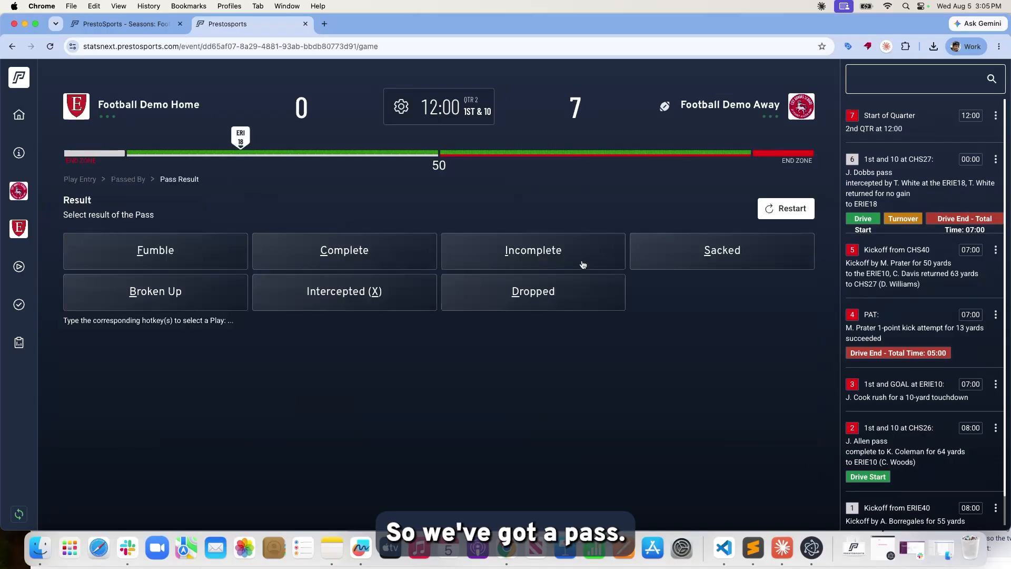
click(525, 263)
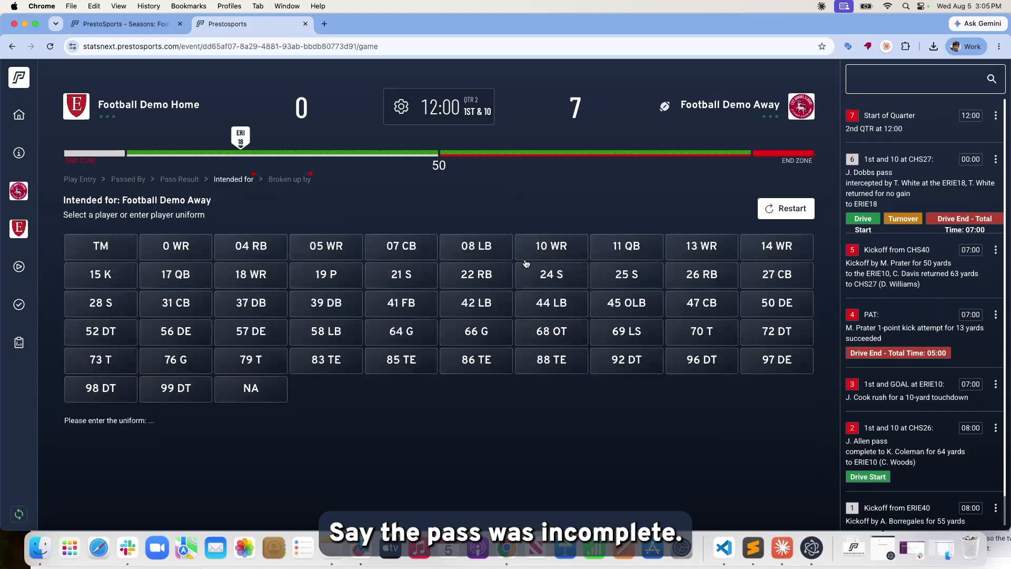
text(0)
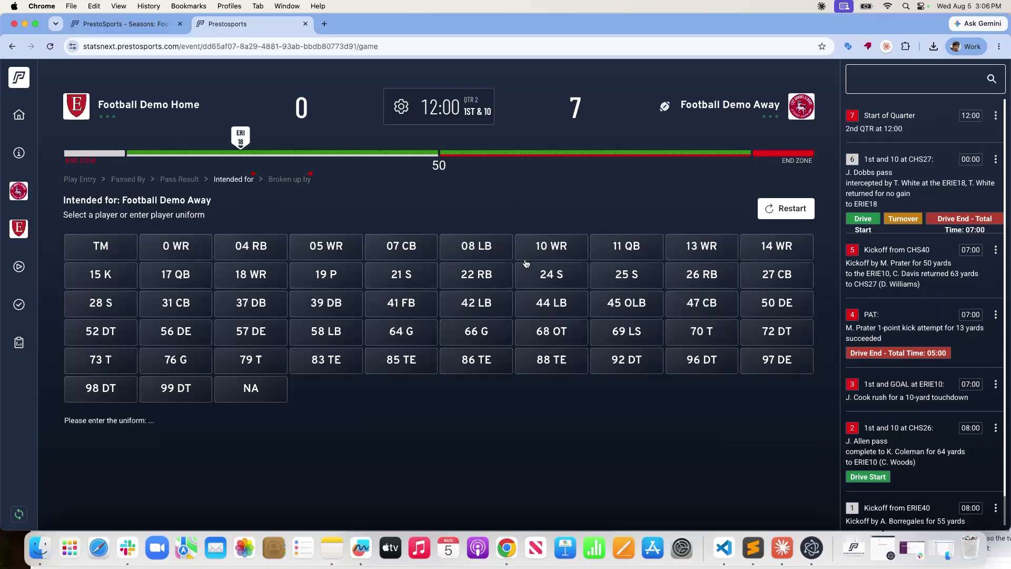
text(0)
key(Return)
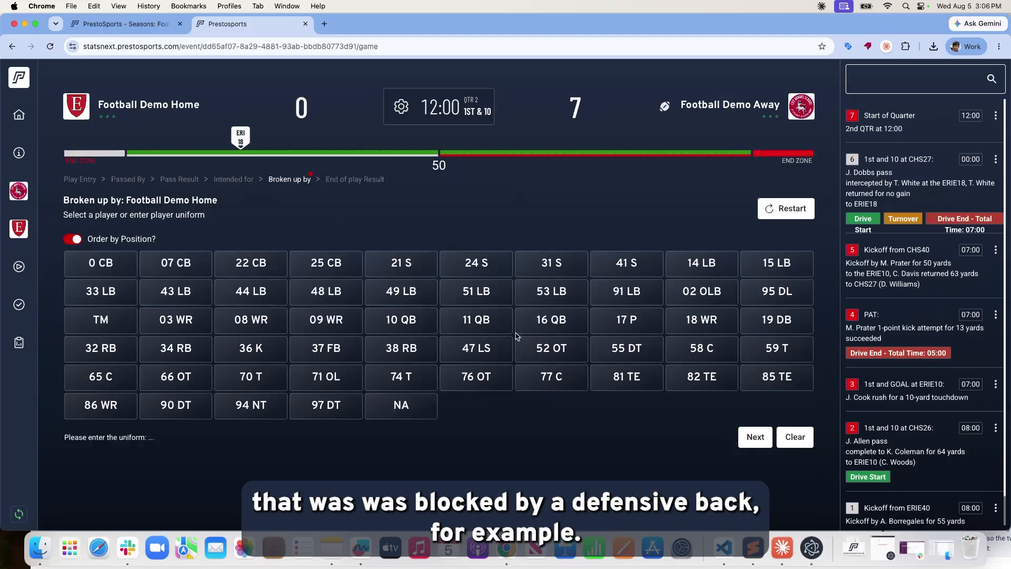
click(404, 260)
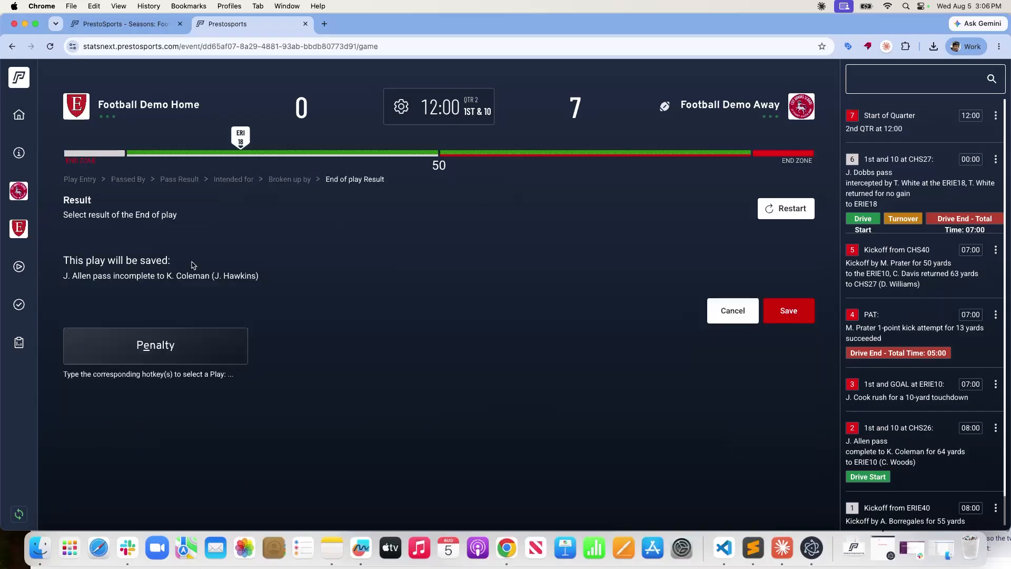
click(809, 313)
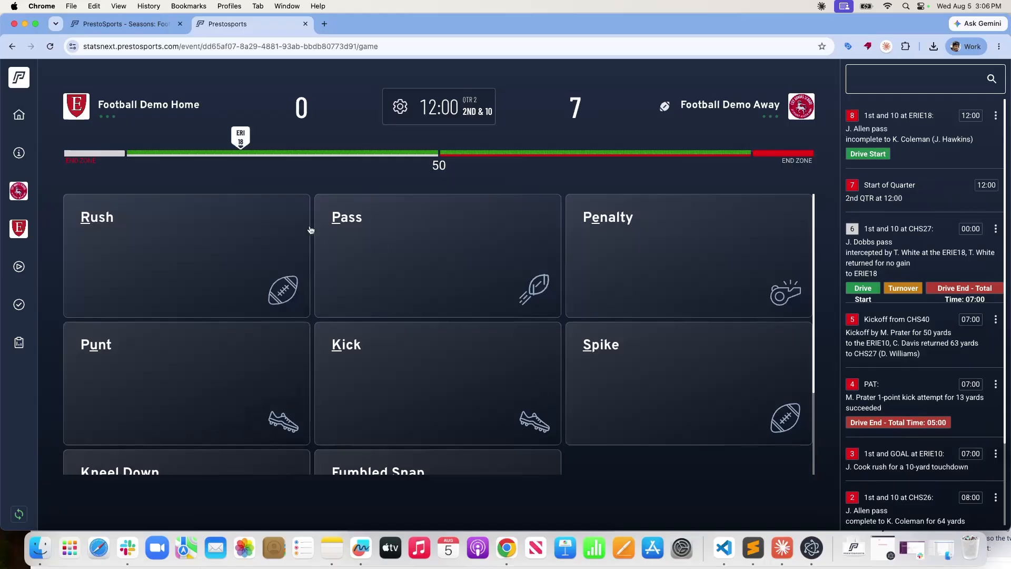
Abandon a punt entry and start a 17 QB pass marked sacked by 02 OLB.
click(110, 349)
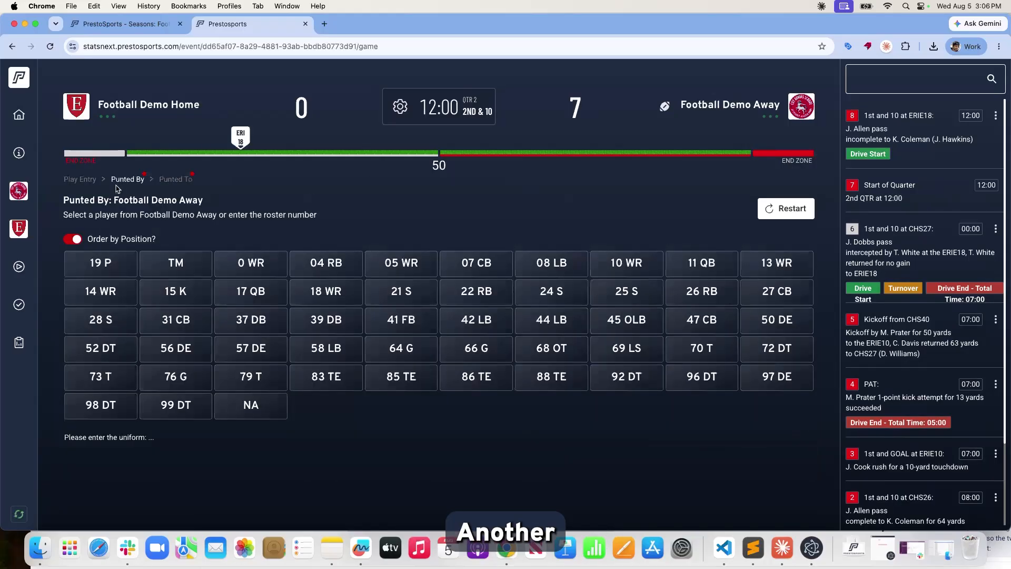
click(83, 182)
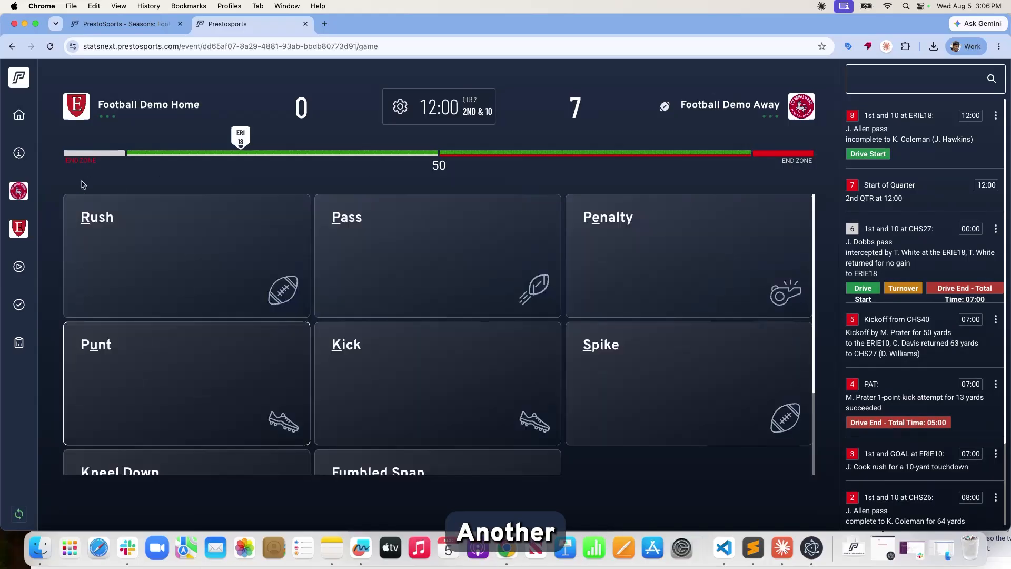
click(385, 248)
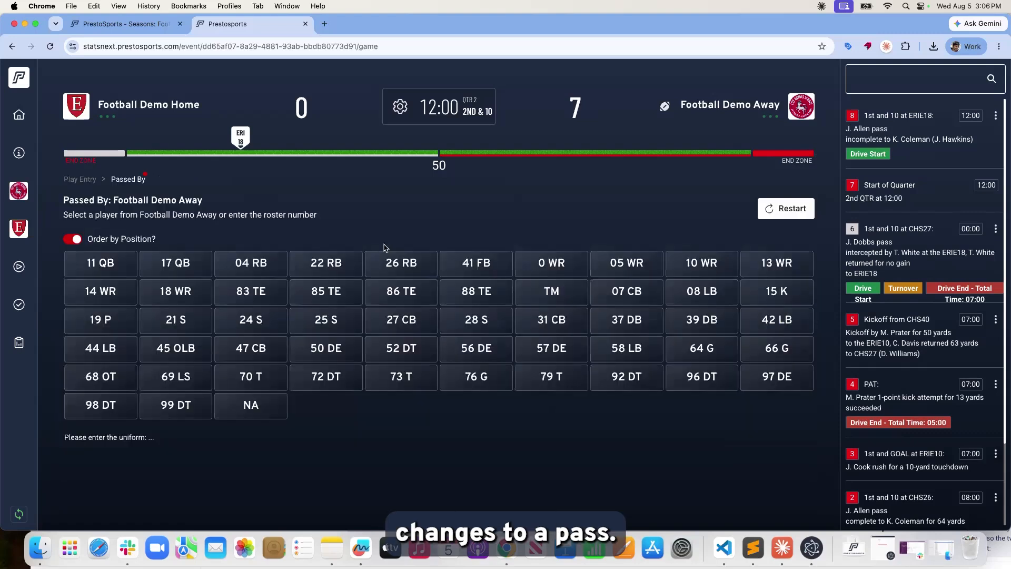
click(147, 270)
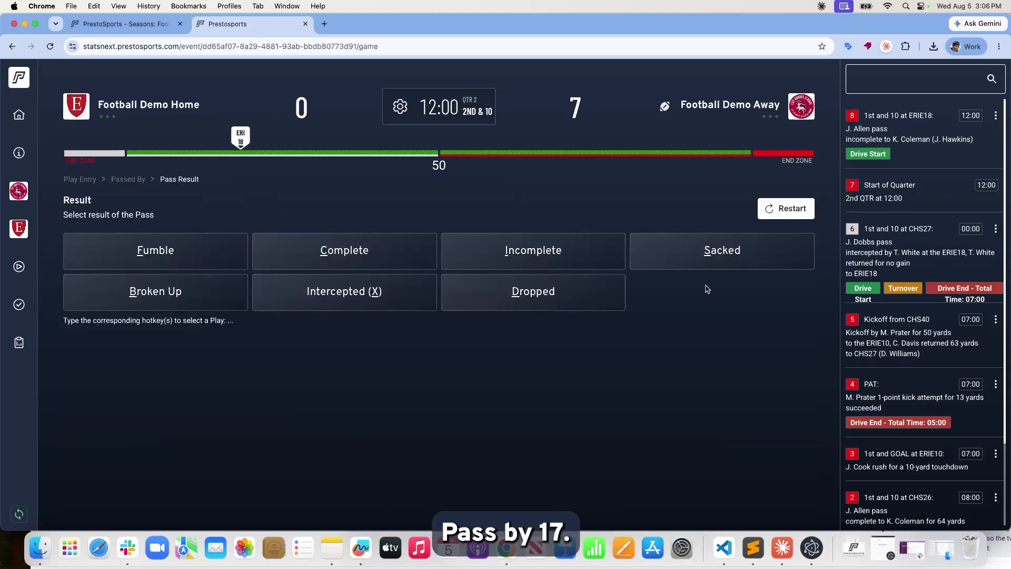
click(721, 263)
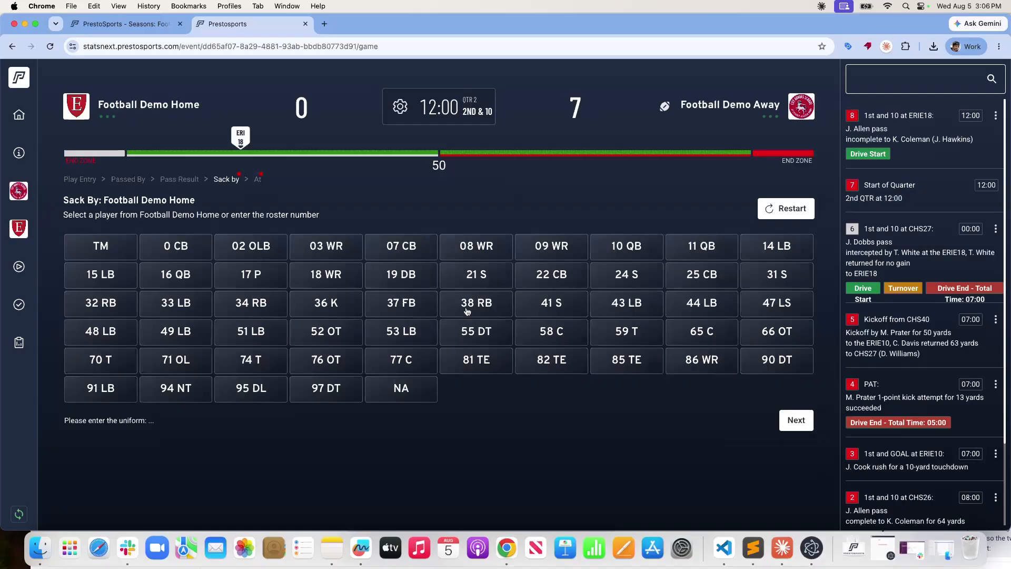
click(269, 255)
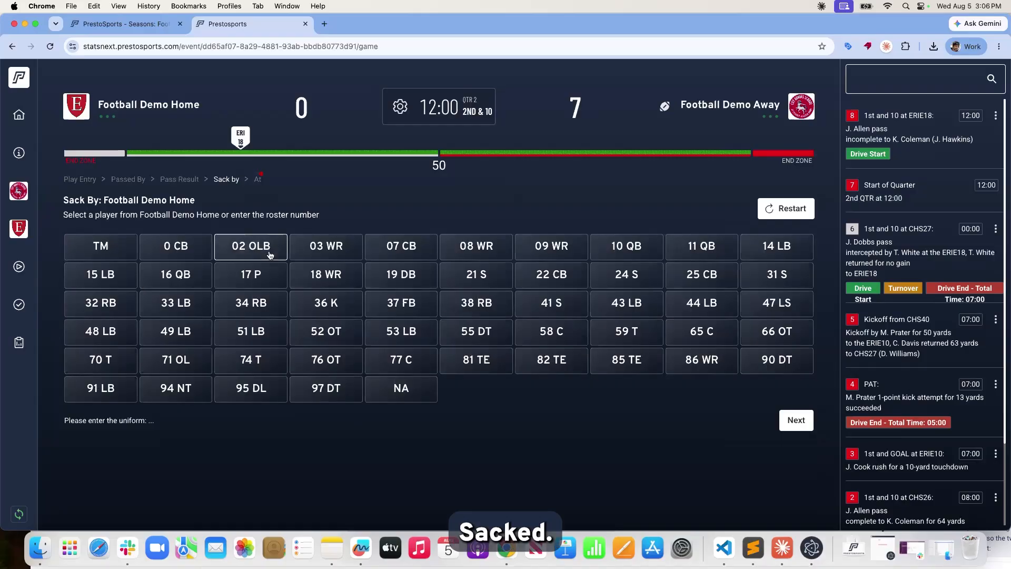
click(802, 424)
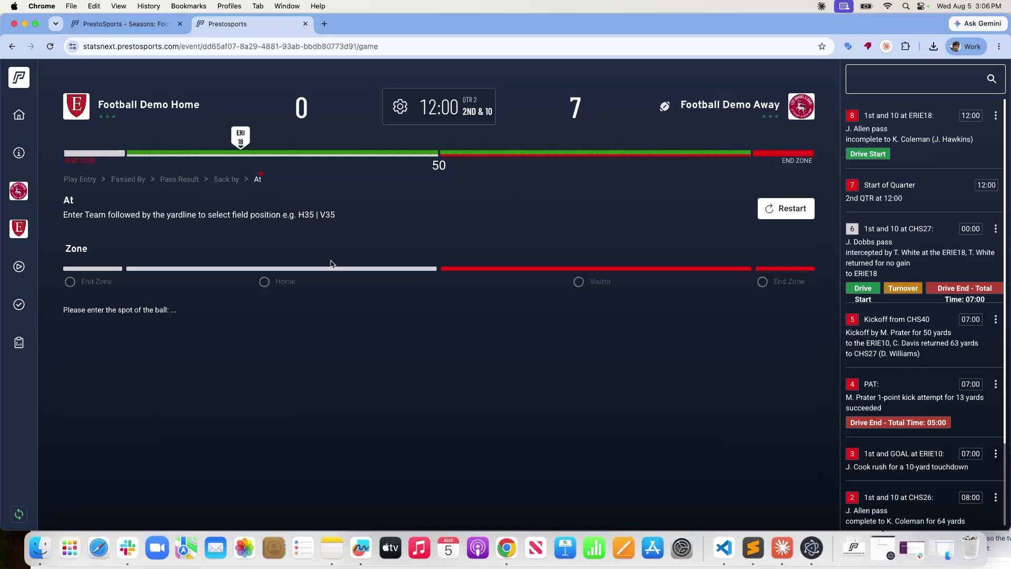
click(226, 180)
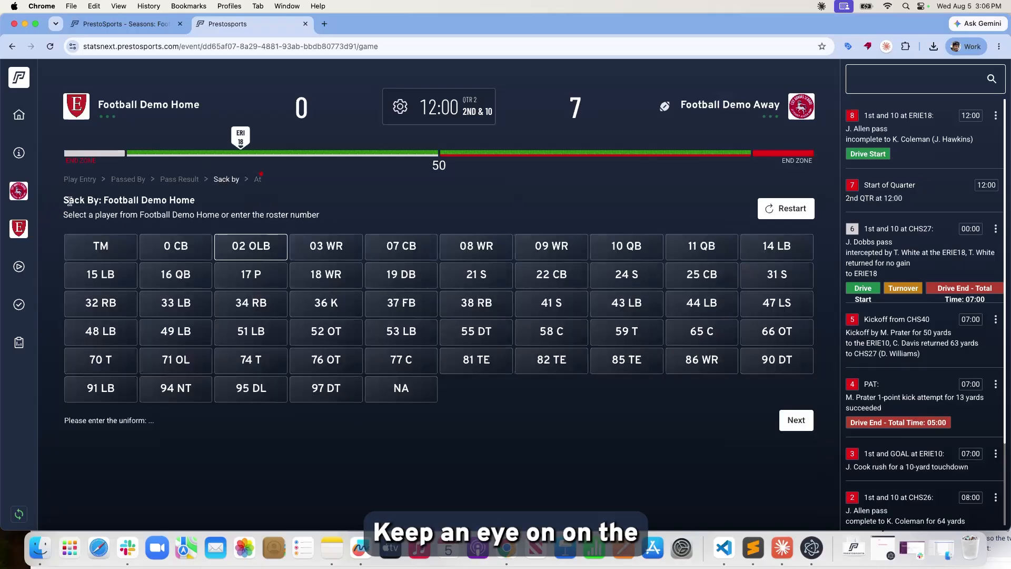
Highlight the Football Demo Home team name in the Sack By heading.
drag(64, 200, 214, 212)
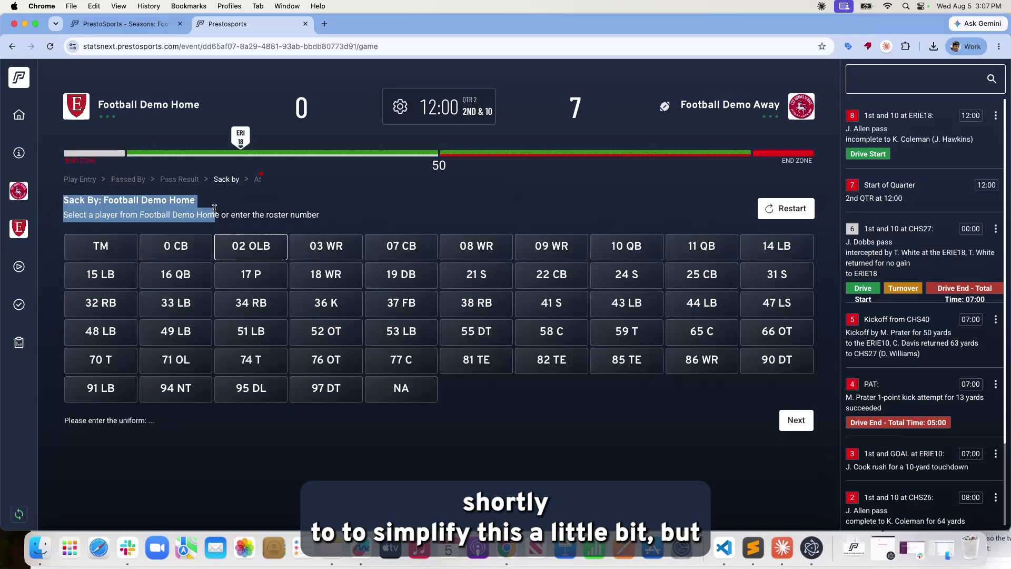
click(129, 210)
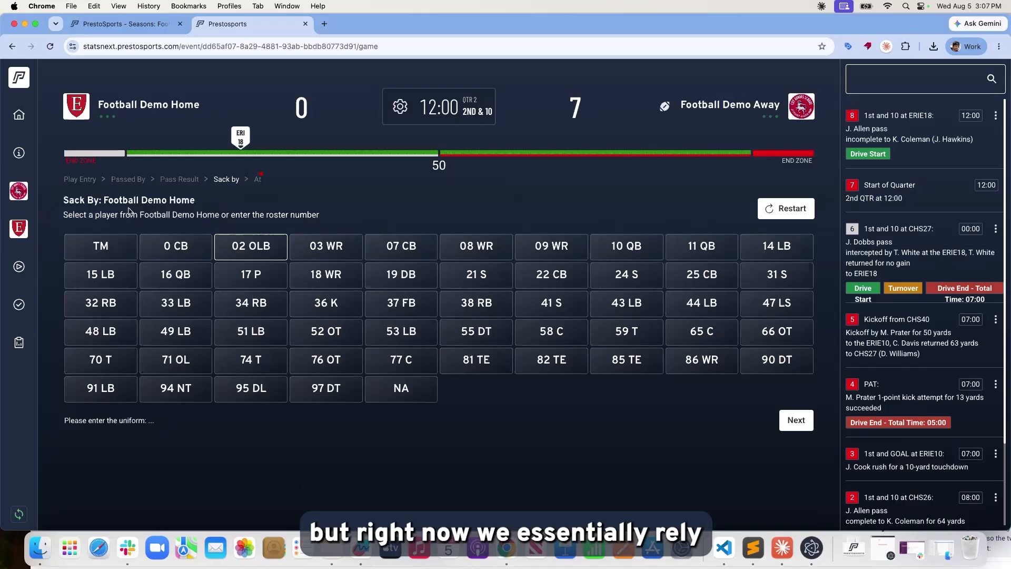
drag(103, 201, 202, 202)
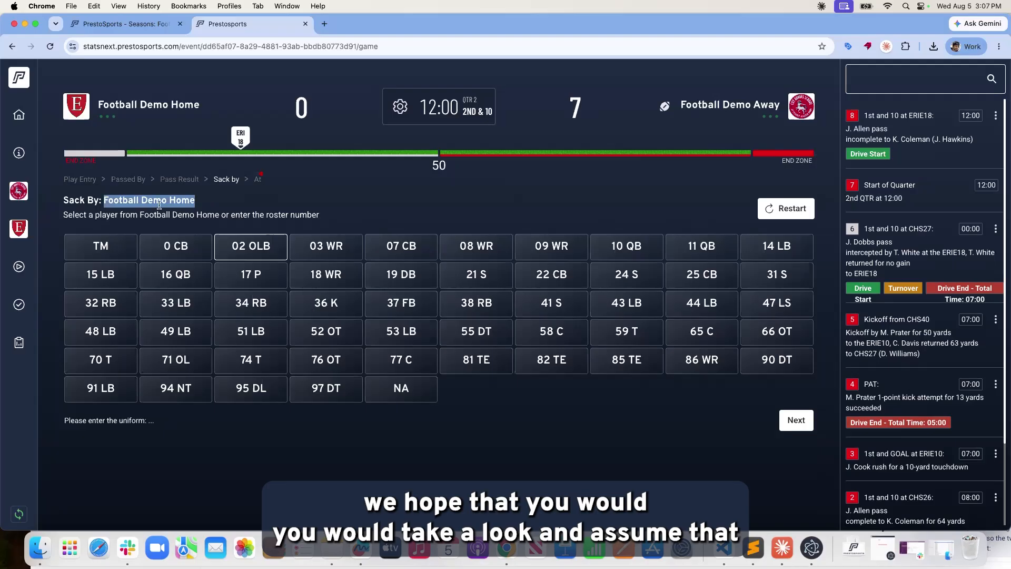
click(104, 200)
drag(102, 200, 189, 201)
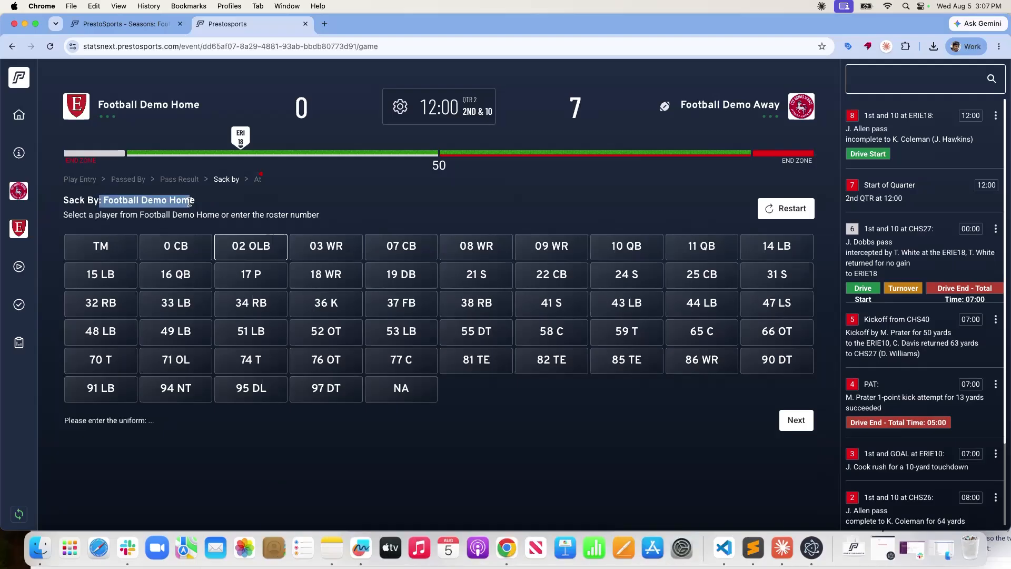
click(189, 202)
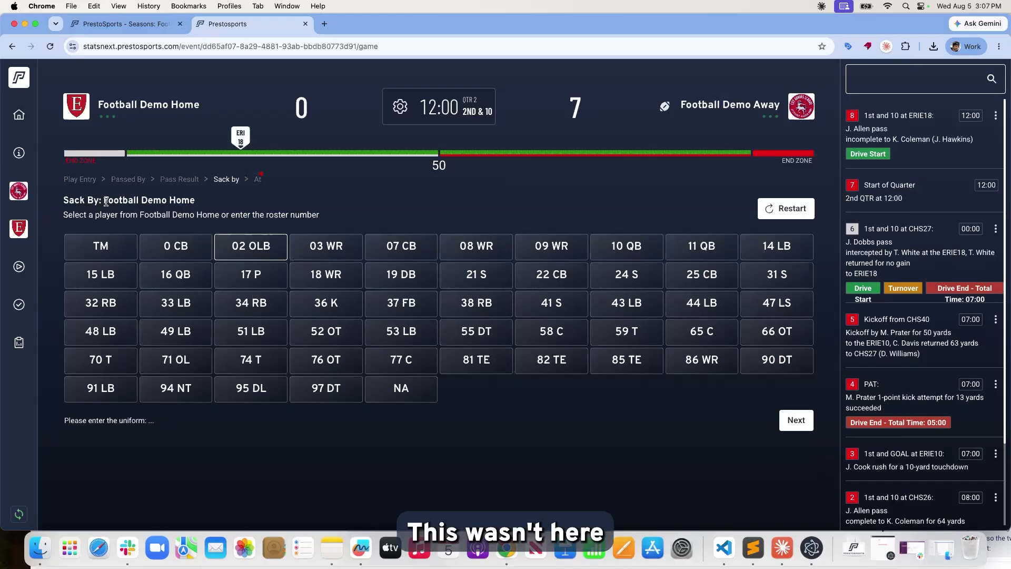
drag(104, 201, 197, 203)
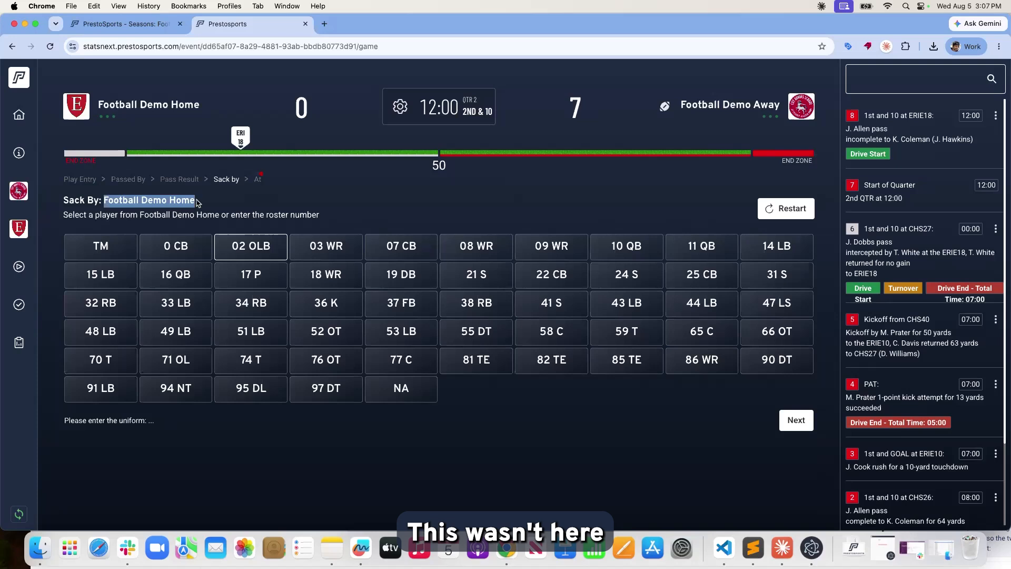
click(171, 198)
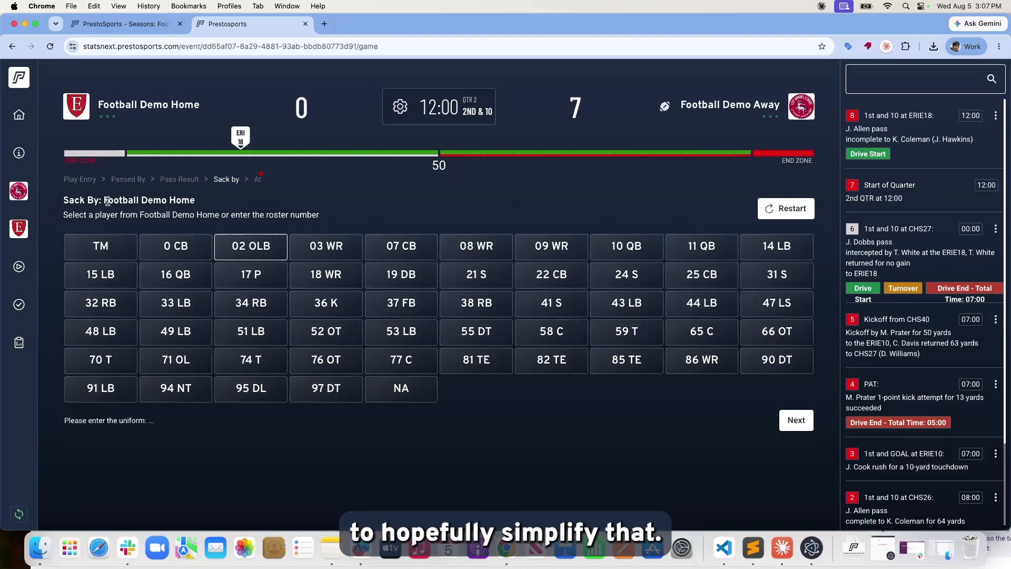
Spot the sack at the Home 20, corrected from 16, as end of play, and save.
click(258, 179)
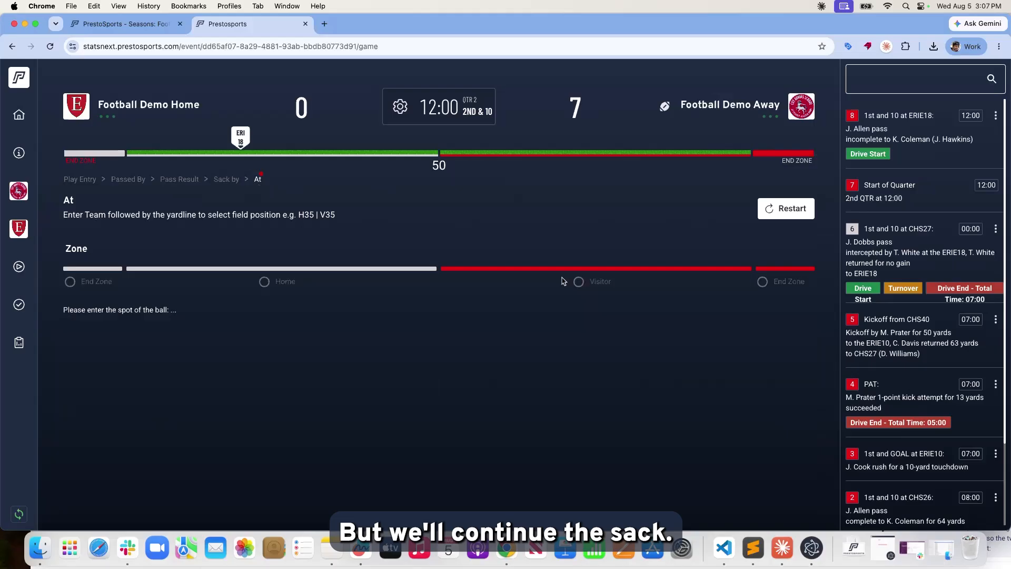
click(264, 281)
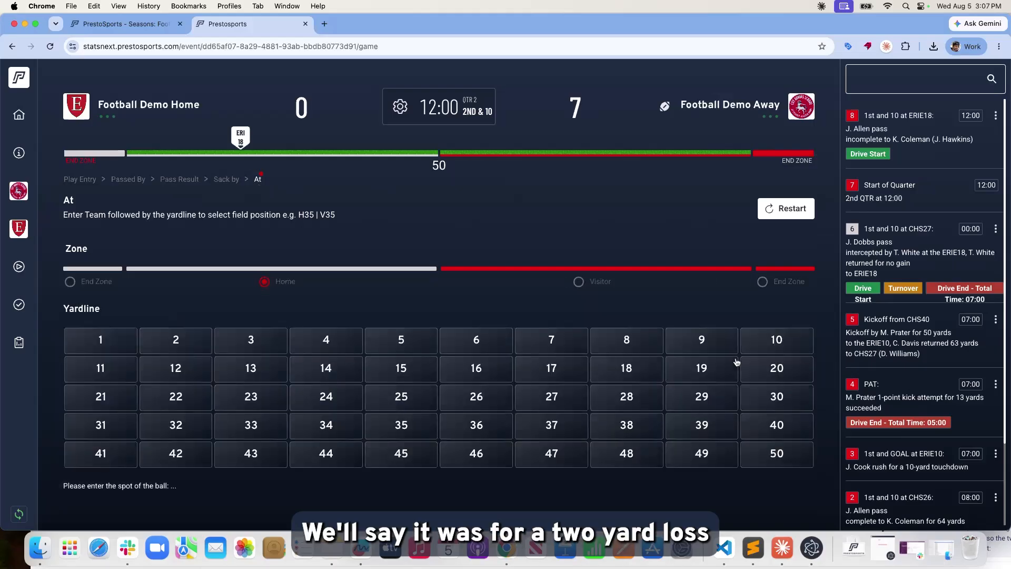
click(476, 369)
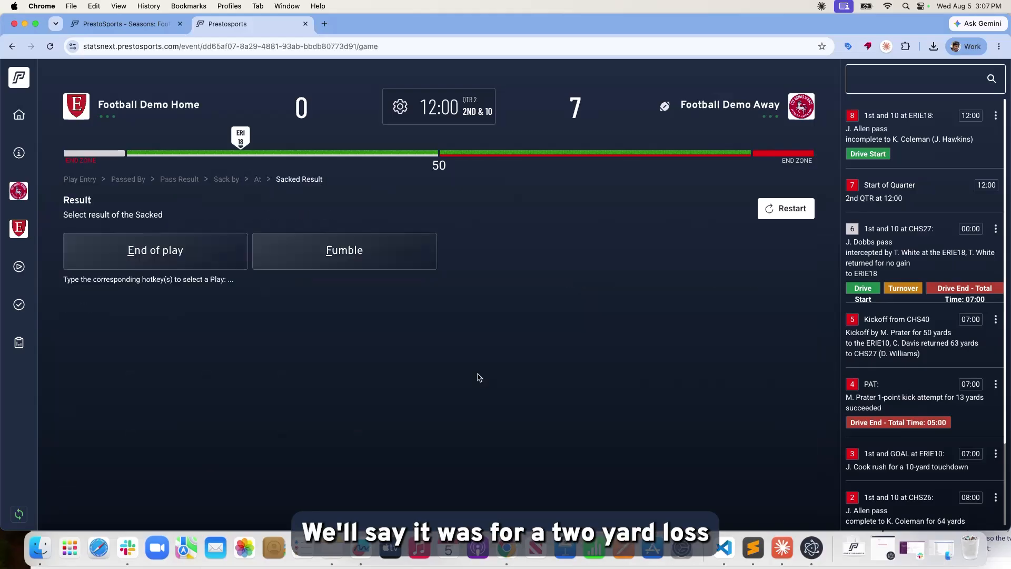
click(149, 251)
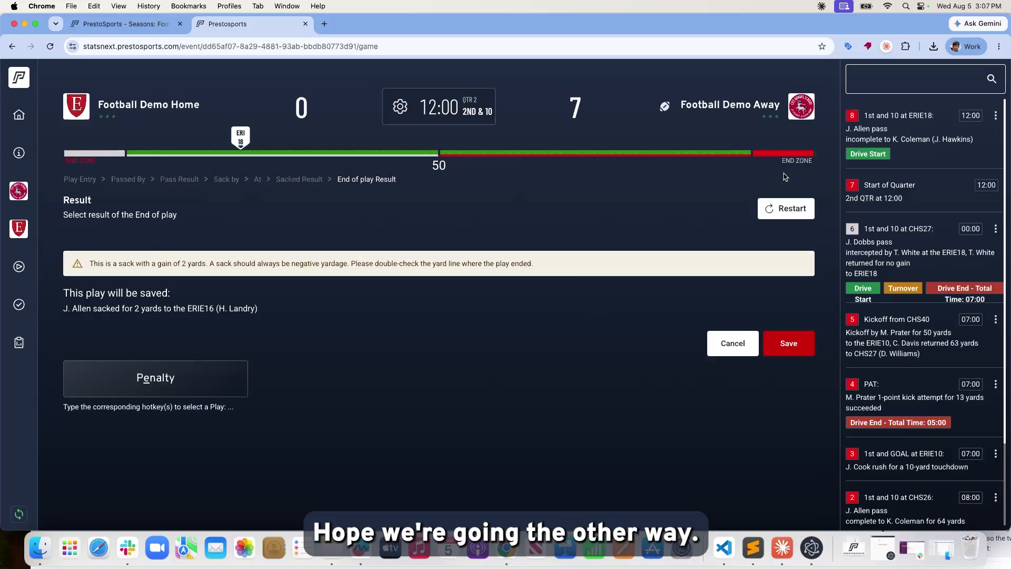
click(297, 182)
click(257, 181)
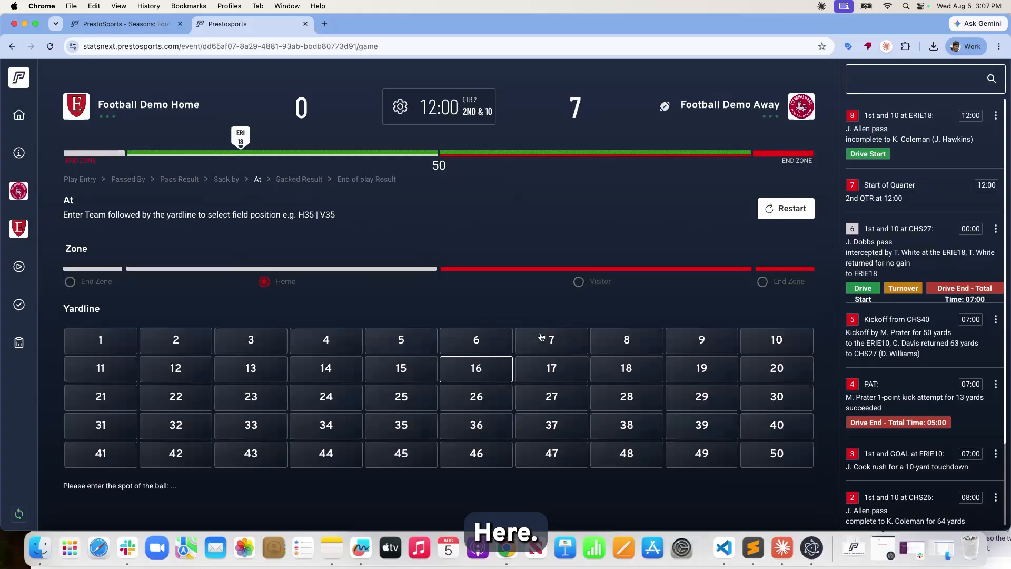
click(768, 369)
click(788, 311)
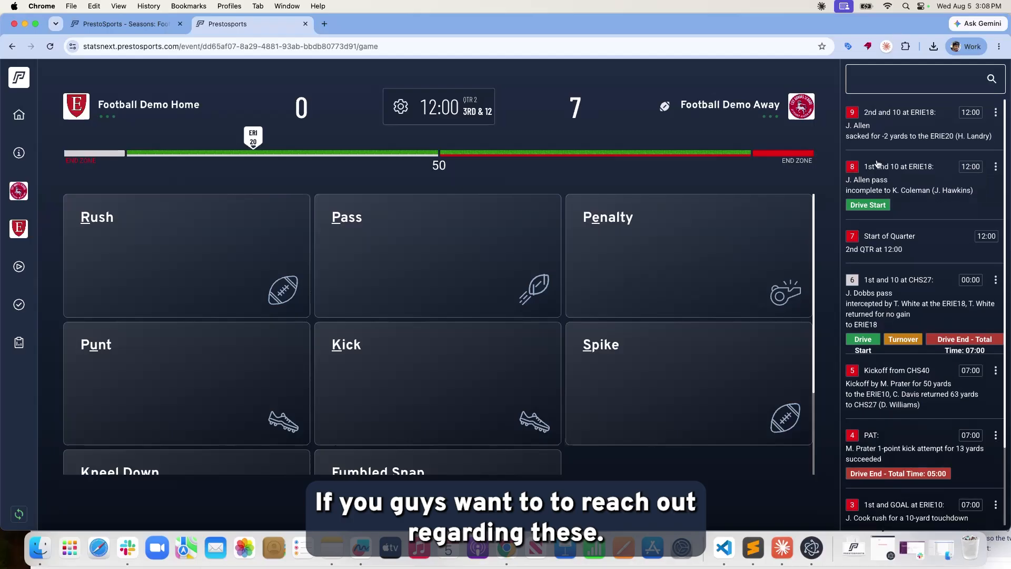
Scroll through the play log, then open Game Reports to view the box score.
scroll(877, 164, down, 3)
scroll(877, 164, down, 2)
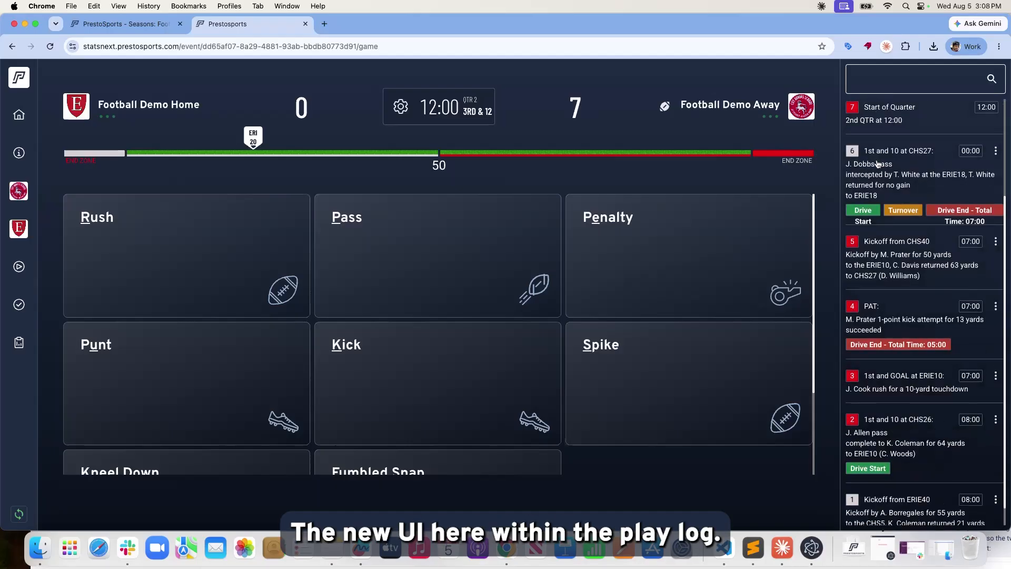
scroll(877, 164, up, 5)
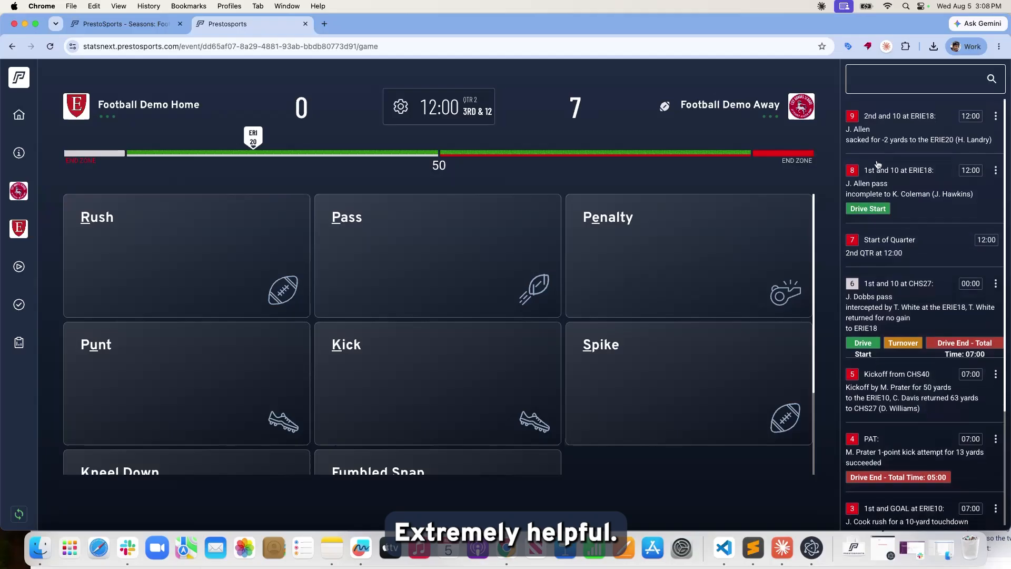
scroll(389, 263, down, 1)
scroll(389, 263, down, 3)
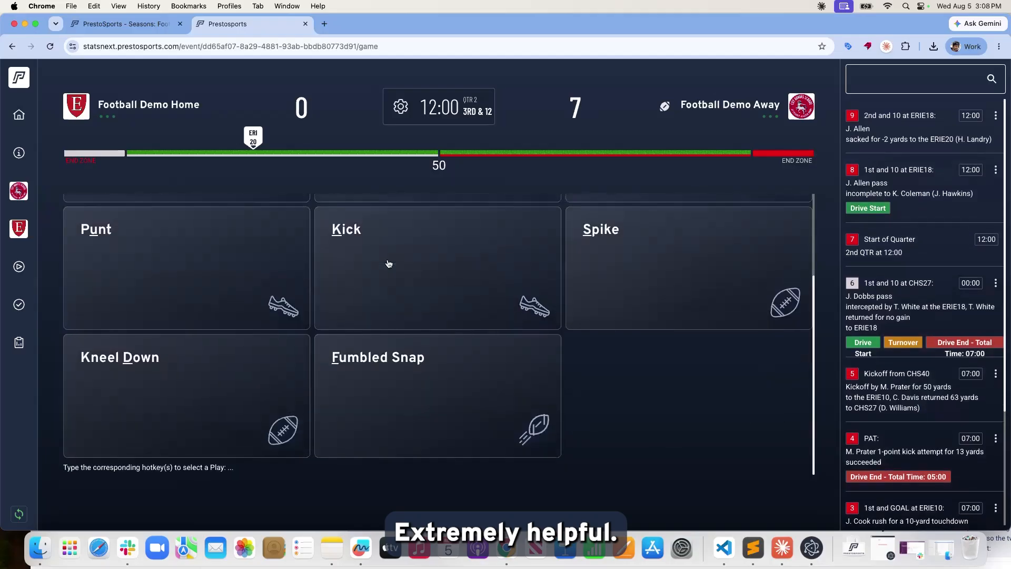
scroll(510, 439, up, 4)
scroll(239, 338, down, 2)
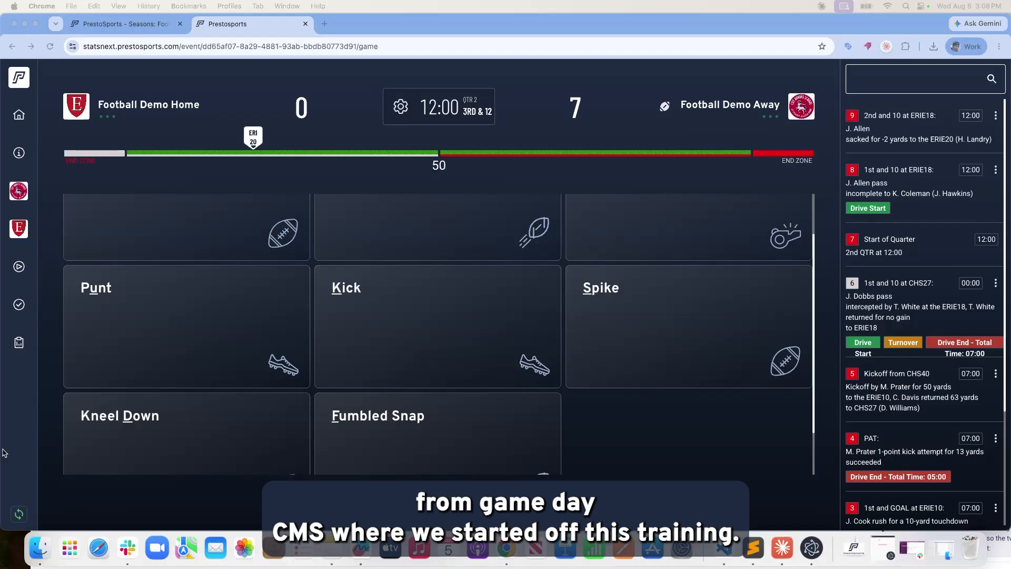
click(18, 343)
scroll(285, 353, down, 7)
Preview the Team Stats print, cancel it, and return to the season event page.
scroll(286, 358, down, 3)
scroll(285, 355, up, 7)
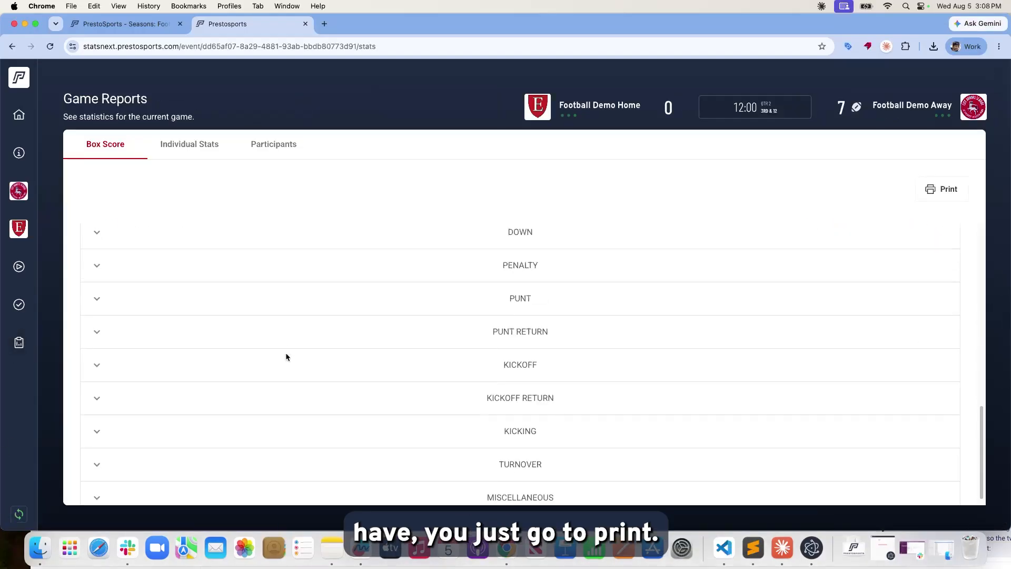
click(947, 197)
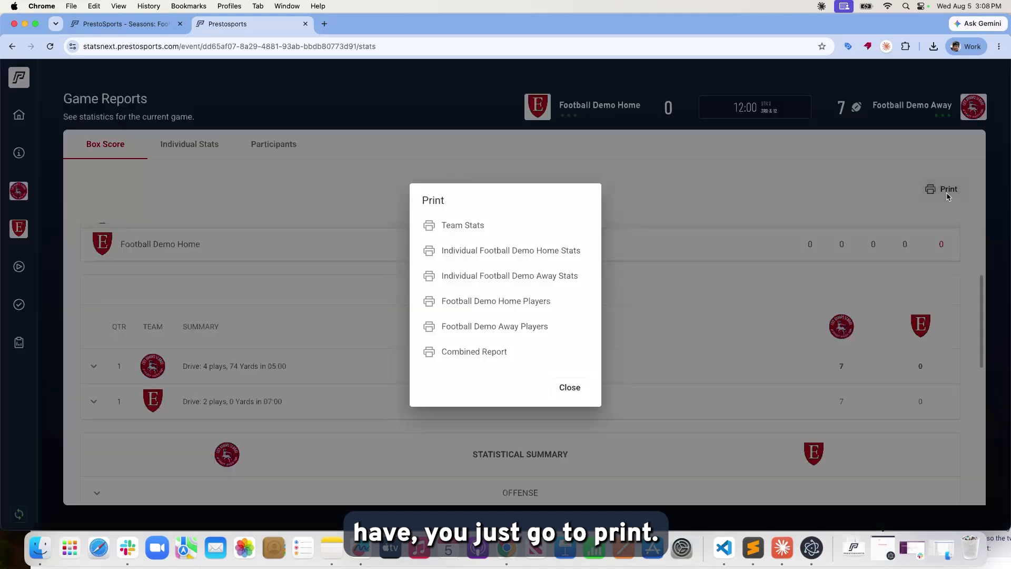
click(478, 230)
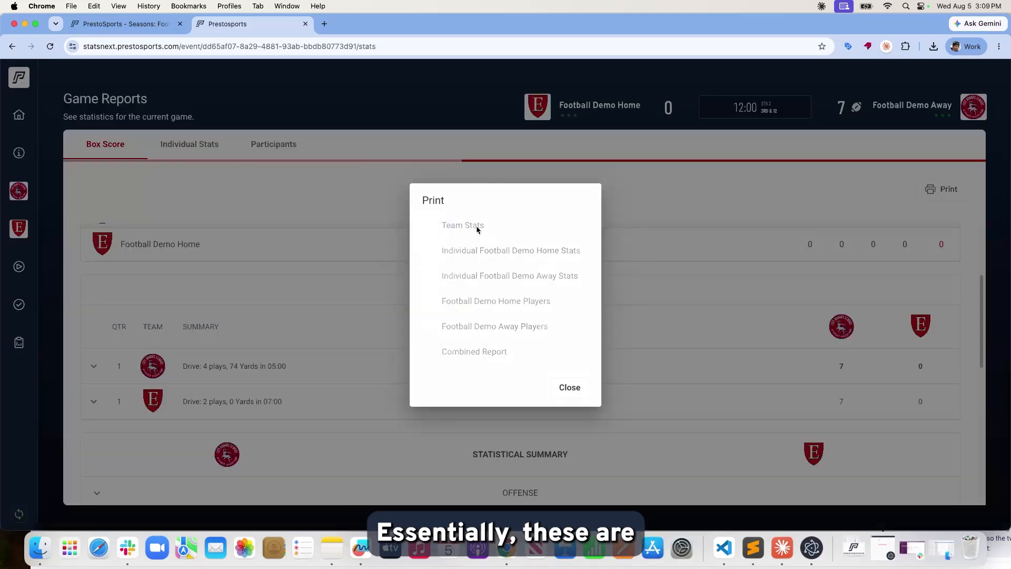
scroll(466, 232, down, 5)
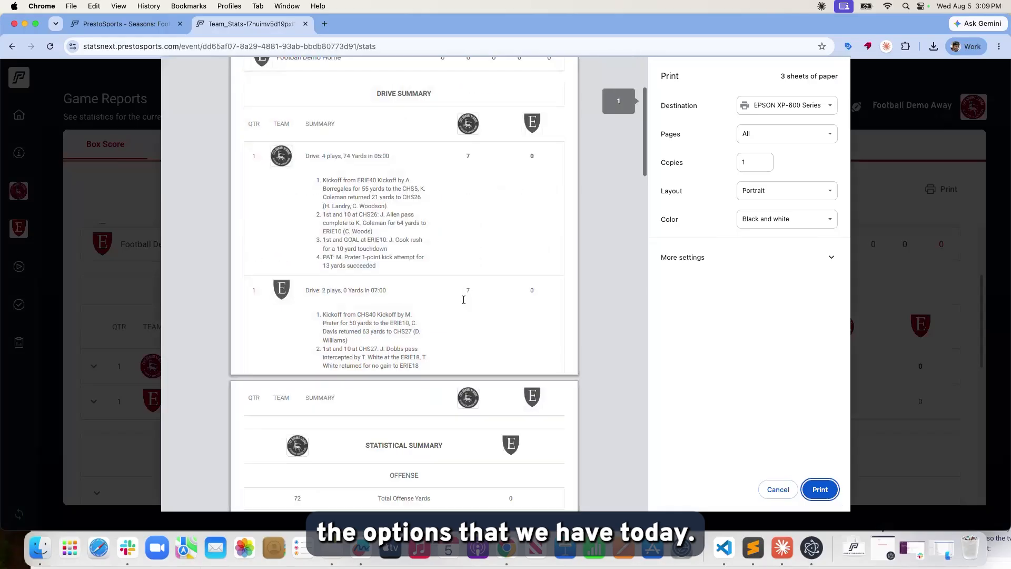
scroll(464, 303, down, 15)
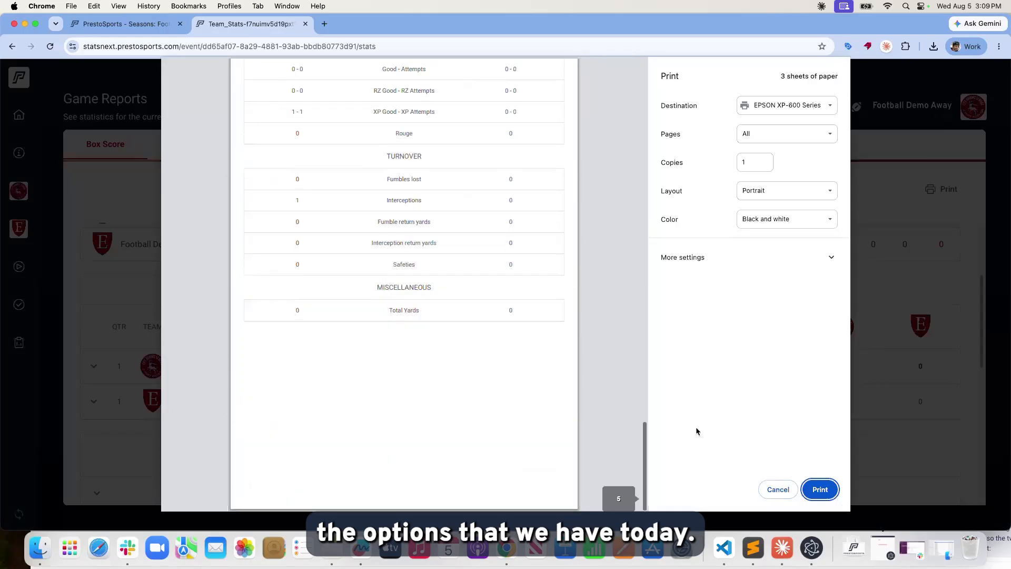
click(777, 489)
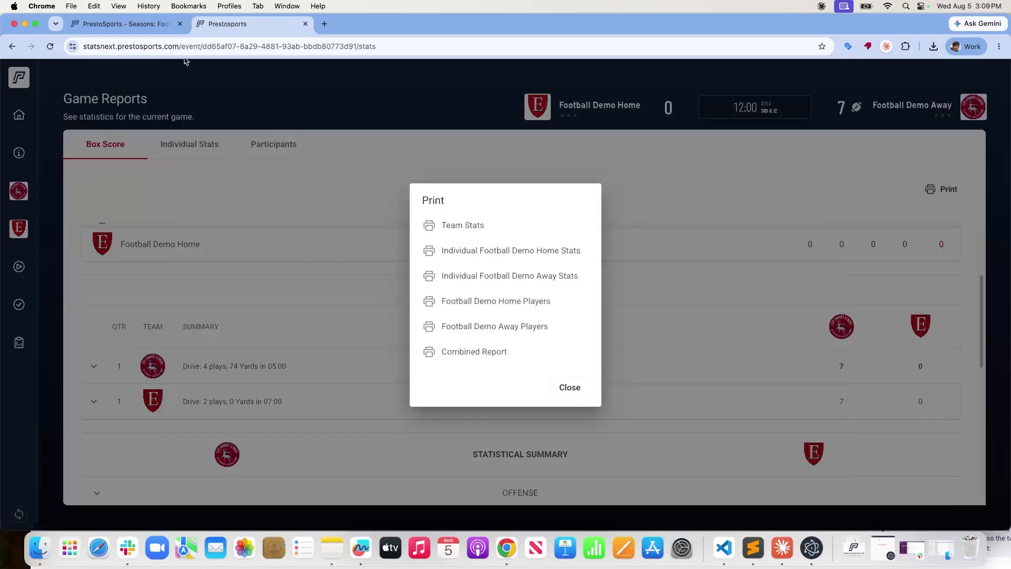
click(163, 30)
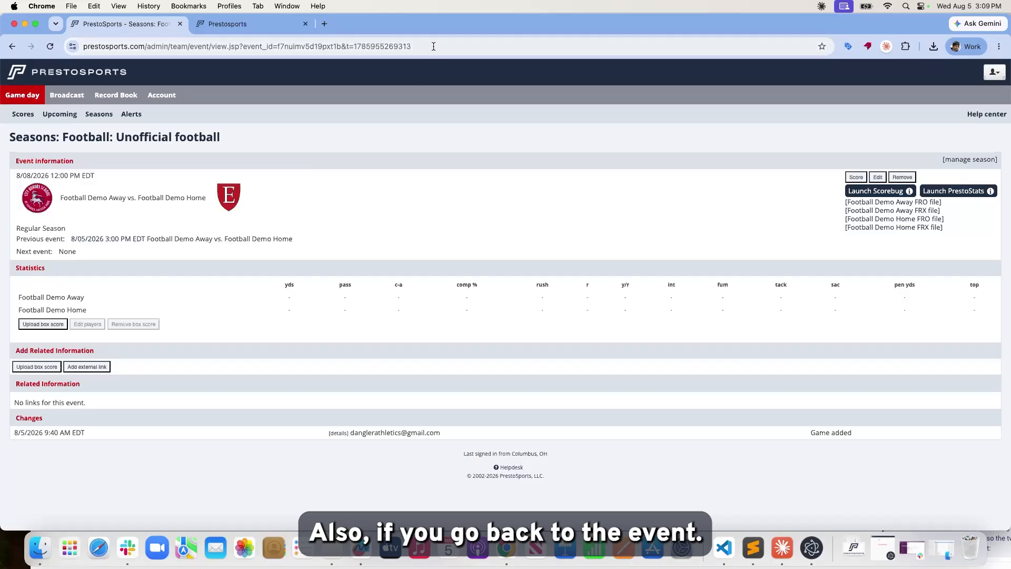
Reload the event page so the synced stats appear.
click(434, 49)
key(Return)
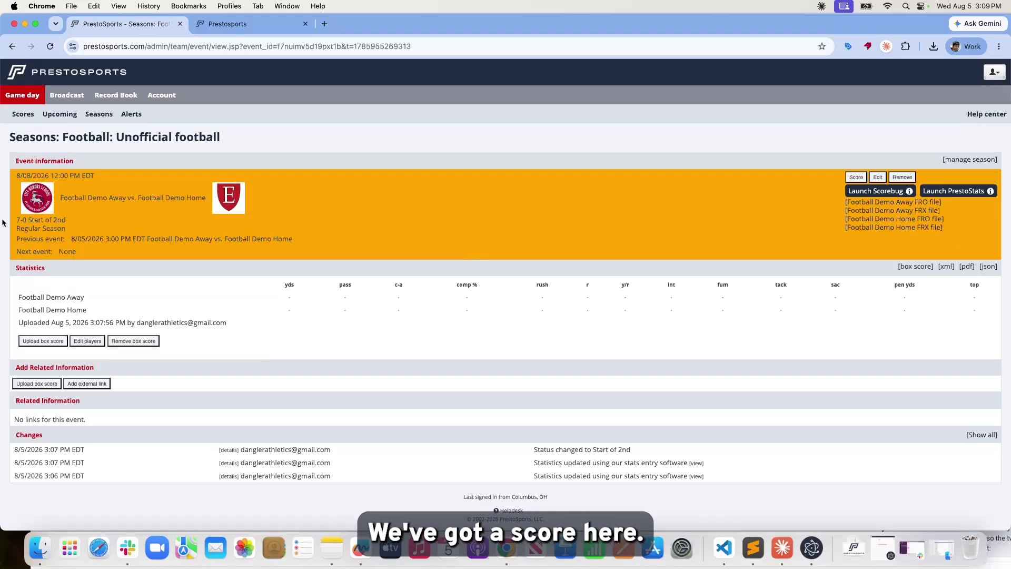
click(63, 220)
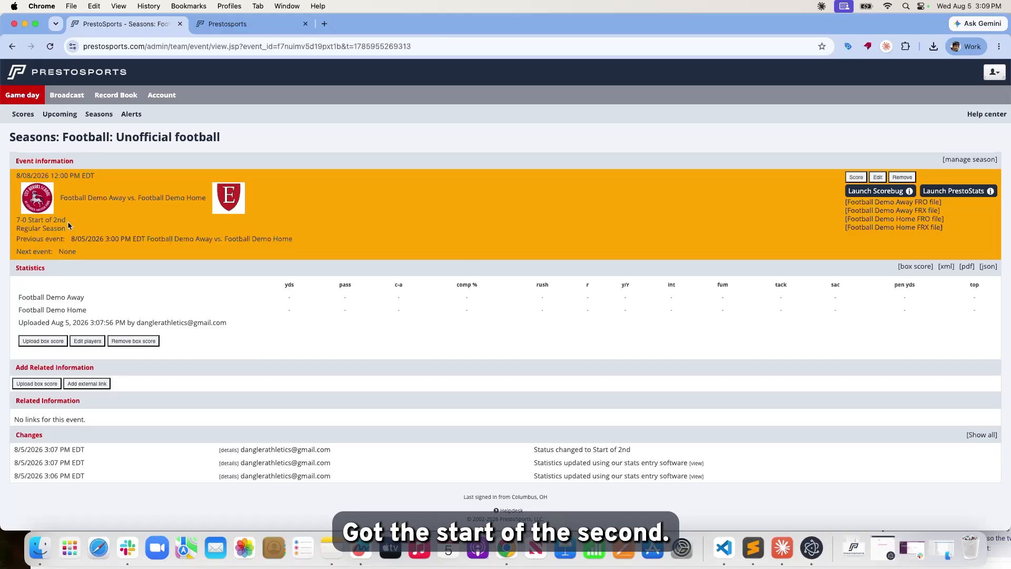
View the game's XML box score, then go back and open the box score history.
click(947, 267)
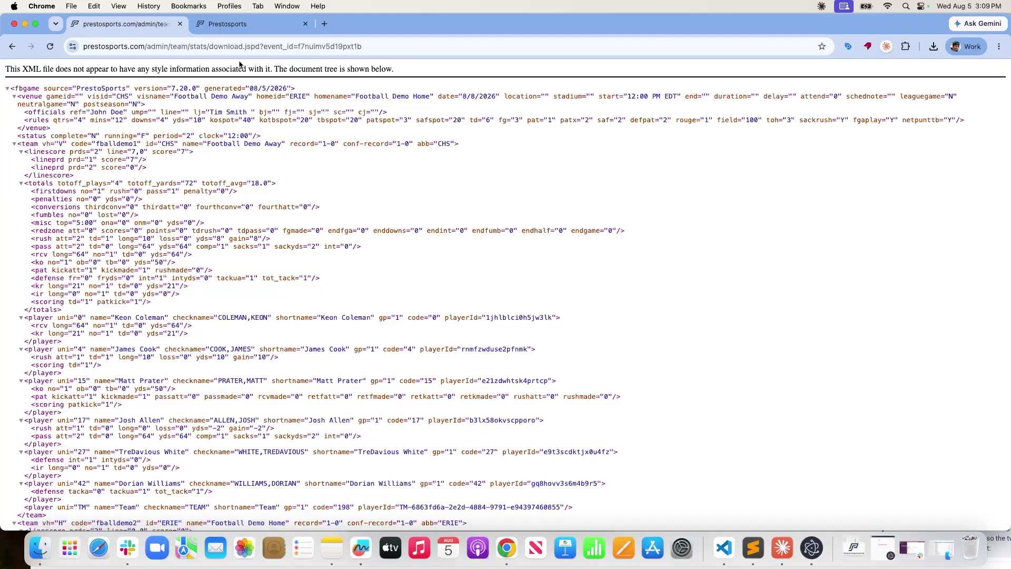
click(248, 29)
click(153, 27)
click(13, 47)
click(915, 266)
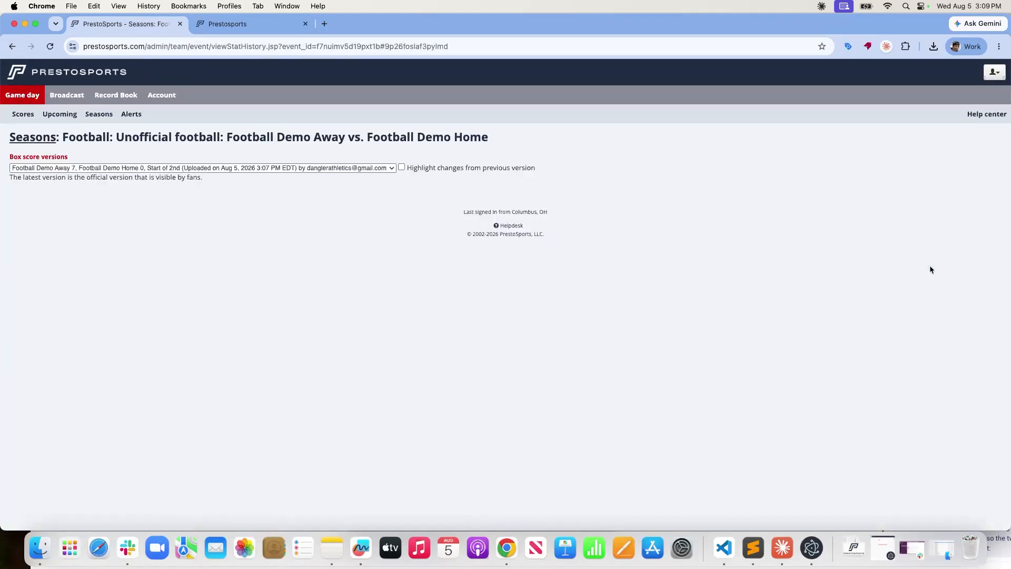
Display the earlier 3:03 PM box score version (1st - 07:00, Away 7, Home 0).
scroll(513, 362, down, 15)
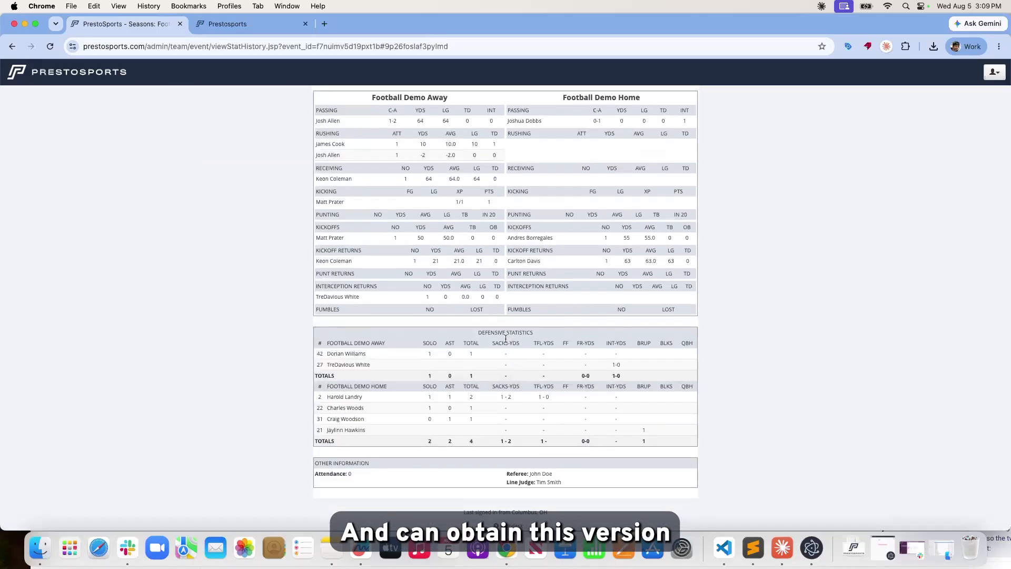
scroll(495, 332, up, 3)
scroll(474, 298, up, 12)
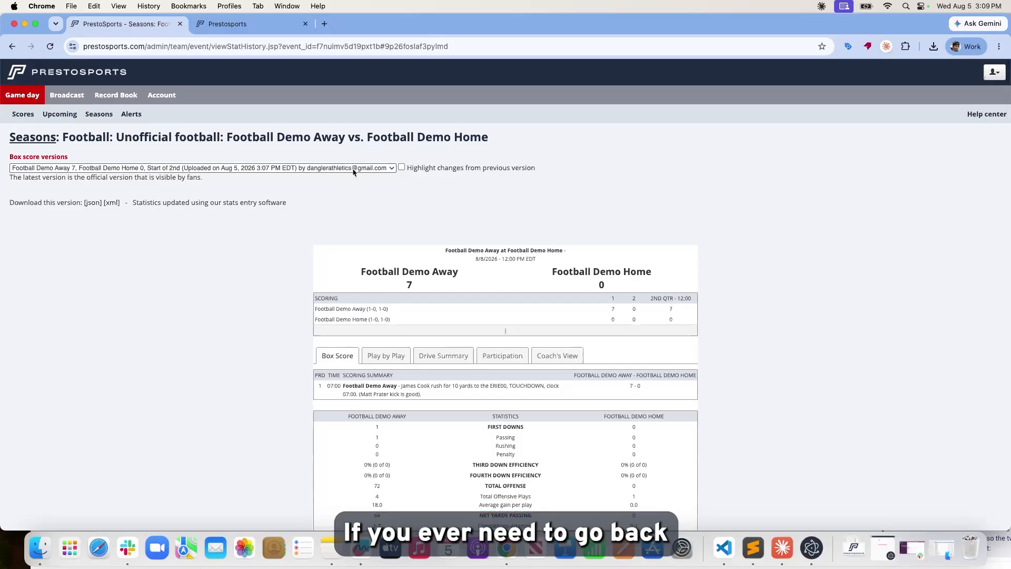
click(354, 169)
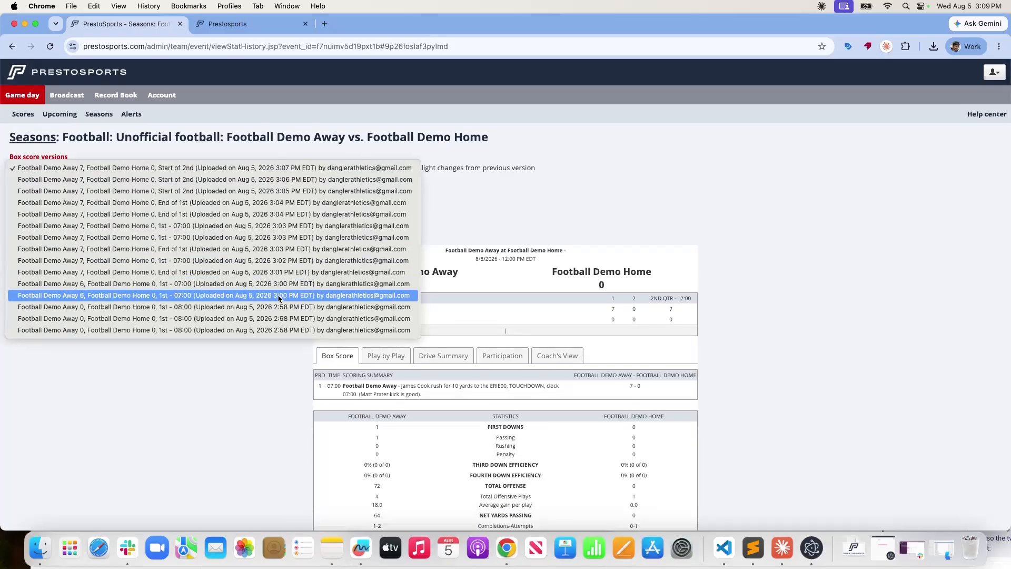
click(208, 238)
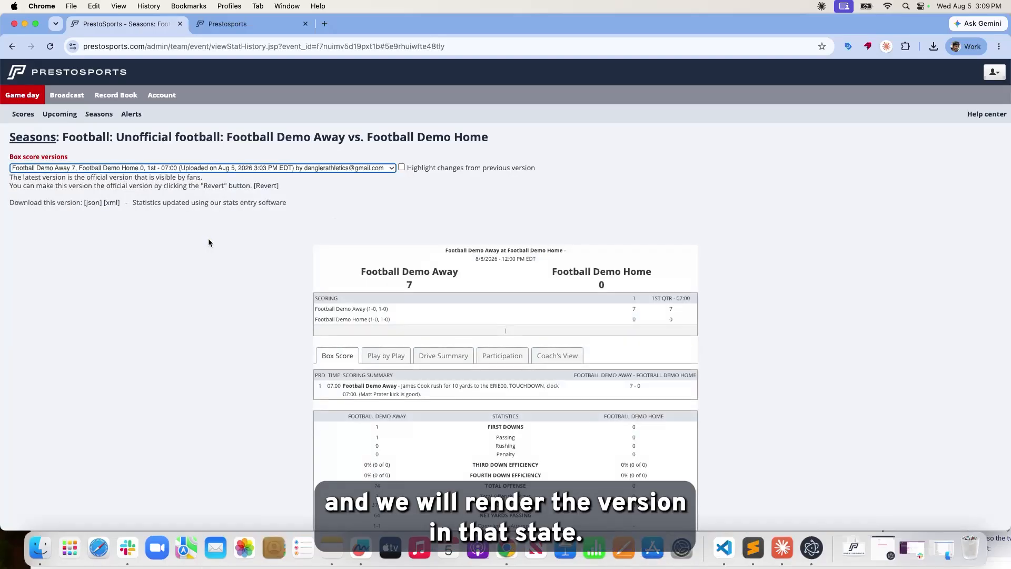
Close the report print options and return to the live play-entry screen.
click(204, 24)
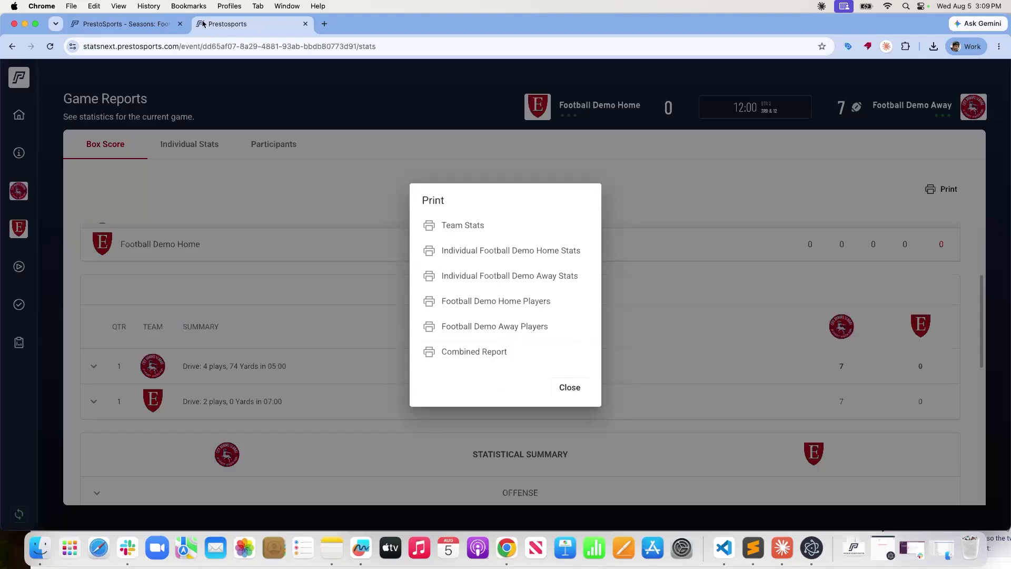
click(569, 388)
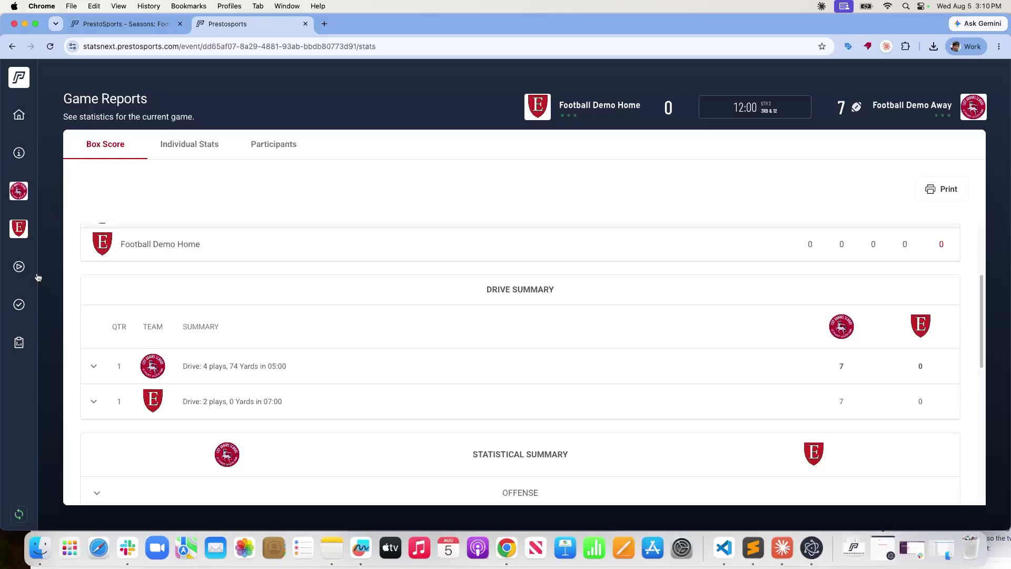
click(19, 266)
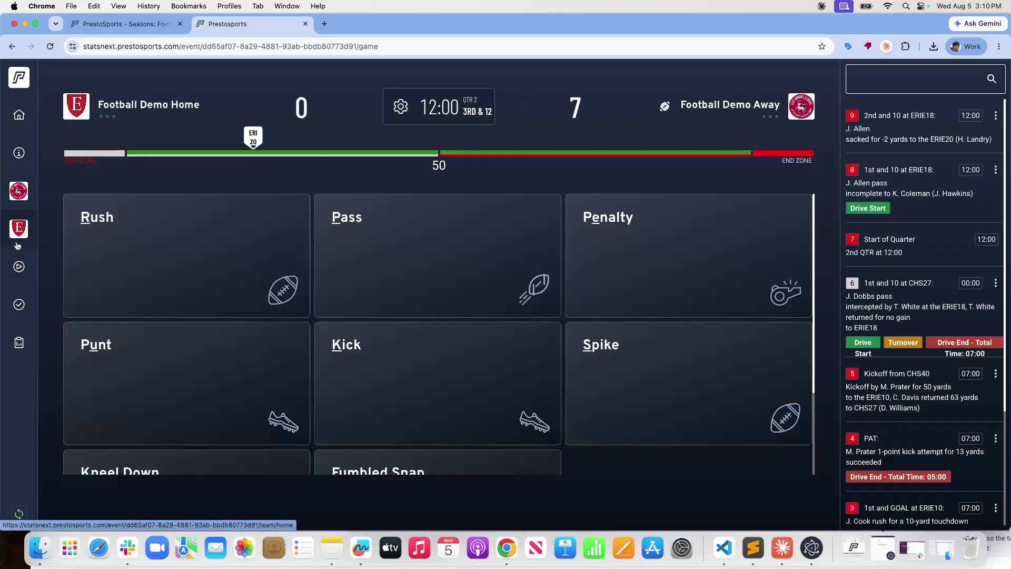
Bring up PrestoSync's sign-in window and begin entering the account email.
click(812, 557)
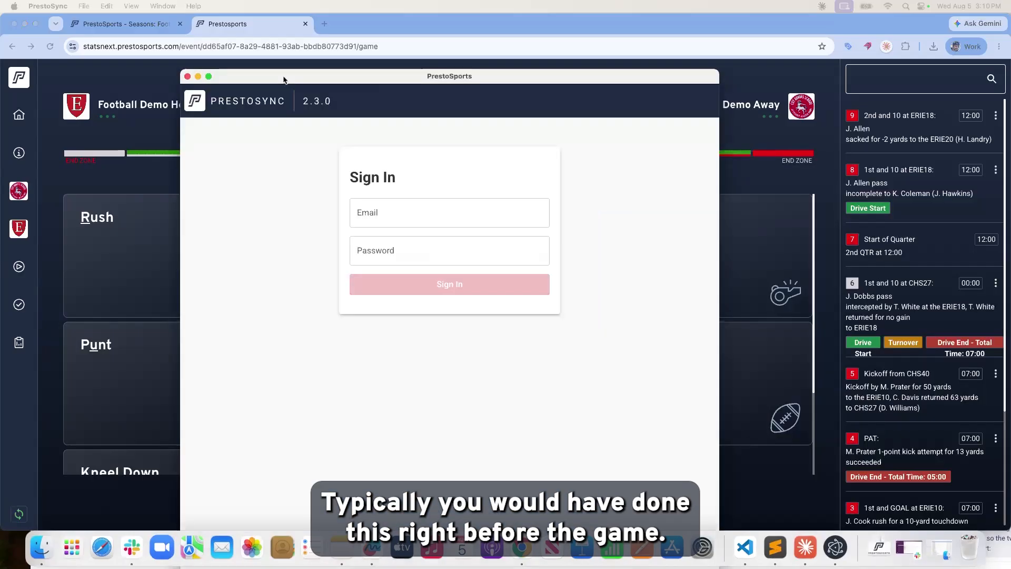
click(352, 156)
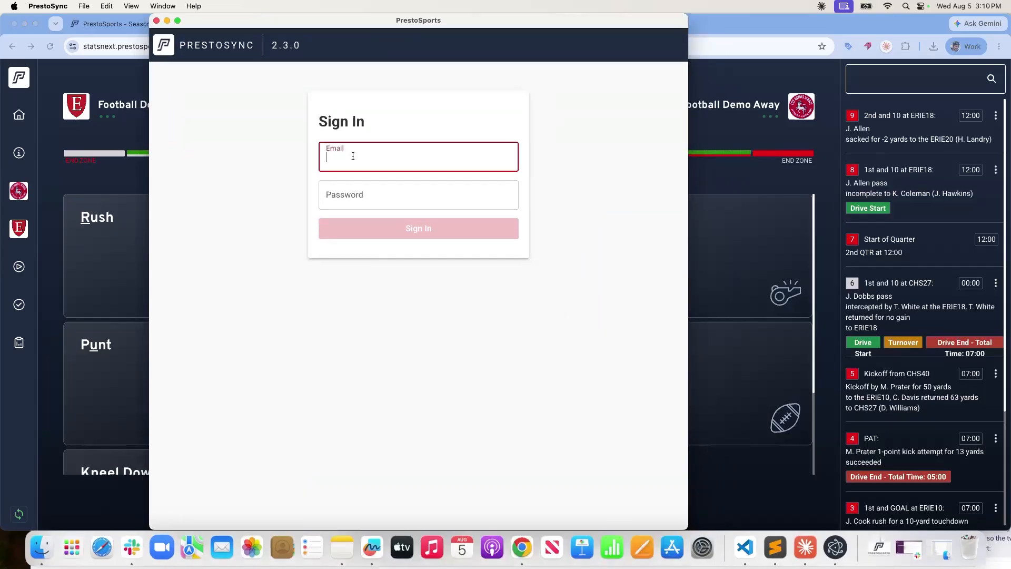
text(dang)
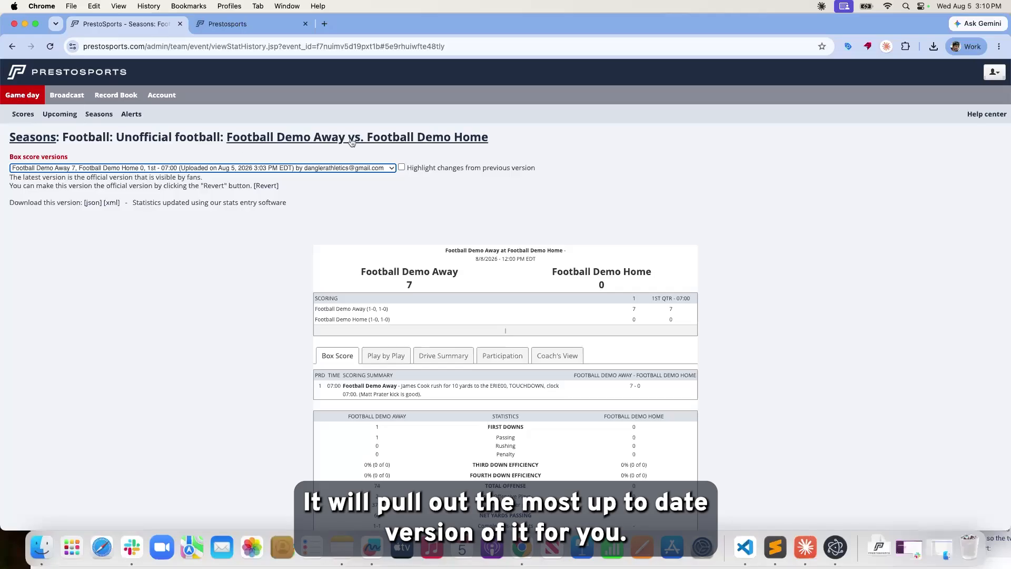
Open the Download PrestoSync page from the season's stats options, then bring PrestoSync's sign-in forward.
click(203, 141)
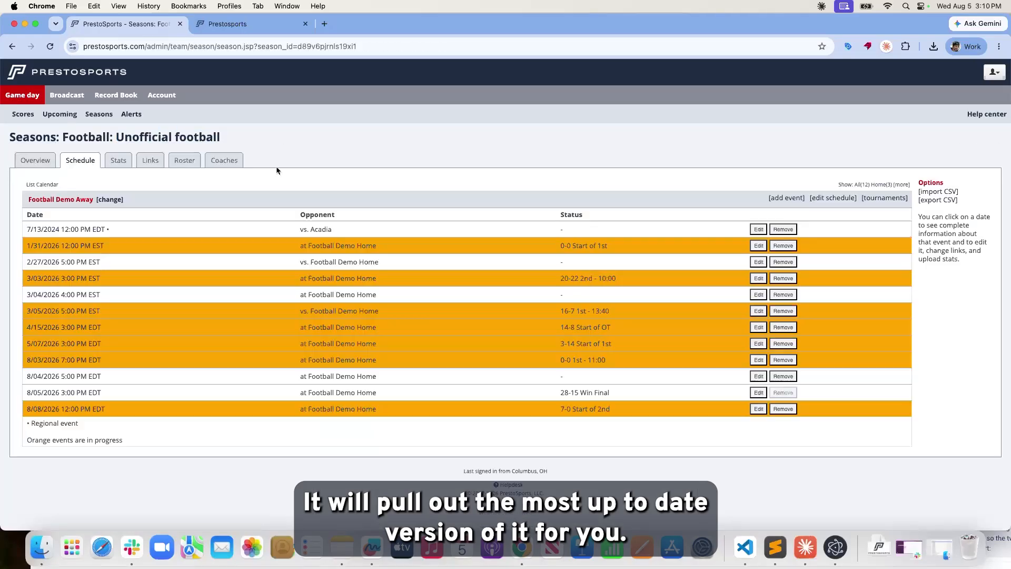
click(119, 161)
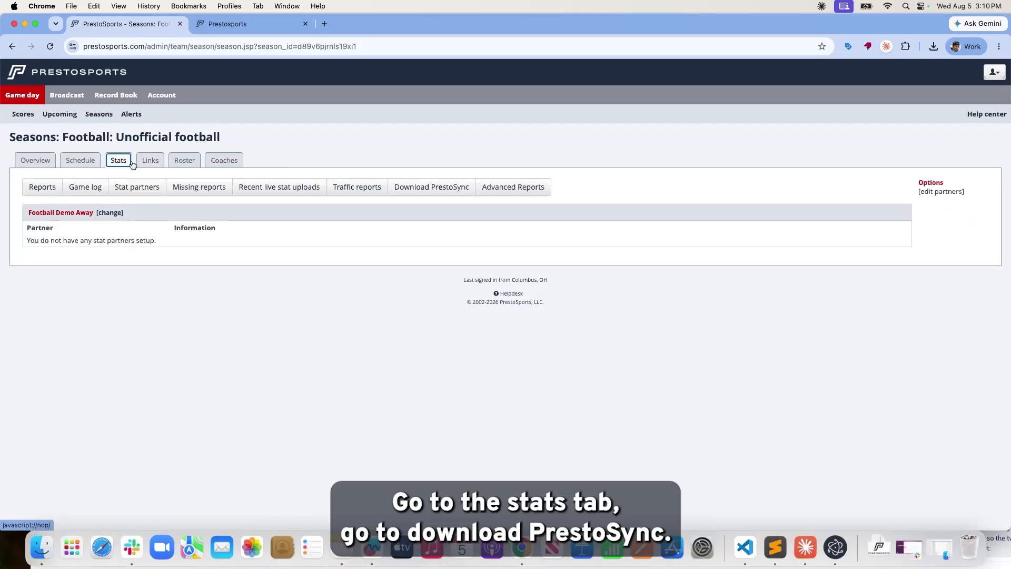
click(443, 196)
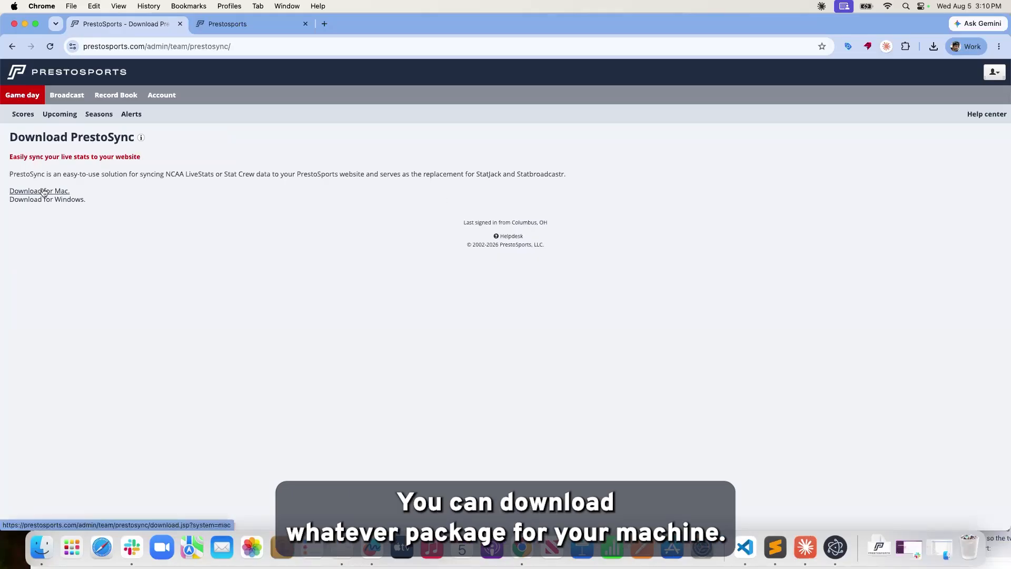
click(238, 25)
click(121, 23)
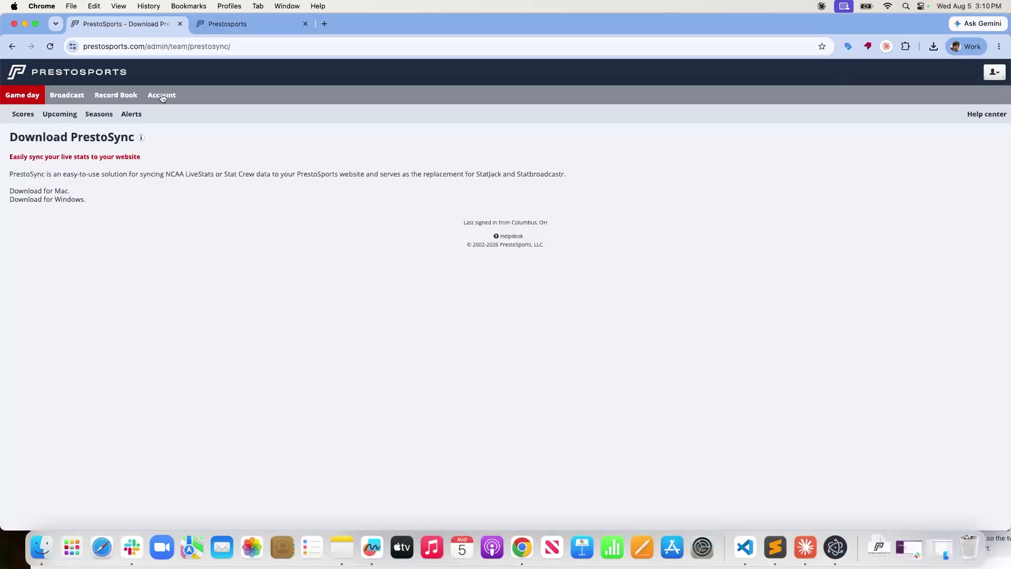
click(835, 547)
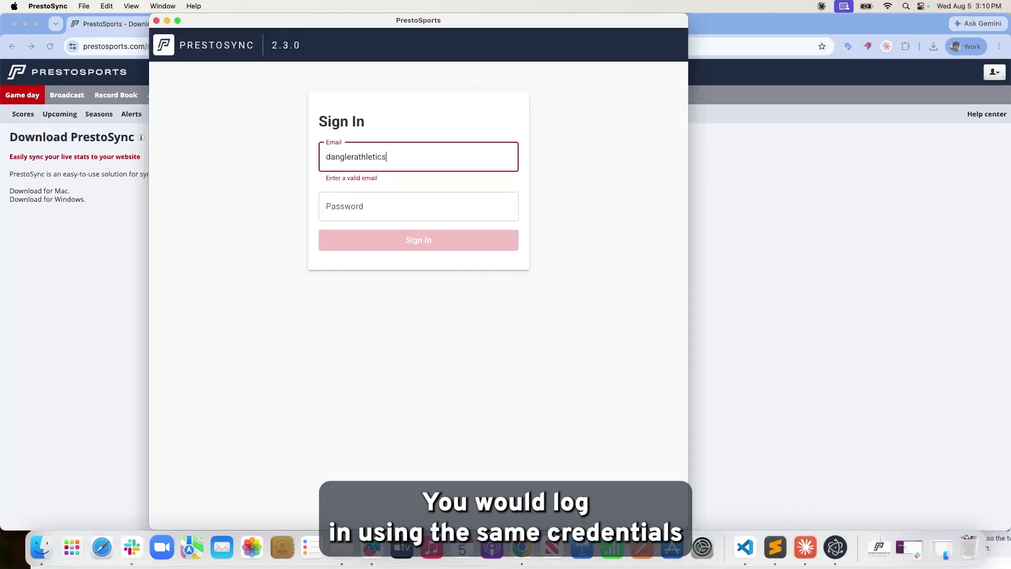
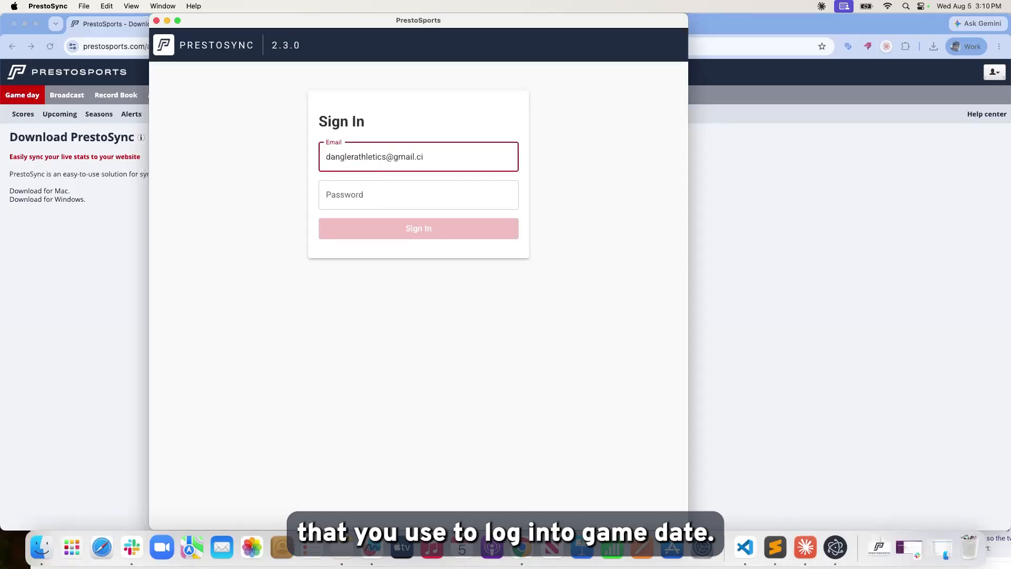
Enter the account email, fixing the domain typo, plus the password, and submit.
text(om)
click(423, 191)
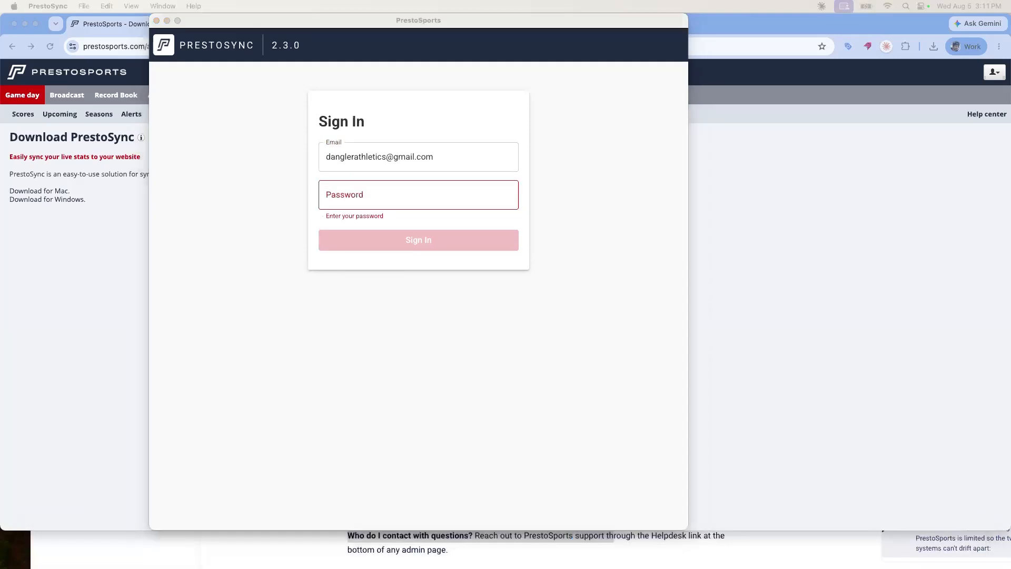
click(413, 199)
click(397, 193)
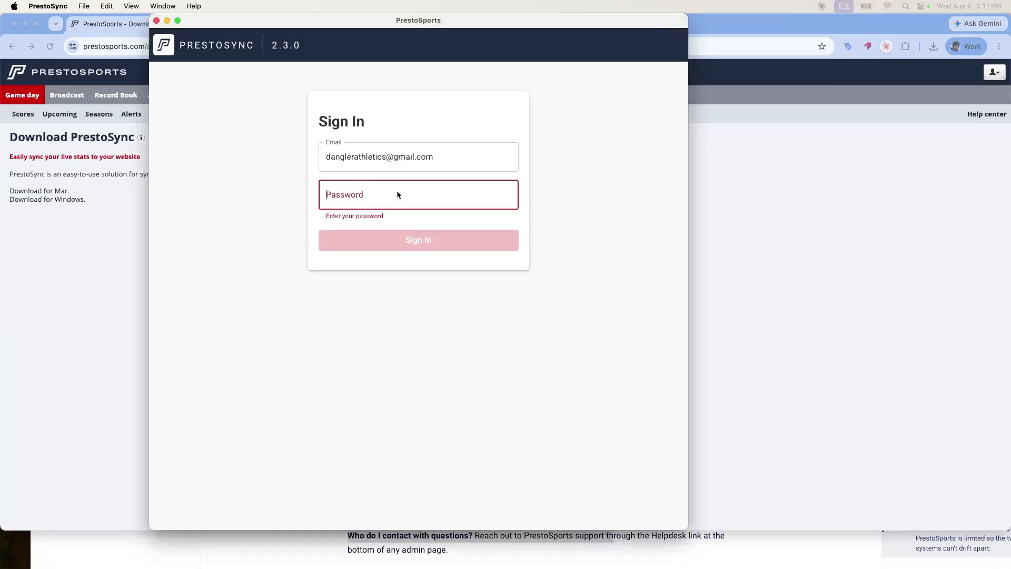
text(***)
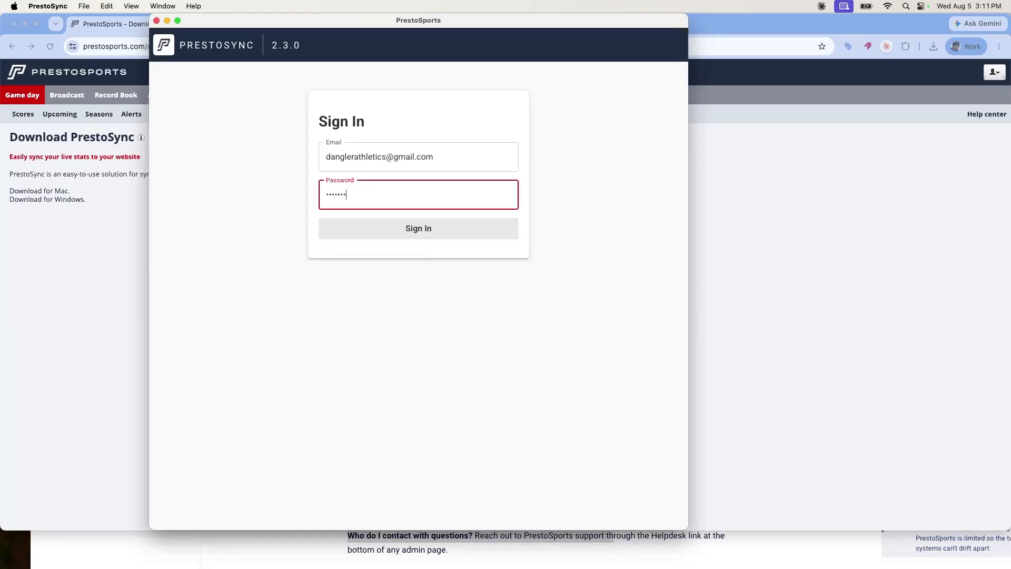
click(438, 232)
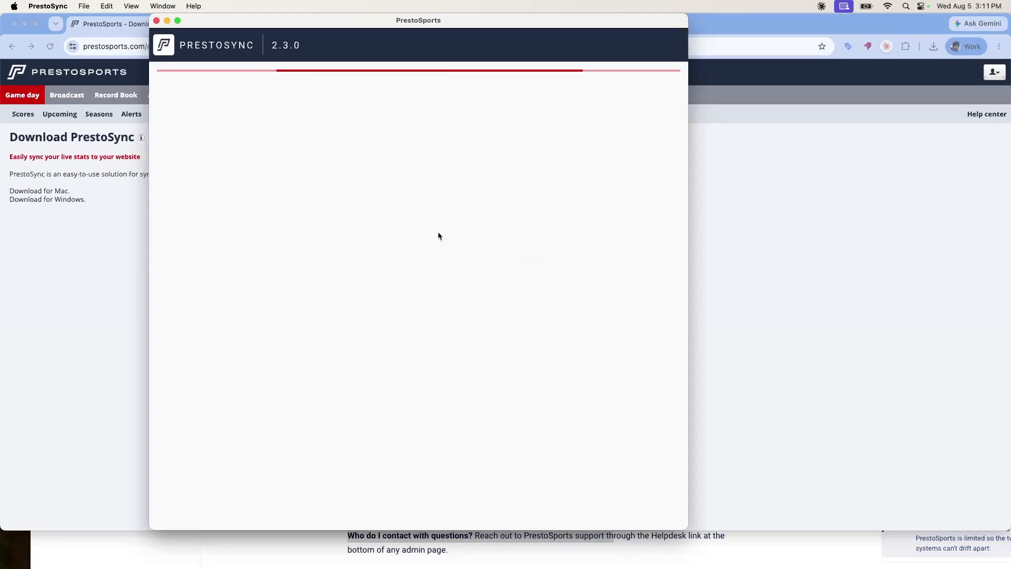
After the failed attempt, re-enter the account email and password to sign in.
click(369, 163)
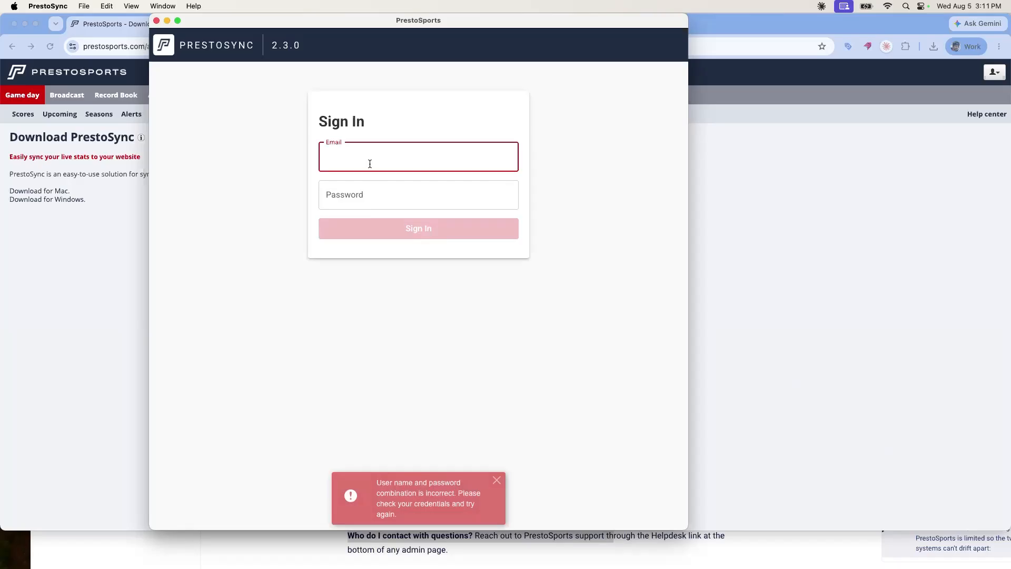
click(399, 195)
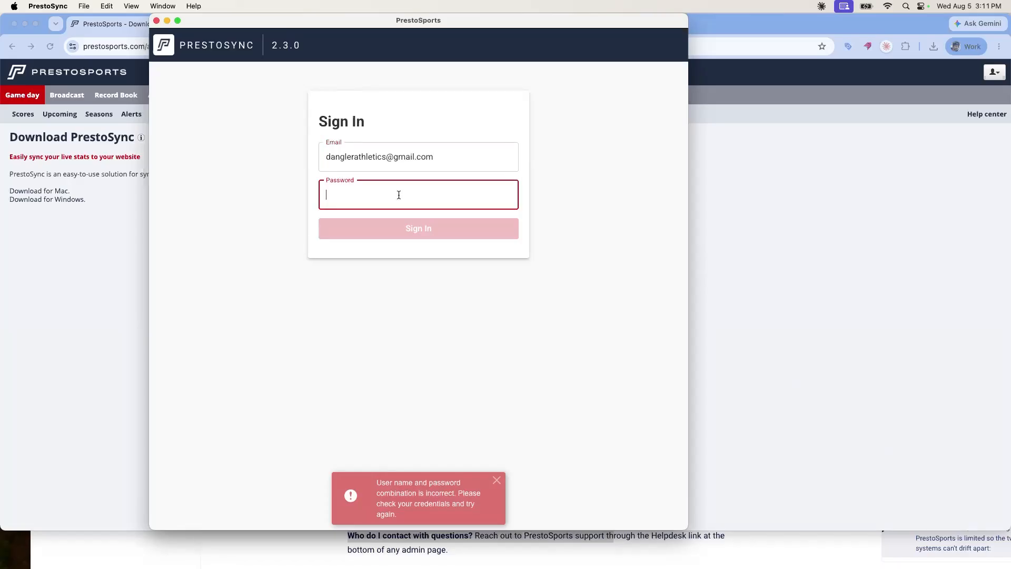
text(••)
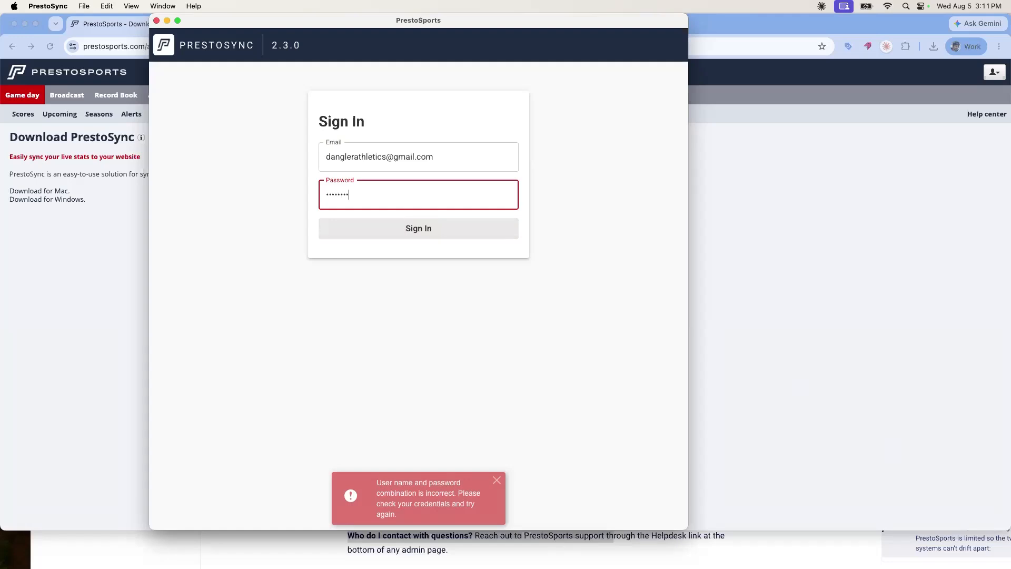
key(Return)
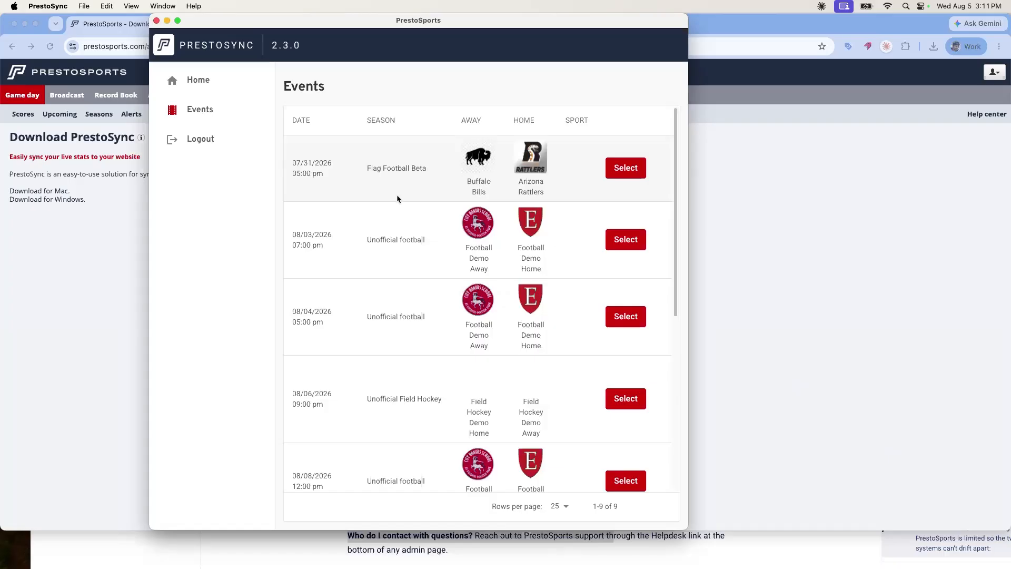
Review the nine assigned games in PrestoSync's Events list, then return to the browser.
scroll(394, 198, down, 5)
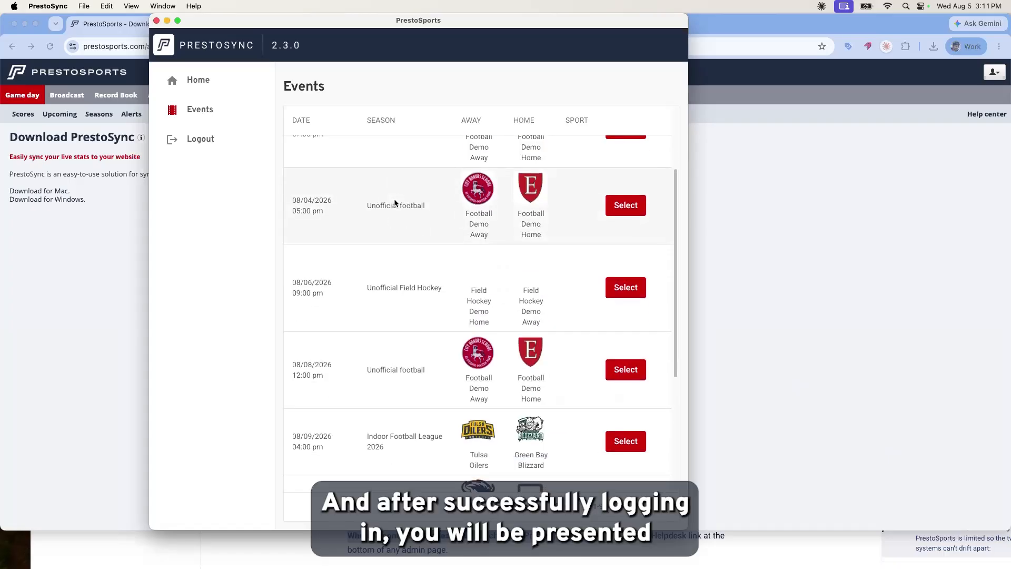
scroll(395, 200, up, 3)
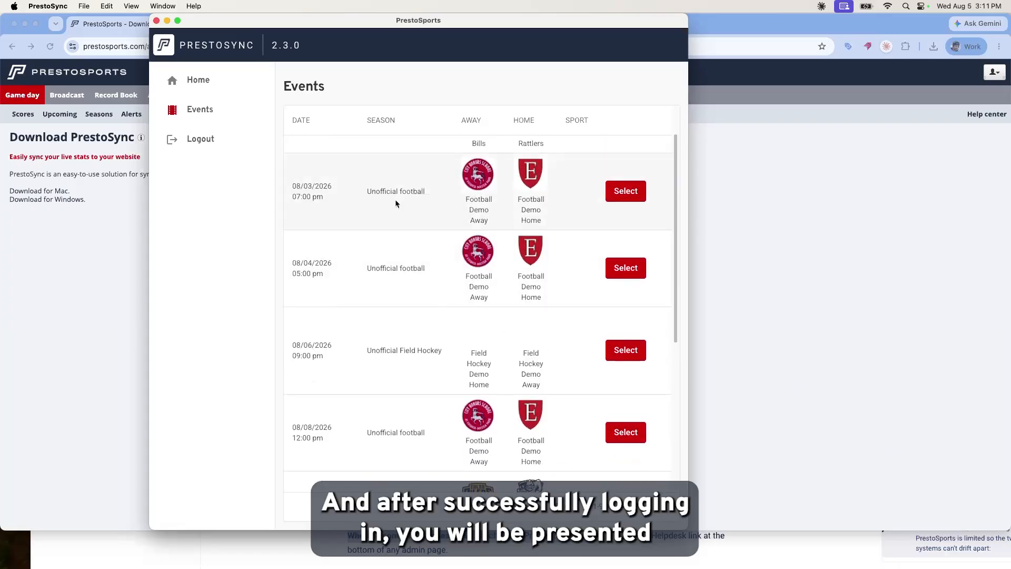
scroll(396, 202, up, 2)
scroll(396, 203, down, 2)
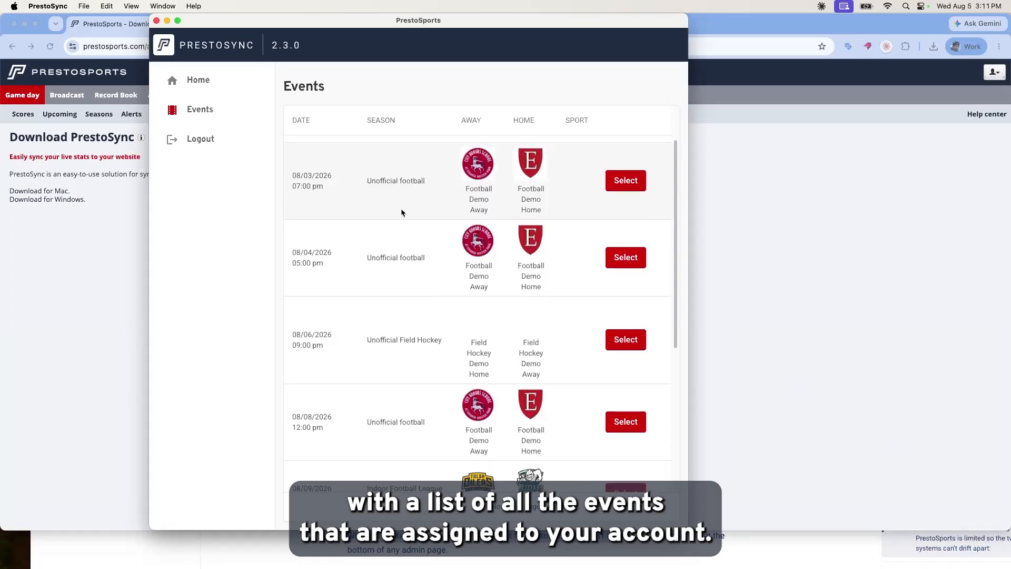
scroll(400, 209, down, 10)
scroll(399, 213, up, 12)
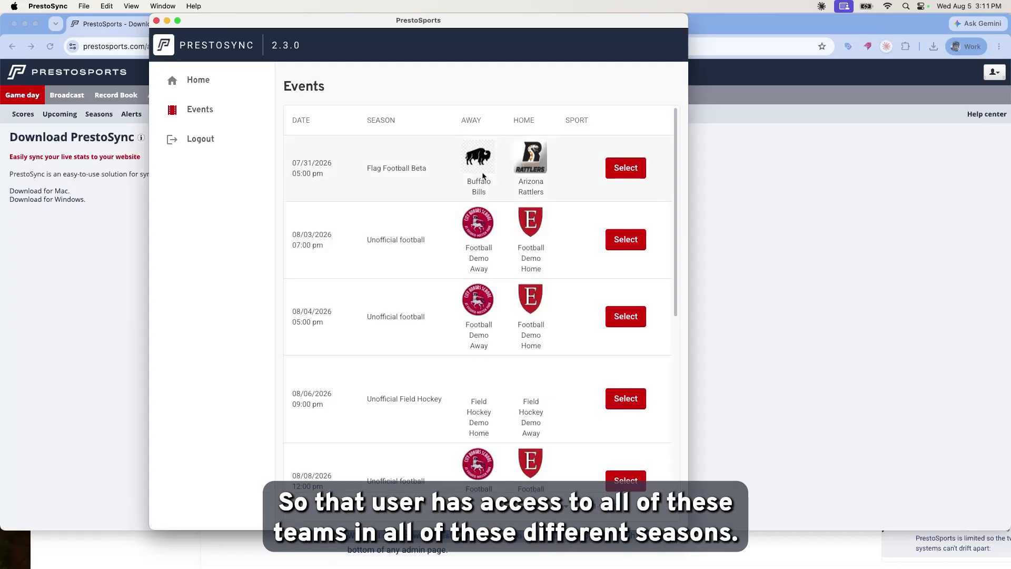
scroll(483, 175, down, 6)
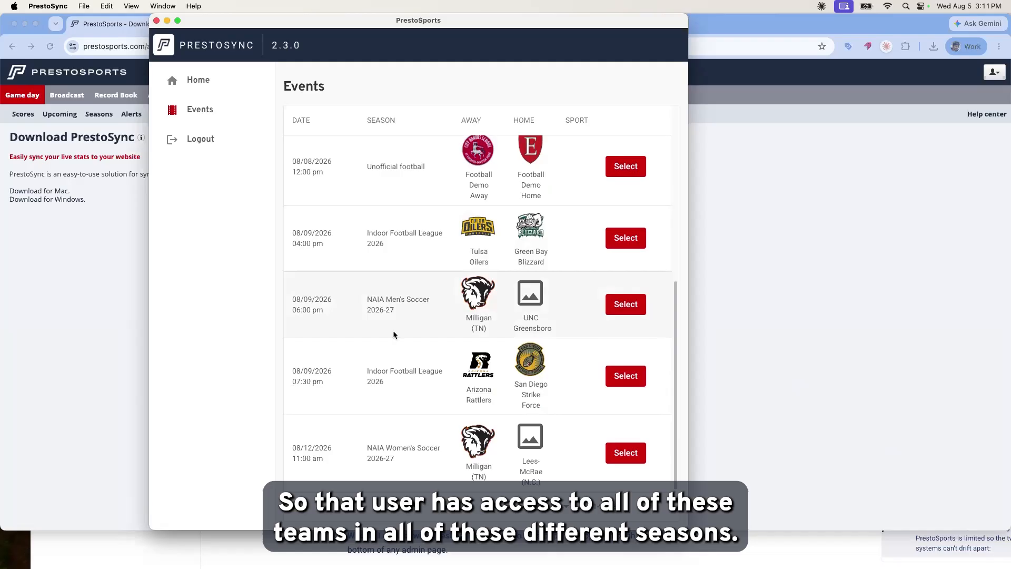
scroll(384, 334, up, 4)
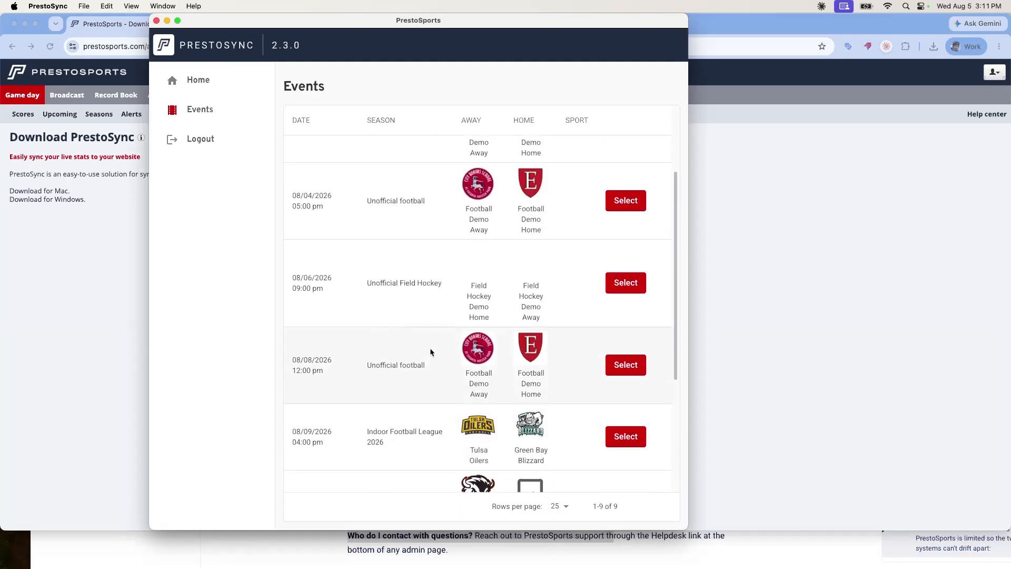
scroll(422, 350, up, 2)
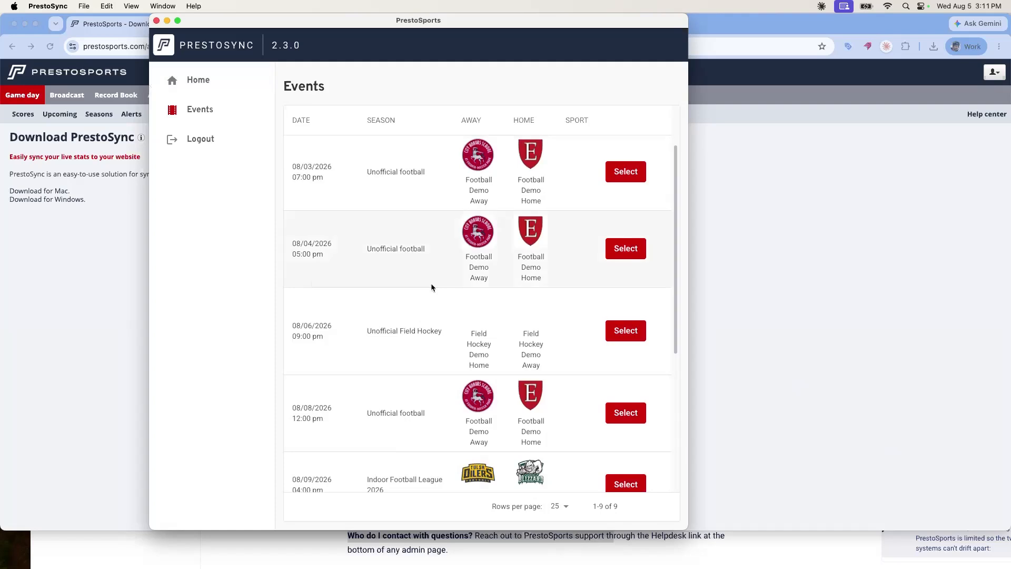
scroll(431, 287, up, 2)
click(97, 255)
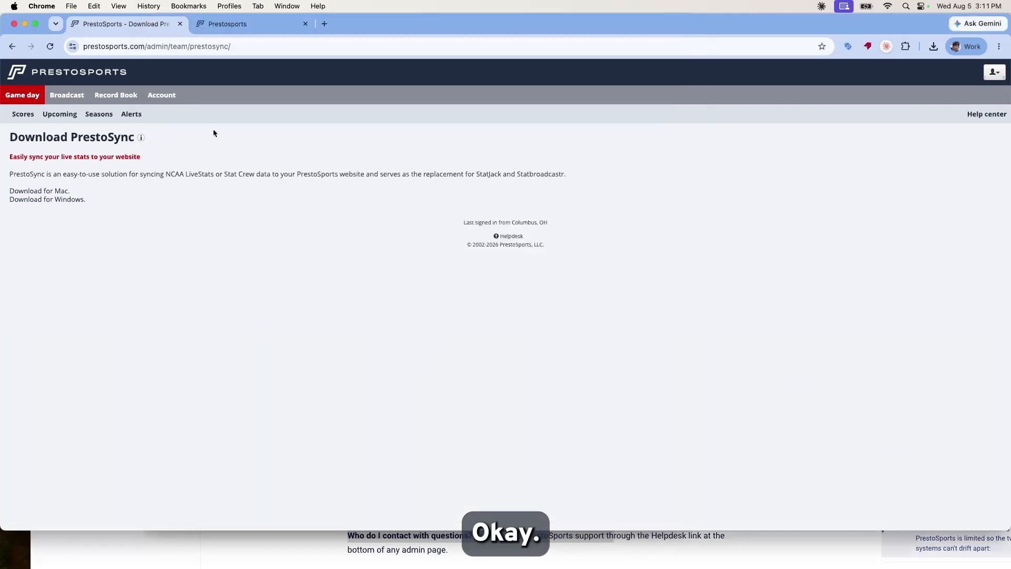
Confirm the 8/8/2026 game date in the box score history, then bring back PrestoSync's Events list.
click(272, 26)
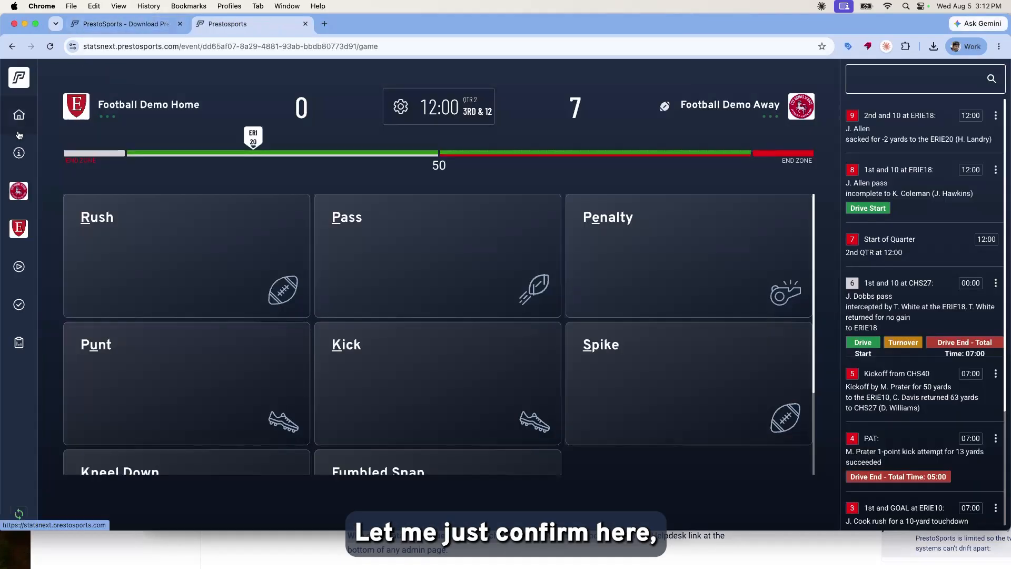
click(108, 25)
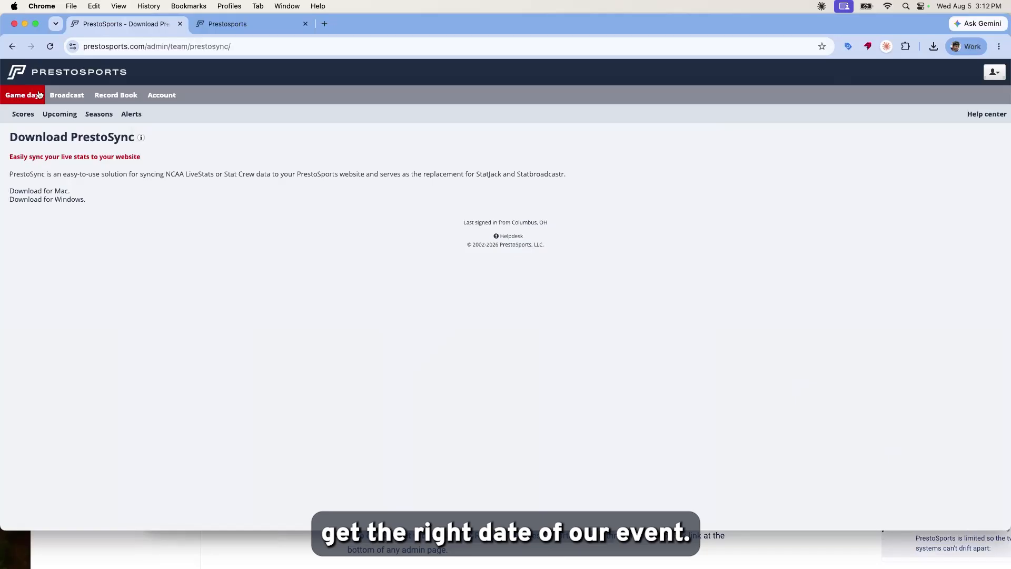
click(12, 47)
click(13, 47)
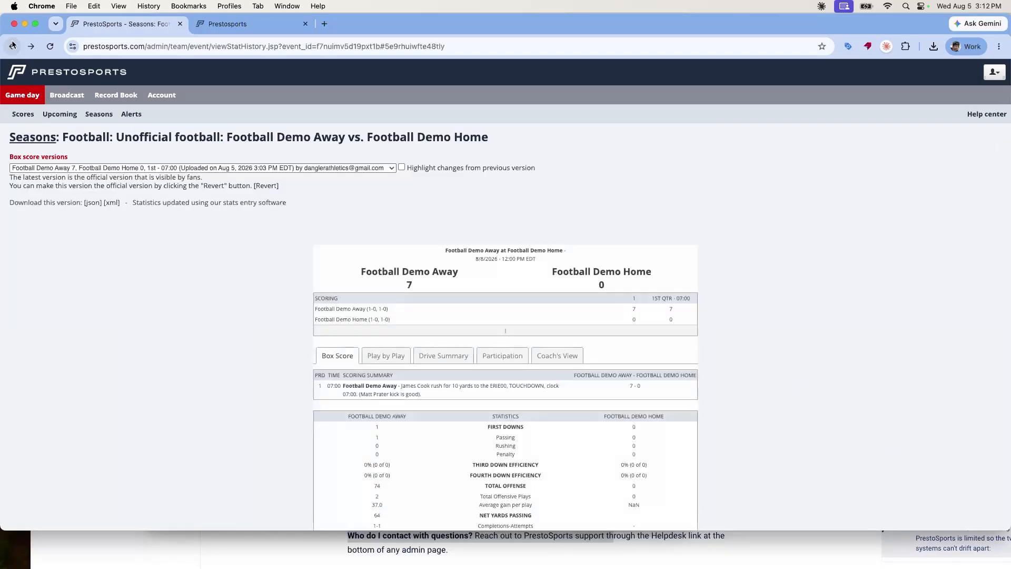
click(219, 24)
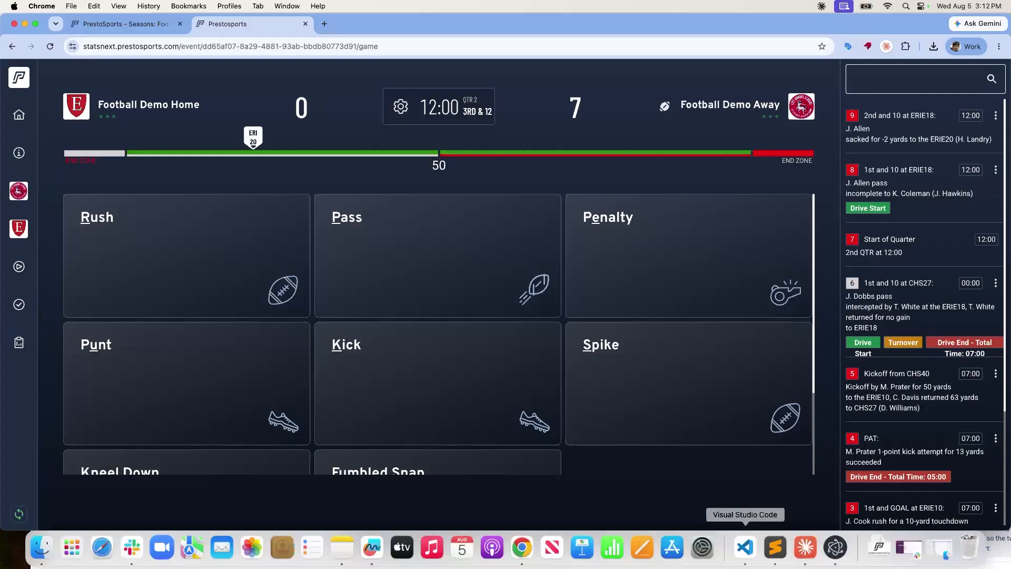
click(835, 548)
scroll(485, 374, down, 1)
scroll(485, 375, down, 3)
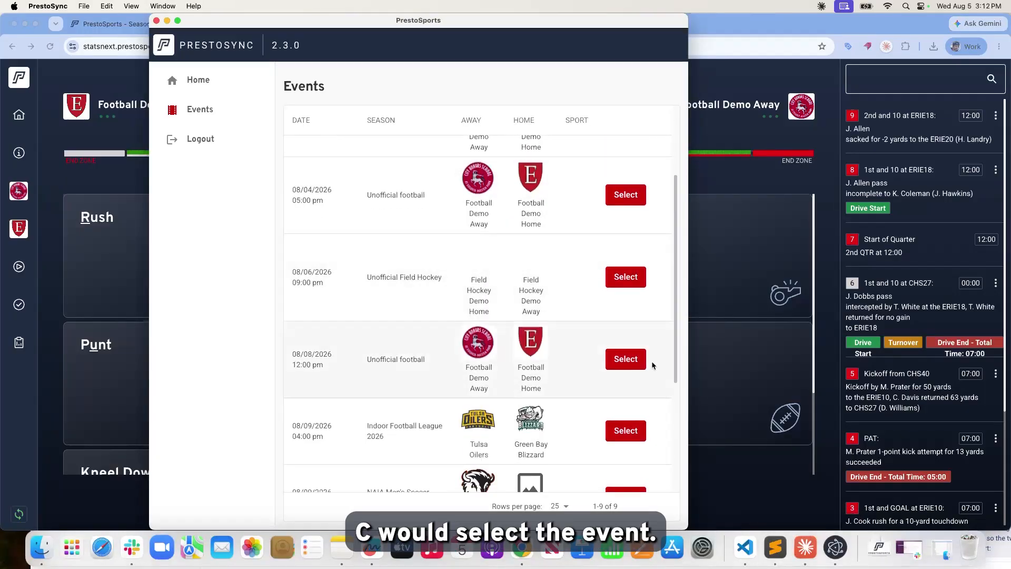
Set the 08/08/2026 football game to pull stats from PrestoSports into the Downloads folder.
click(633, 366)
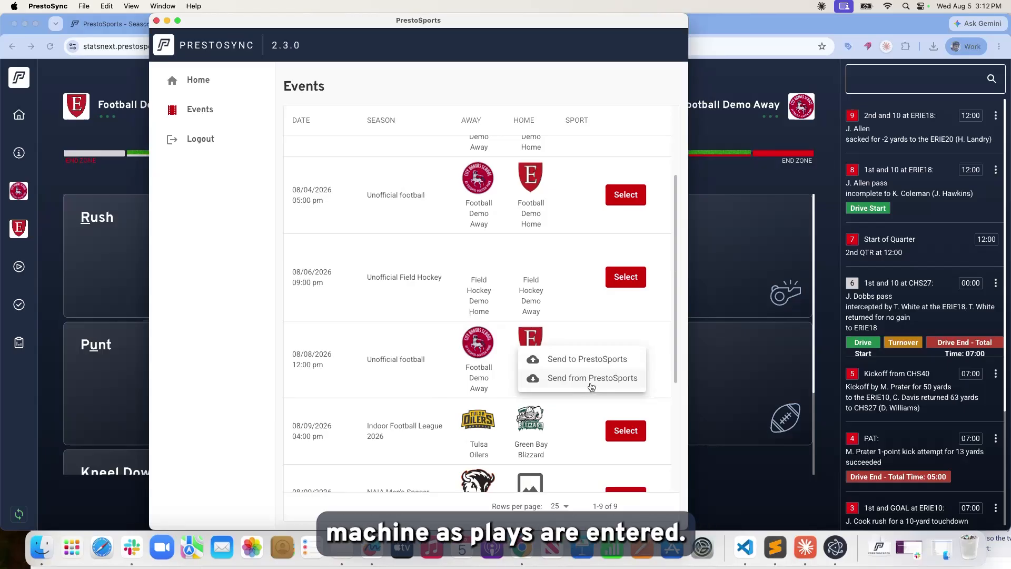
click(590, 382)
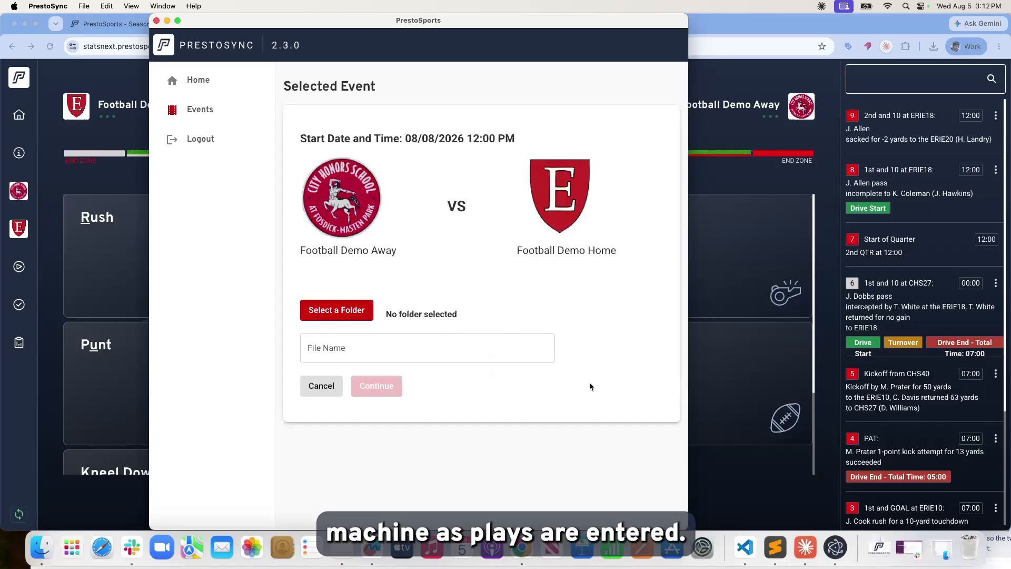
click(331, 312)
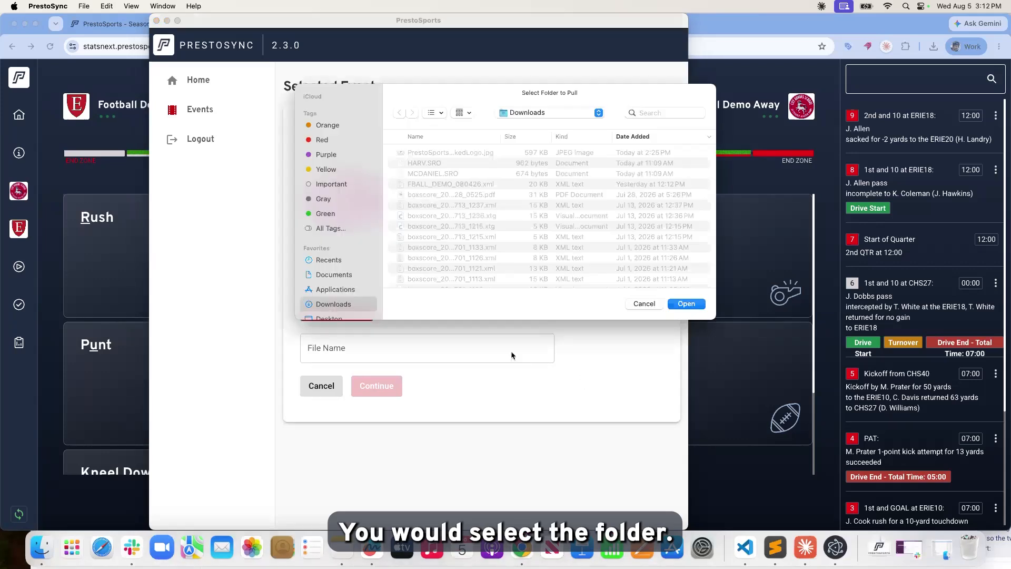
click(690, 306)
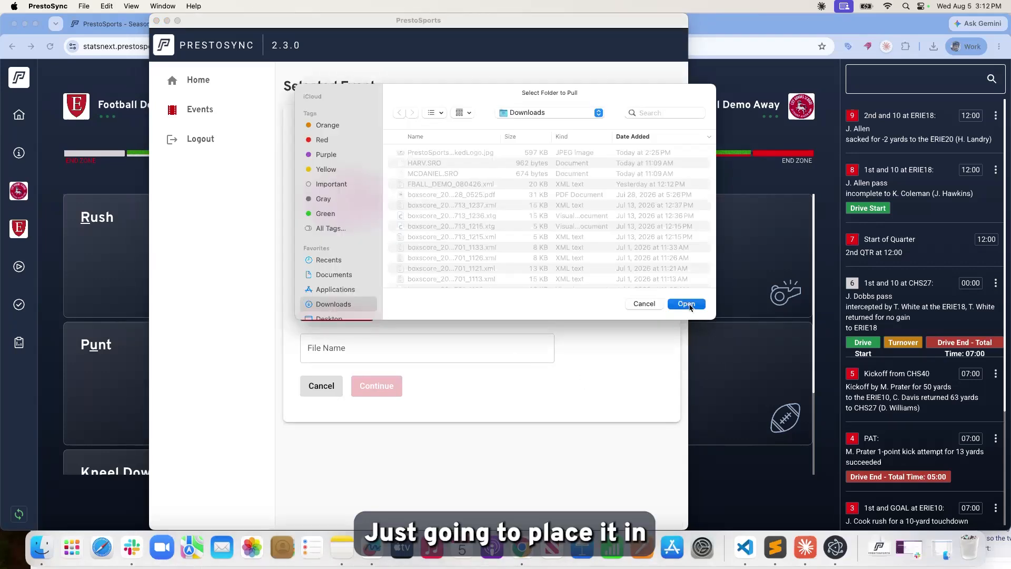
Name the export file fball_demo_080526 and continue to the transmission summary.
click(497, 352)
text(fba)
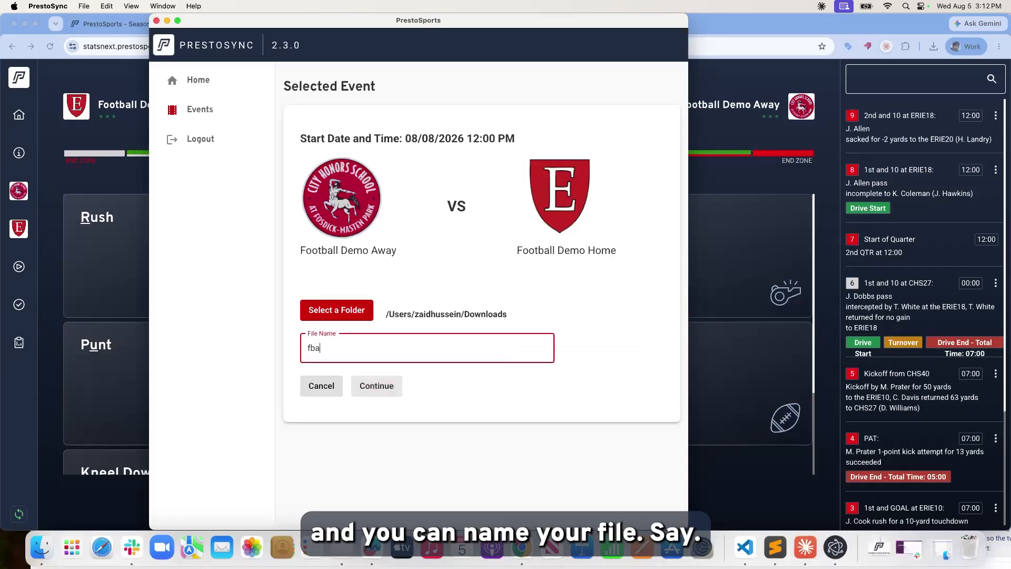
text(ll_demo_080526)
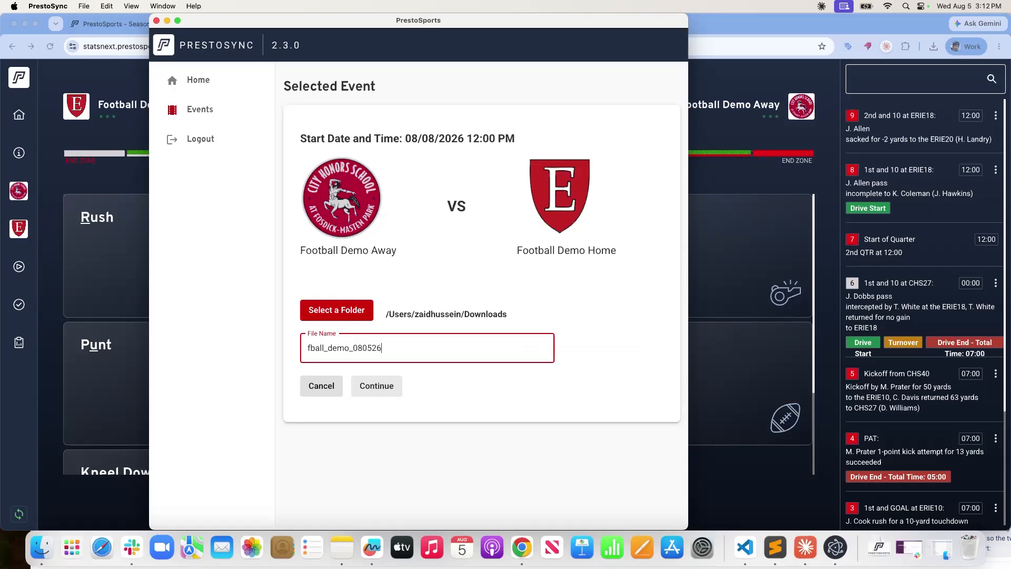
click(384, 388)
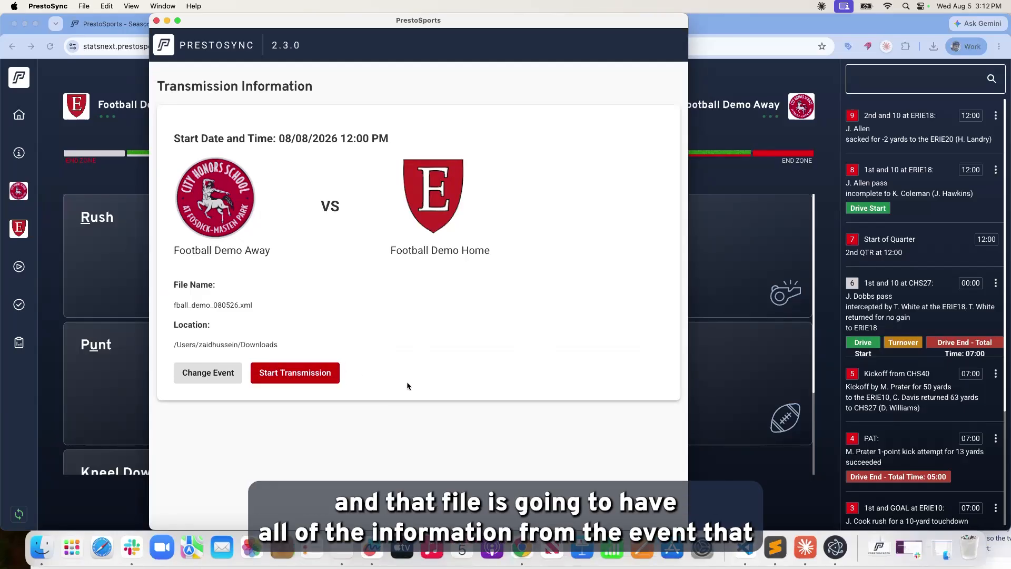
Start the transmission and bring the fball_demo_080526.xml Sublime Text window into view.
click(312, 379)
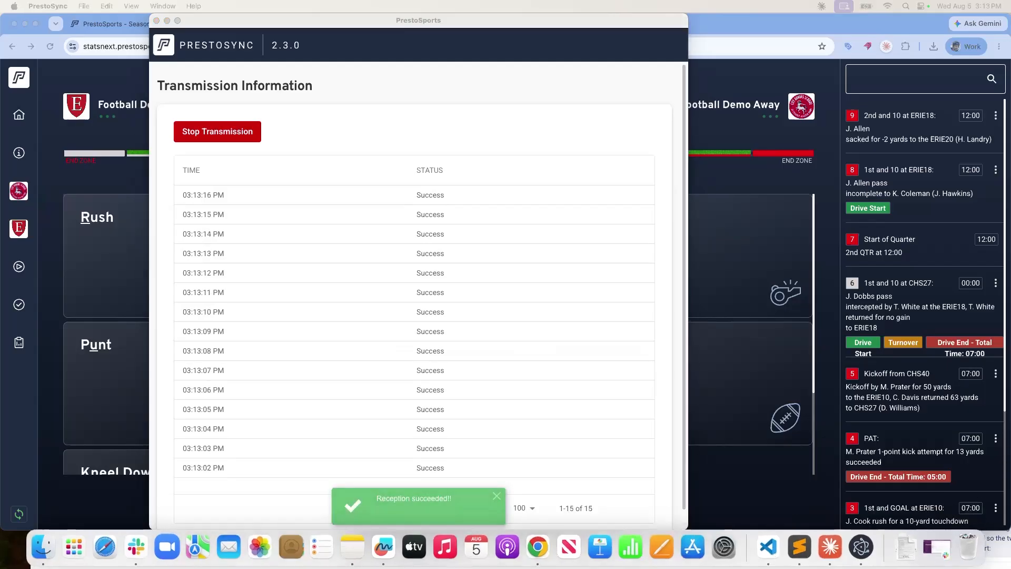
drag(1010, 238, 309, 51)
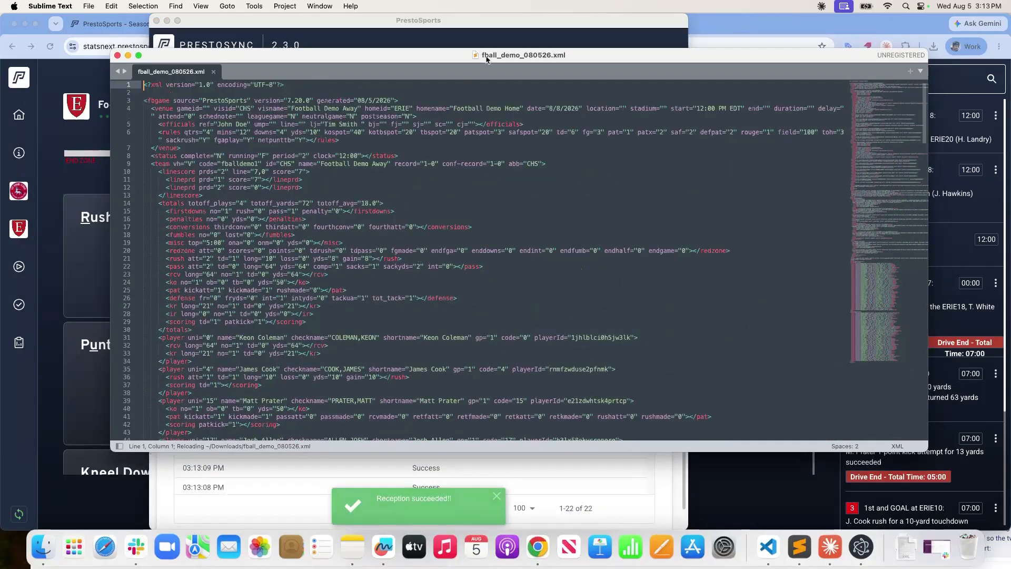
Review the home team's player stats in fball_demo_080526.xml, then close the PrestoSync window.
drag(621, 55, 621, 56)
scroll(456, 274, down, 7)
scroll(457, 275, down, 15)
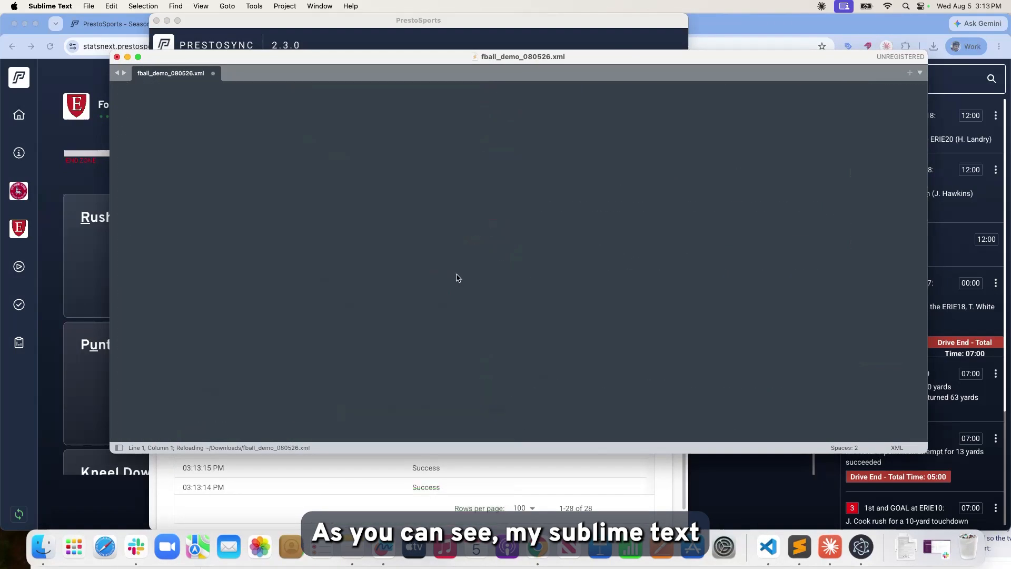
scroll(459, 272, down, 12)
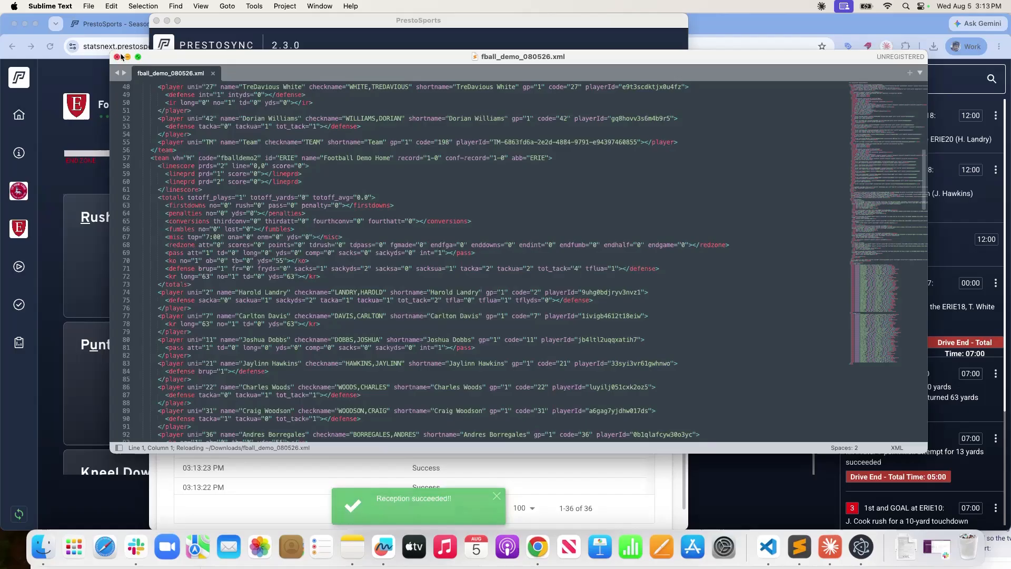
click(315, 27)
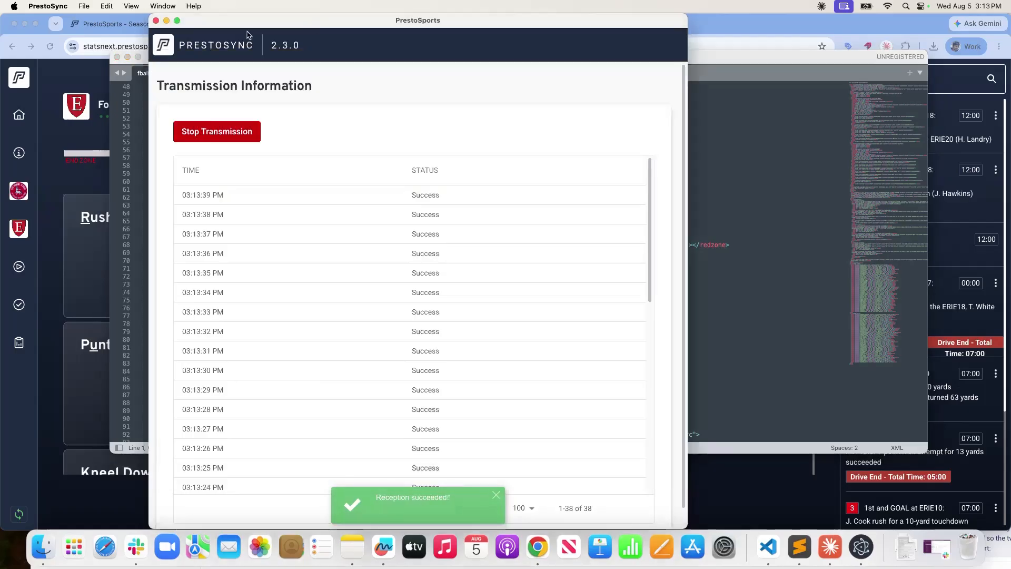
click(156, 21)
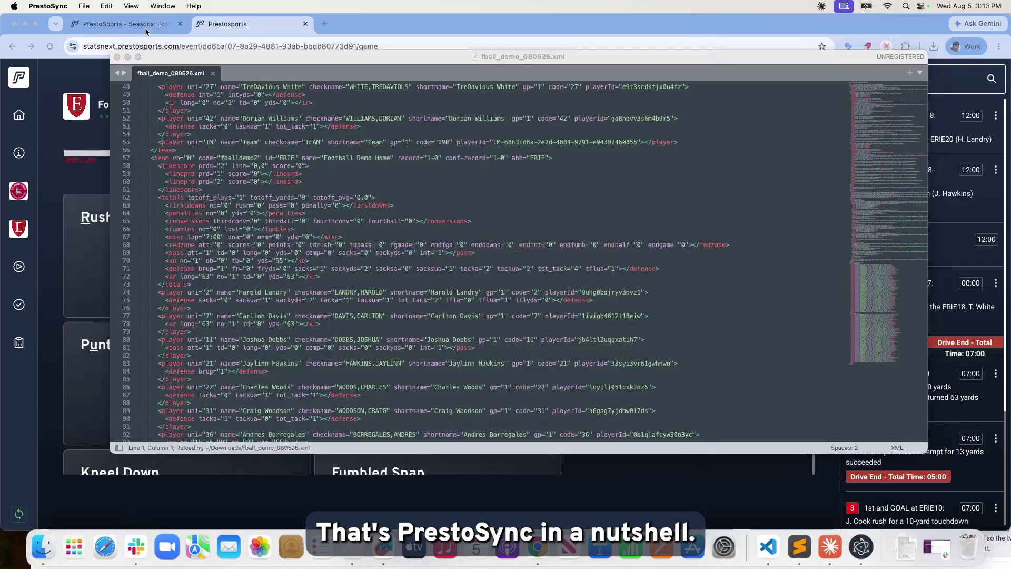
Close Sublime Text and advance the game to the 3rd quarter.
click(117, 58)
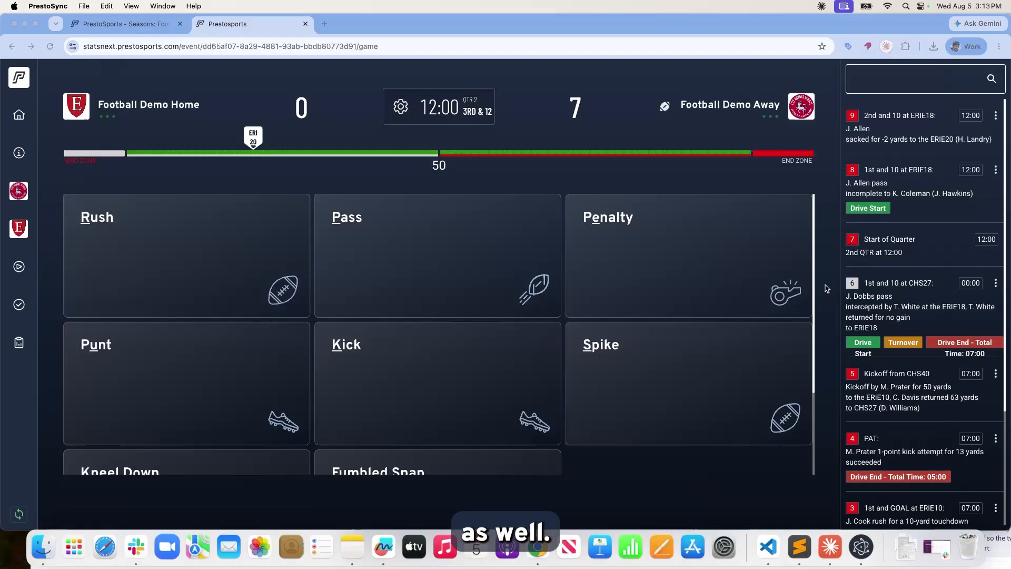
click(562, 454)
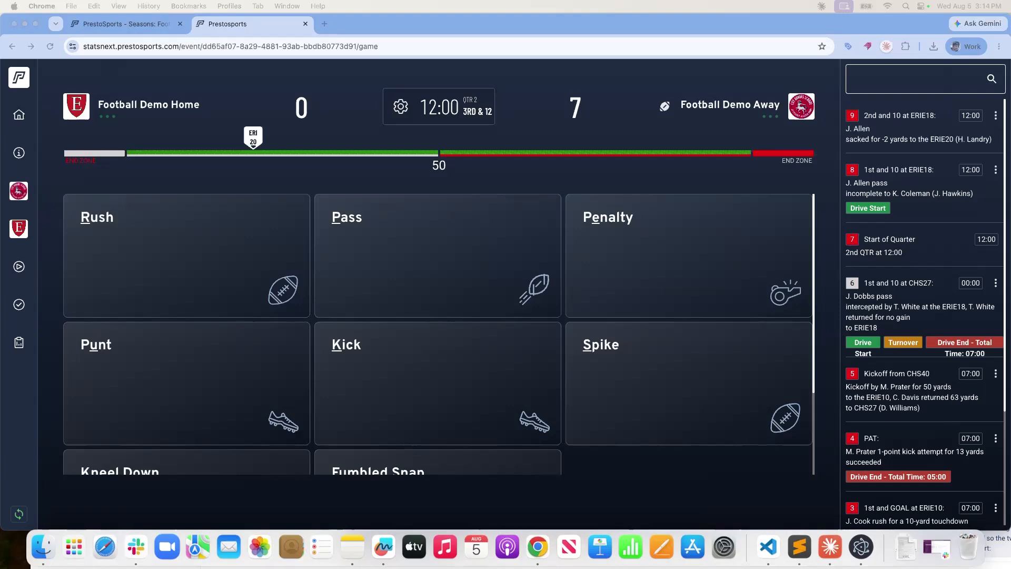
scroll(210, 337, down, 3)
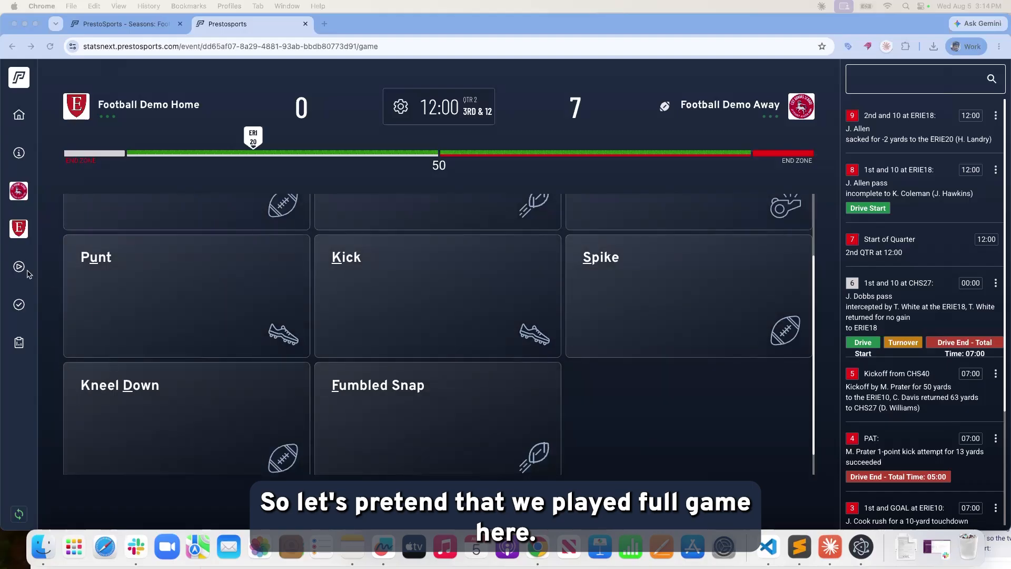
click(396, 108)
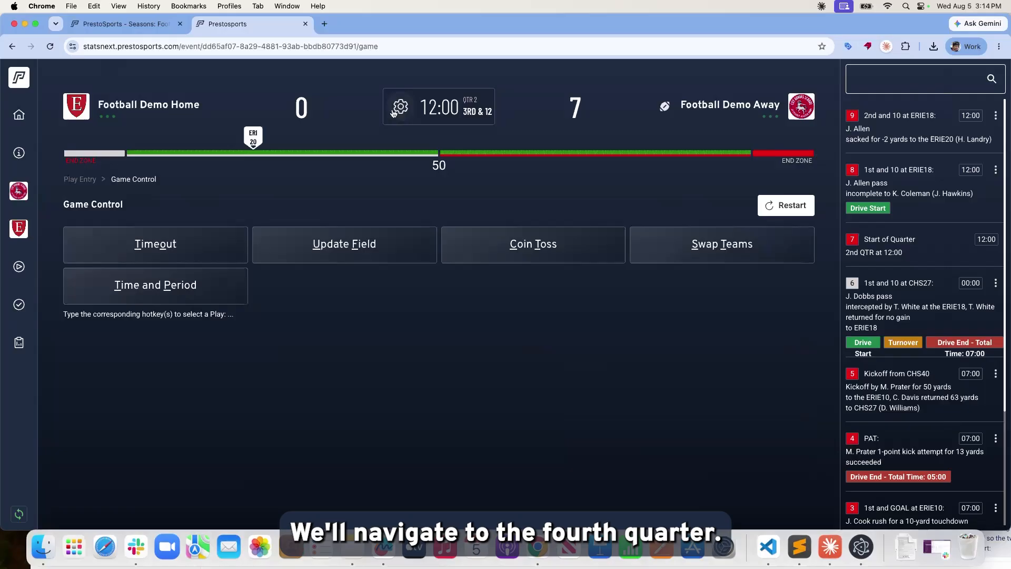
click(188, 294)
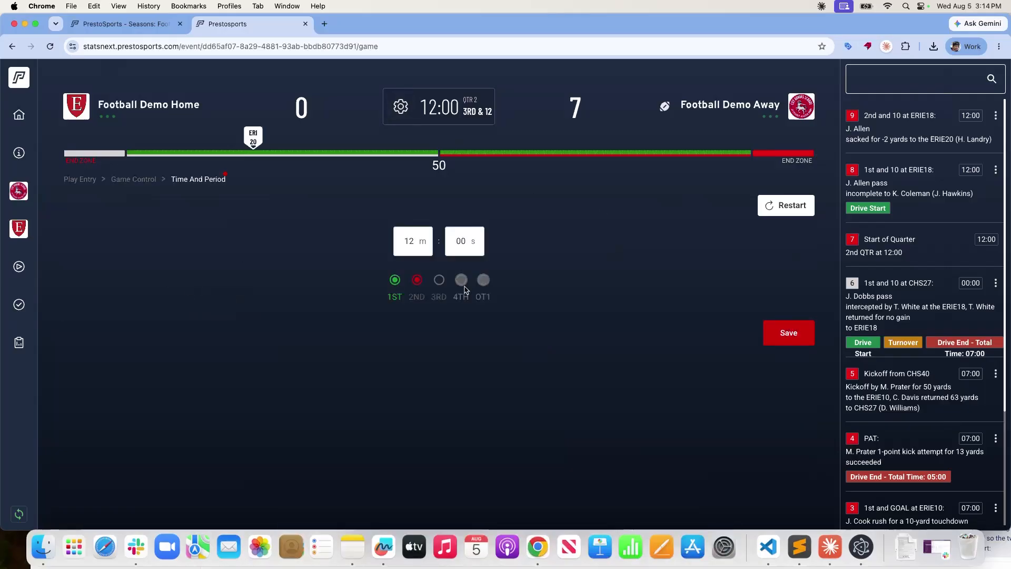
click(440, 283)
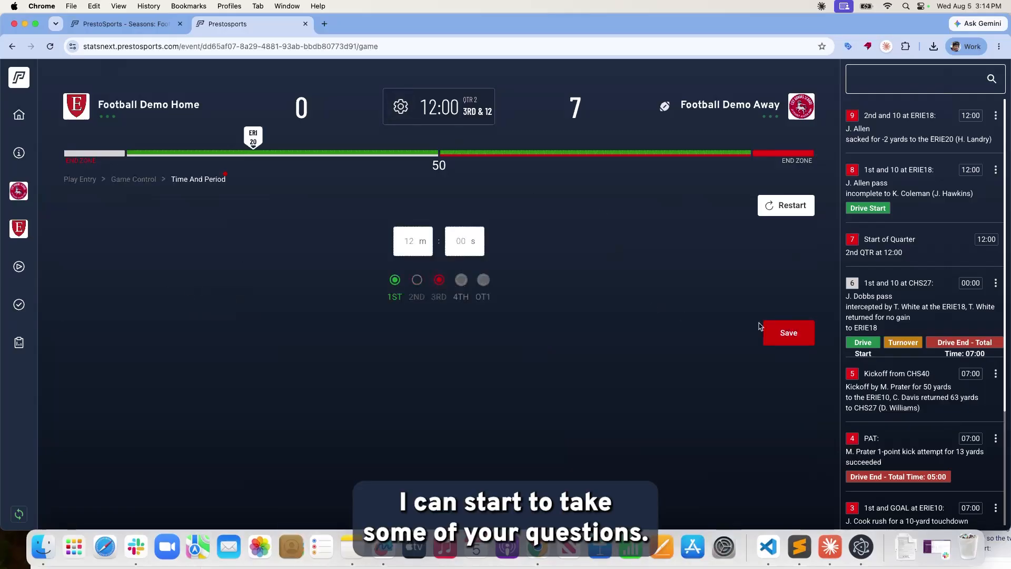
click(780, 332)
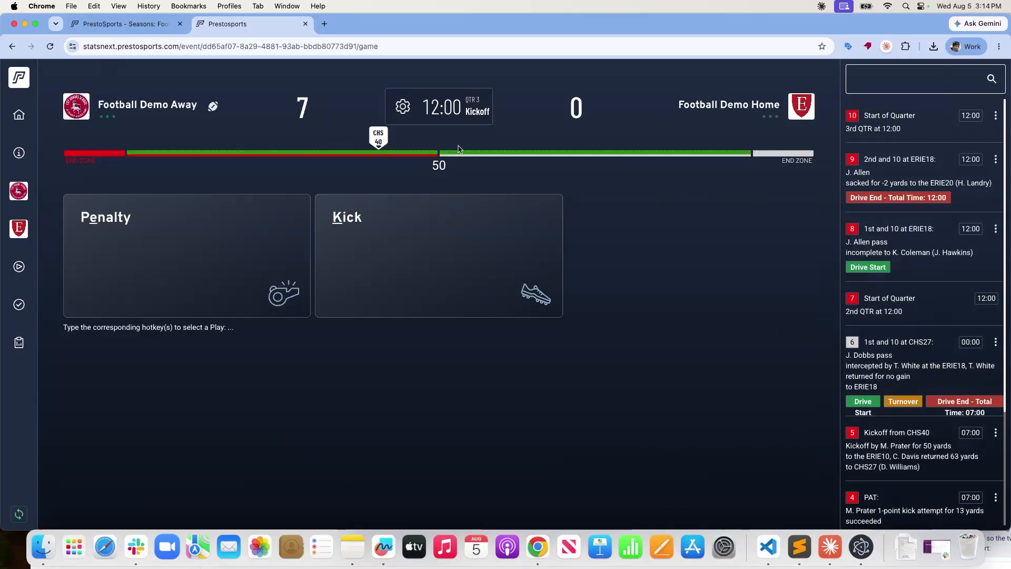
Advance the game to the 4th quarter.
click(403, 108)
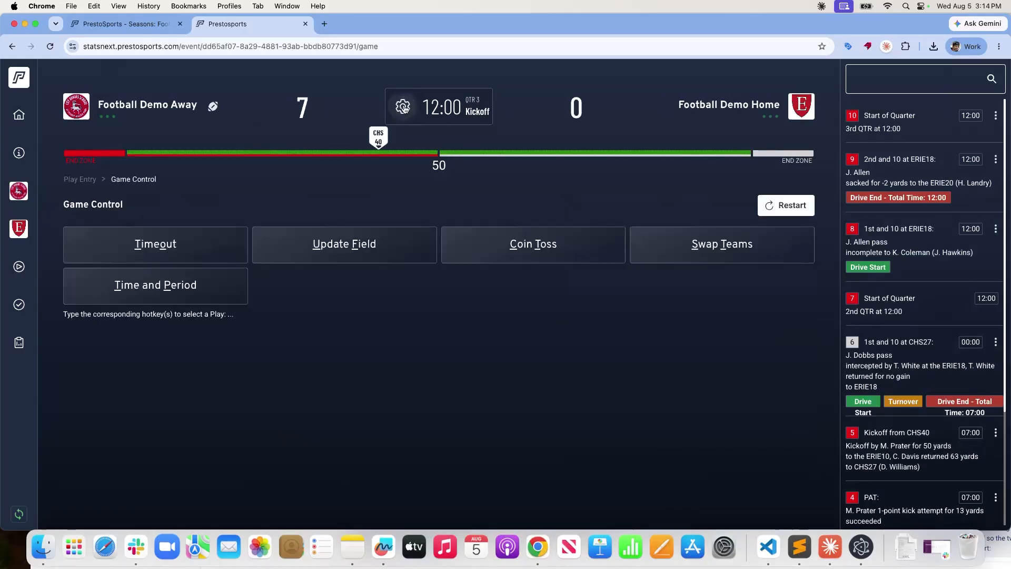
click(176, 307)
click(458, 280)
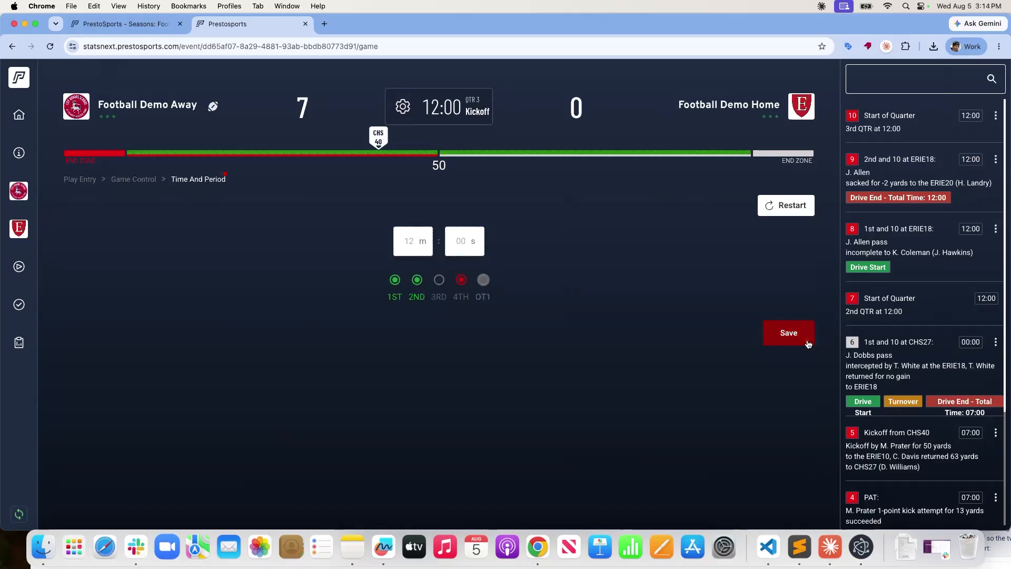
click(807, 340)
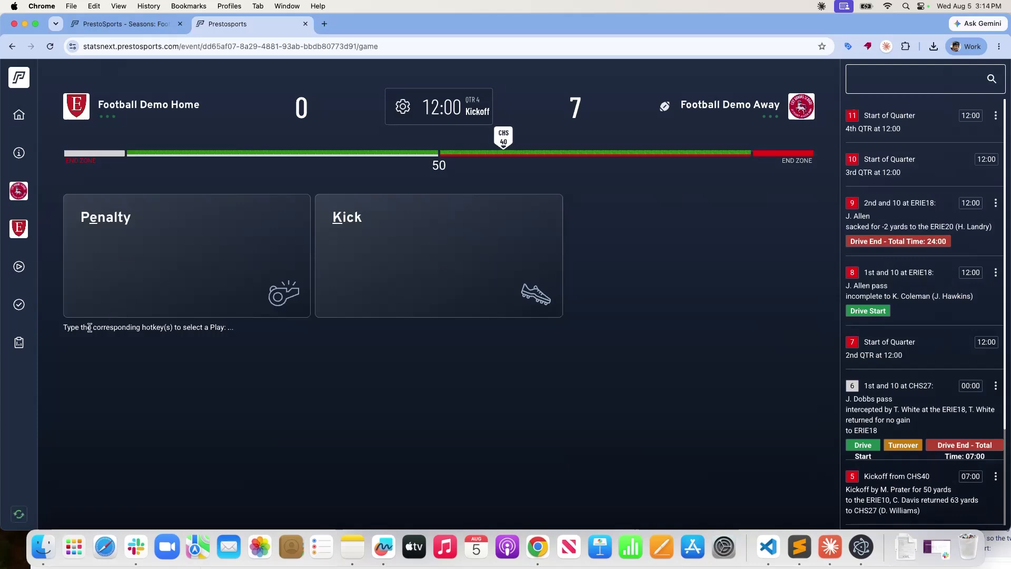
Set the game clock to 00:00.
click(435, 108)
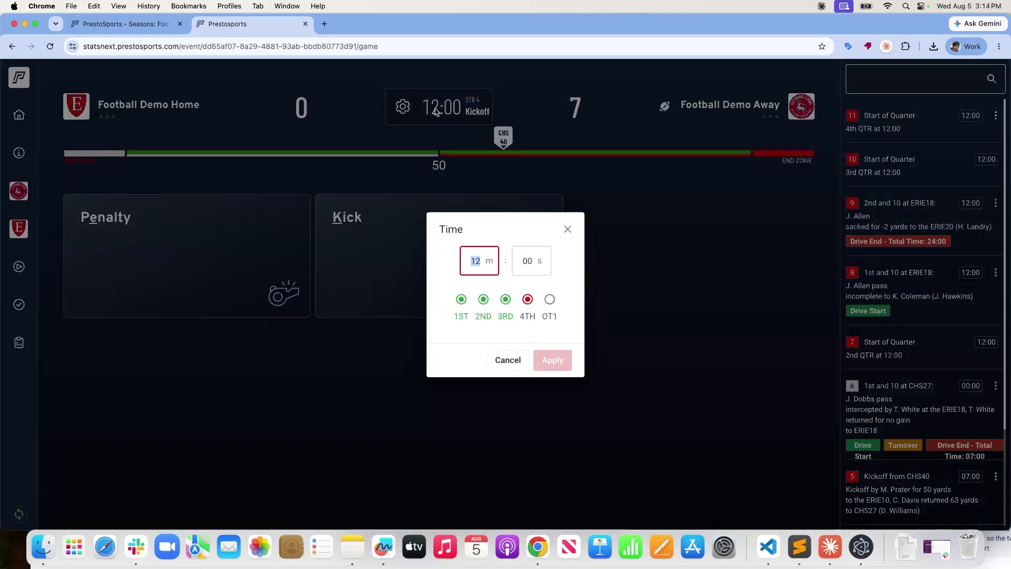
click(495, 253)
click(477, 456)
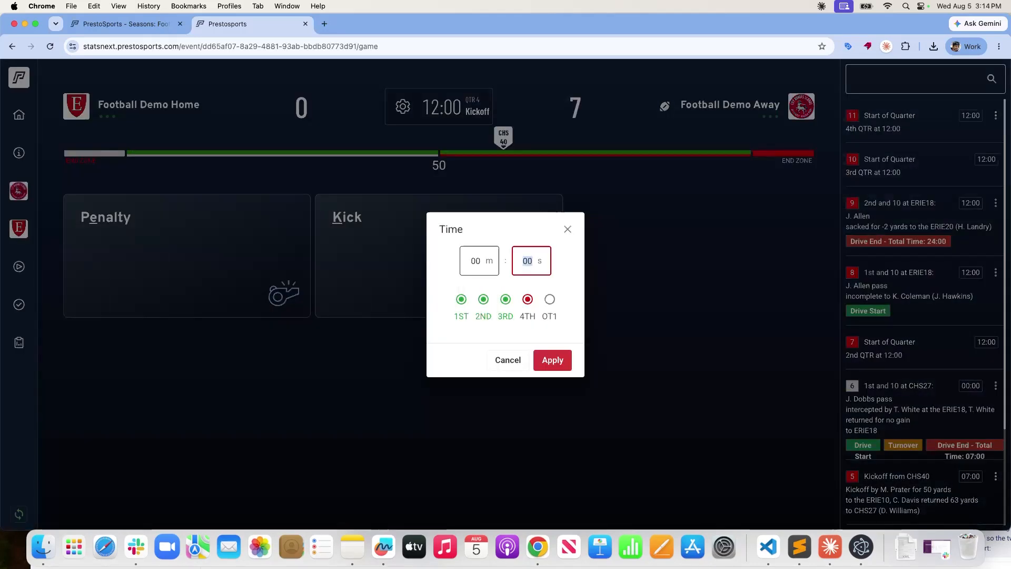
click(552, 358)
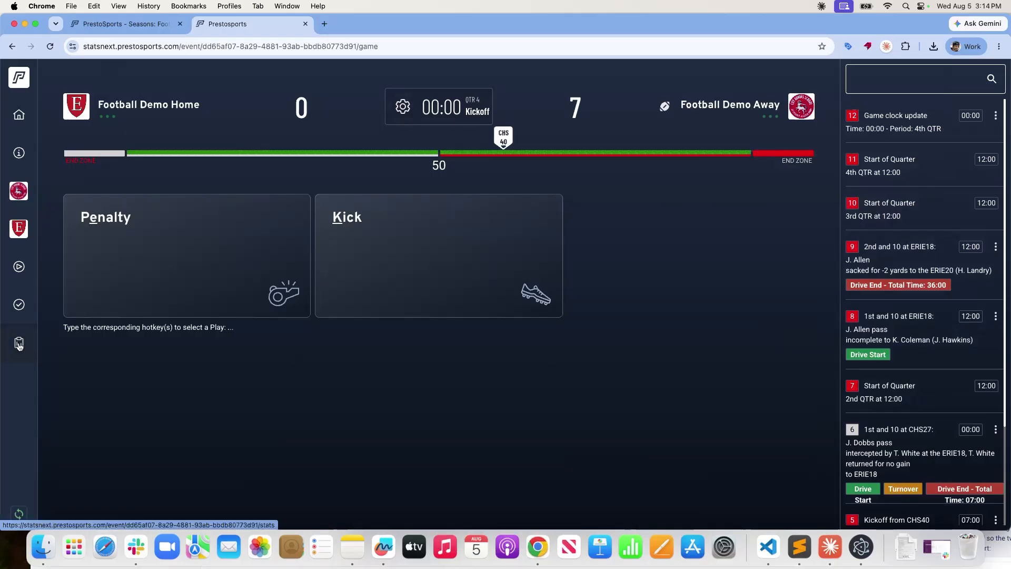
In the Finalize Event form, enter 0 for the away team's overall and conference records.
click(19, 304)
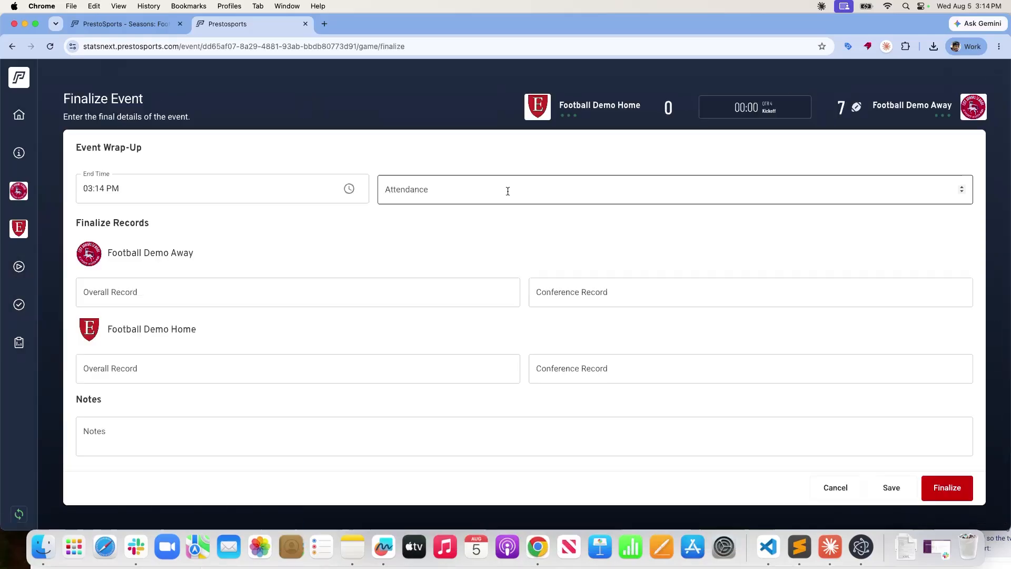
click(485, 189)
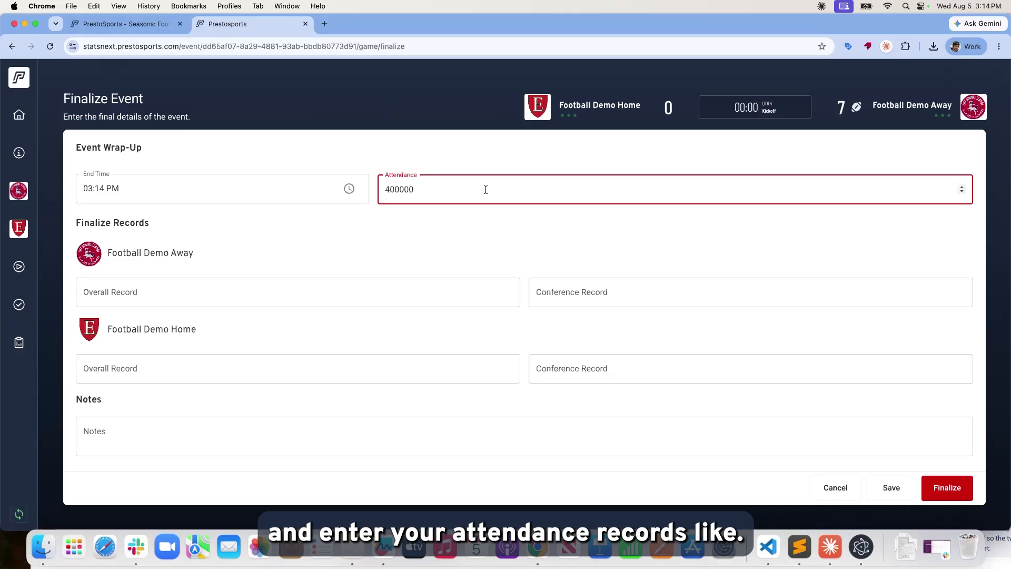
click(386, 299)
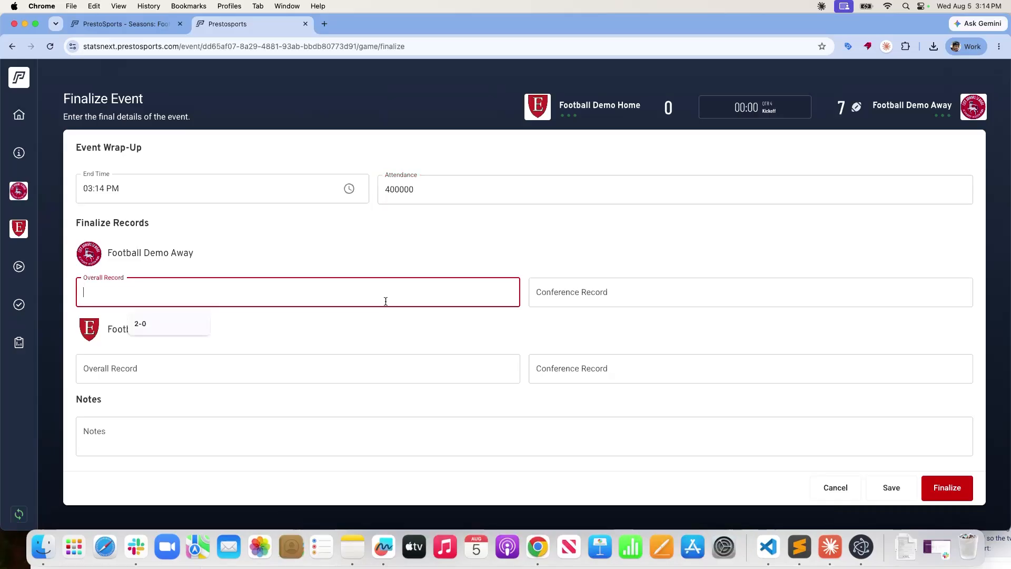
text(0-2)
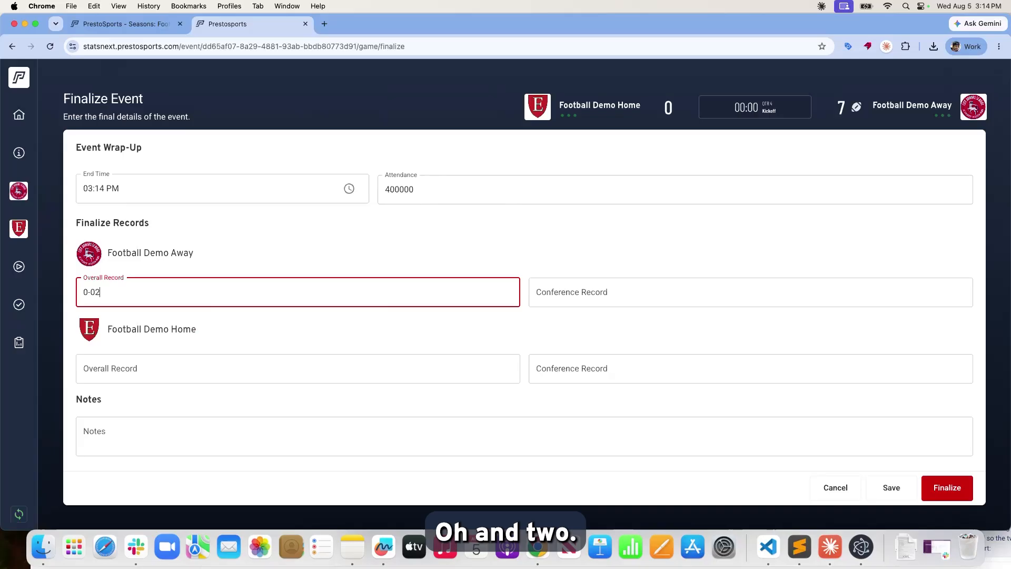
click(653, 288)
text(0-2)
Enter the home team's records (overall 2-0, conference 2-) and finalize the game.
click(464, 377)
text(1-0)
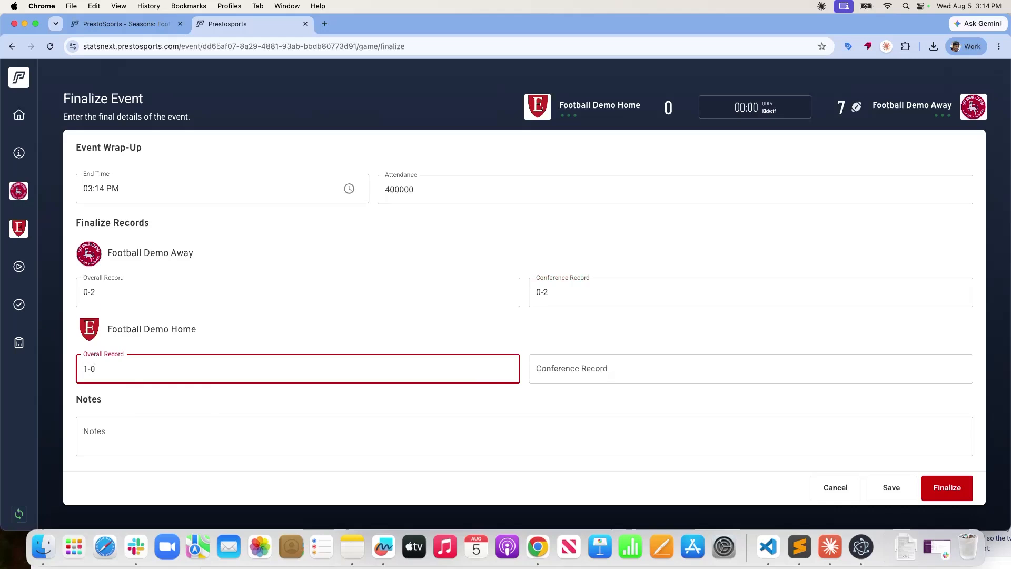
key(BackSpace)
key(BackSpace)
key(BackSpace)
text(2-0)
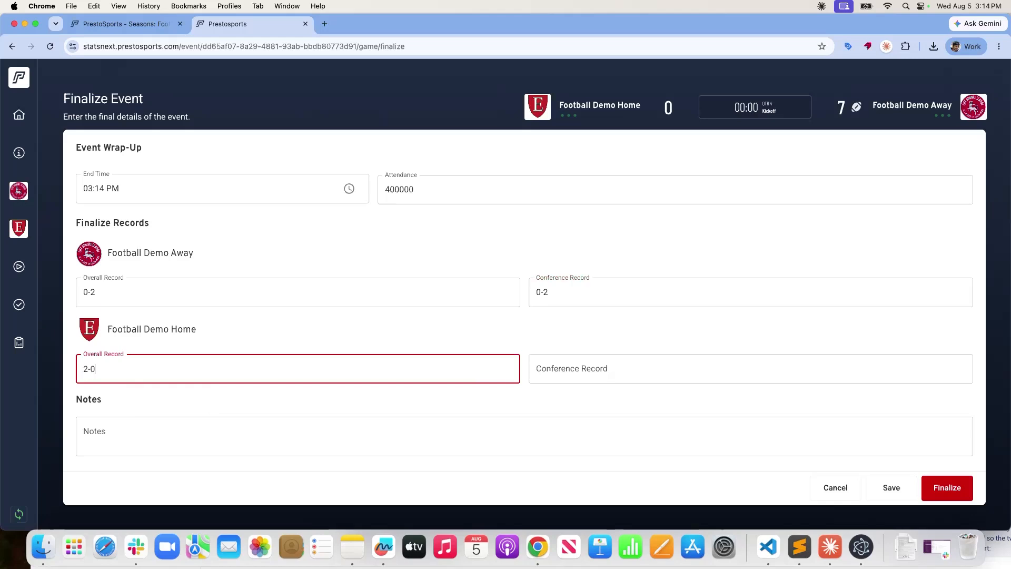
click(726, 370)
text(2-0)
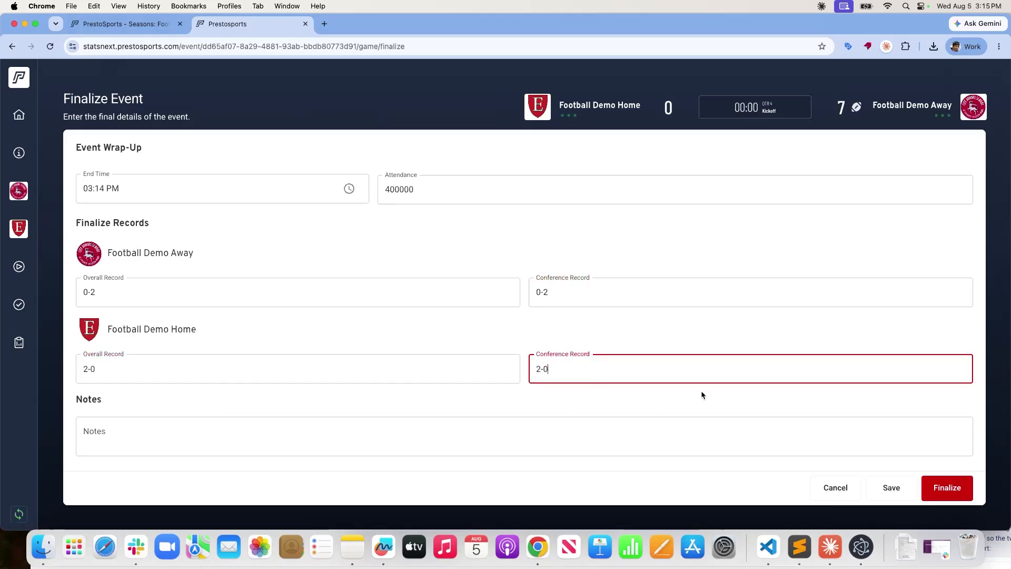
click(673, 421)
click(674, 403)
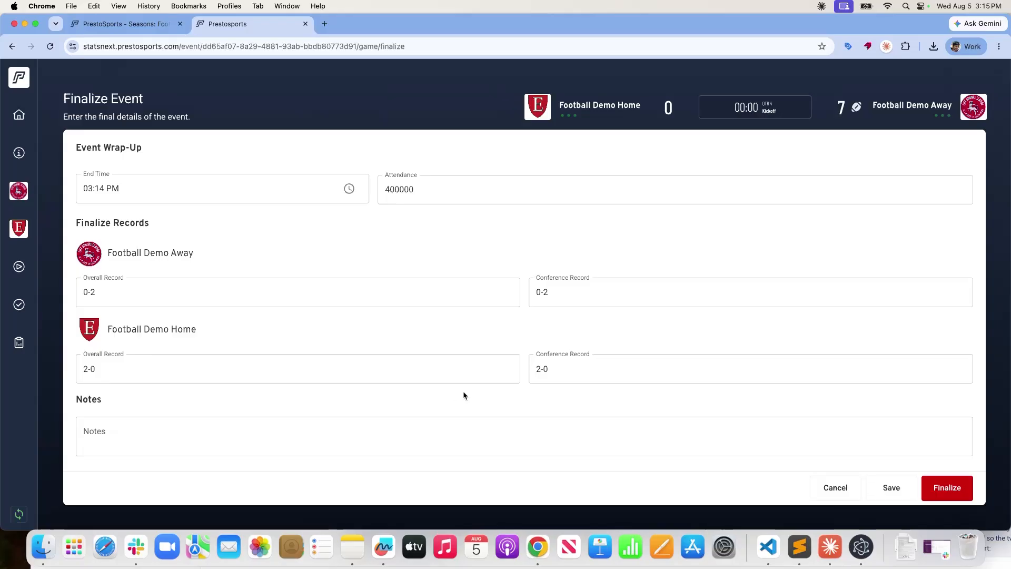
scroll(729, 418, down, 1)
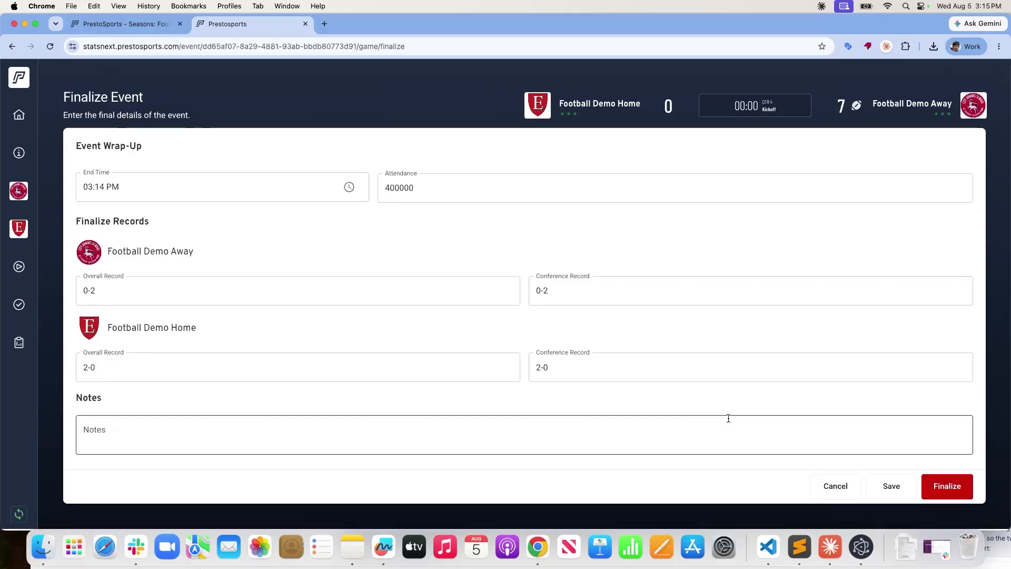
click(948, 482)
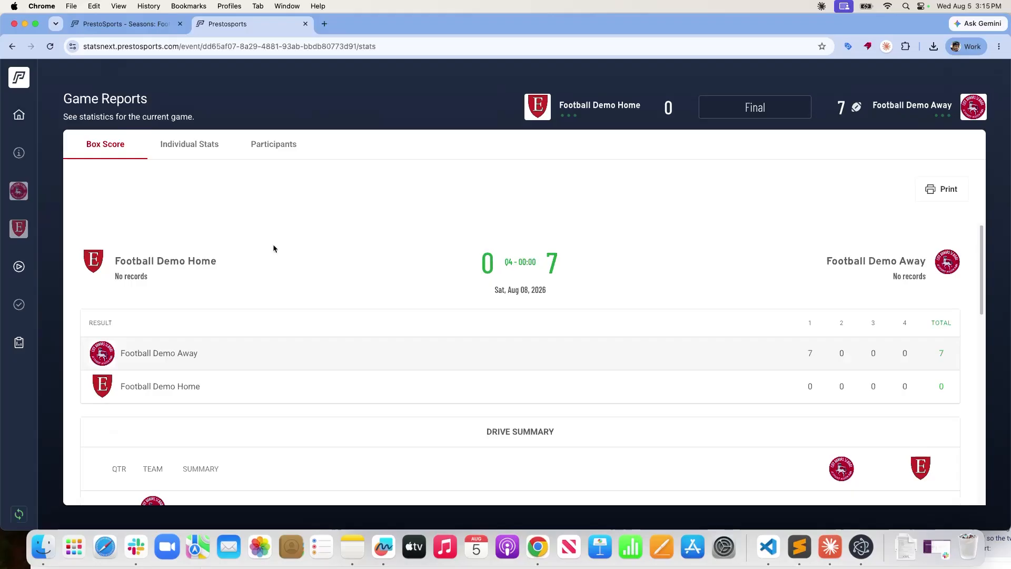
Preview the Combined Report and the Football Demo Home Players report for printing, cancelling each.
scroll(282, 242, down, 6)
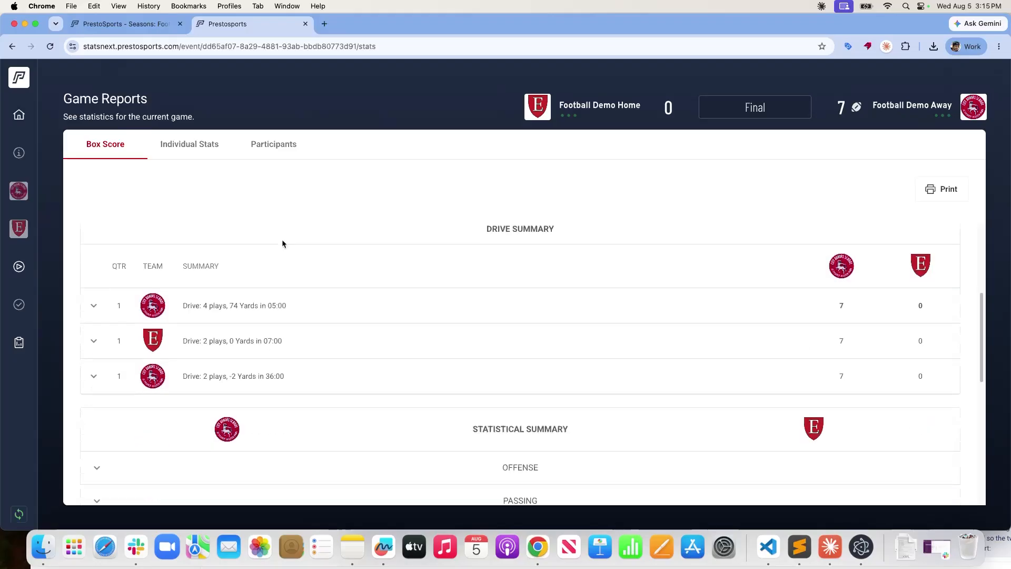
scroll(282, 240, down, 5)
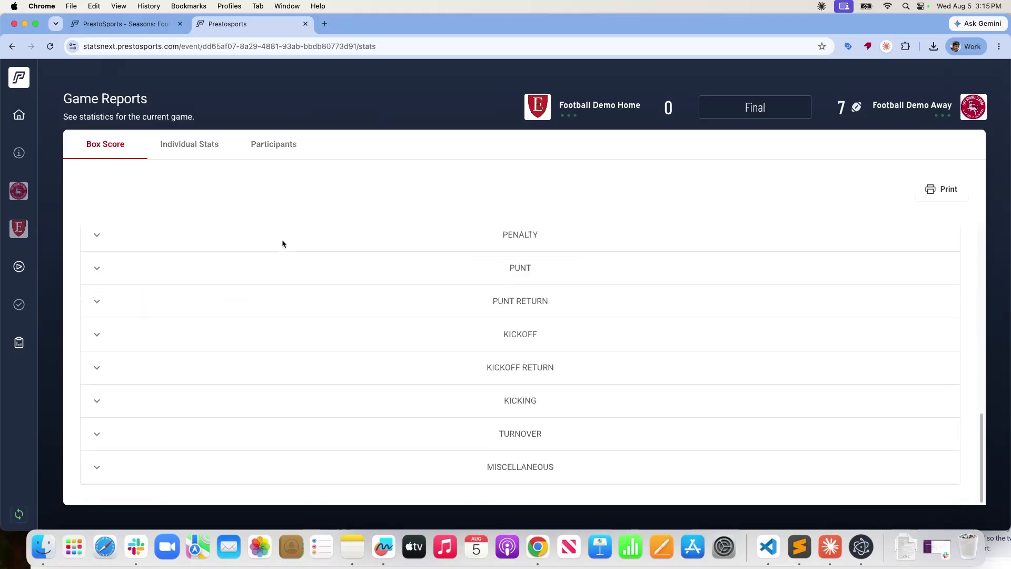
scroll(282, 240, up, 11)
scroll(282, 245, down, 3)
scroll(282, 245, up, 2)
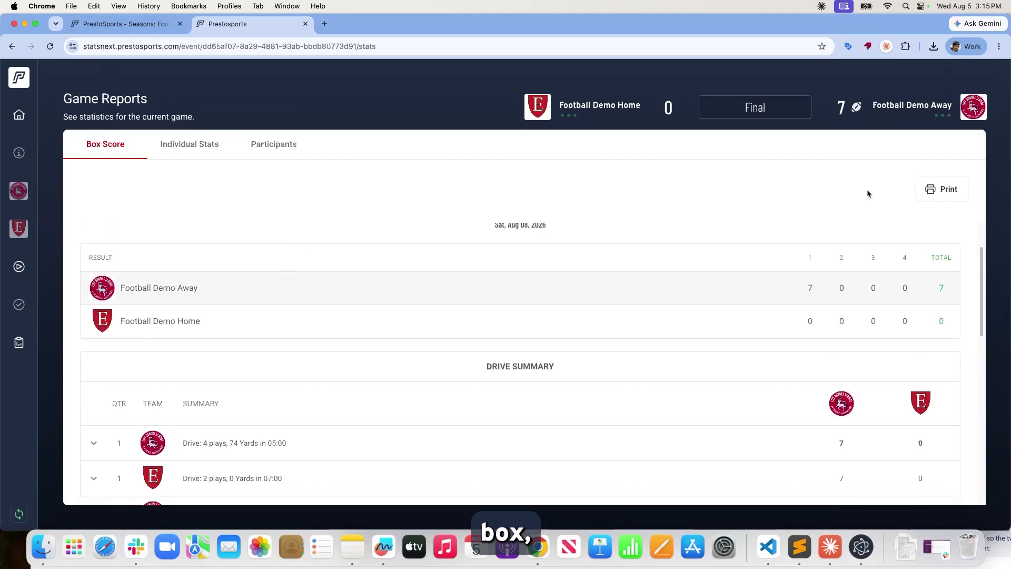
click(940, 191)
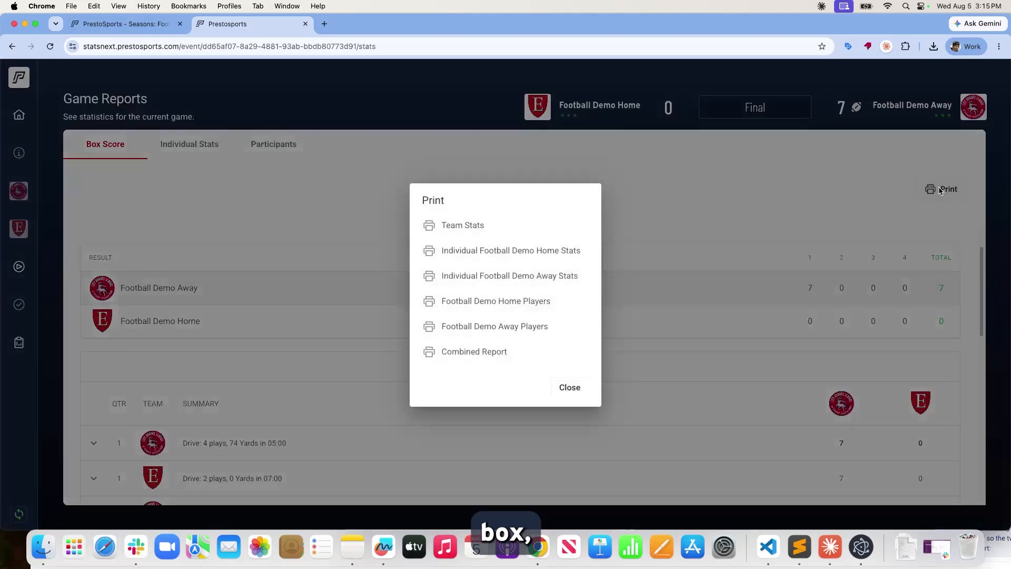
click(482, 351)
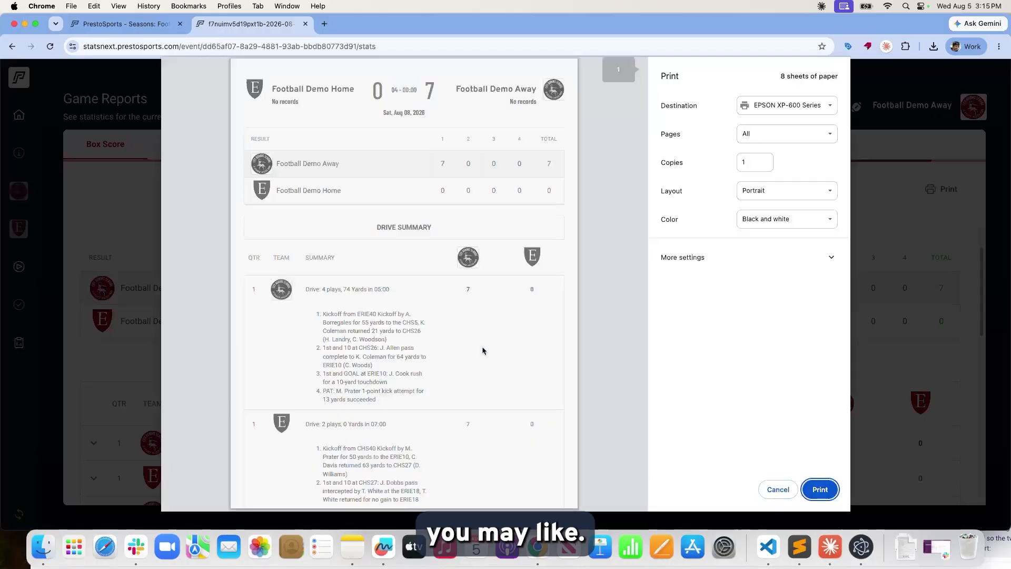
scroll(482, 363, down, 10)
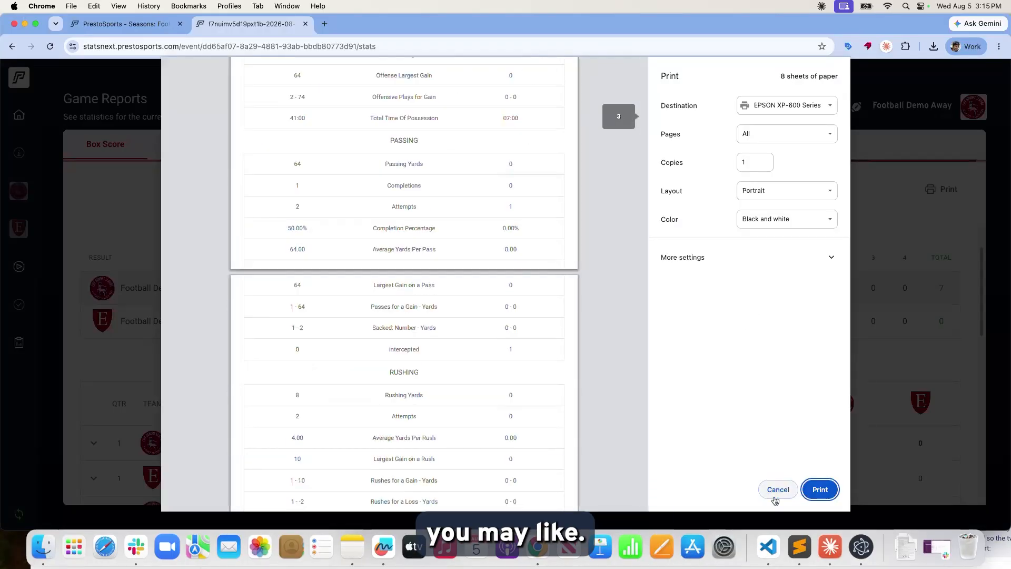
click(777, 489)
click(515, 308)
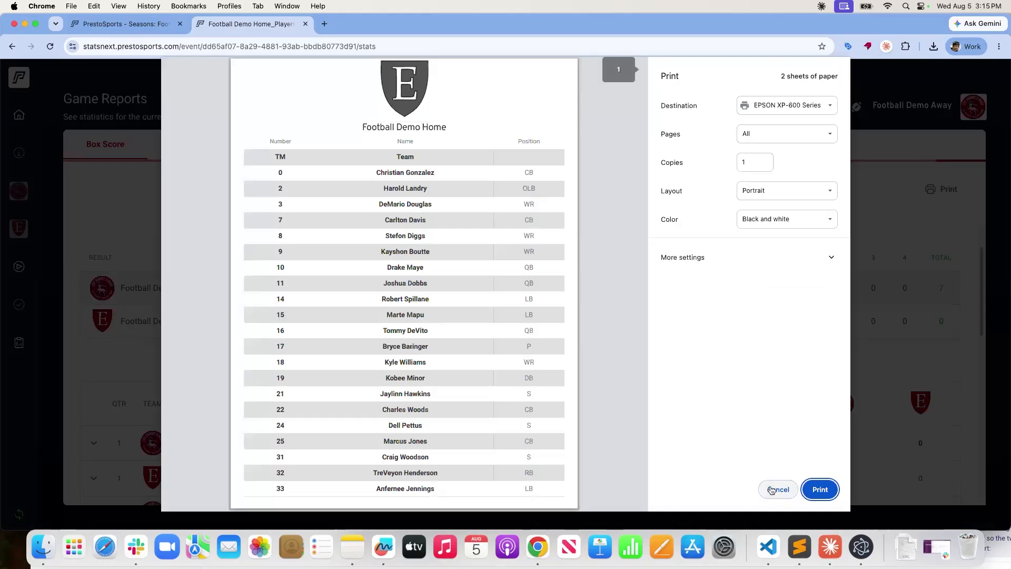
click(771, 489)
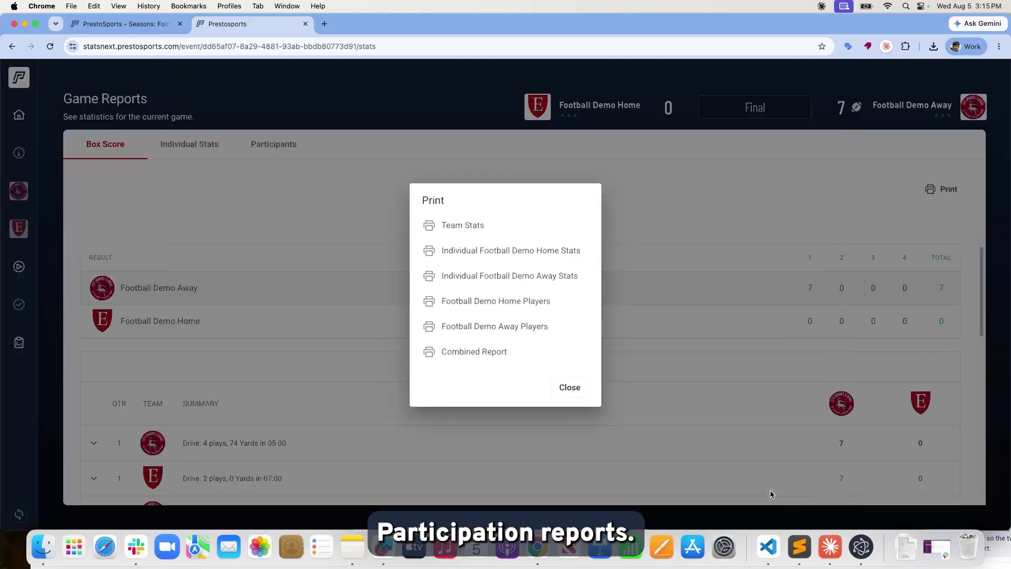
Close the Print dialog, review the Away and Home participant lists, then switch to the stat history tab.
click(569, 388)
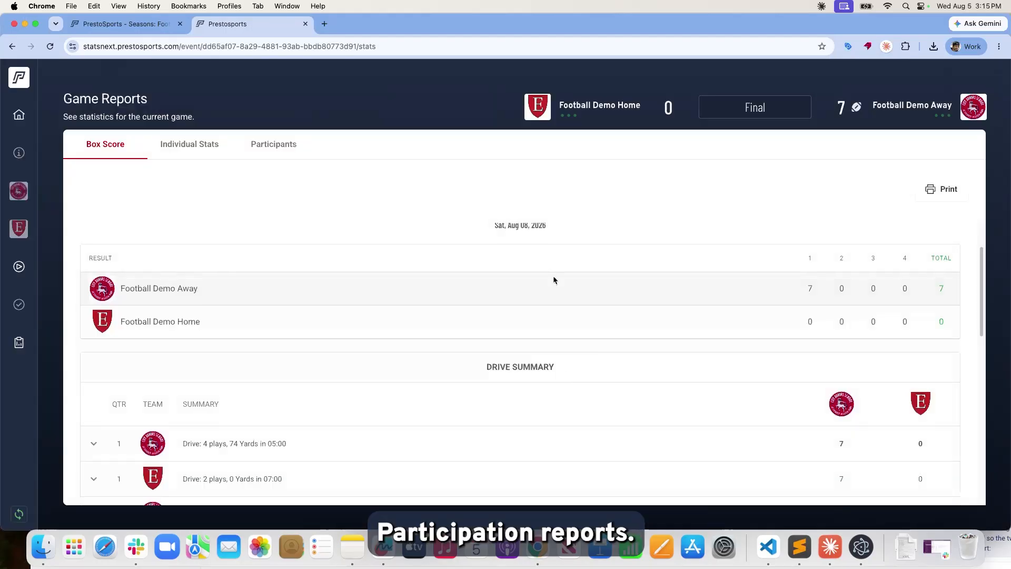
click(263, 144)
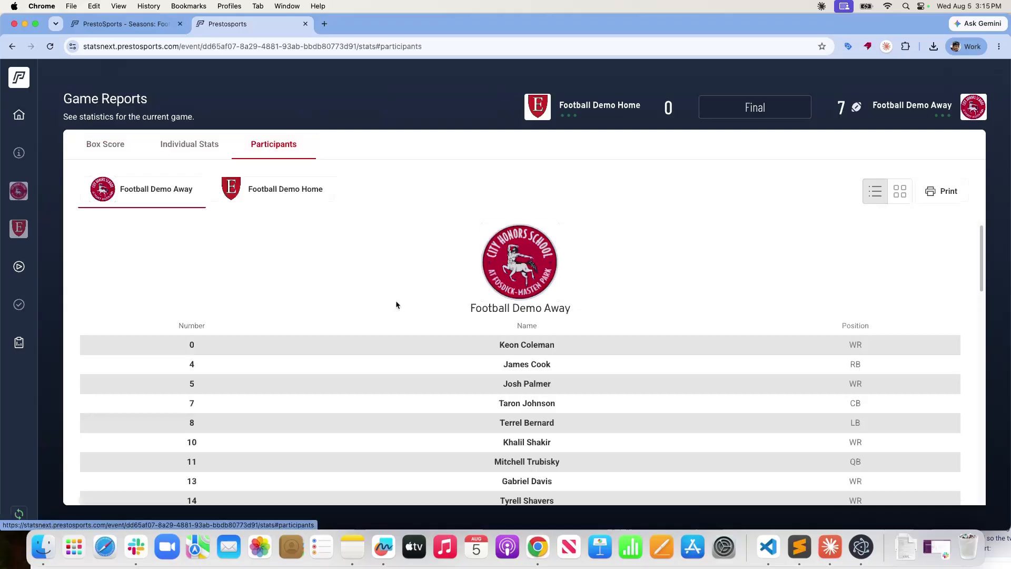
scroll(395, 301, down, 15)
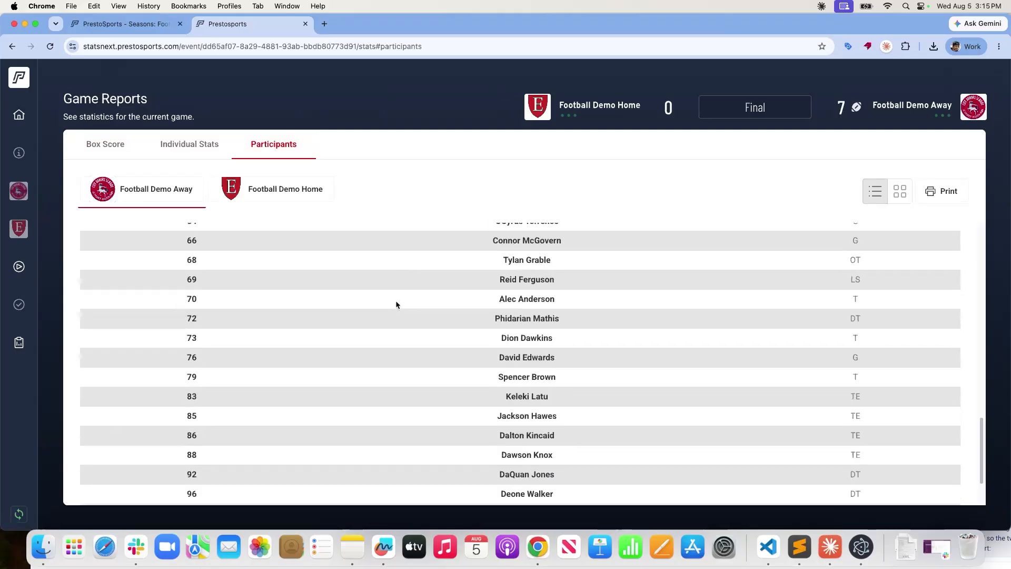
click(272, 190)
click(187, 202)
click(264, 199)
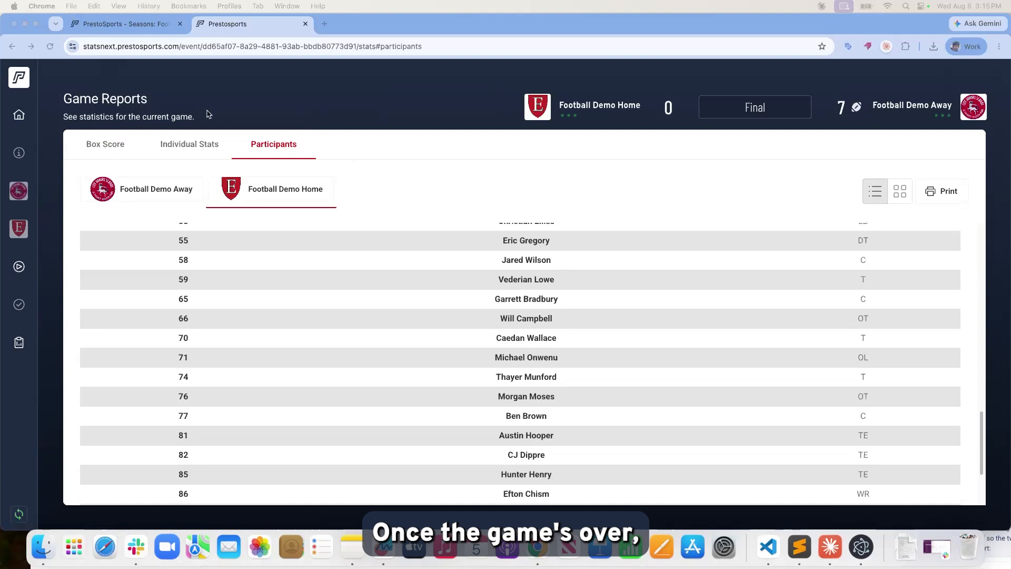
click(164, 29)
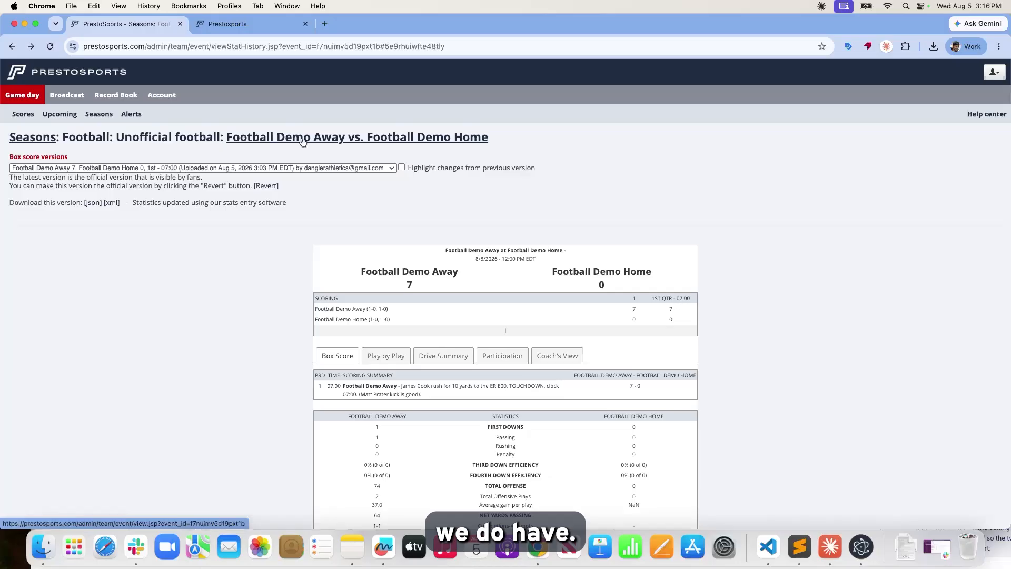
Return to the Events home page and reopen the finalized game's Stats box score.
scroll(412, 317, down, 2)
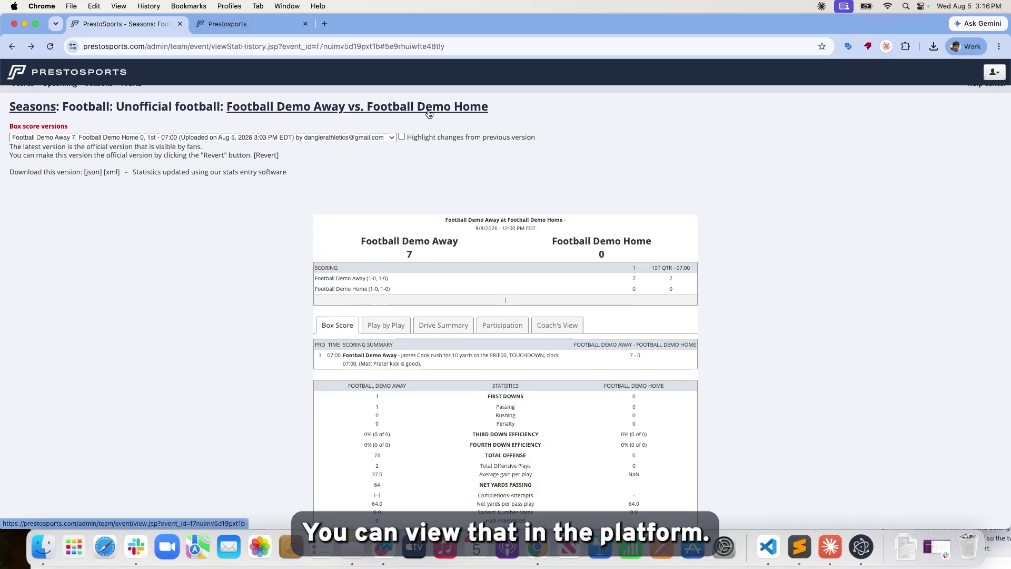
key(ctrl+Tab)
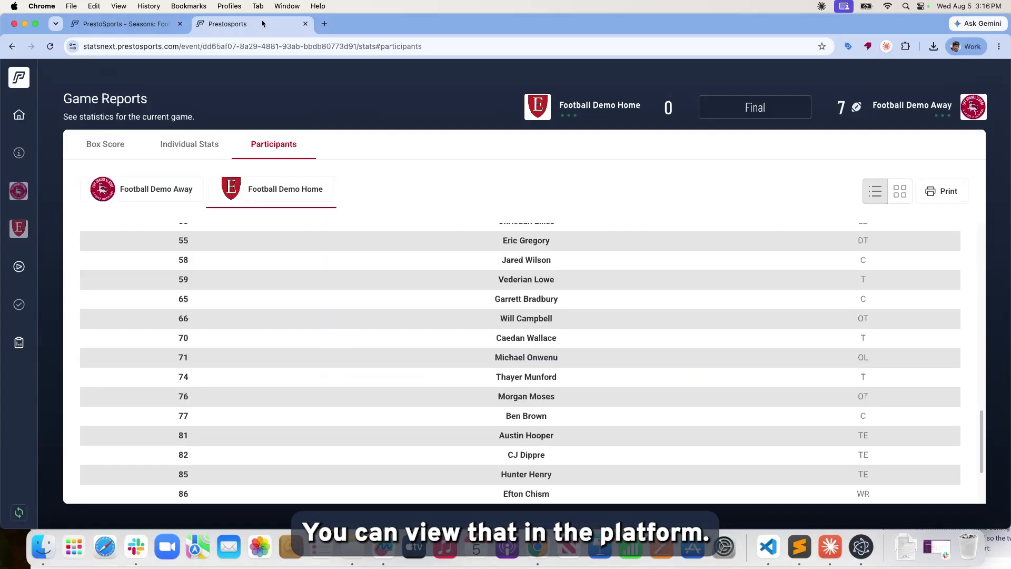
click(13, 122)
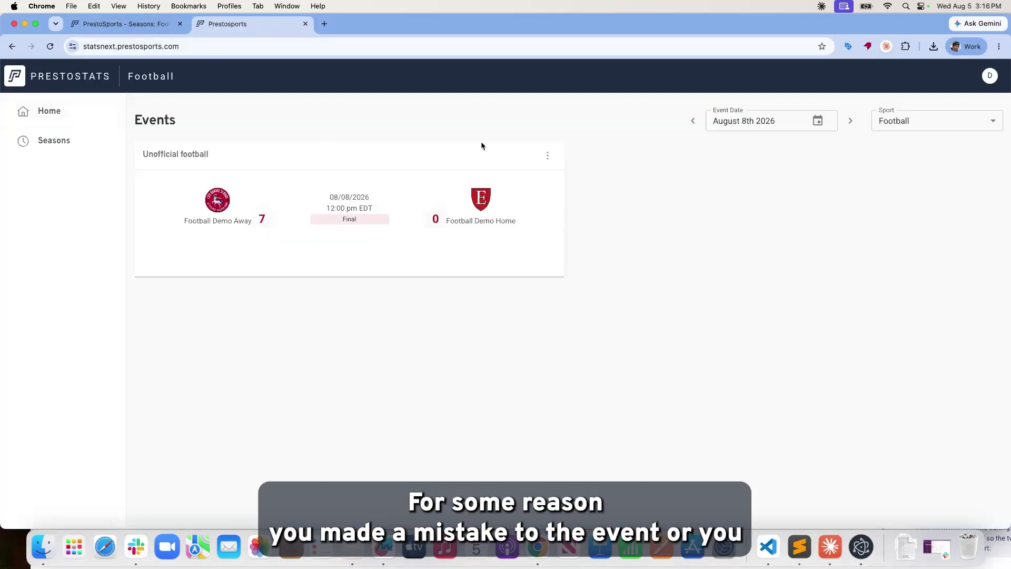
click(550, 159)
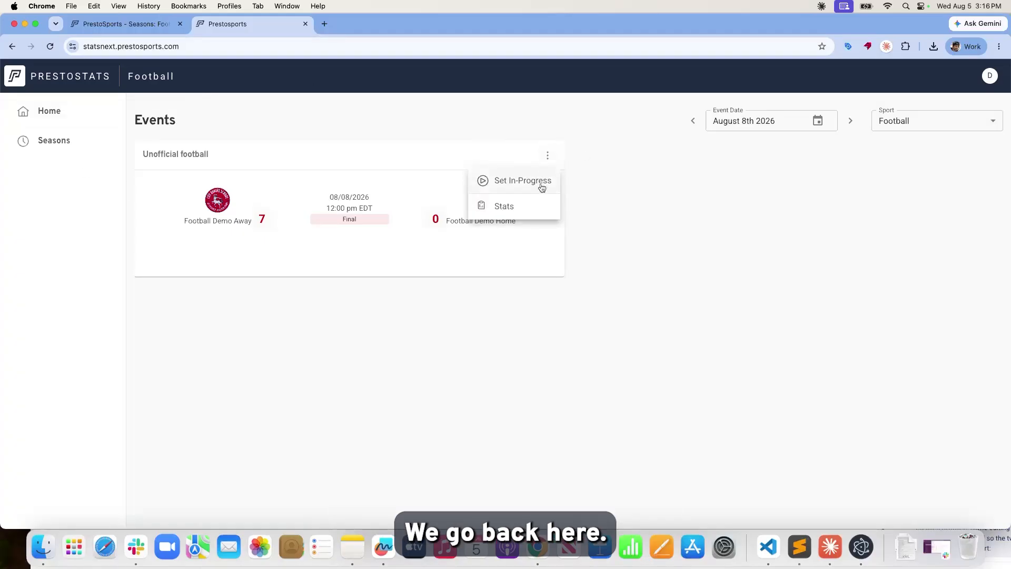
click(520, 209)
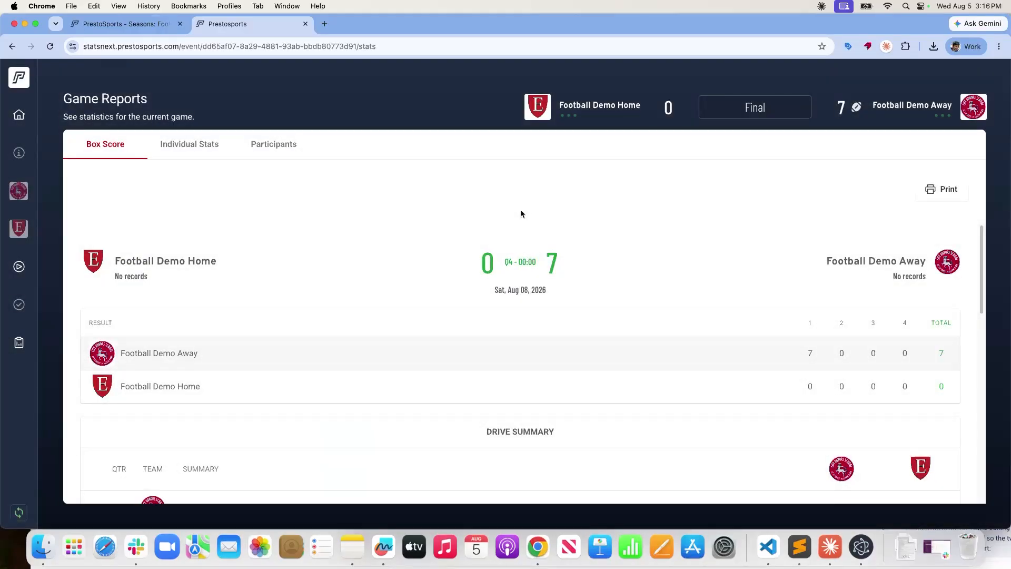
Review the finalized game's play log across quarters, then return to the stat history tab.
click(23, 255)
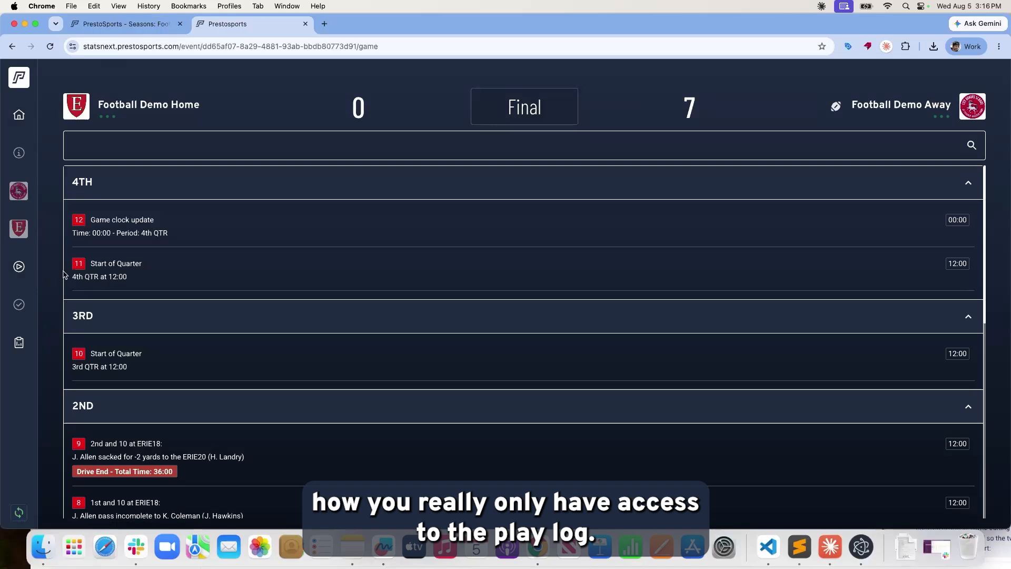
scroll(560, 298, down, 15)
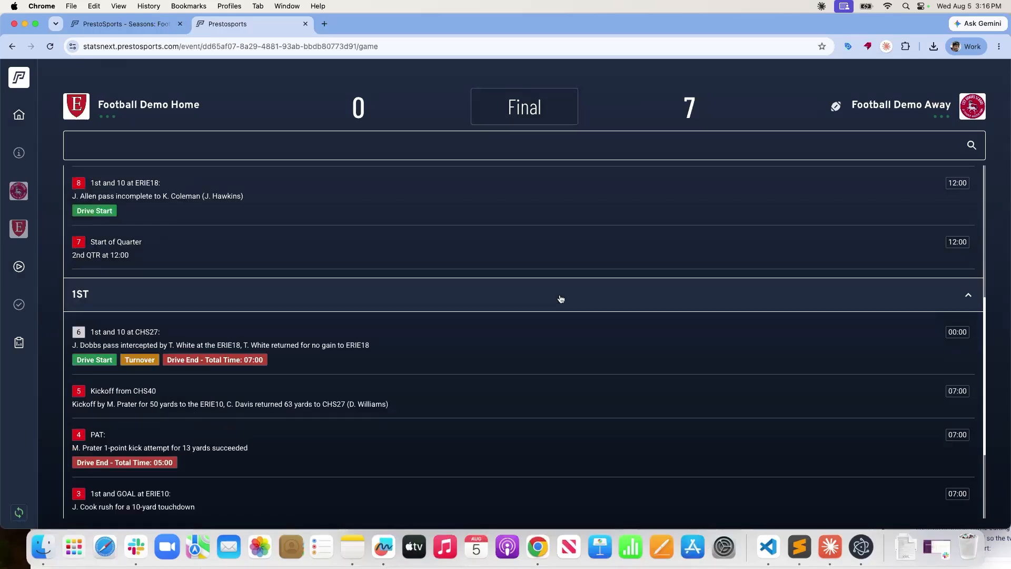
scroll(560, 299, up, 15)
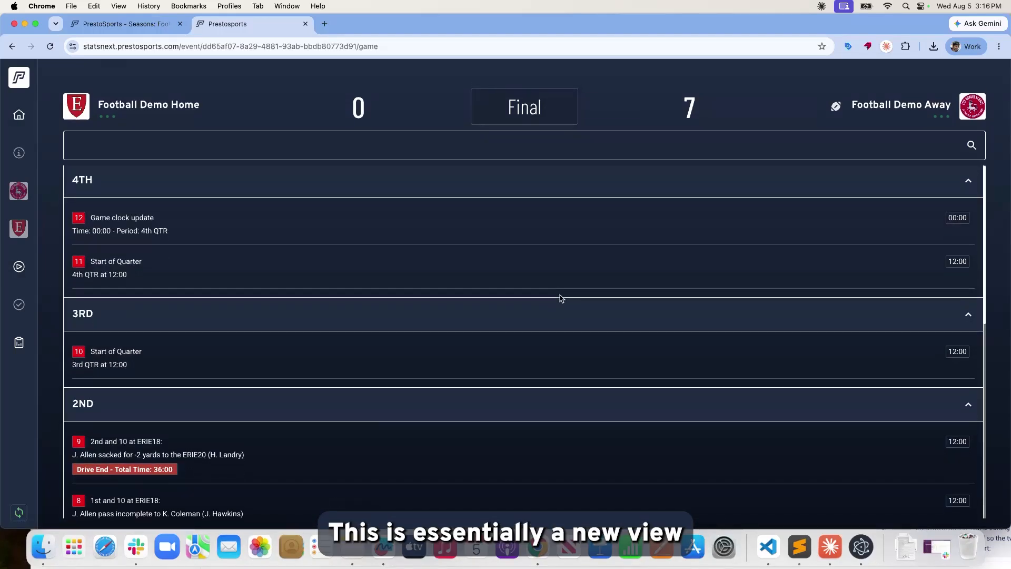
scroll(561, 298, down, 15)
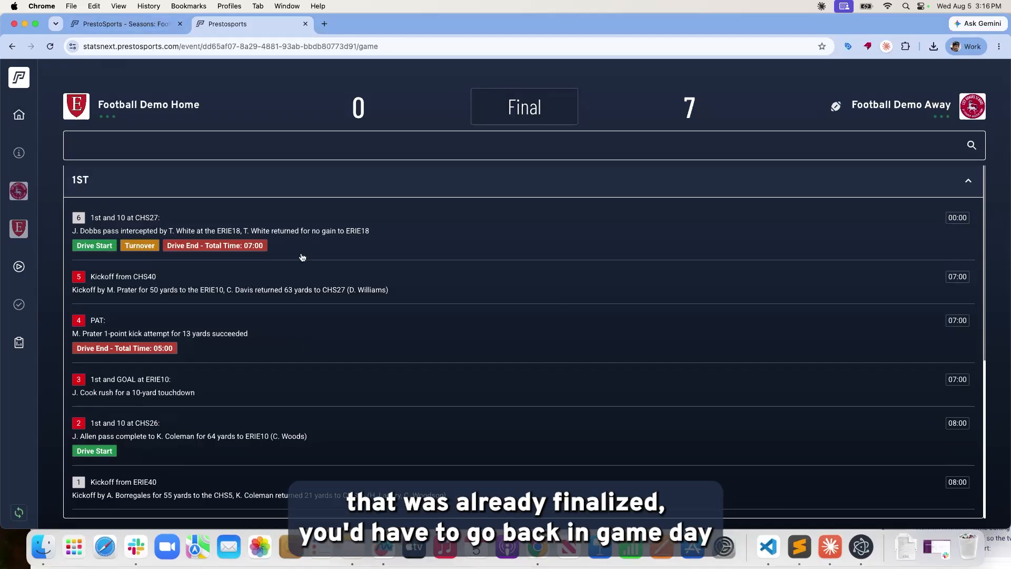
click(158, 29)
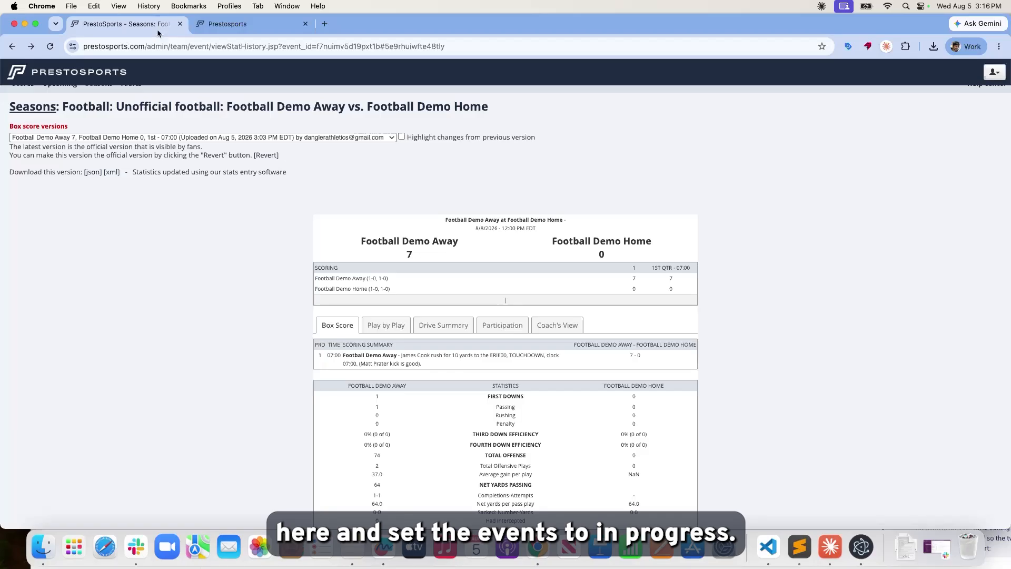
Open the event's details for editing, discard the edit, and go to the PrestoStats Events list.
click(343, 109)
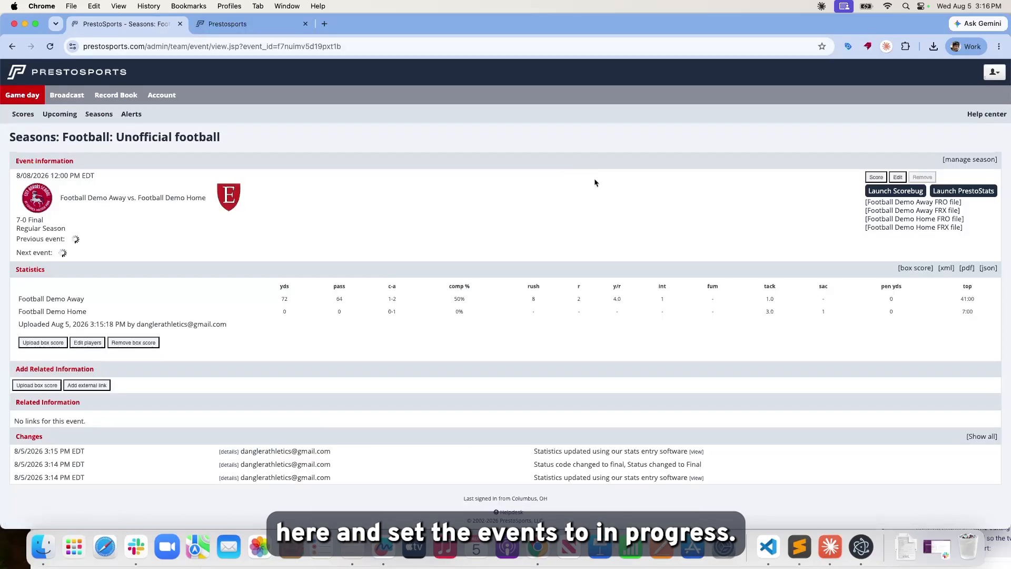
click(877, 177)
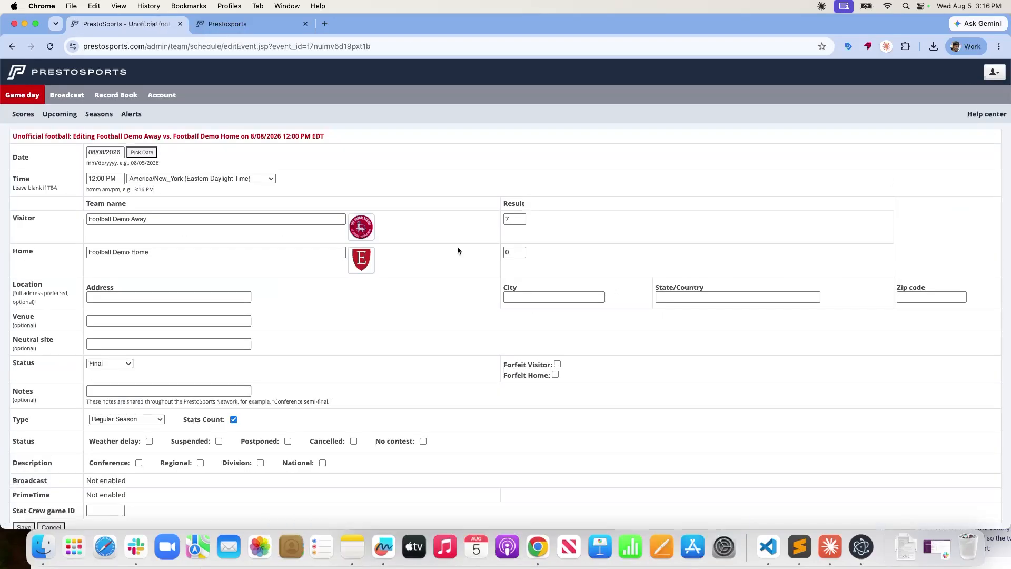
scroll(556, 281, down, 3)
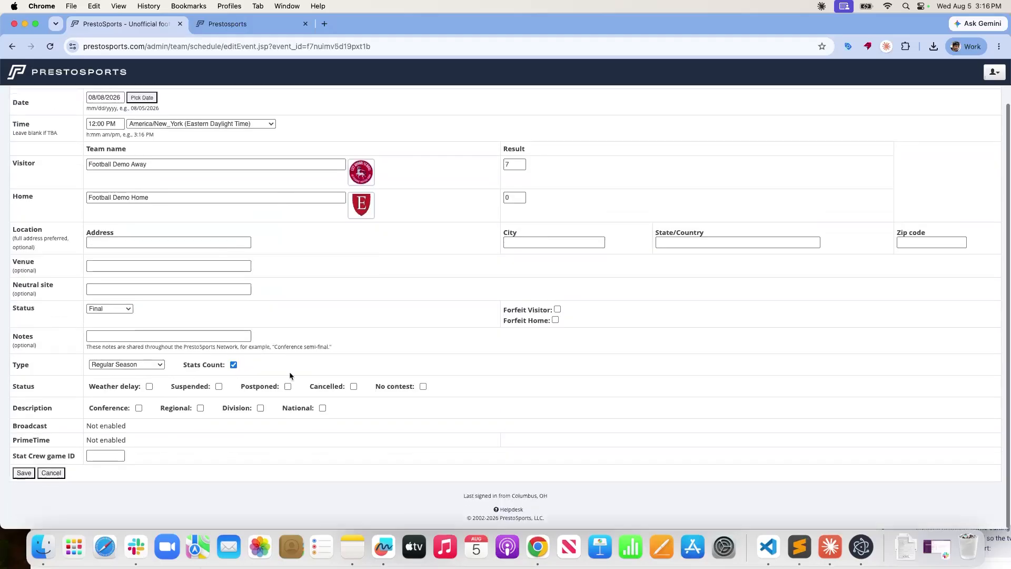
click(51, 481)
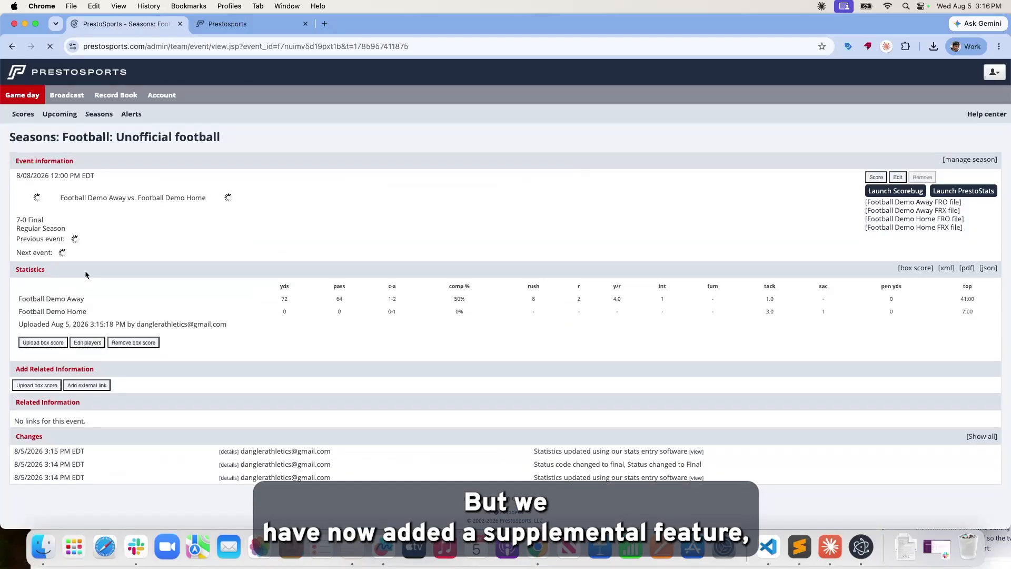
click(221, 24)
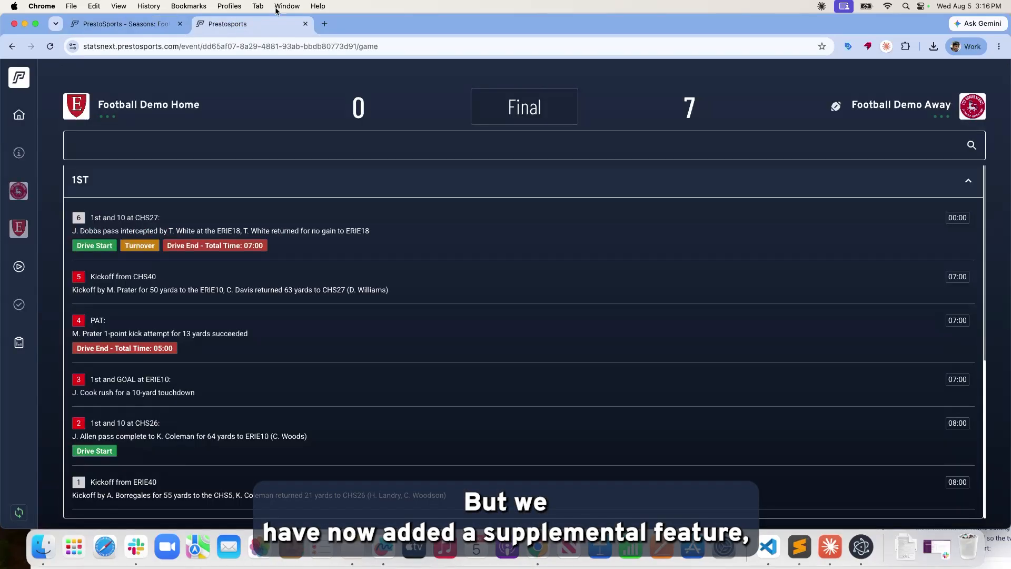
click(20, 117)
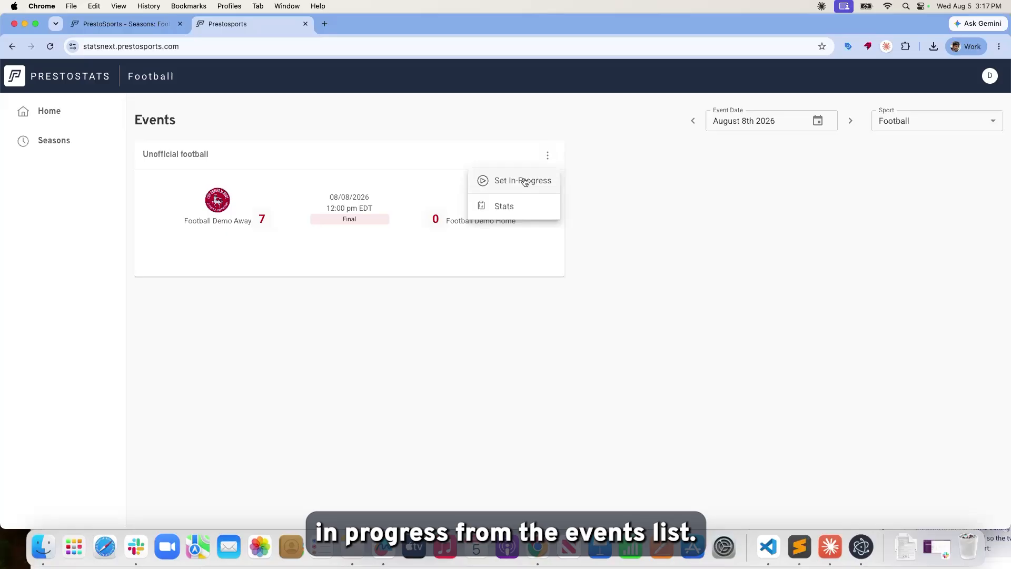
Set the finalized game back to In-Progress.
click(525, 181)
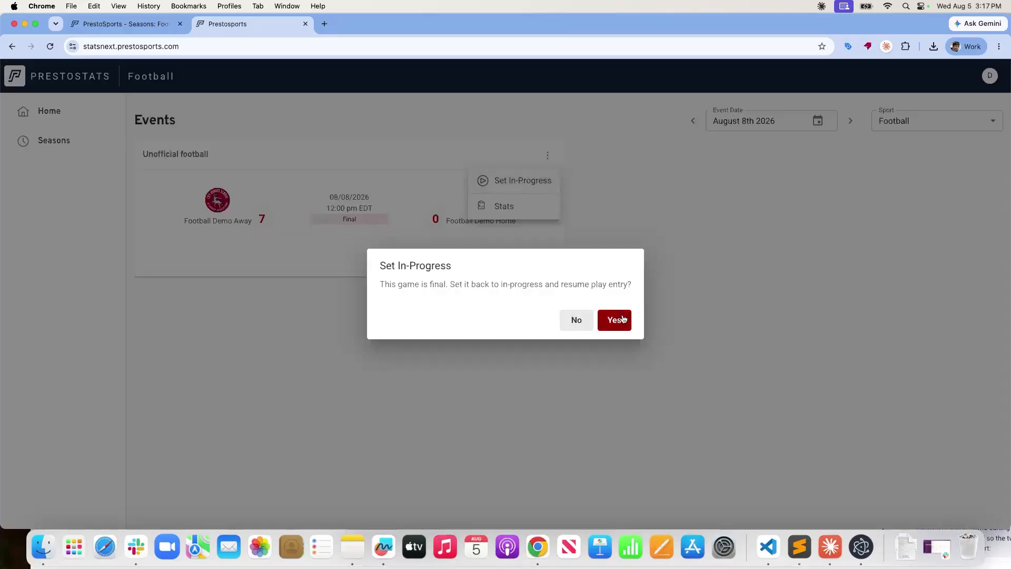
click(616, 319)
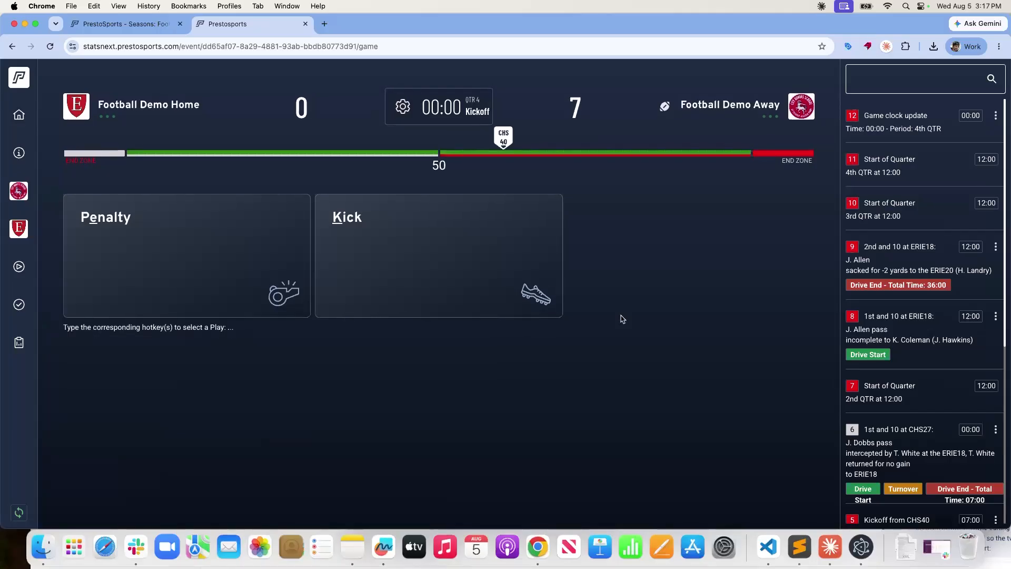
scroll(906, 318, down, 2)
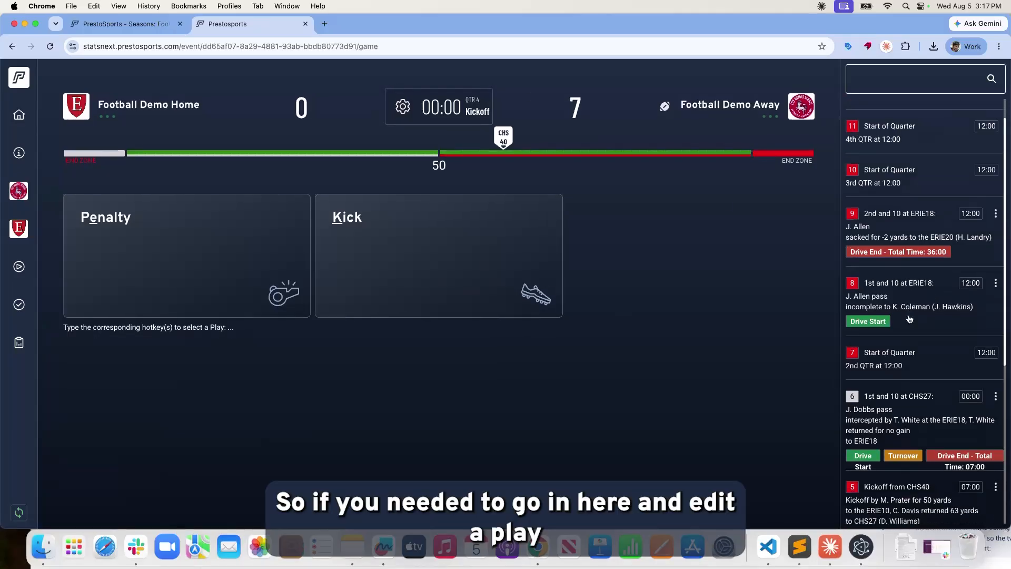
Correct play #8 to make 04 RB the intended receiver, then re-finalize the game.
click(993, 283)
click(964, 279)
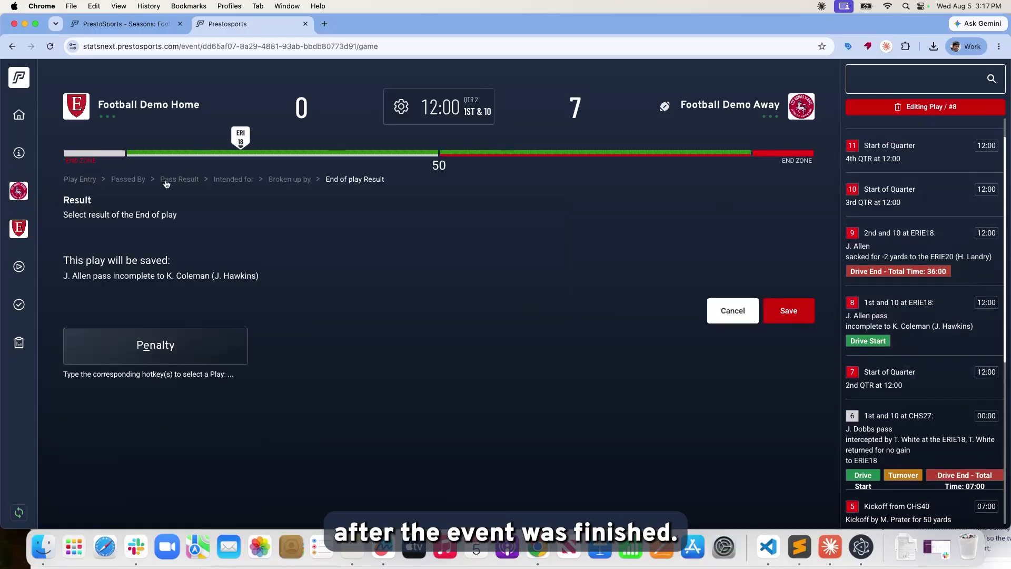
click(247, 183)
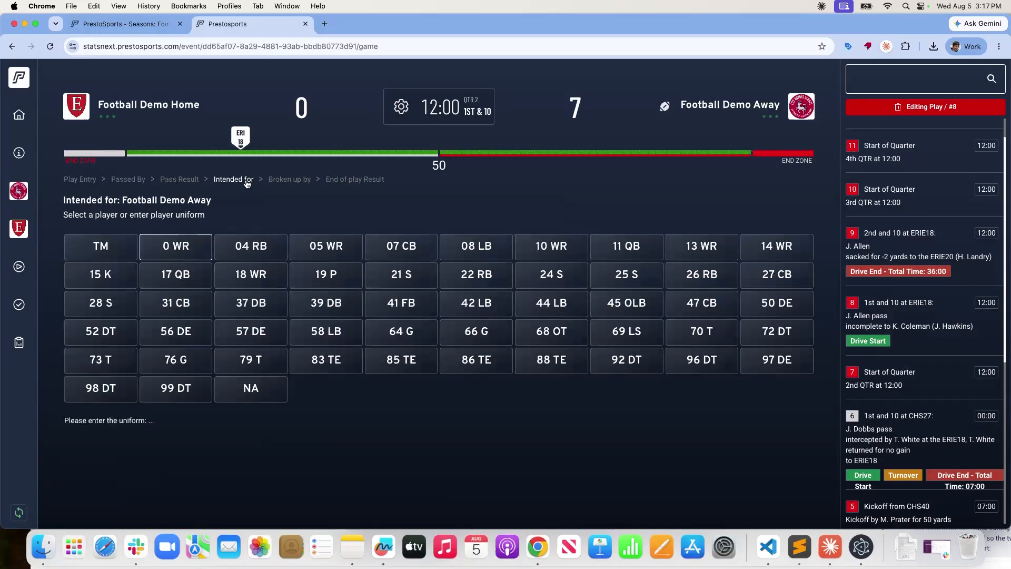
click(263, 248)
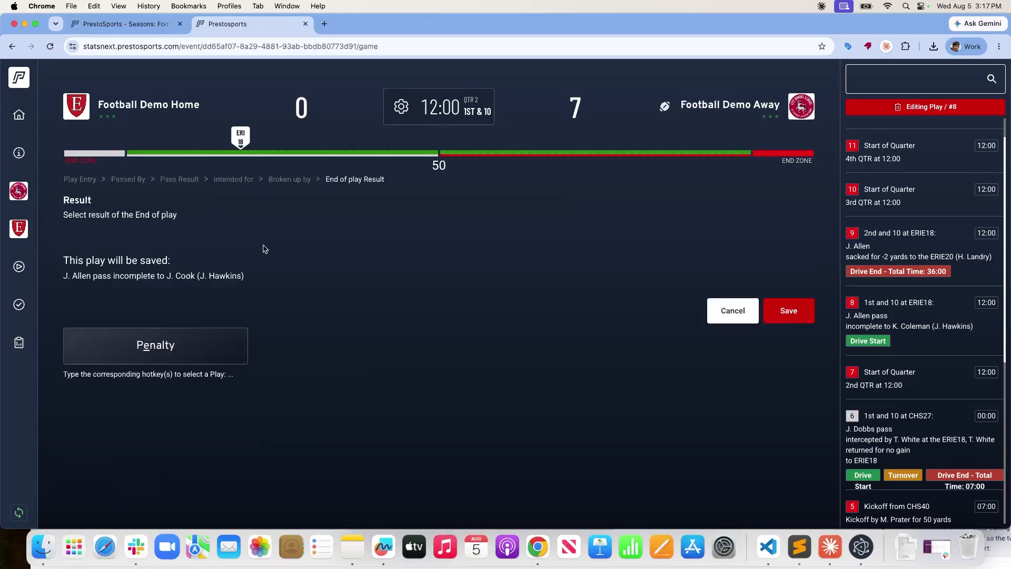
click(788, 312)
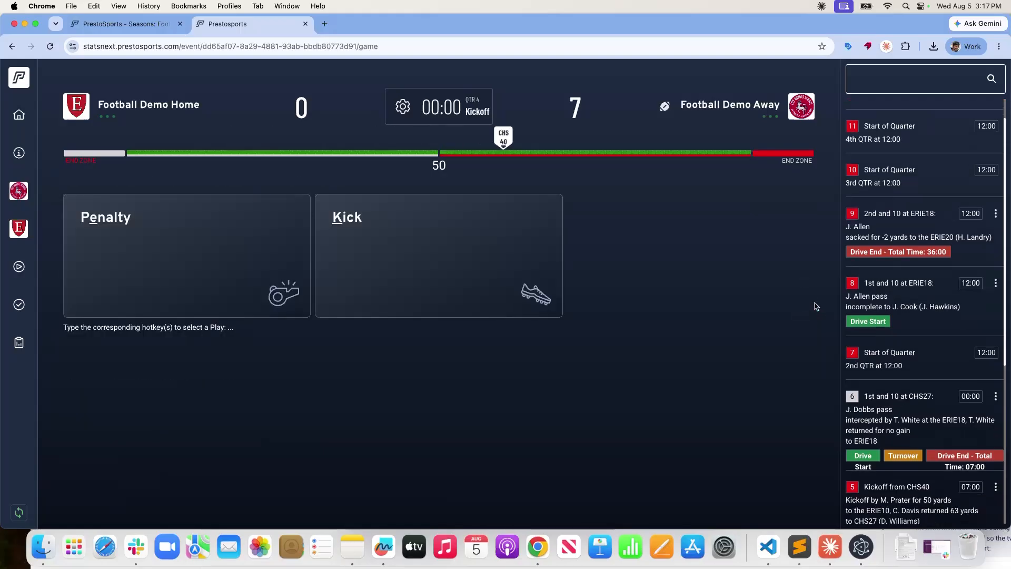
click(19, 300)
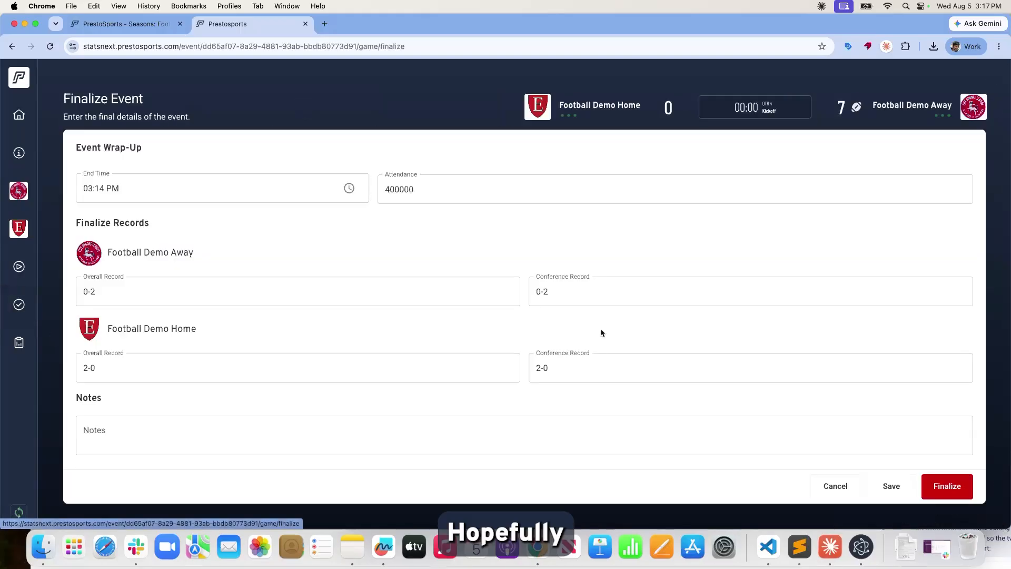
click(928, 479)
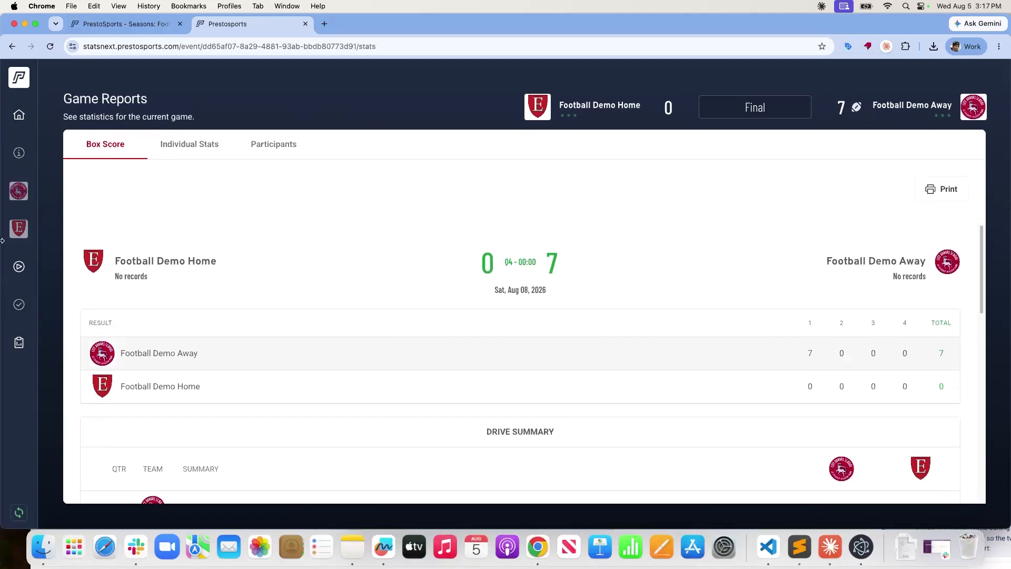
Open the Unofficial football season's Stats tab and its Advanced Reports page.
click(144, 22)
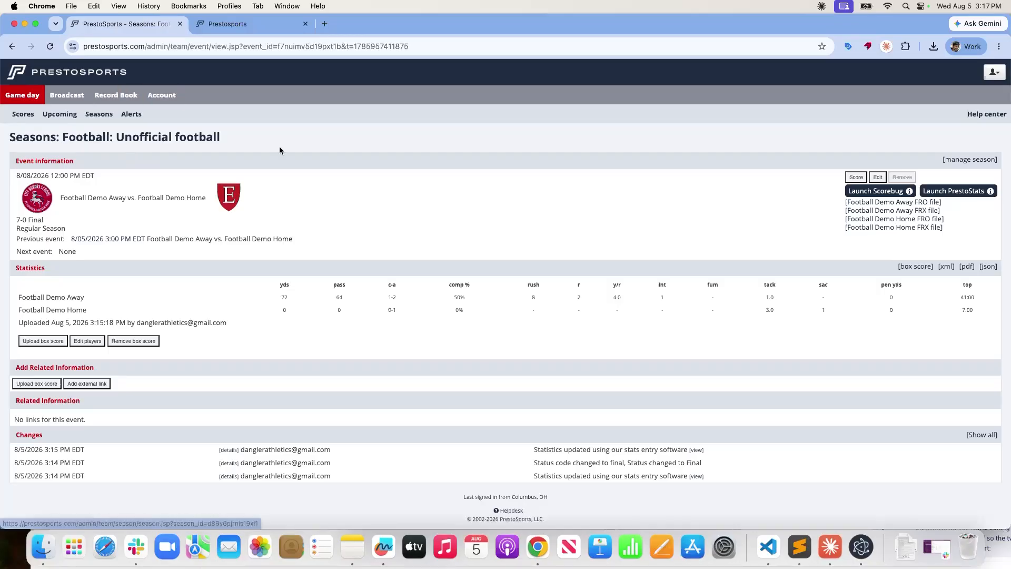
click(158, 141)
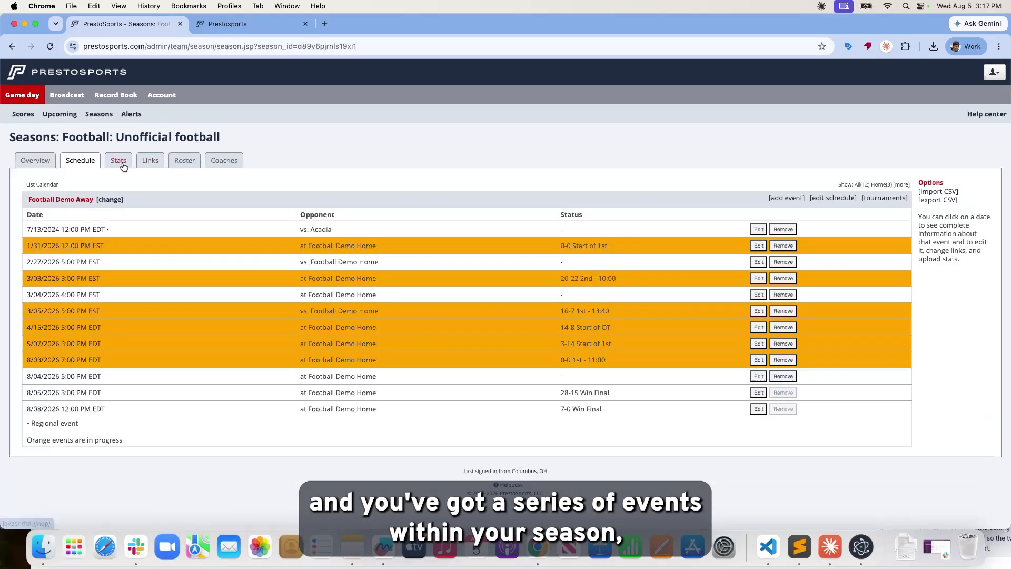
click(124, 165)
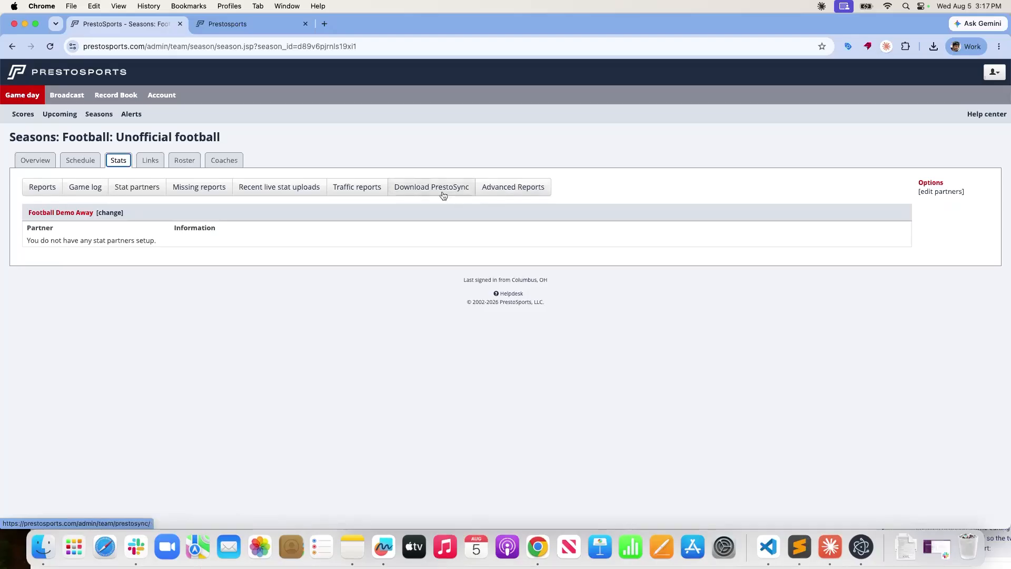
click(507, 190)
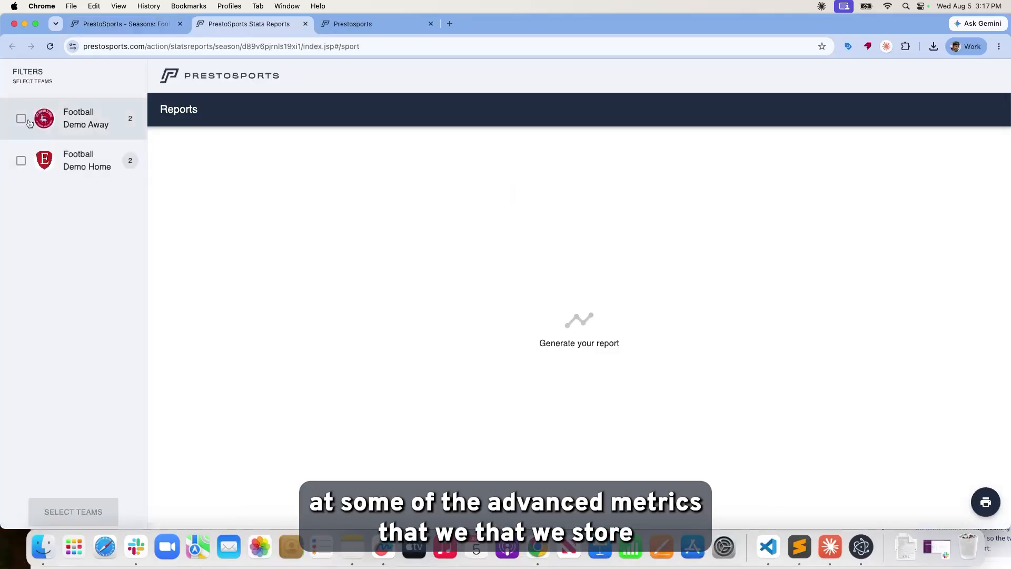
Select Football Demo Away and Football Demo Home and generate their season reports.
click(21, 119)
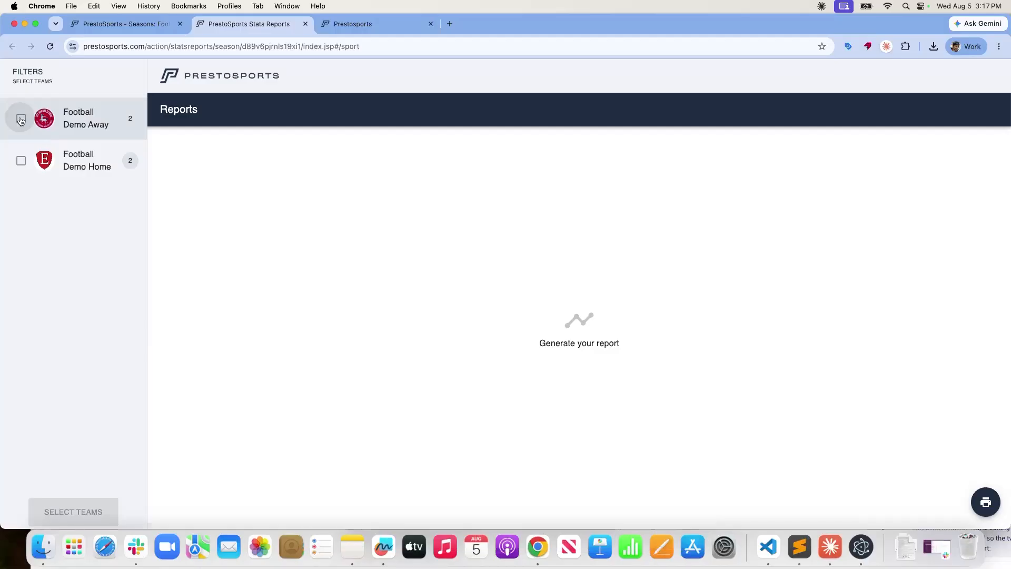
click(124, 27)
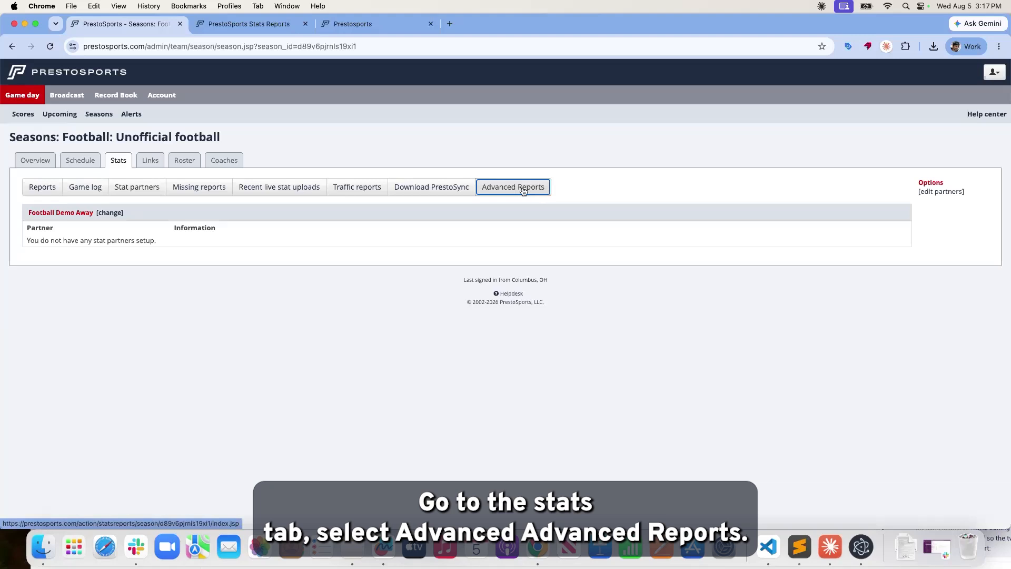
click(271, 26)
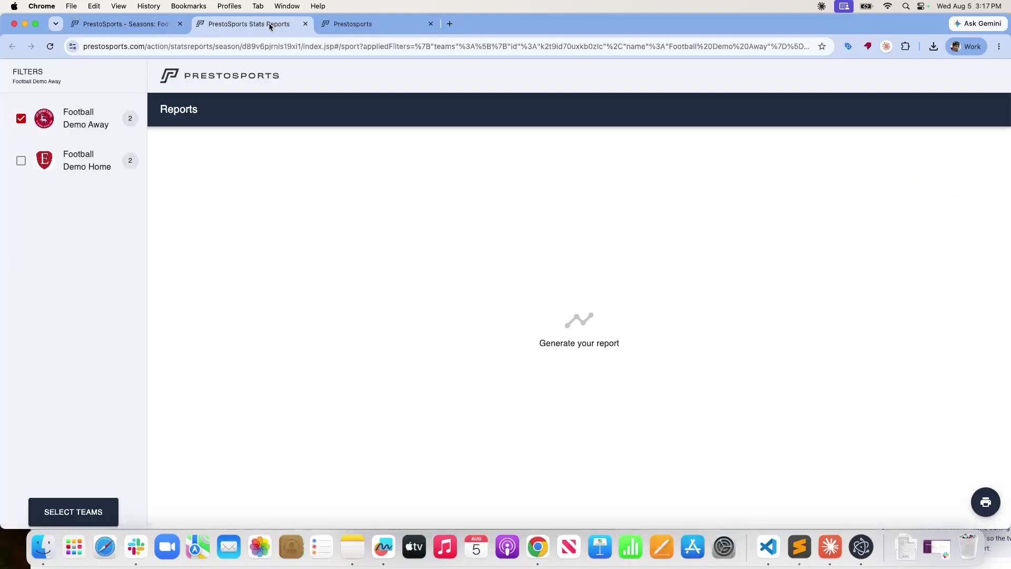
click(21, 166)
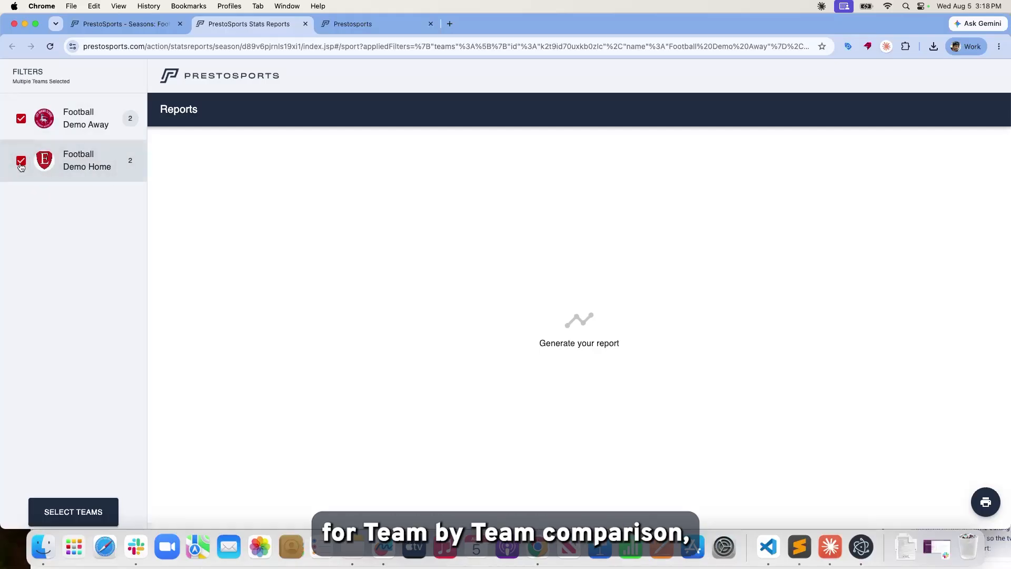
click(105, 506)
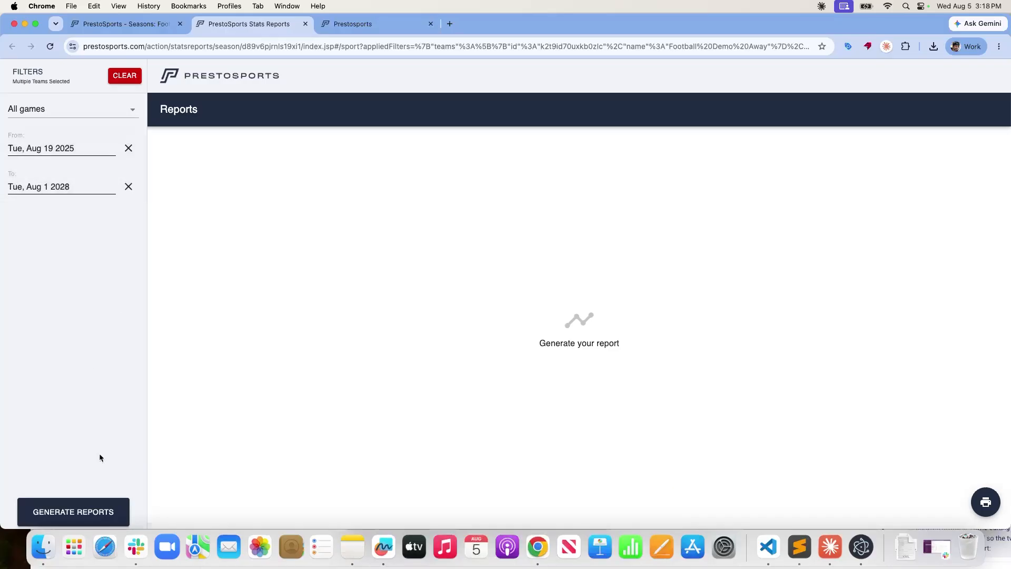
click(104, 510)
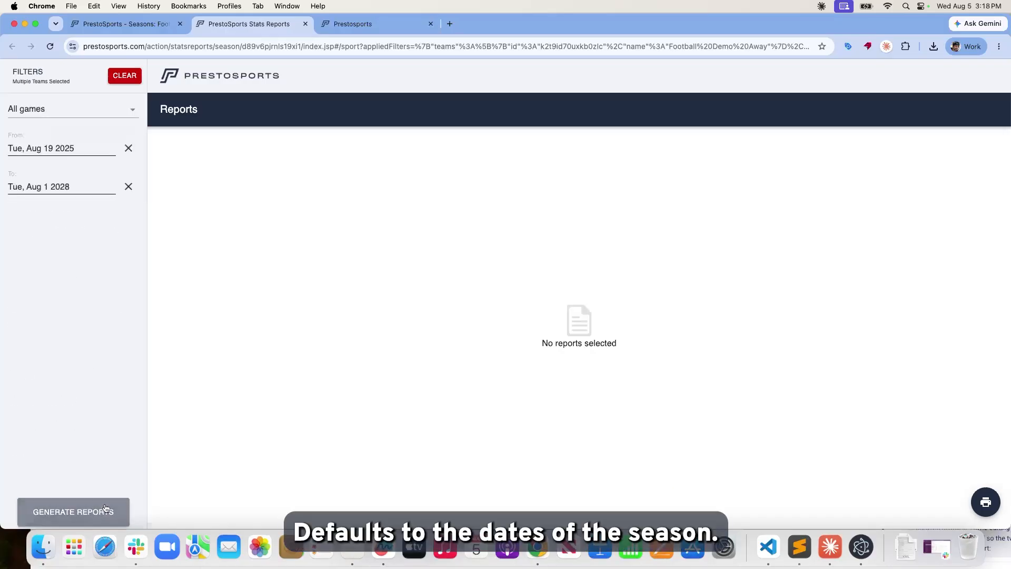
View the Team, Combined and Individuals statistics reports for the two demo teams.
click(108, 502)
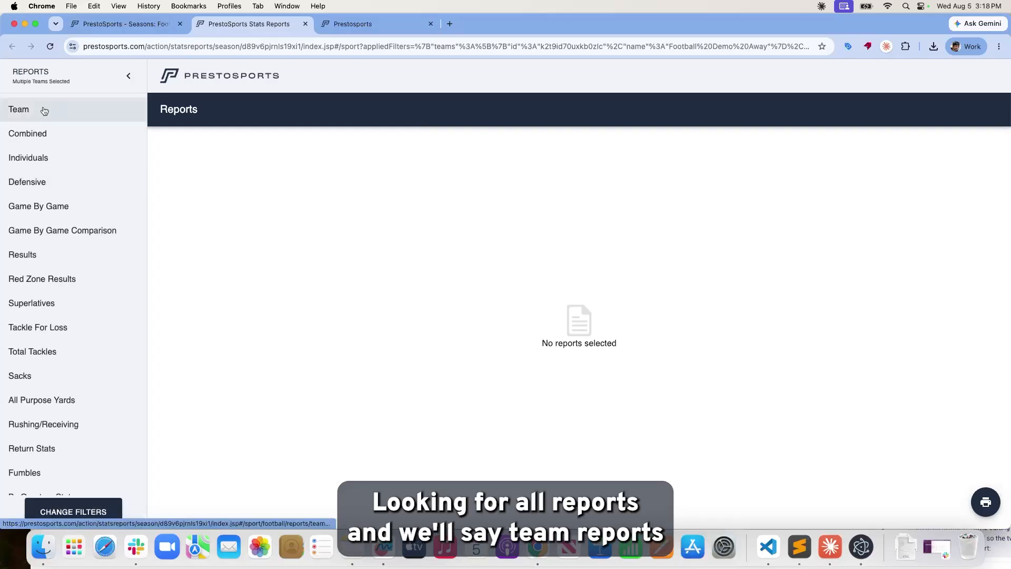
click(45, 110)
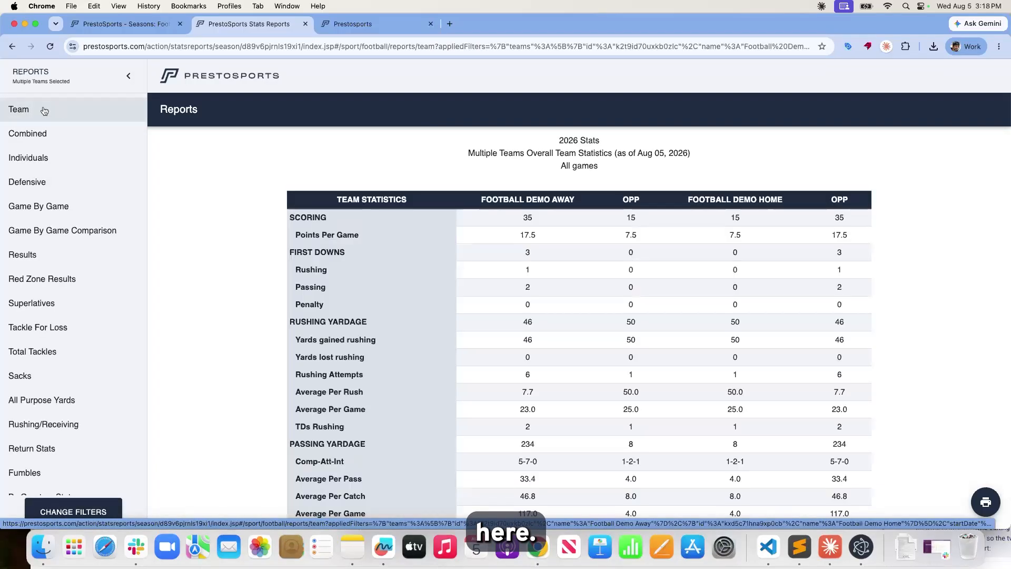
scroll(534, 311, down, 5)
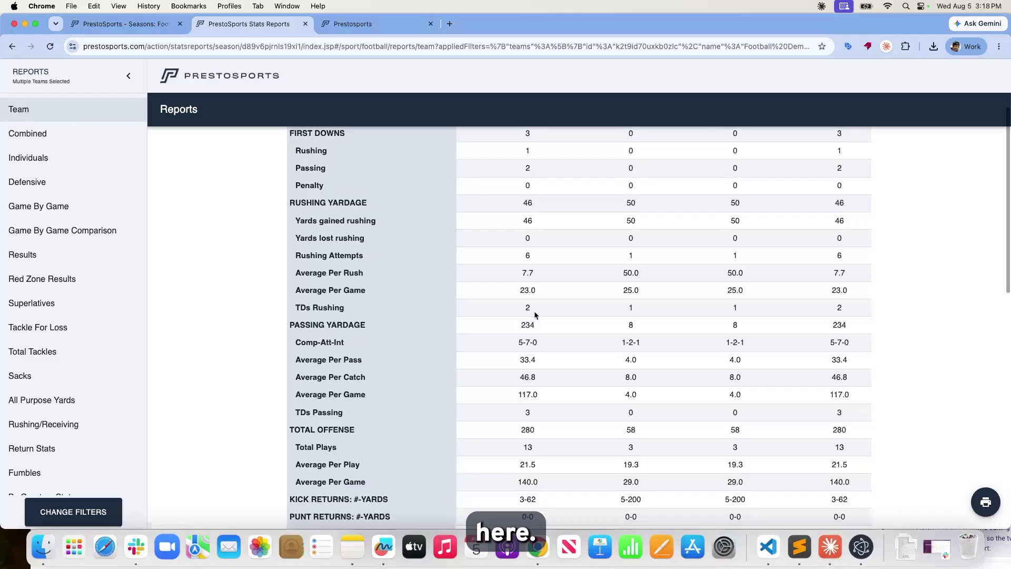
click(72, 141)
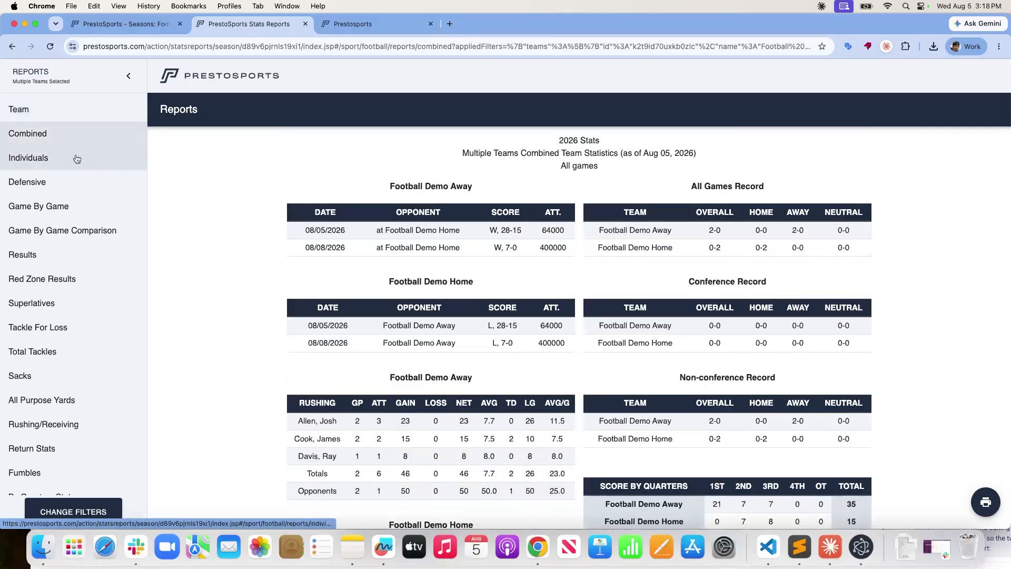
click(75, 159)
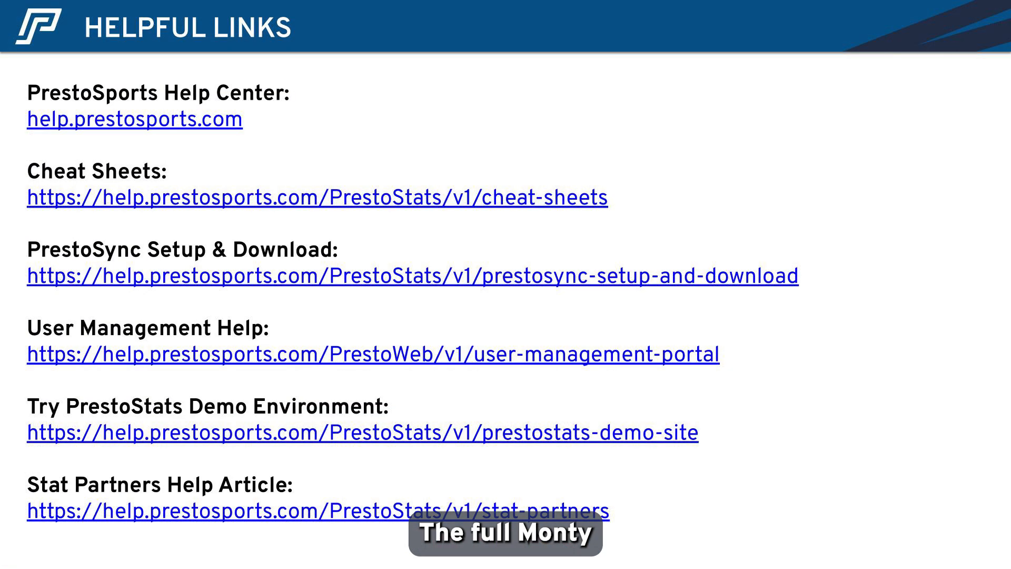